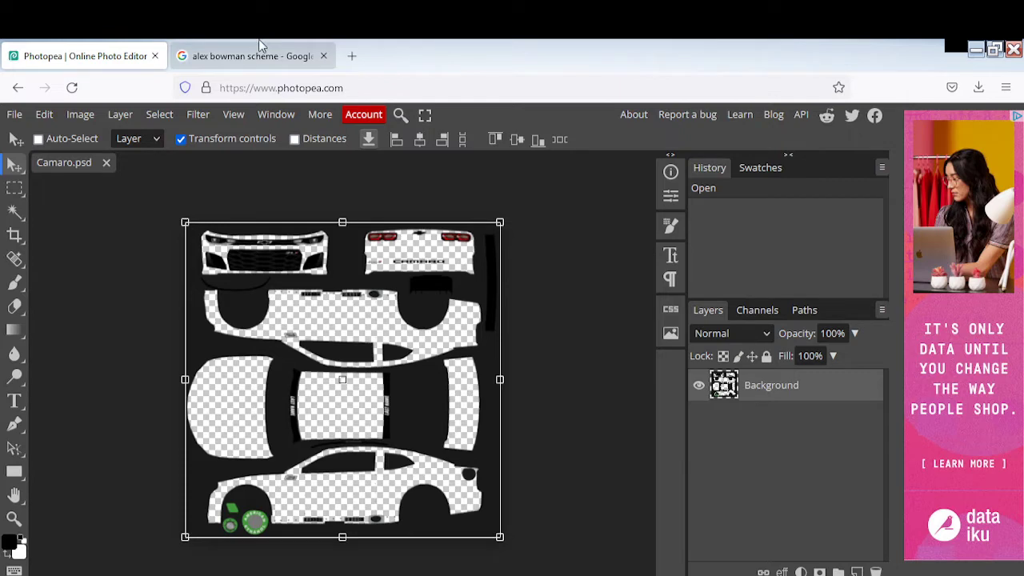
Look at the Valvoline No. 88 car reference image in the search results and return to the Camaro template.
click(259, 49)
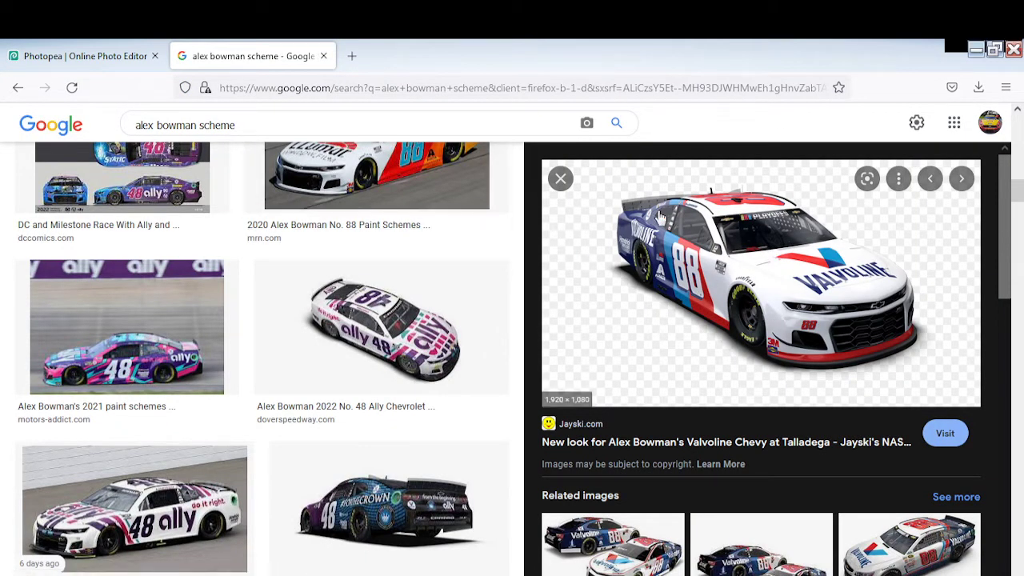
click(32, 48)
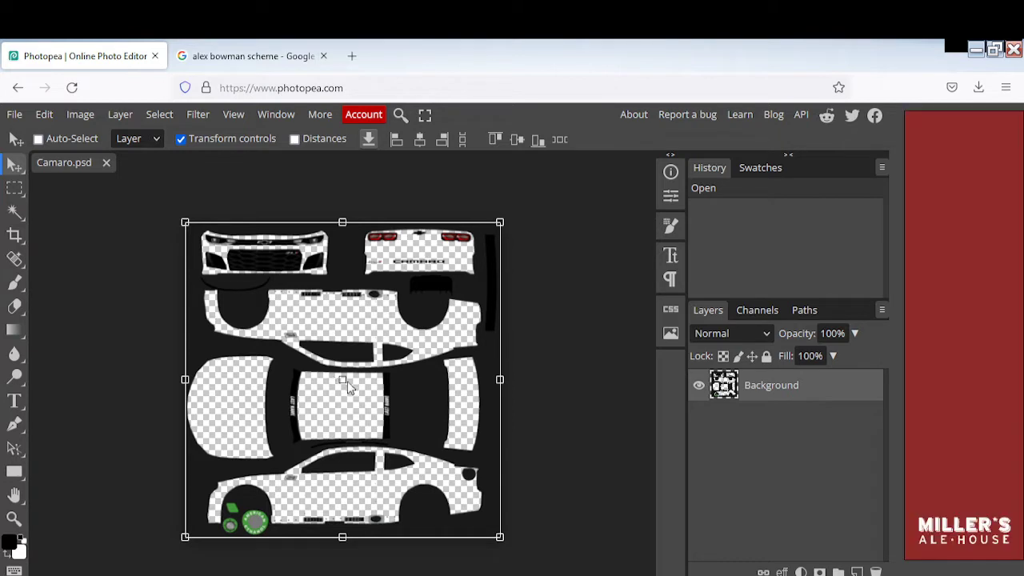
key(ctrl+t)
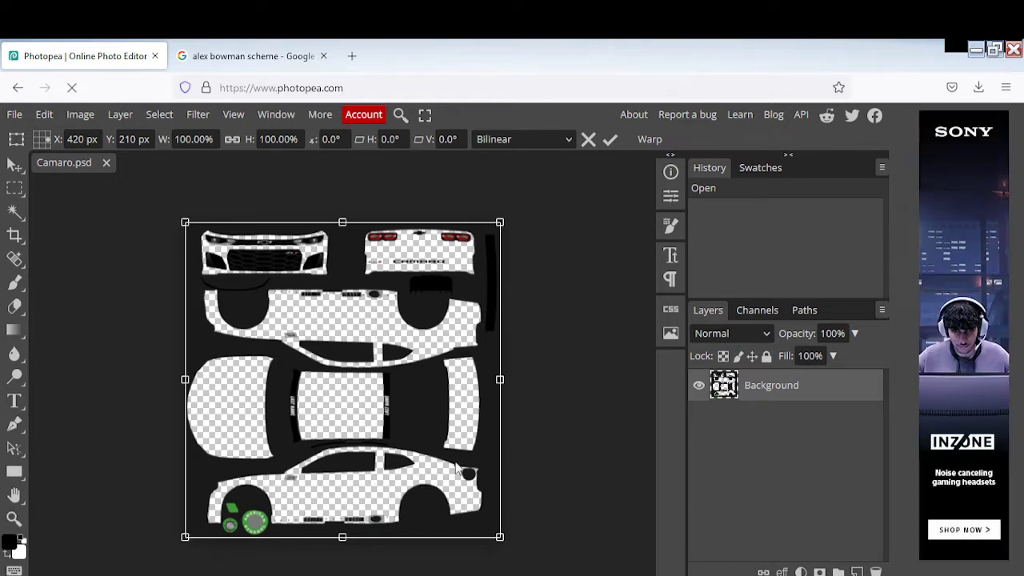
Place the Menards image from the Downloads folder onto the Camaro template and shift it slightly downward.
key(alt+Tab)
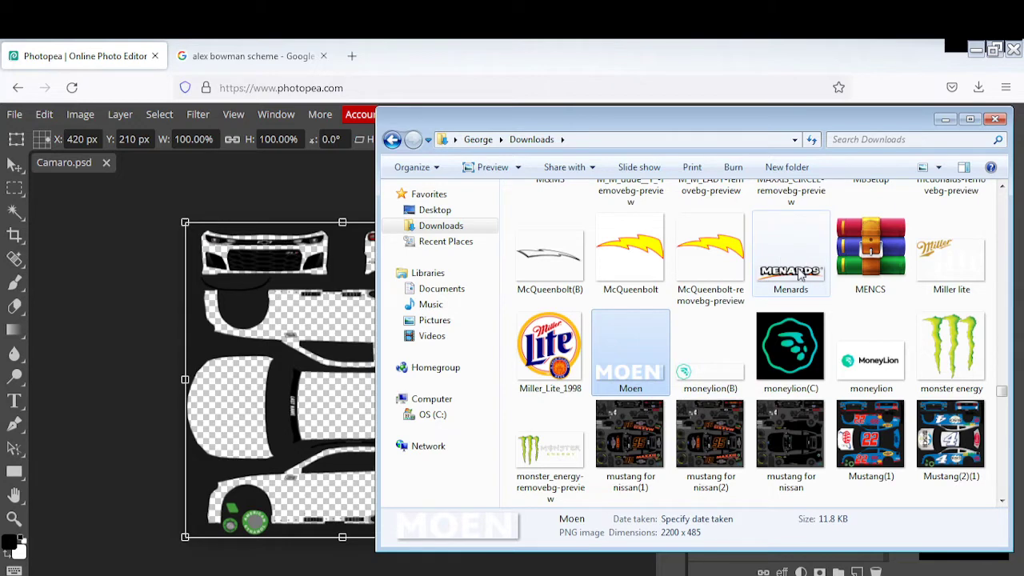
drag(800, 274, 212, 364)
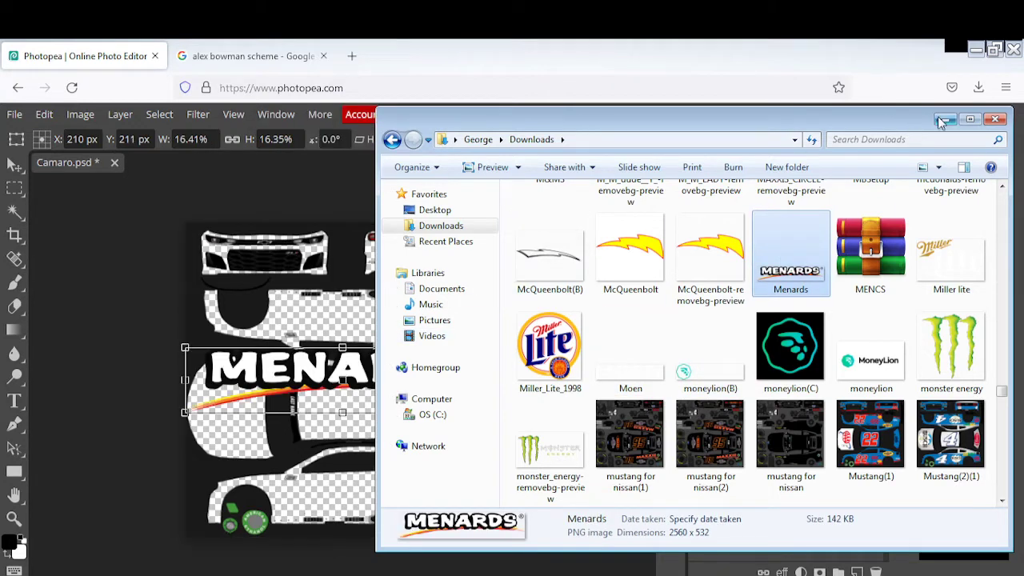
click(942, 120)
drag(452, 387, 456, 405)
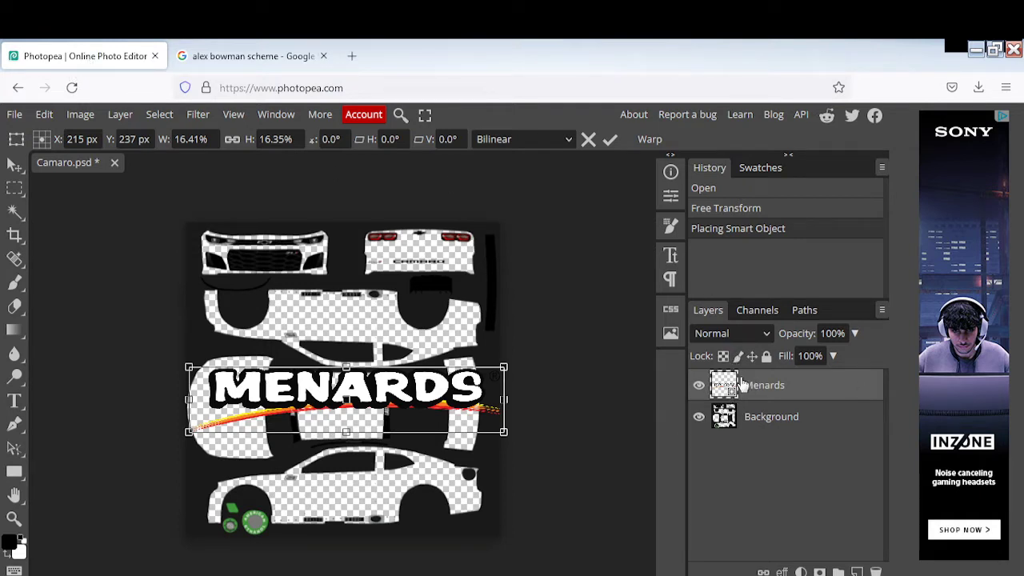
Order the Menards layer beneath the Background layer and reposition the logo across the hood and roof.
drag(754, 388, 756, 436)
drag(360, 376, 372, 405)
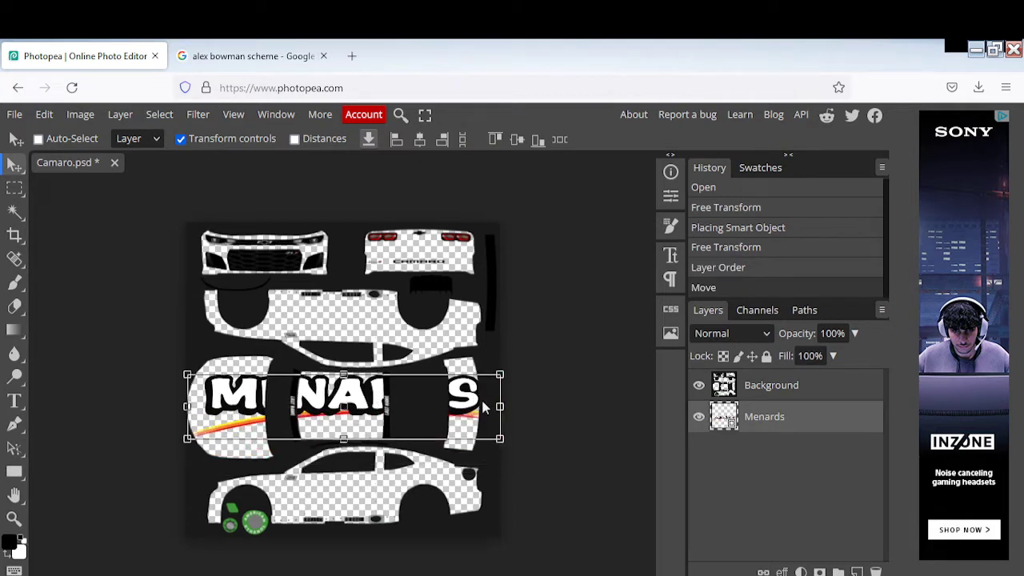
drag(304, 404, 290, 410)
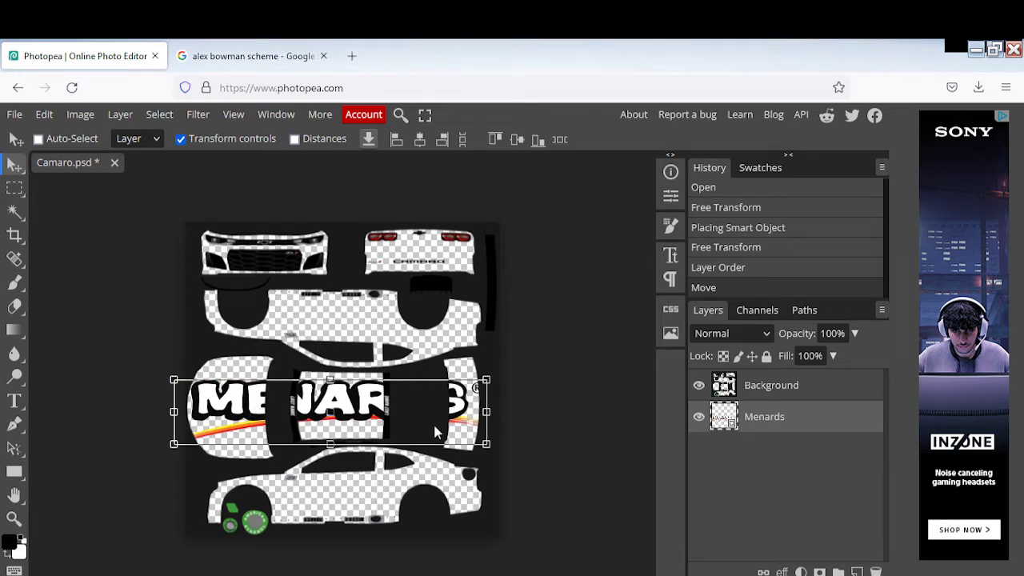
drag(434, 432, 440, 450)
Fit the Menards logo on the lower side view at about 6.8% width, 4.5% height and -6.9° rotation, and delete its layer.
drag(500, 389, 441, 485)
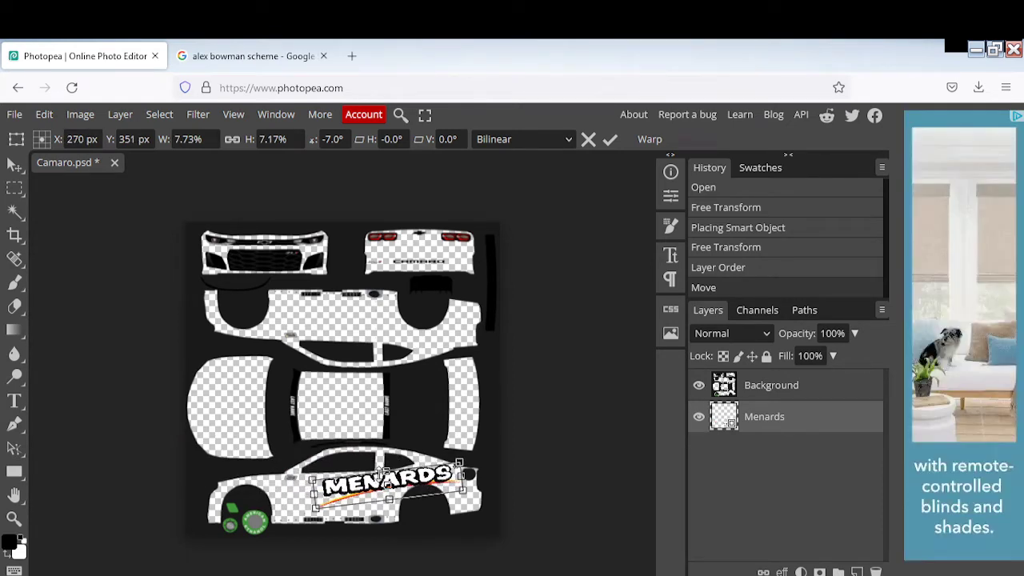
drag(314, 495, 326, 494)
drag(471, 452, 474, 463)
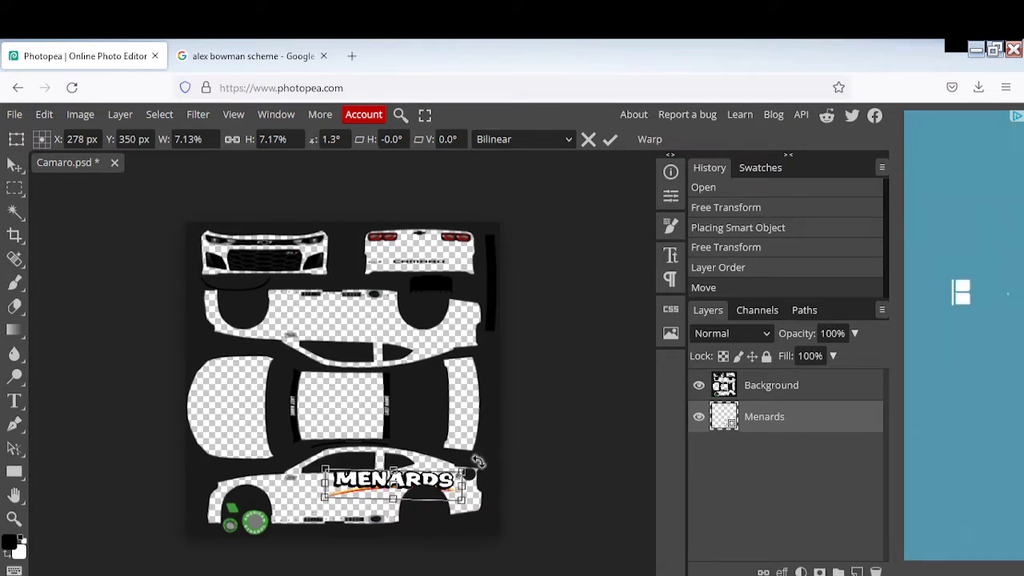
drag(323, 469, 347, 477)
drag(430, 489, 478, 464)
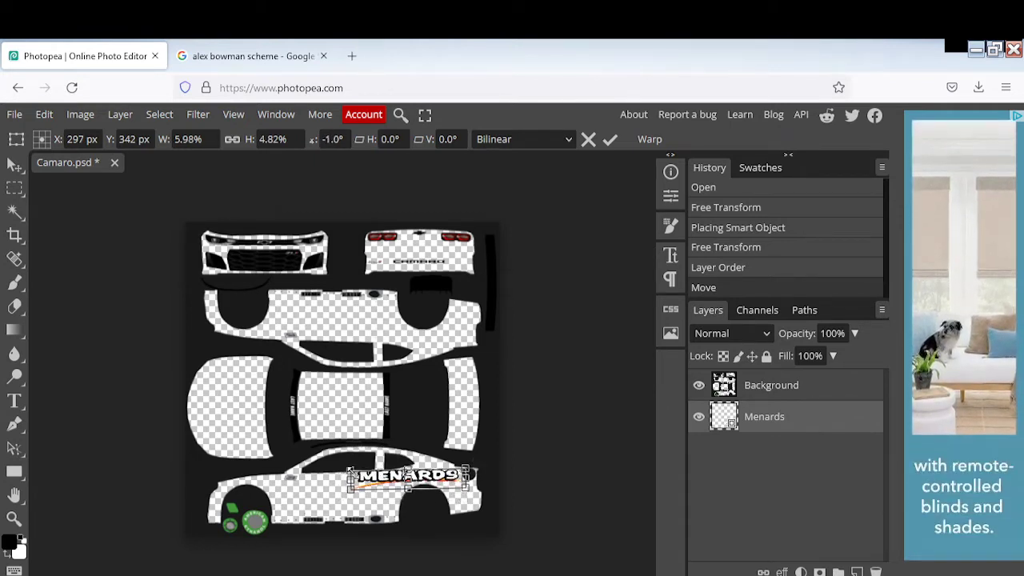
drag(349, 472, 372, 469)
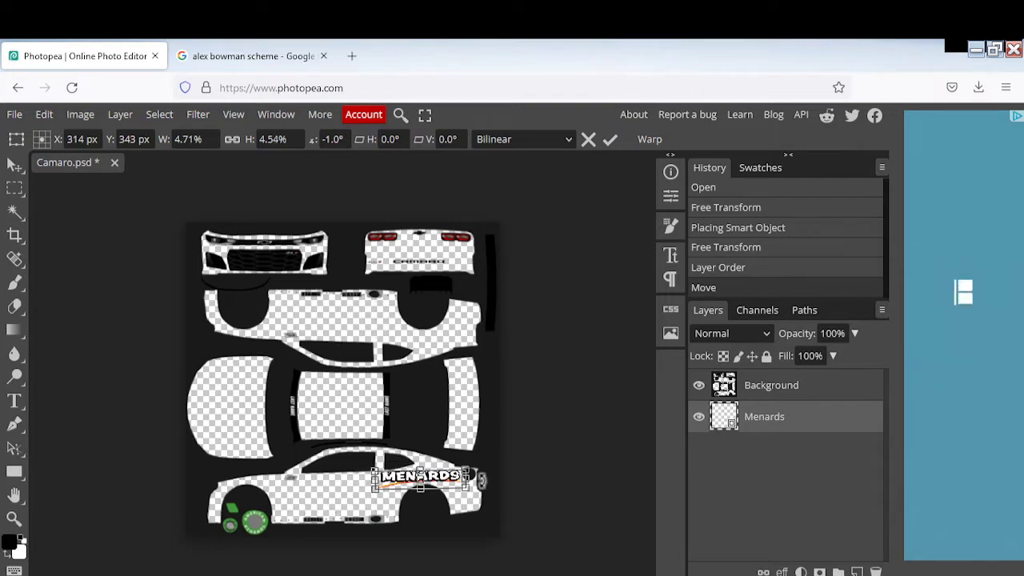
drag(483, 474, 480, 460)
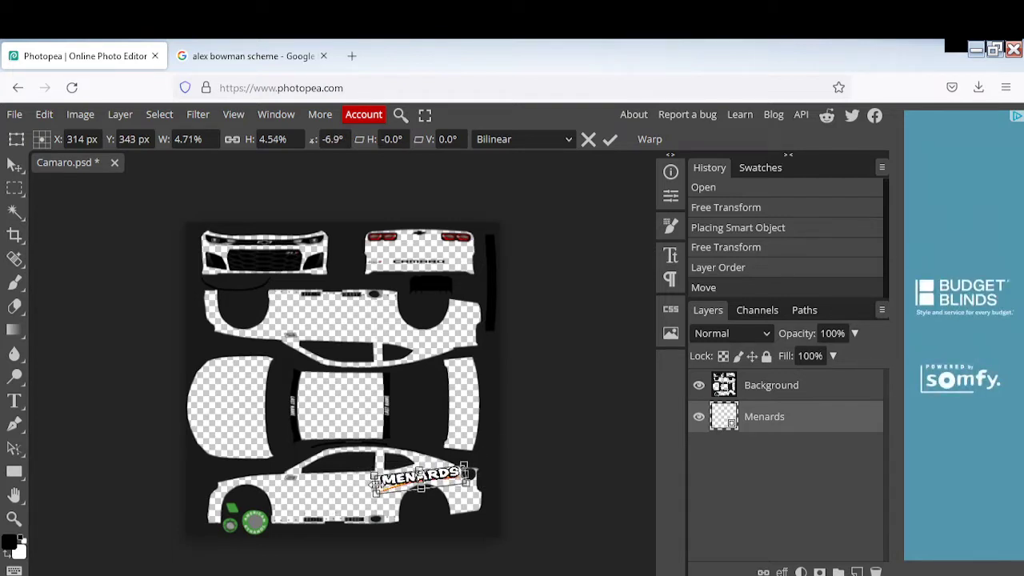
drag(374, 482, 334, 485)
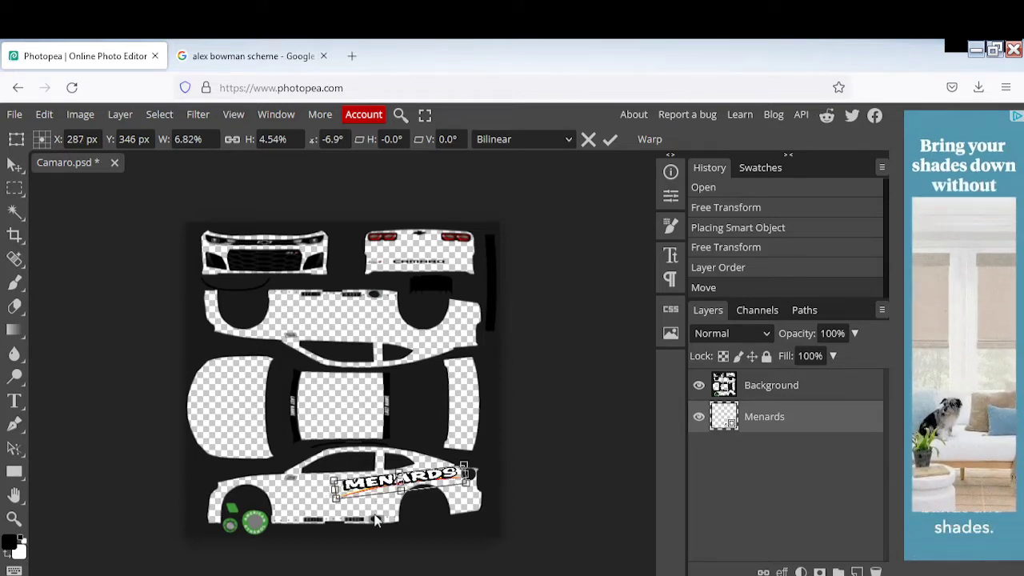
key(Delete)
Place the Miller_Lite_1998 image from the Downloads folder and order its layer beneath the Background layer.
click(400, 575)
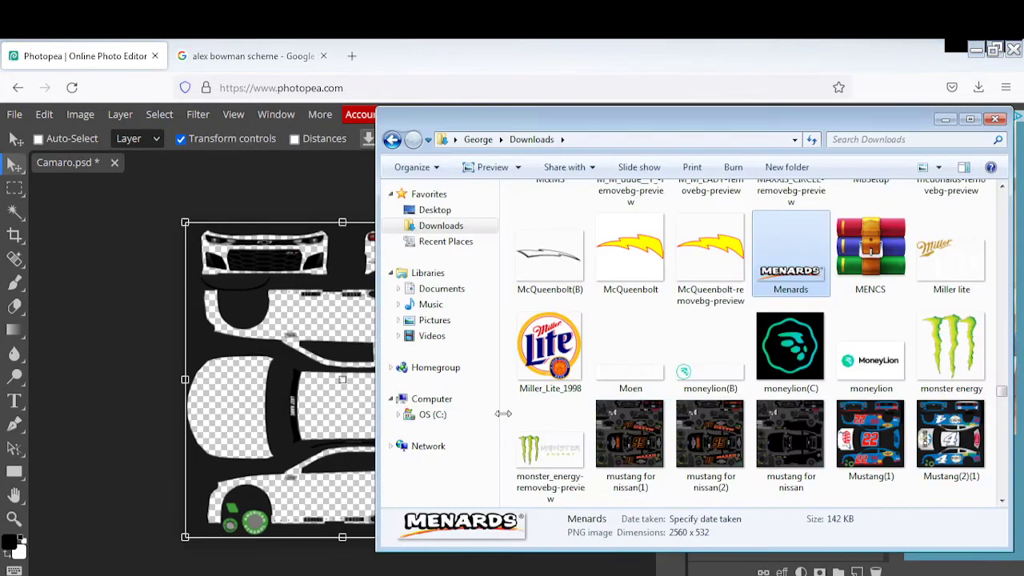
click(549, 352)
drag(316, 390, 316, 389)
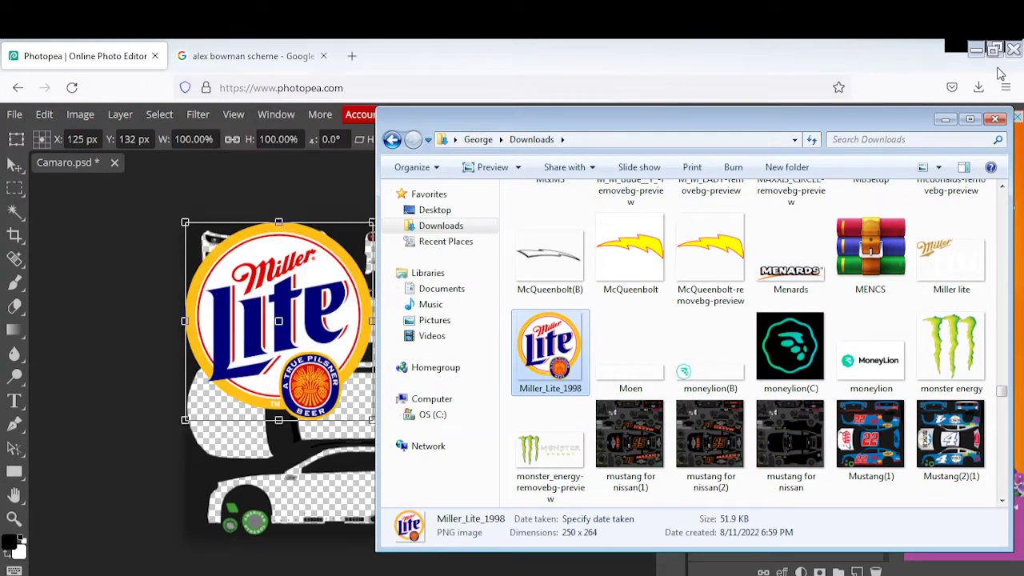
click(945, 119)
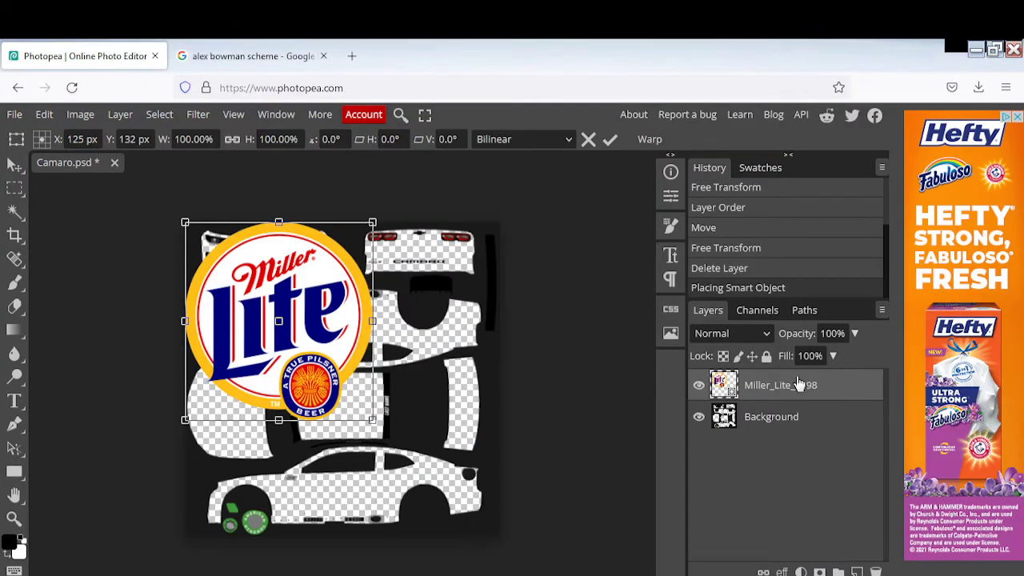
drag(788, 385, 769, 430)
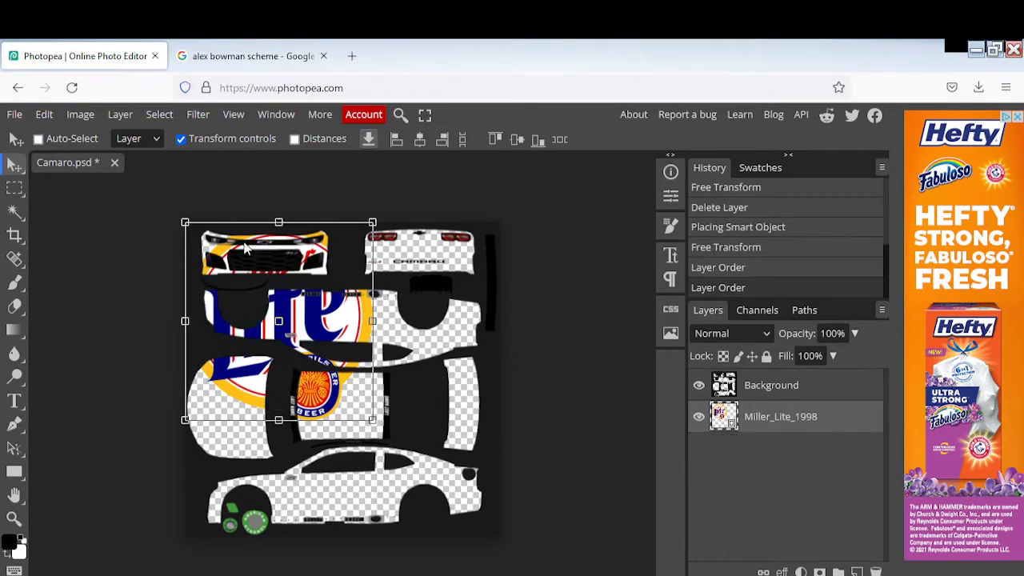
Shrink the Miller Lite logo to about 42 by 31 px just ahead of the rear wheel on the lower side view.
drag(185, 222, 358, 489)
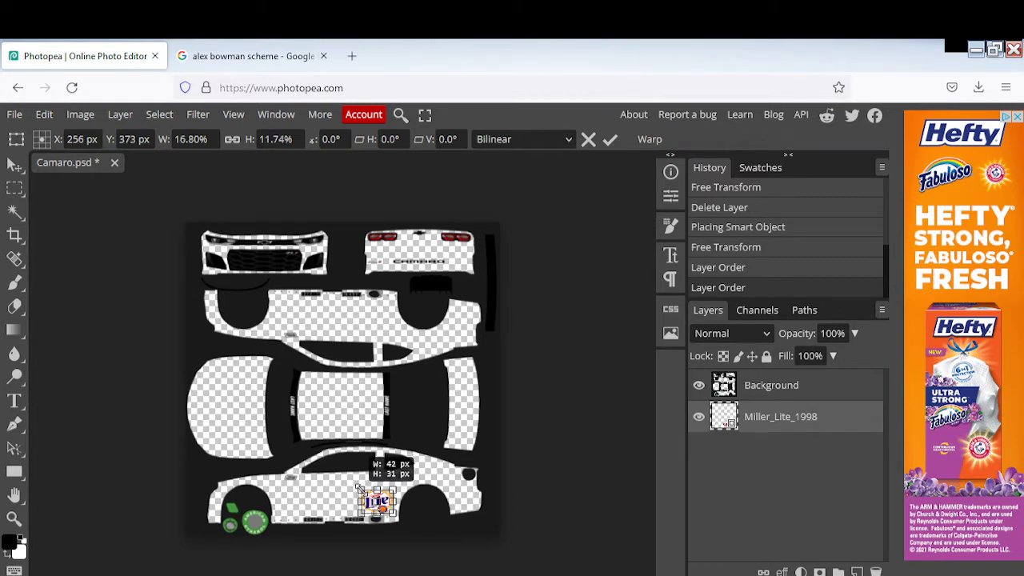
click(807, 398)
click(755, 423)
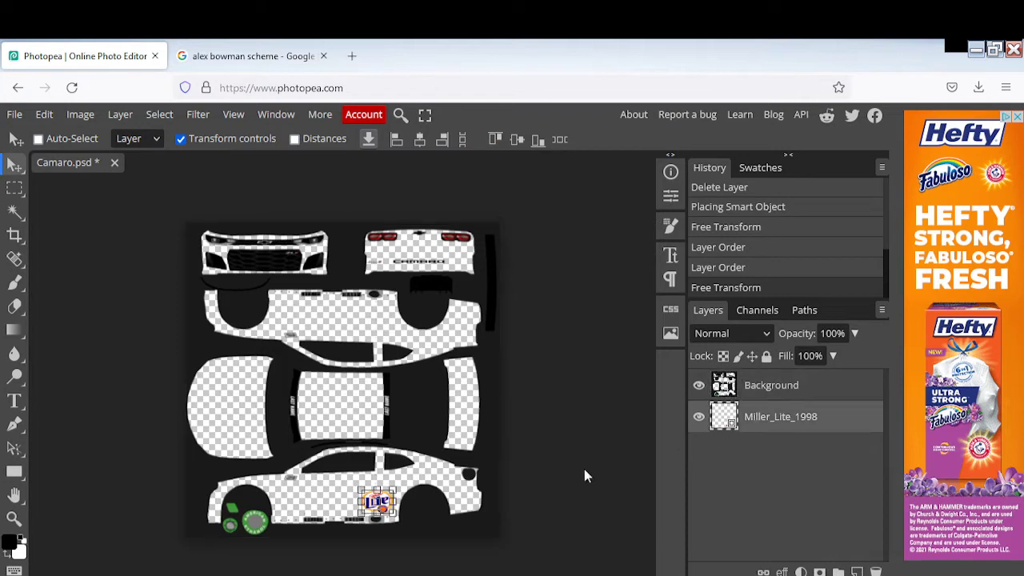
Fit the Miller Lite logo behind the rear wheel at about 13% width, 9% height and -4° rotation, and delete its layer.
key(ctrl+t)
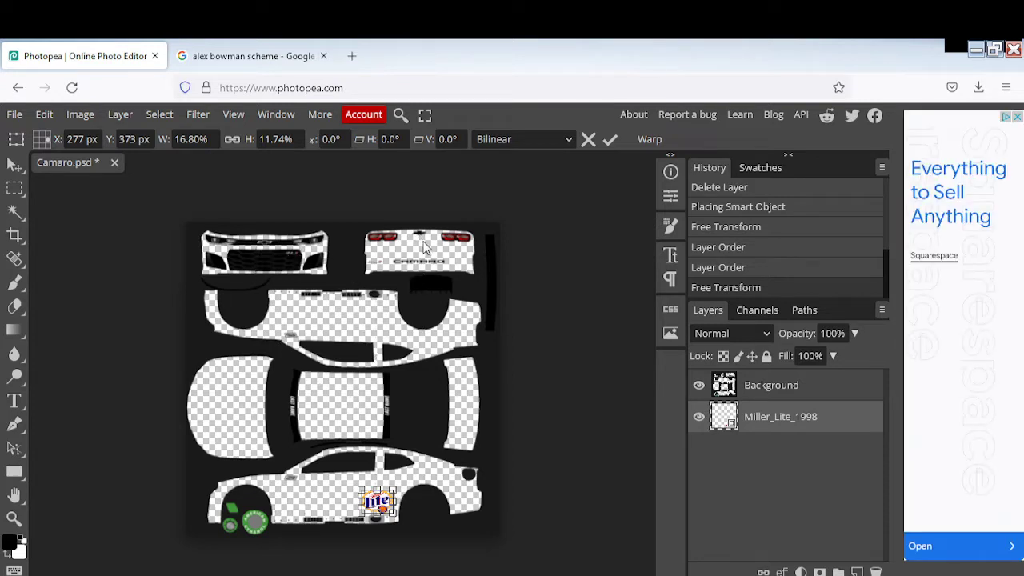
scroll(412, 254, down, 2)
scroll(418, 290, up, 2)
drag(391, 512, 466, 503)
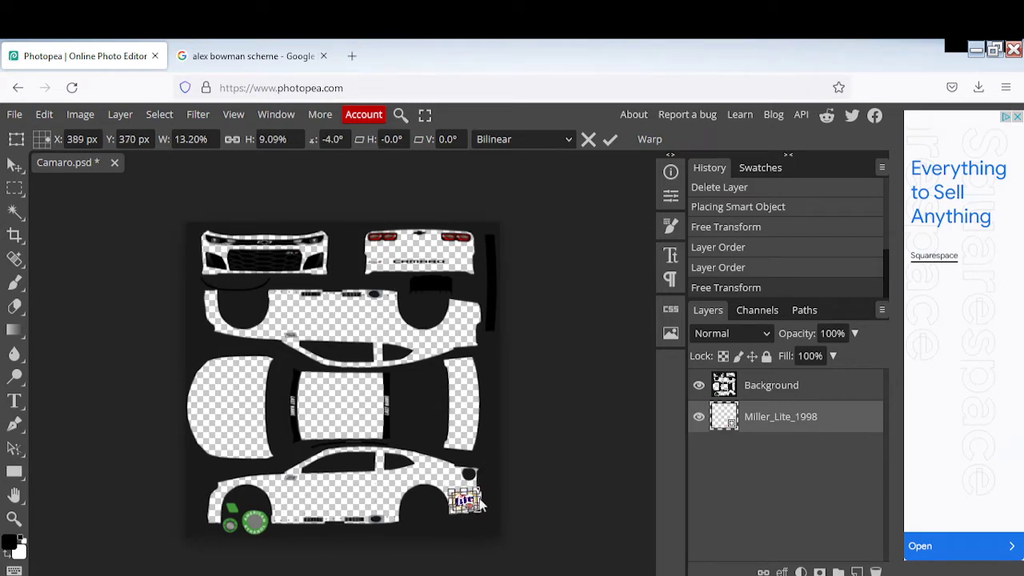
click(764, 386)
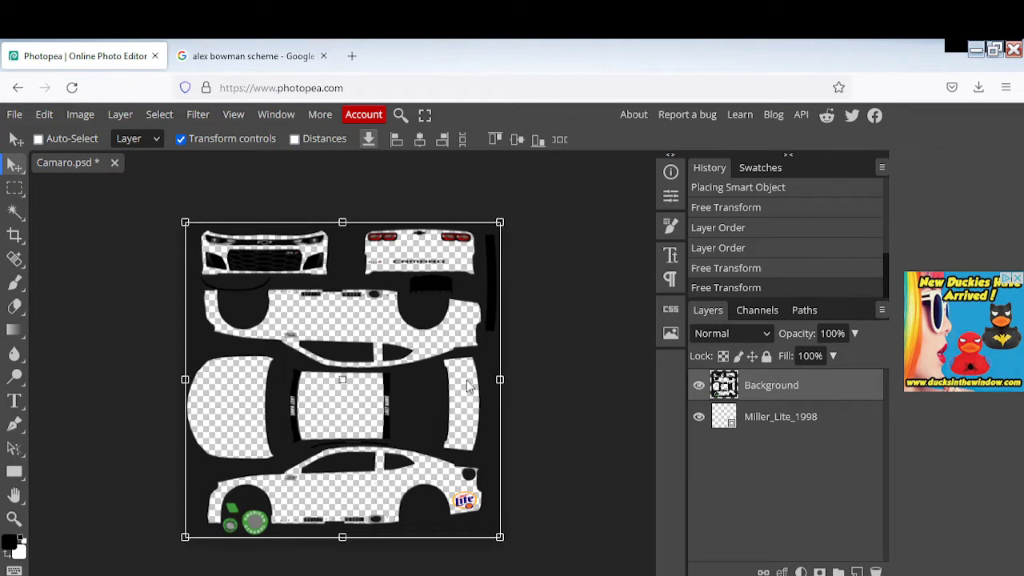
click(756, 428)
key(Delete)
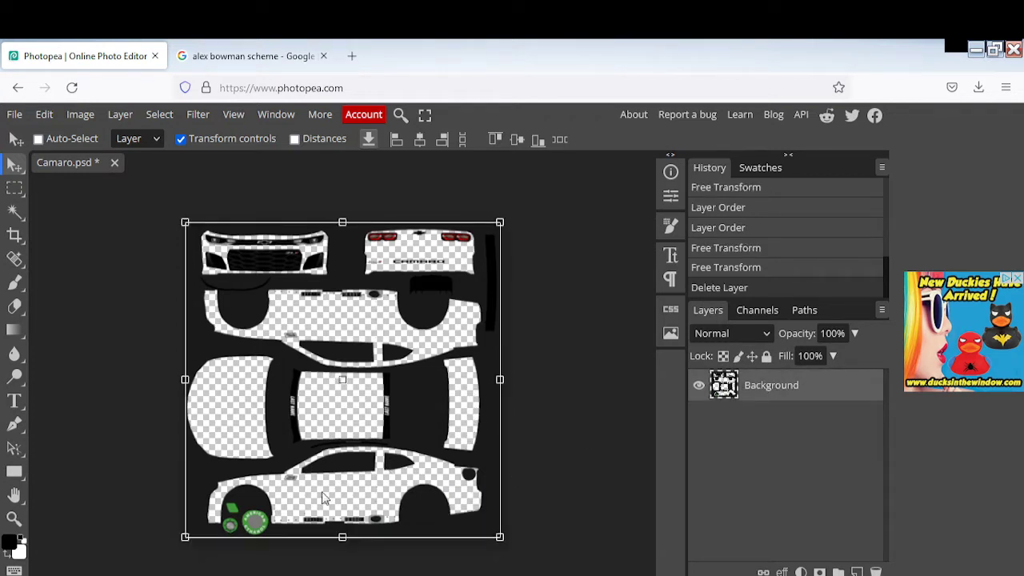
Recheck the reference image and place the white image from the Downloads folder onto the Camaro template.
click(248, 45)
click(44, 47)
key(alt+Tab)
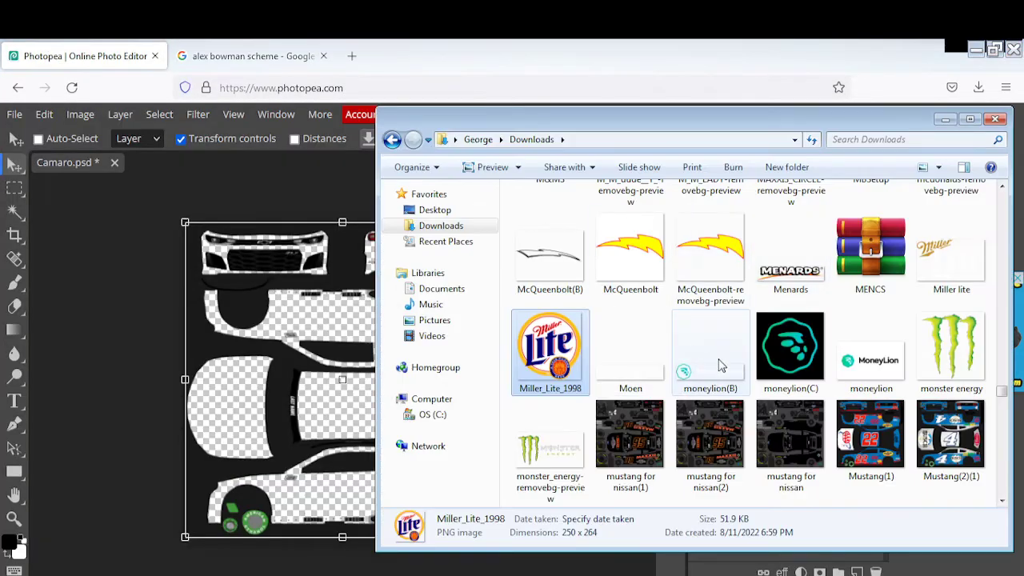
scroll(722, 341, down, 15)
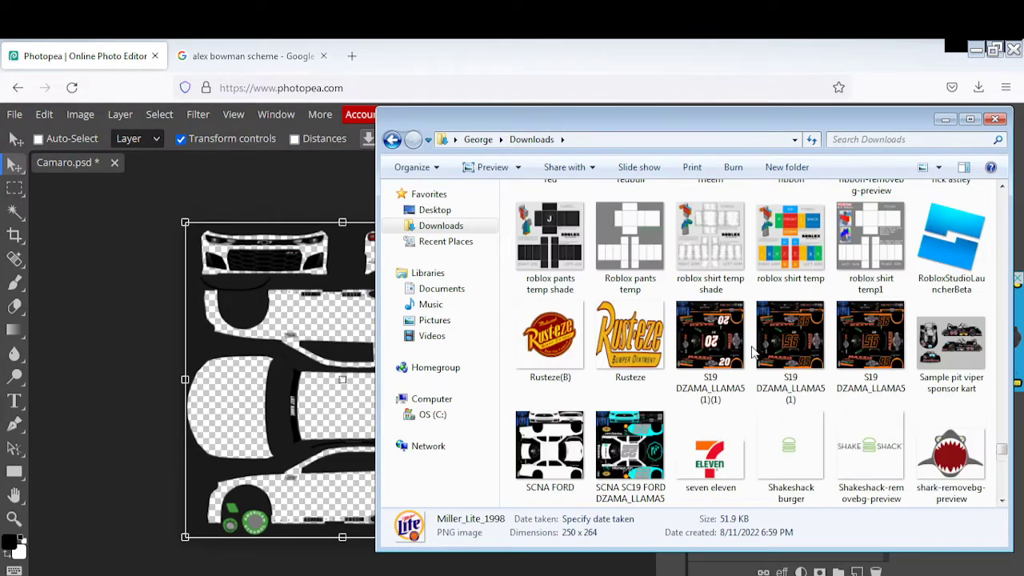
scroll(758, 373, down, 5)
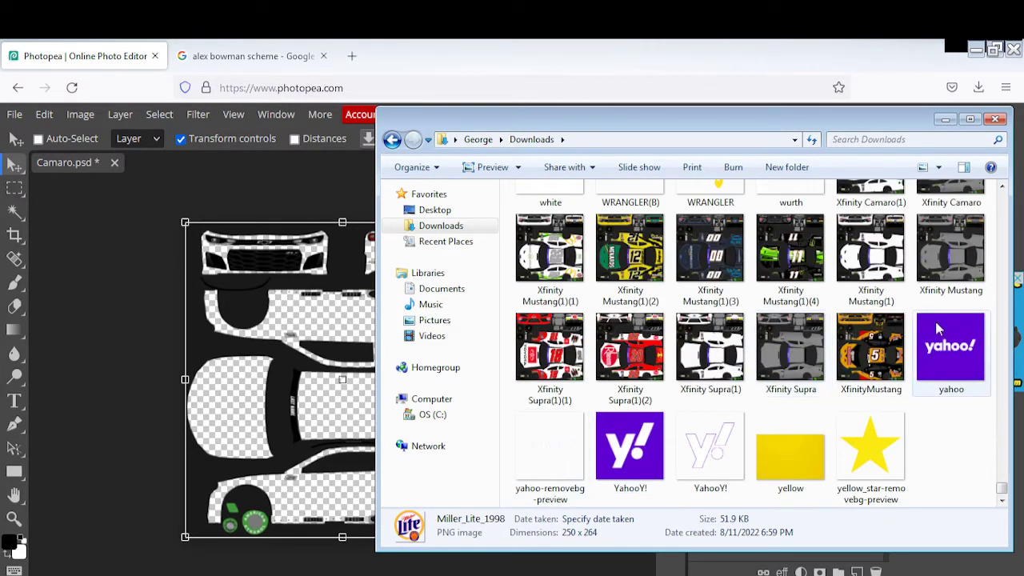
scroll(851, 368, up, 1)
click(564, 318)
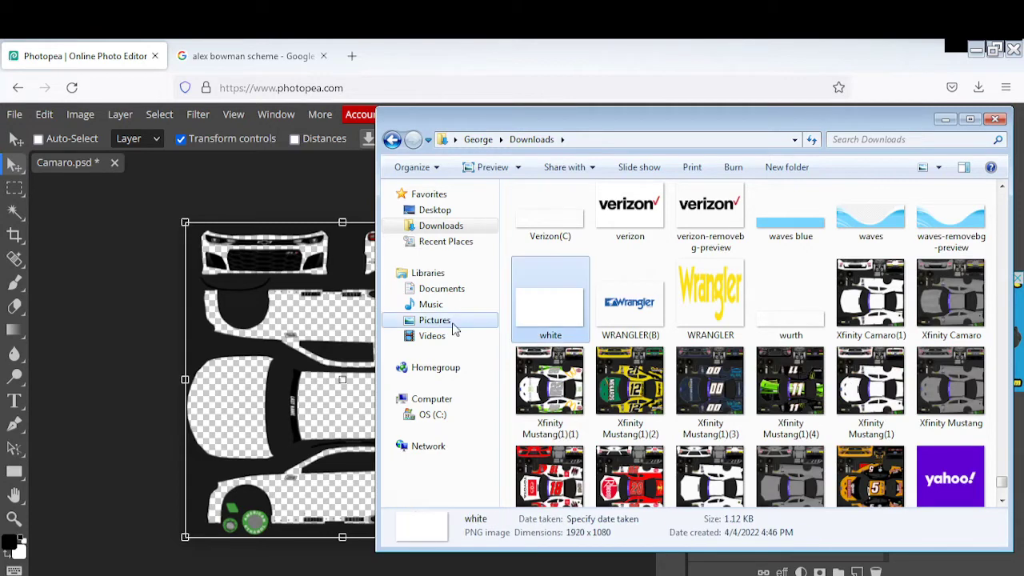
click(945, 120)
Stretch the white image over the whole canvas to about 22.9% width and 41.8% height, and order its layer beneath Background.
drag(471, 288, 471, 210)
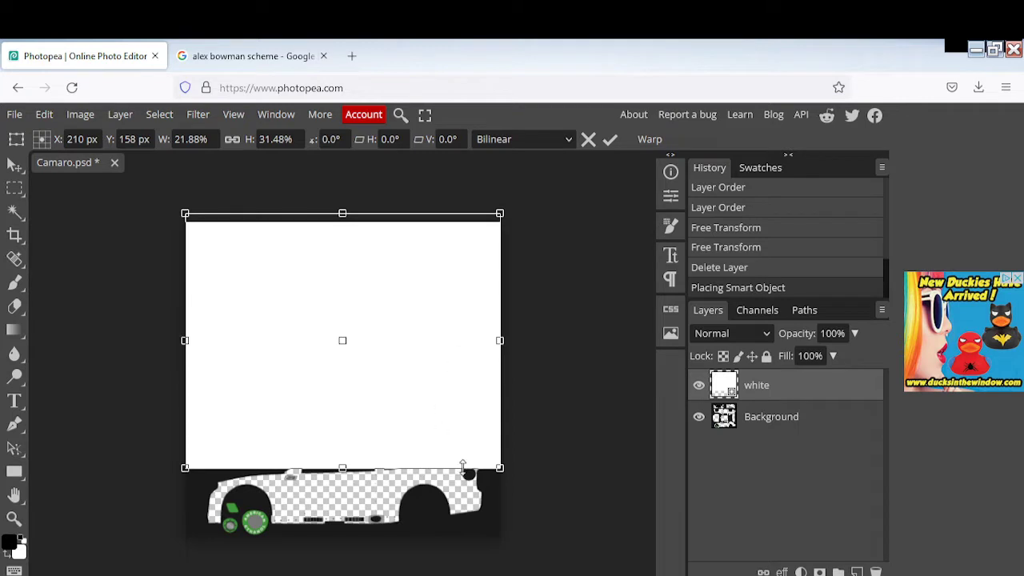
drag(462, 465, 484, 548)
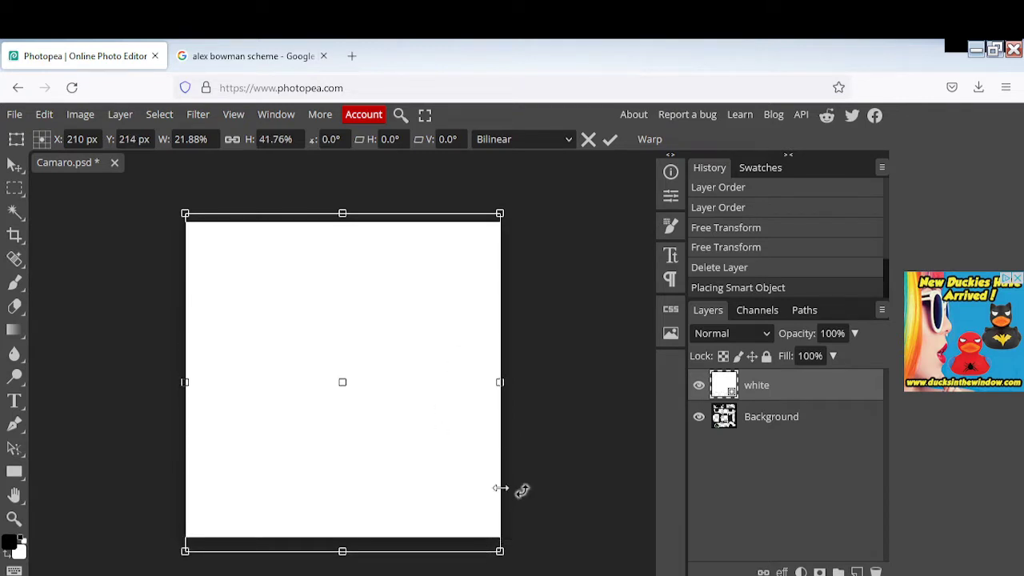
drag(496, 486, 504, 485)
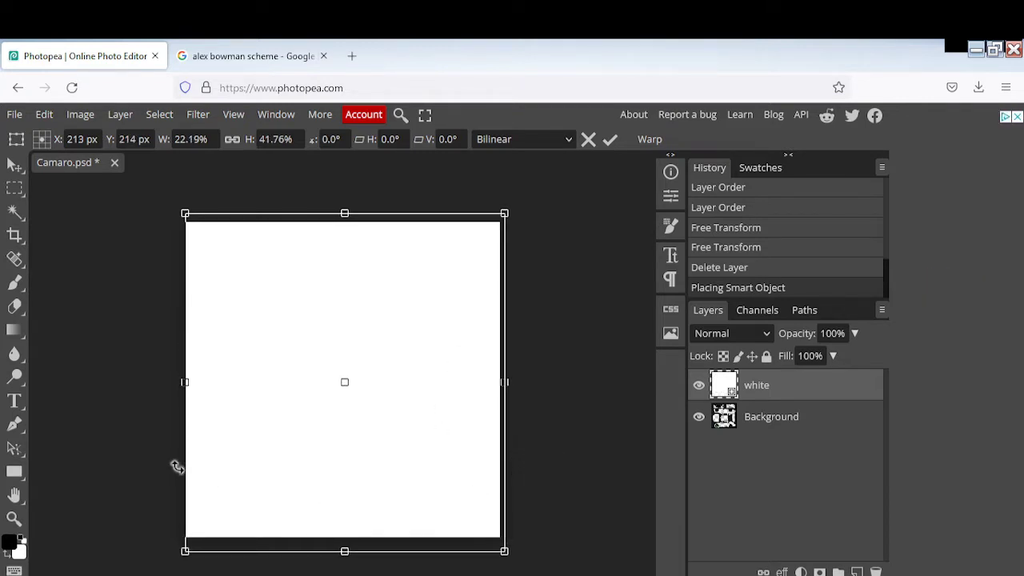
drag(185, 464, 172, 468)
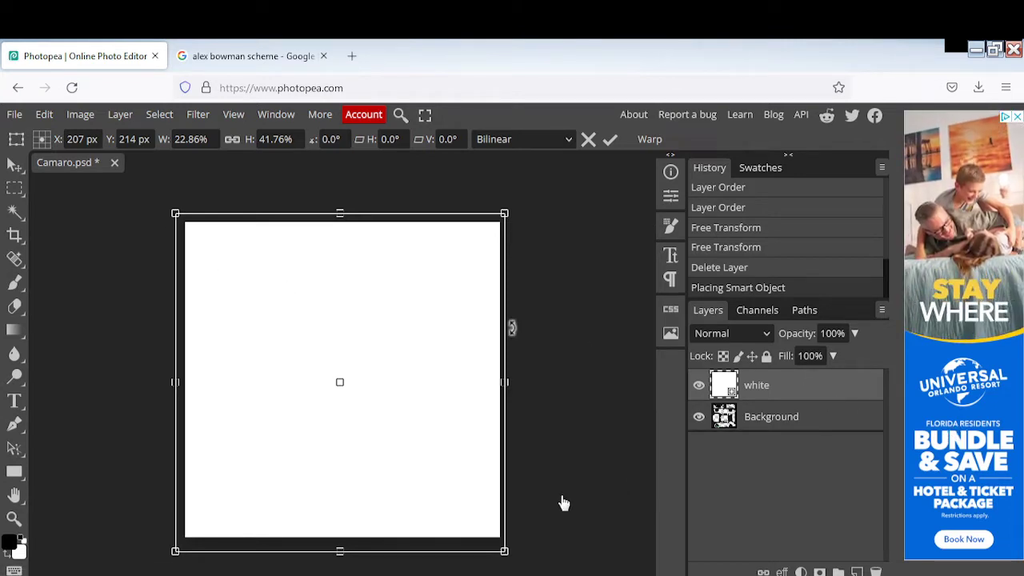
drag(803, 386, 803, 432)
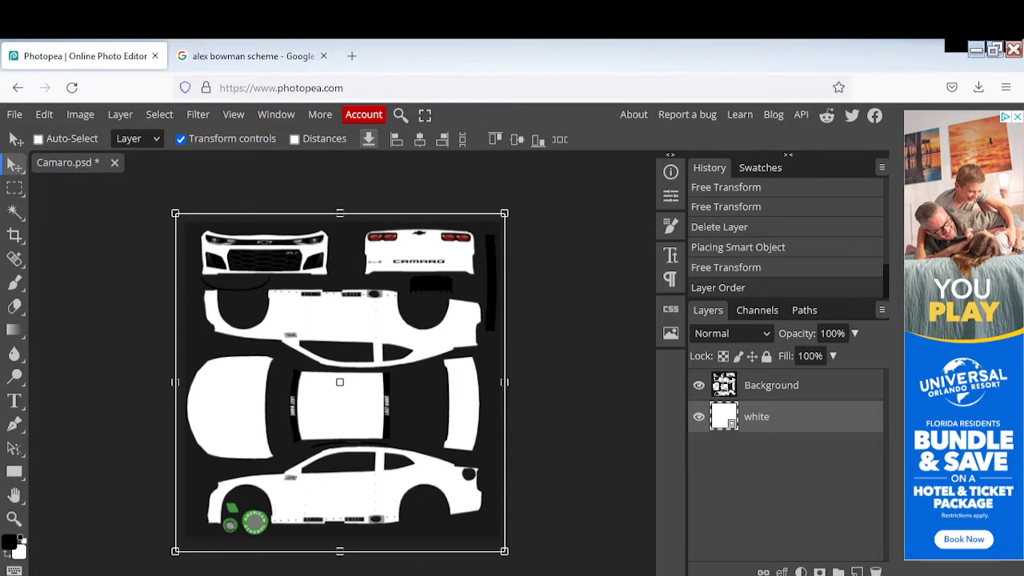
Browse the Downloads folder for a yellow number 48 image to use on the car.
click(240, 575)
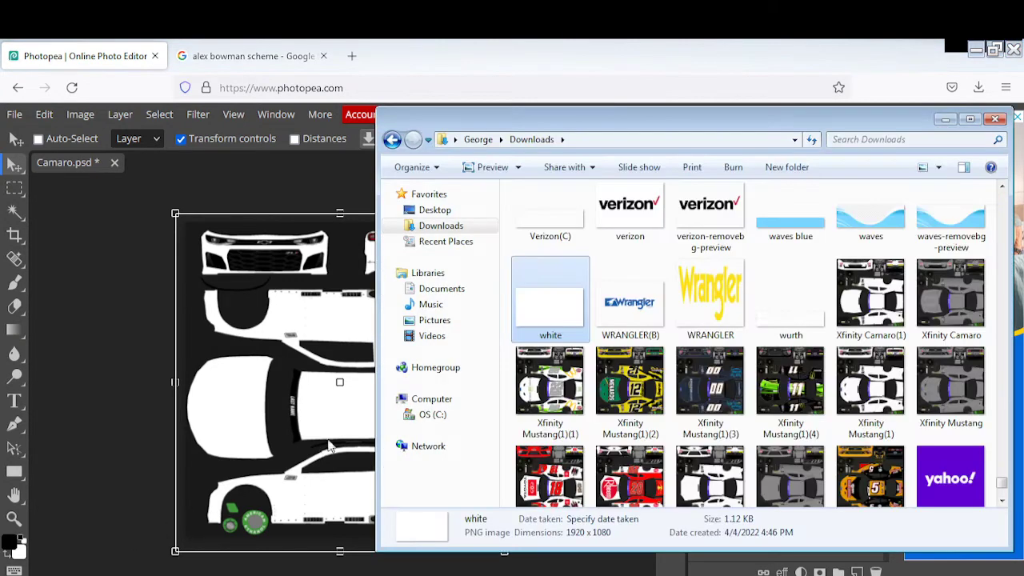
scroll(741, 377, up, 6)
scroll(742, 377, up, 15)
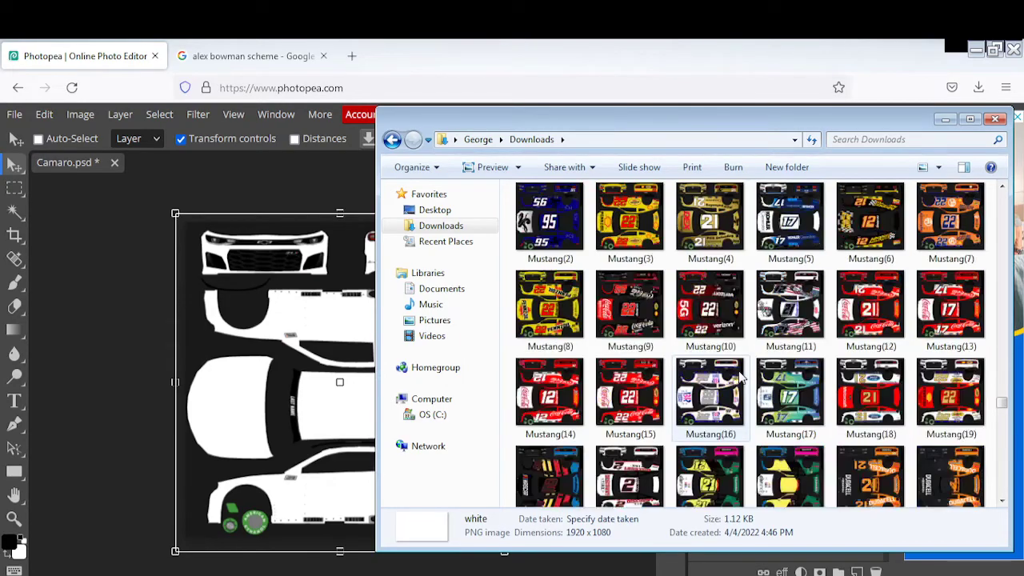
scroll(741, 377, up, 15)
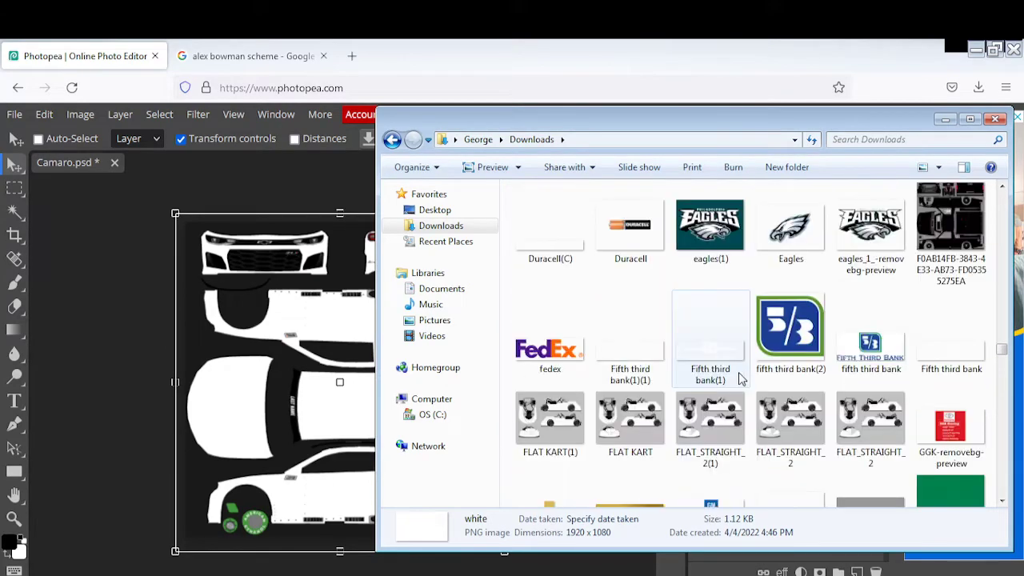
scroll(742, 377, up, 15)
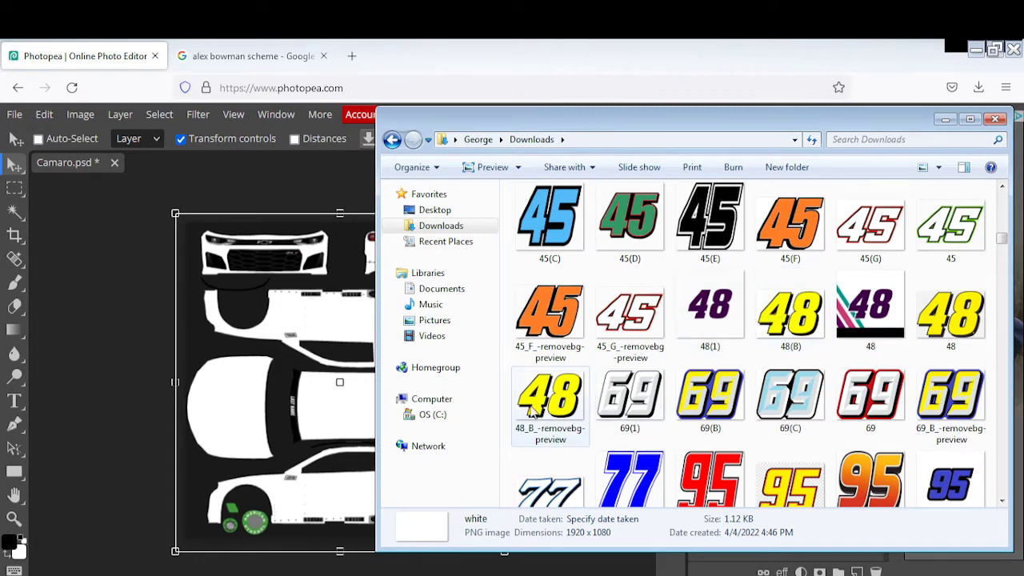
click(944, 119)
Open the Gifgit image editor in a new browser tab and load the 48_B_-removebg-preview image from Downloads.
click(350, 54)
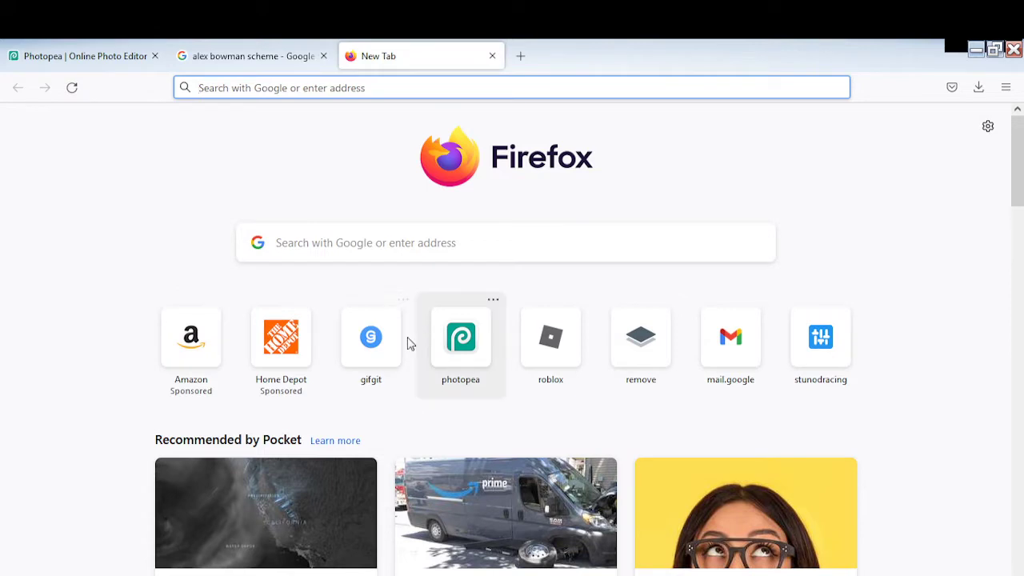
click(367, 362)
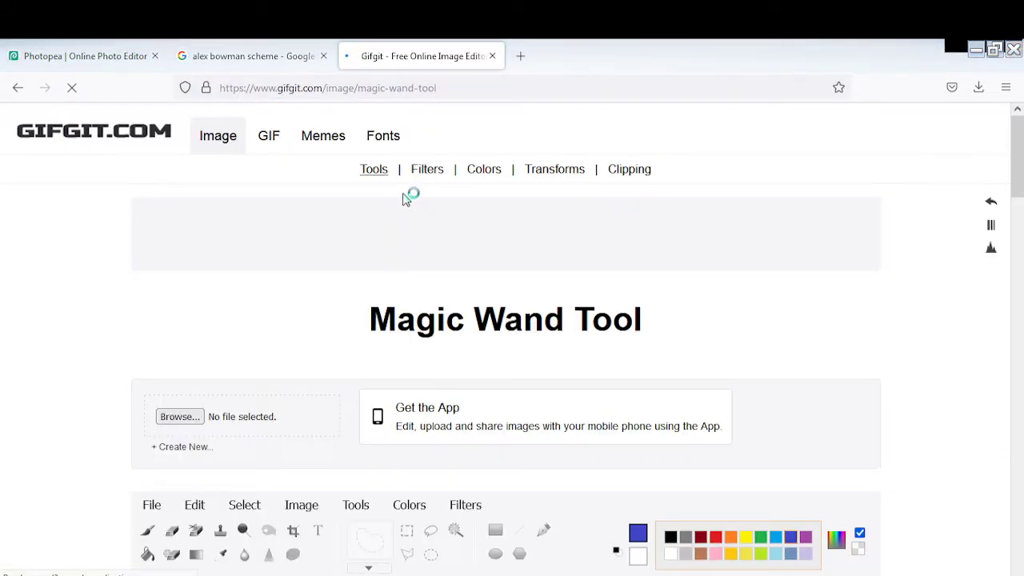
click(179, 417)
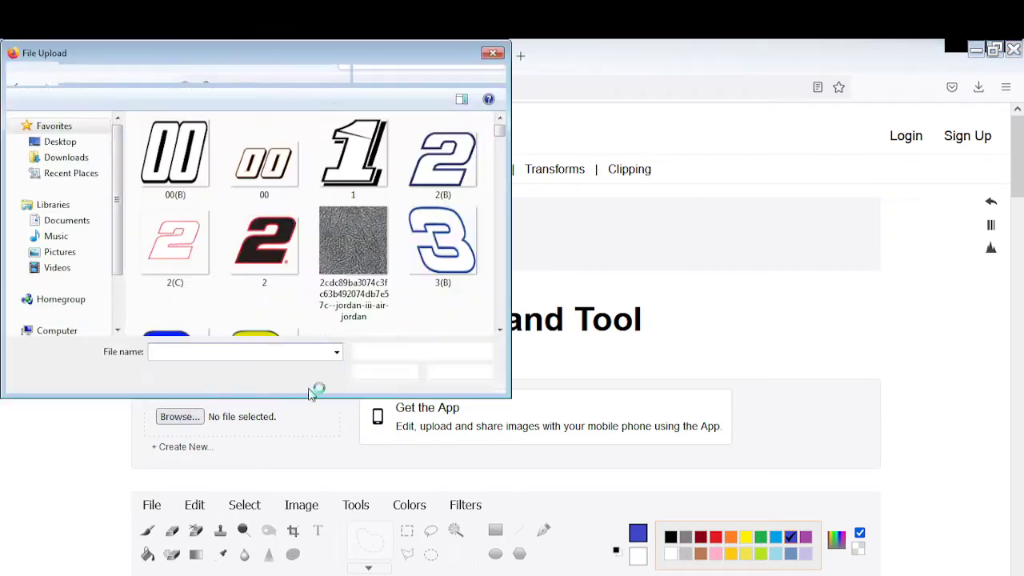
drag(500, 138, 505, 167)
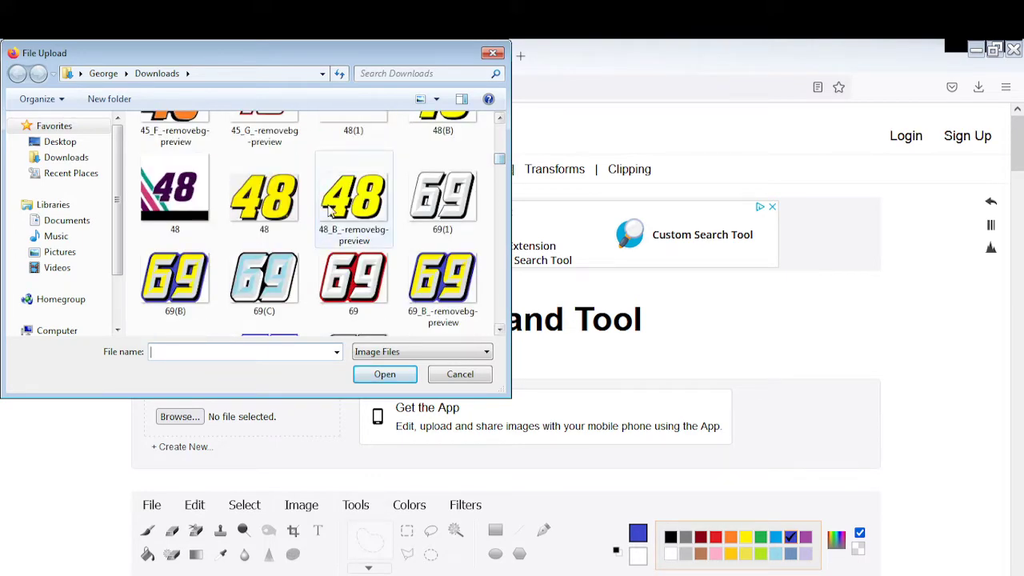
click(352, 196)
click(390, 376)
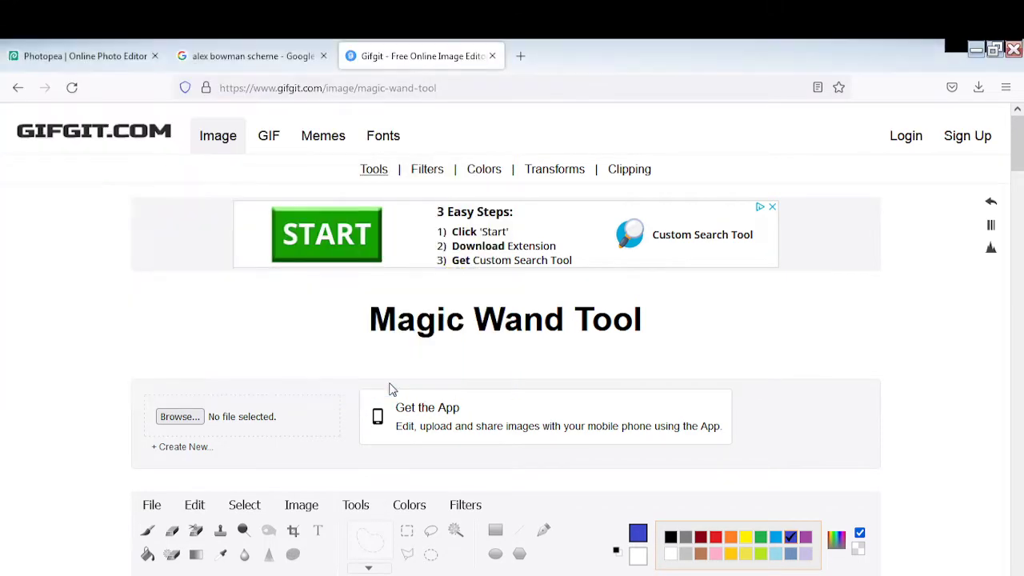
Launch the Gifgit editor past the popup blocker and bring the number 48 image into view.
scroll(524, 406, down, 5)
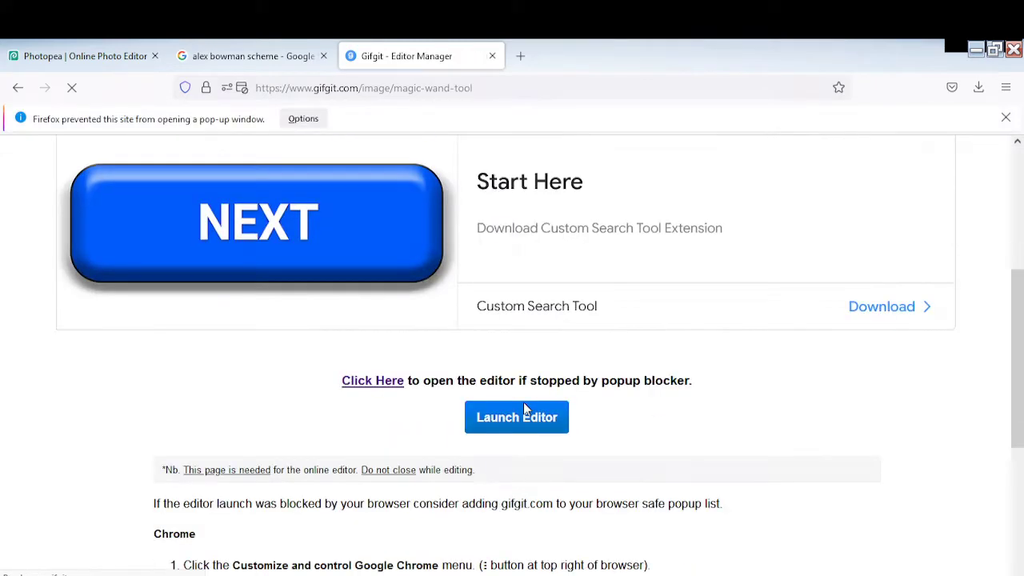
click(520, 316)
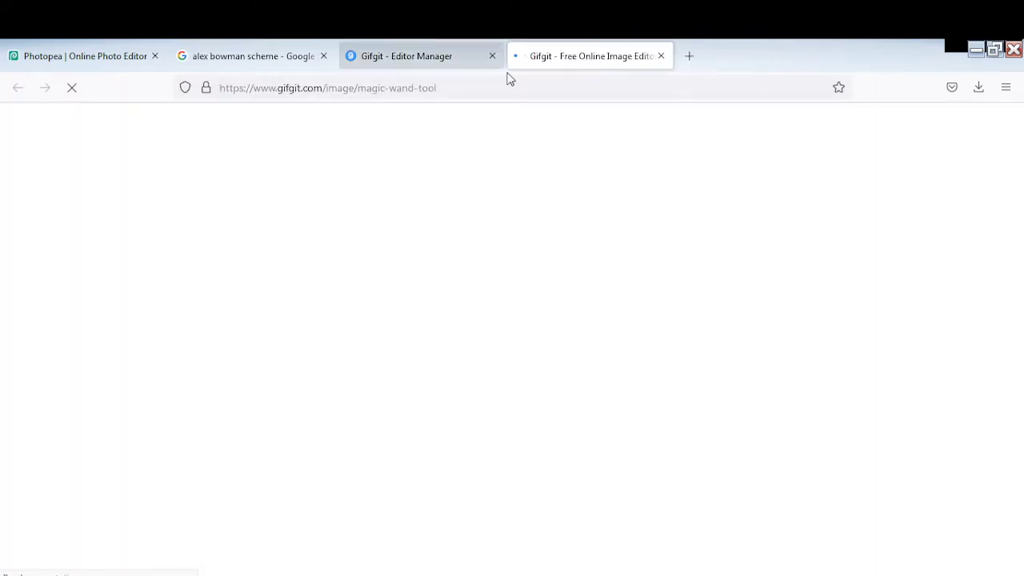
scroll(392, 300, down, 4)
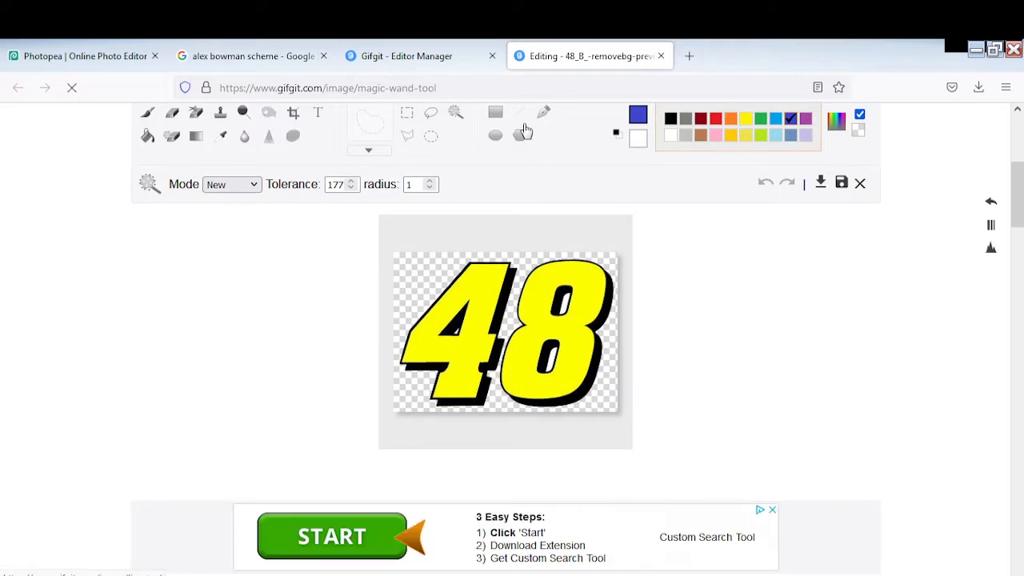
scroll(404, 256, up, 1)
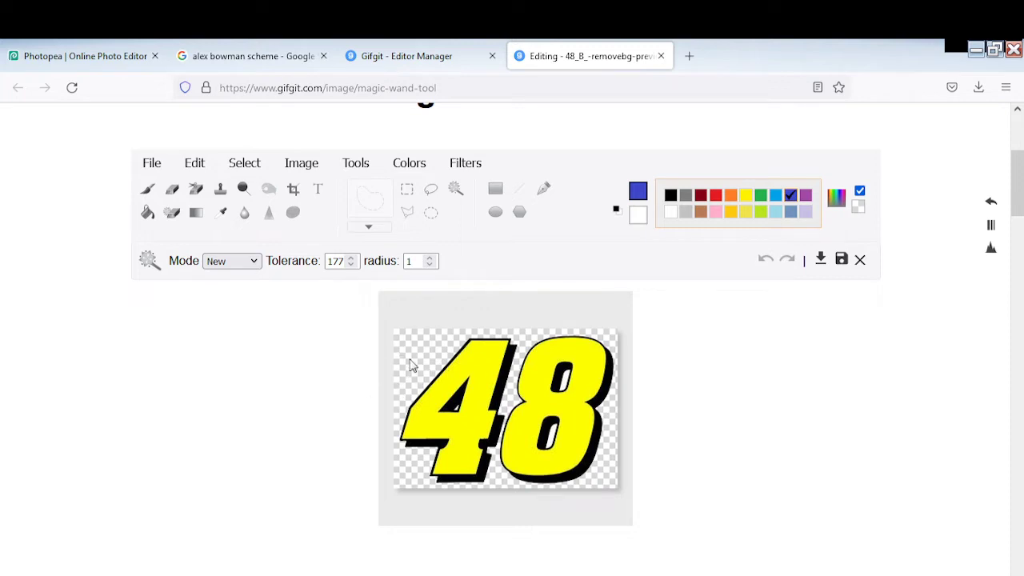
Activate the Paint Bucket tool for the number 48 and recheck the Valvoline car reference image.
click(145, 213)
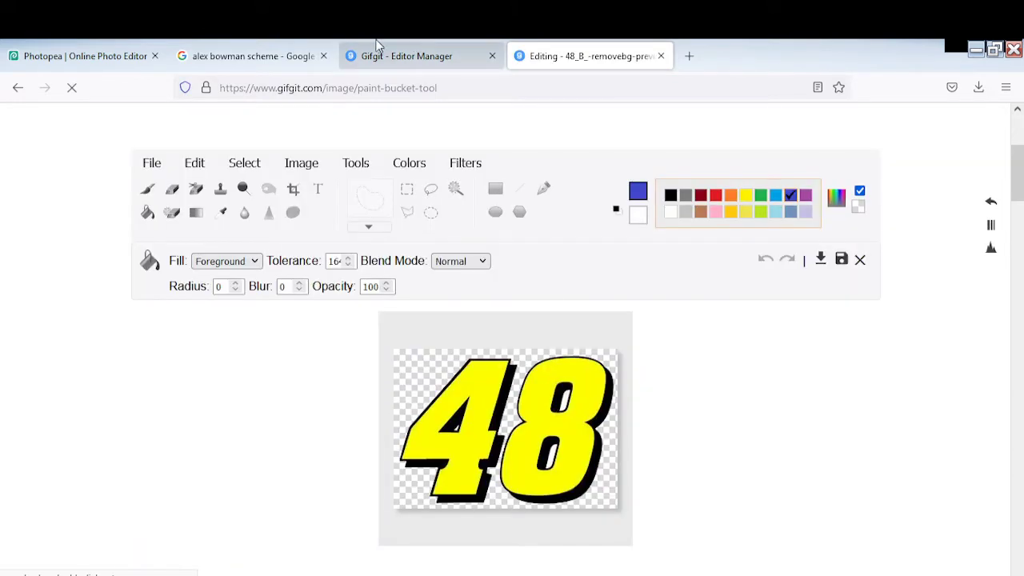
click(248, 56)
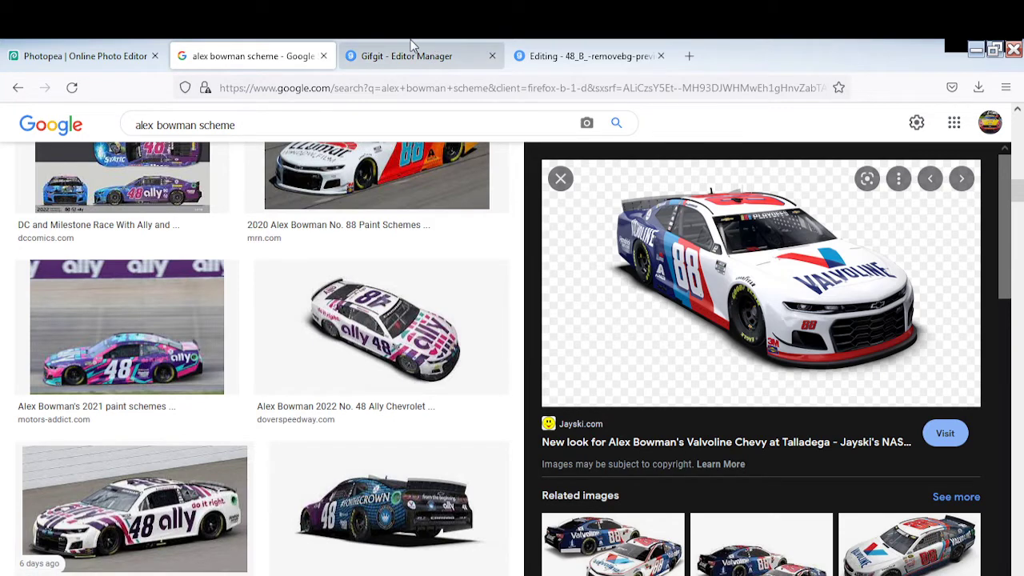
click(526, 46)
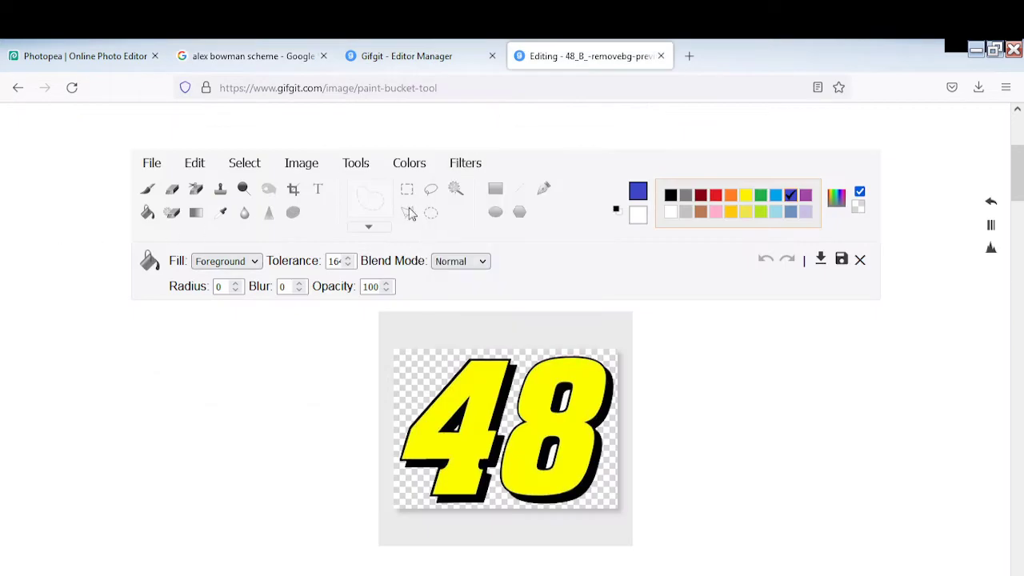
Try filling the yellow 8 and 4 with blue at the existing tolerance, and undo both fills.
click(547, 383)
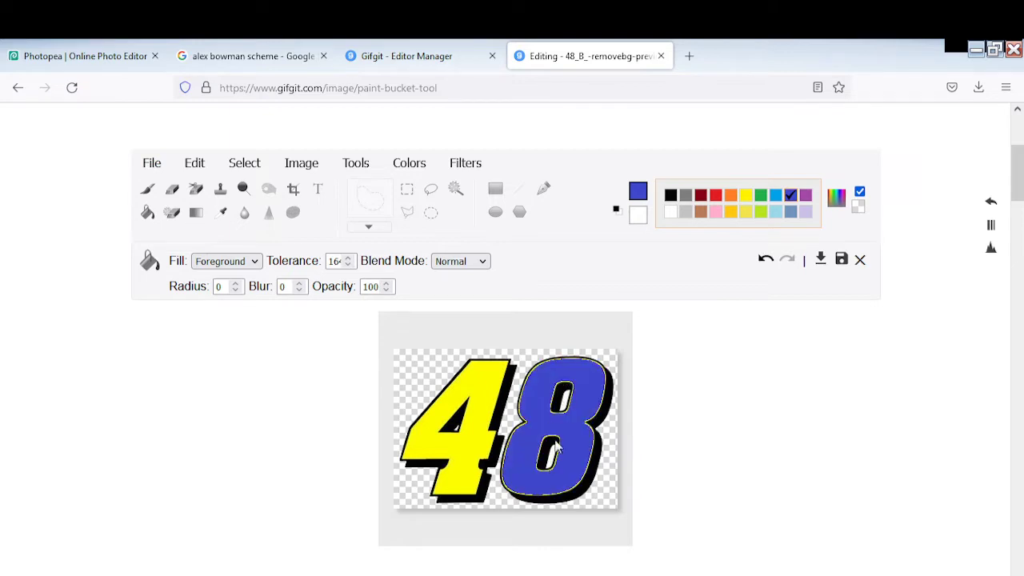
click(494, 416)
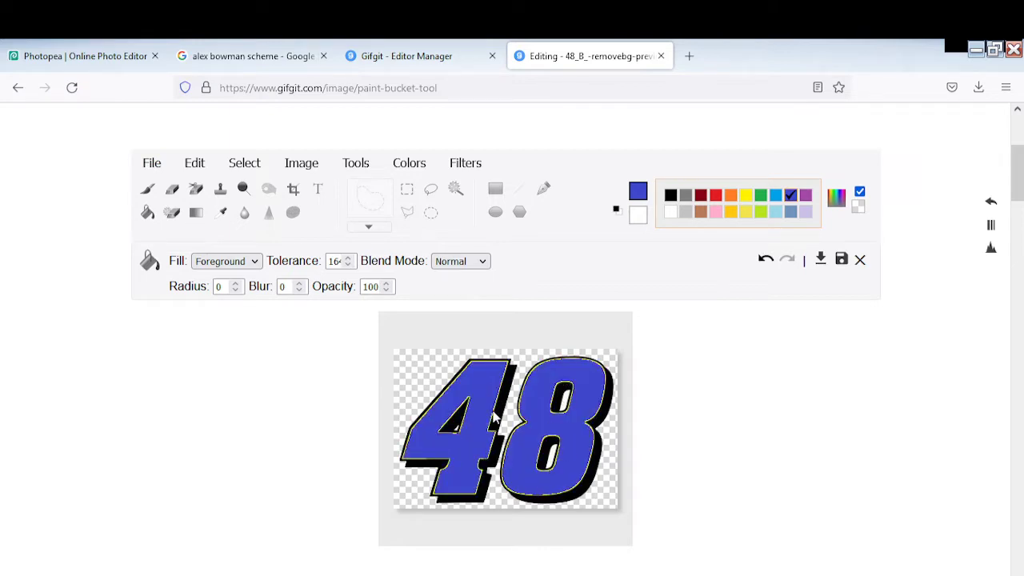
click(765, 260)
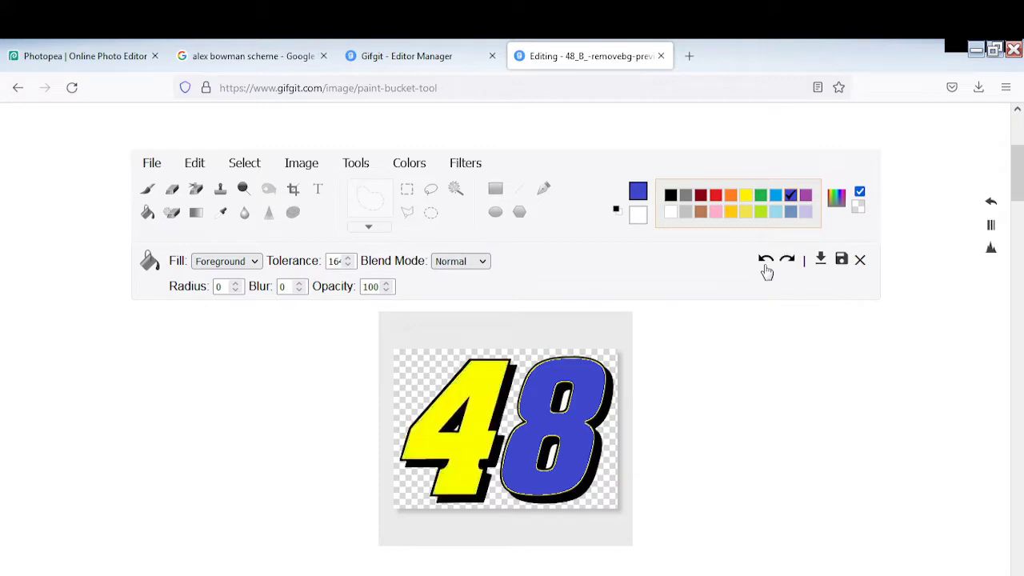
click(766, 260)
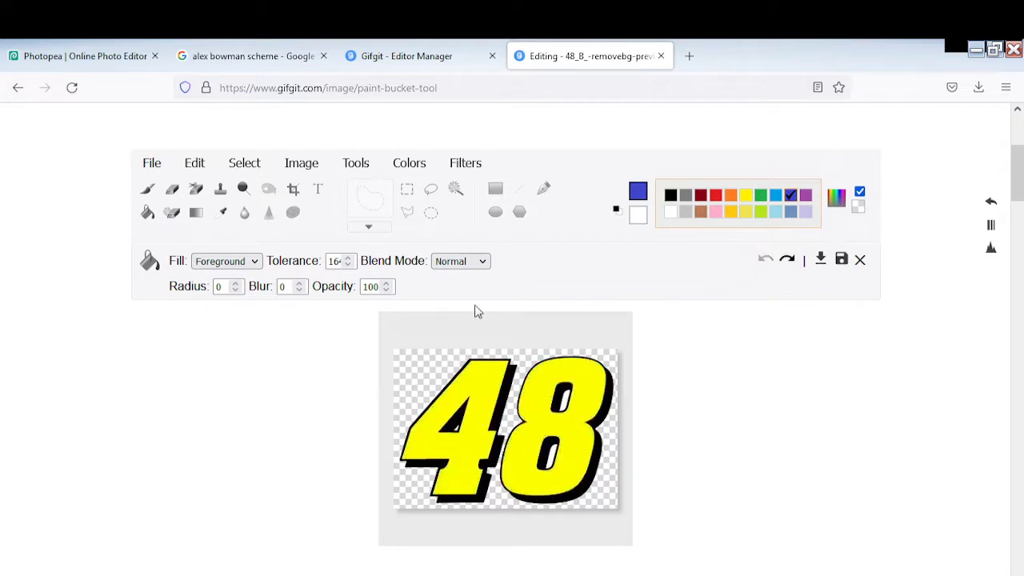
Try a blue fill on the 4 with the tolerance raised to about 192, and undo it.
click(350, 259)
click(482, 390)
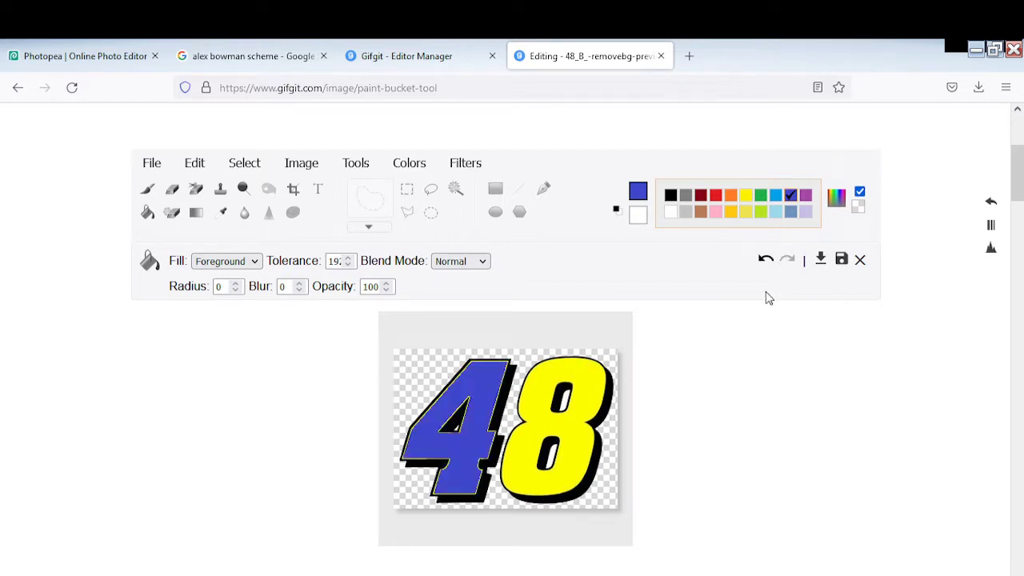
click(769, 264)
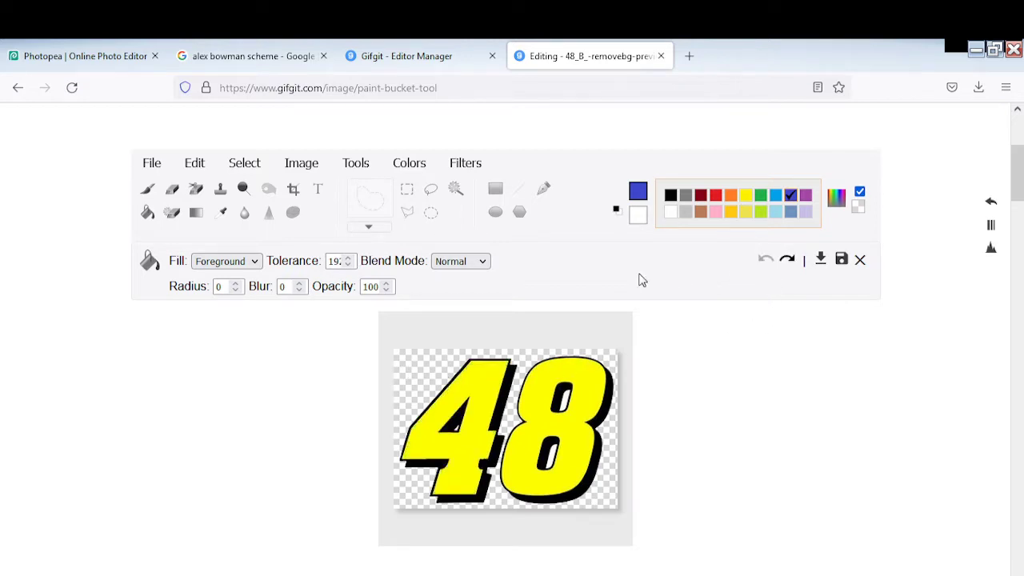
Try blue fills on both digits with the tolerance raised to about 215, and undo them.
click(348, 260)
click(472, 390)
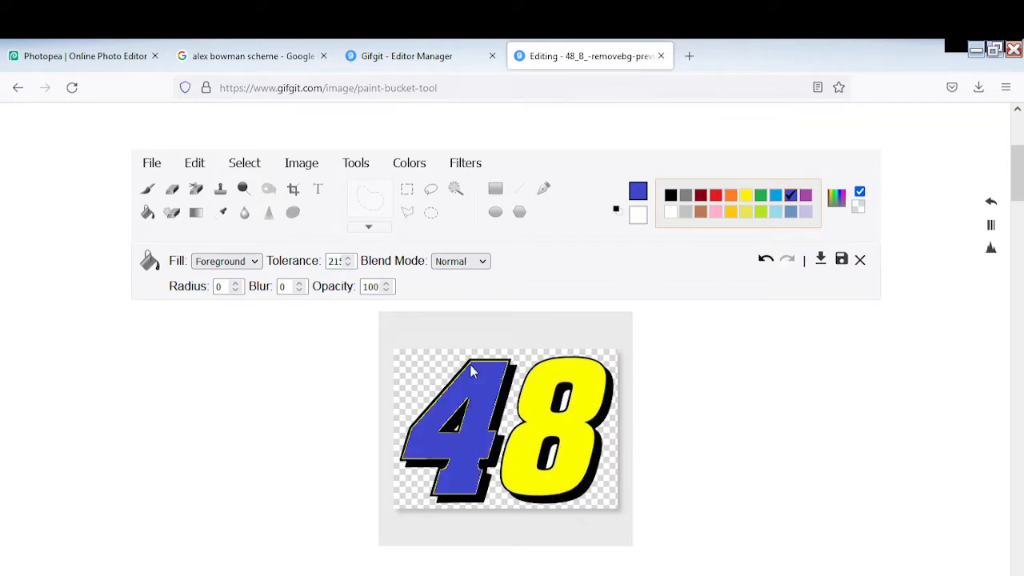
click(562, 375)
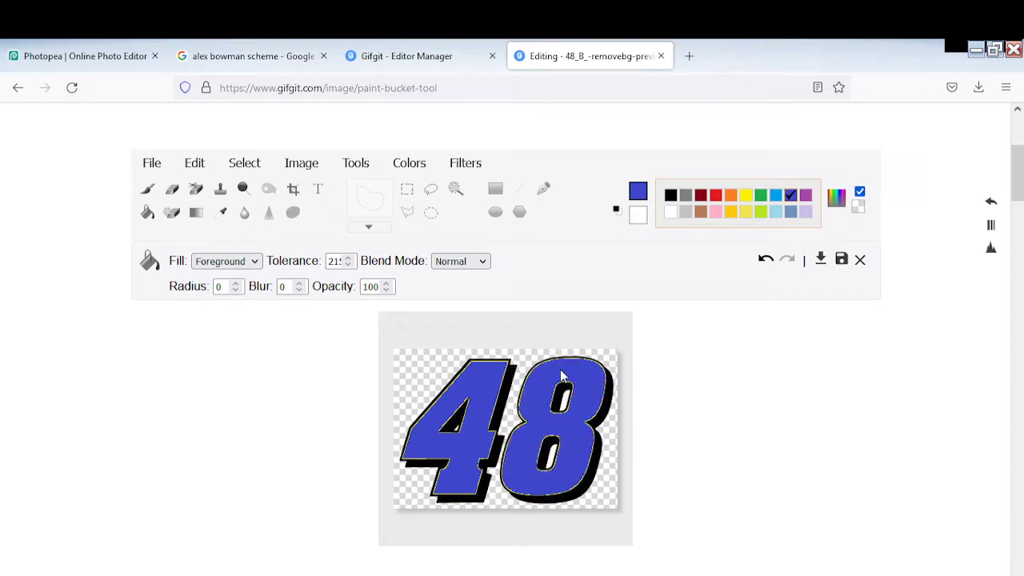
click(764, 261)
click(764, 262)
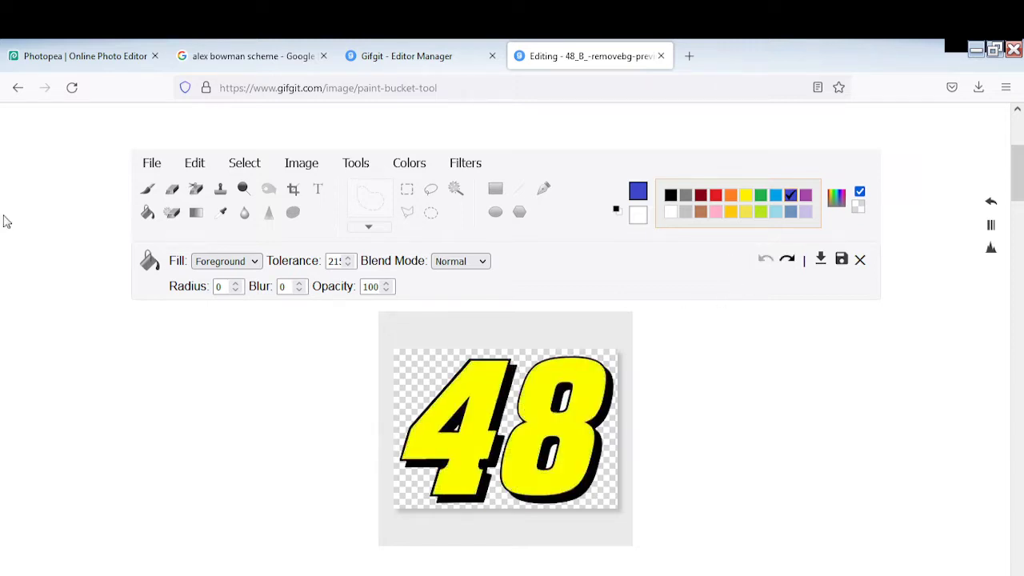
Try blue fills on both digits with the tolerance raised to 228, and undo them.
click(348, 264)
click(348, 264)
click(348, 264)
click(471, 399)
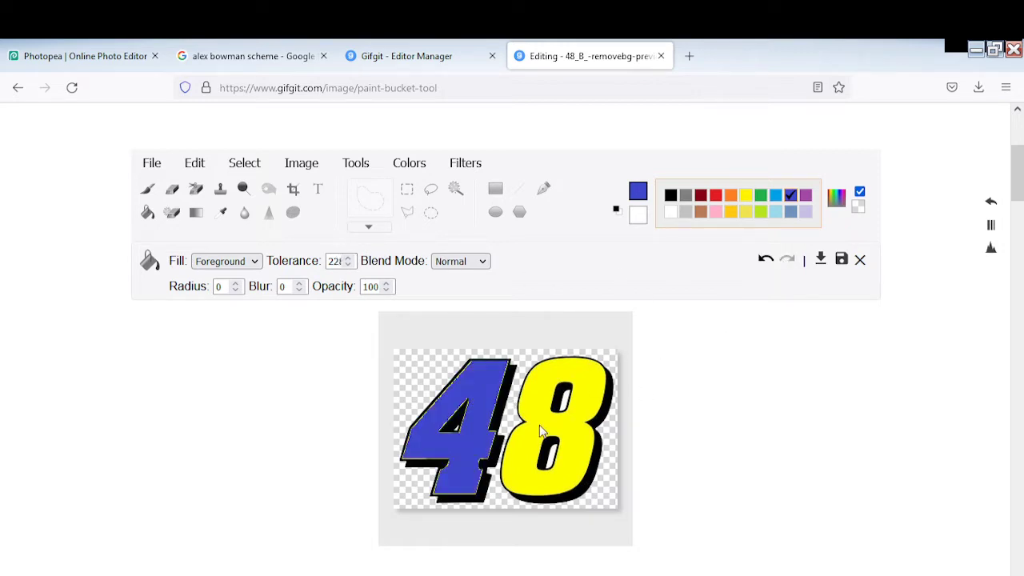
click(596, 398)
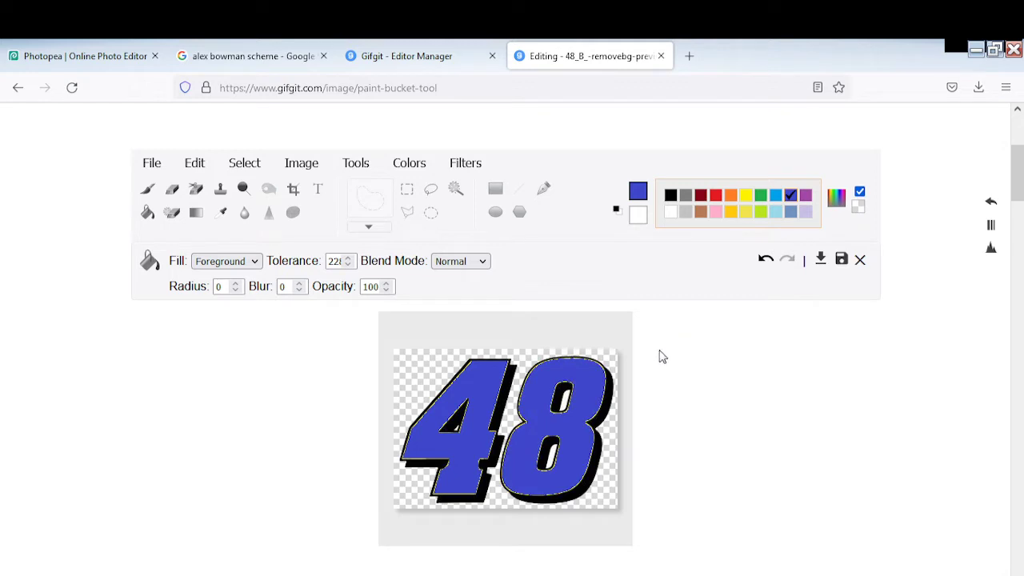
click(766, 260)
click(765, 260)
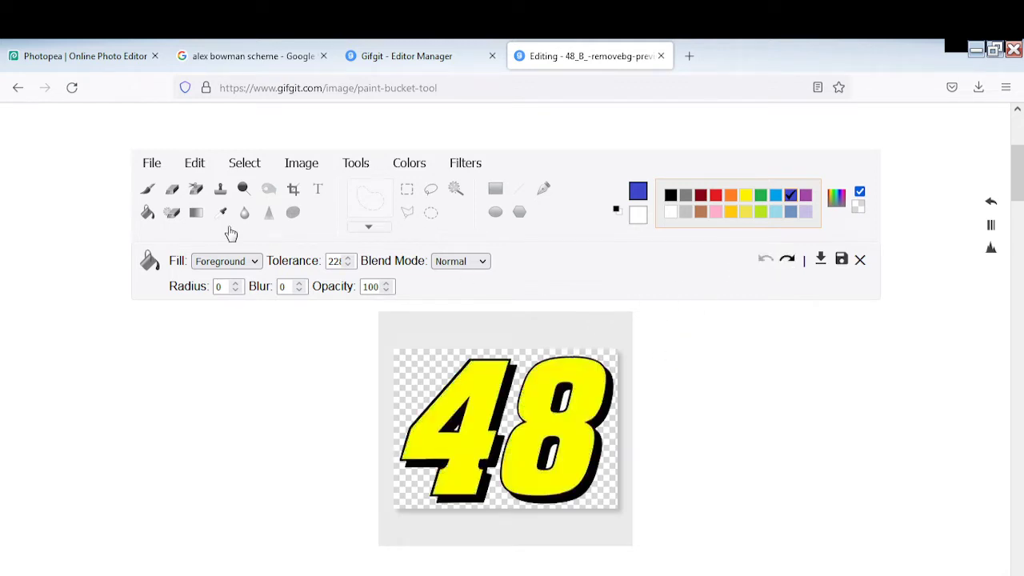
Try blue fills on both digits at a tolerance of about 242, repeat the fill on the 4, and undo everything.
click(348, 261)
click(438, 399)
click(587, 381)
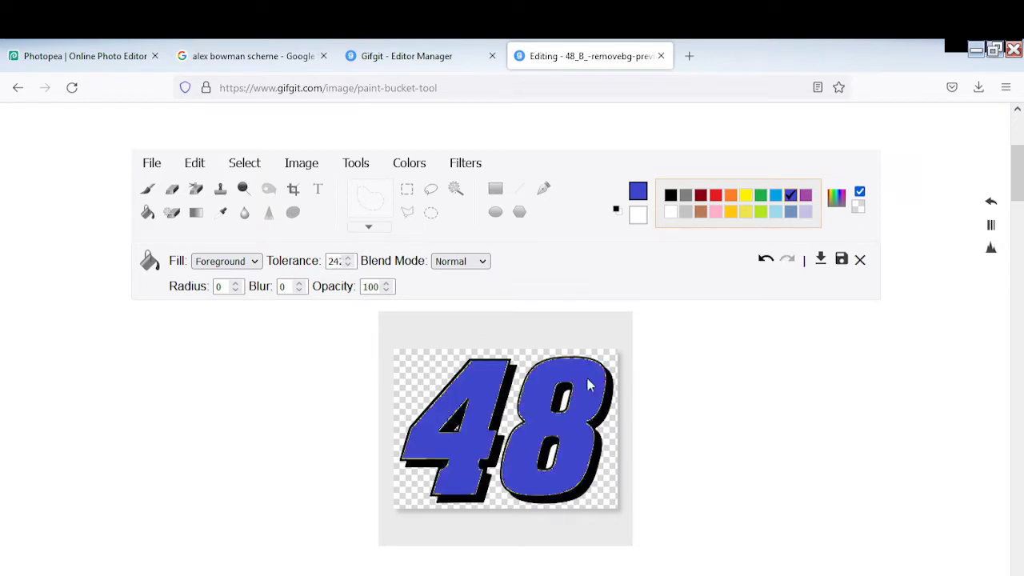
click(765, 259)
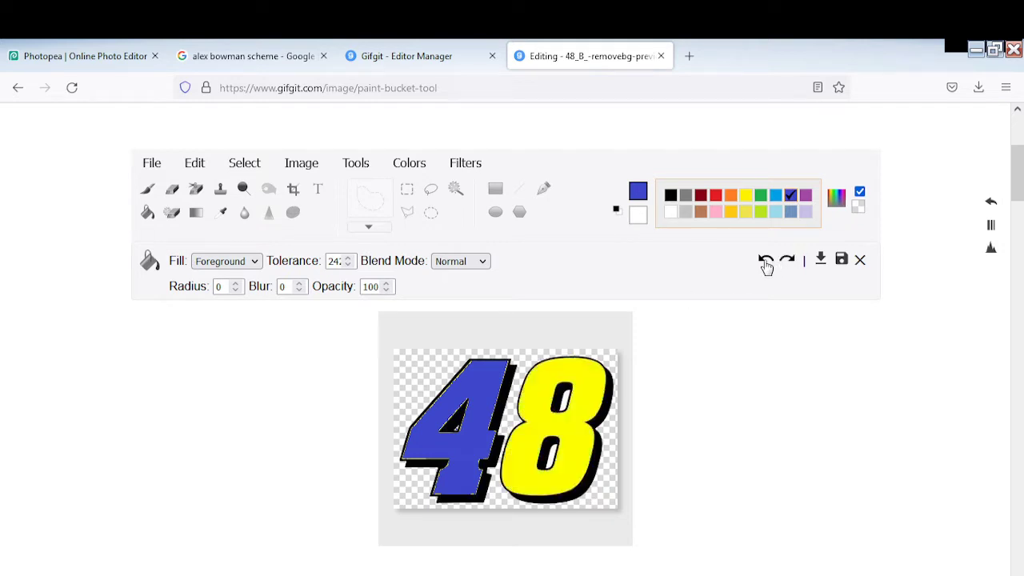
click(765, 259)
click(481, 392)
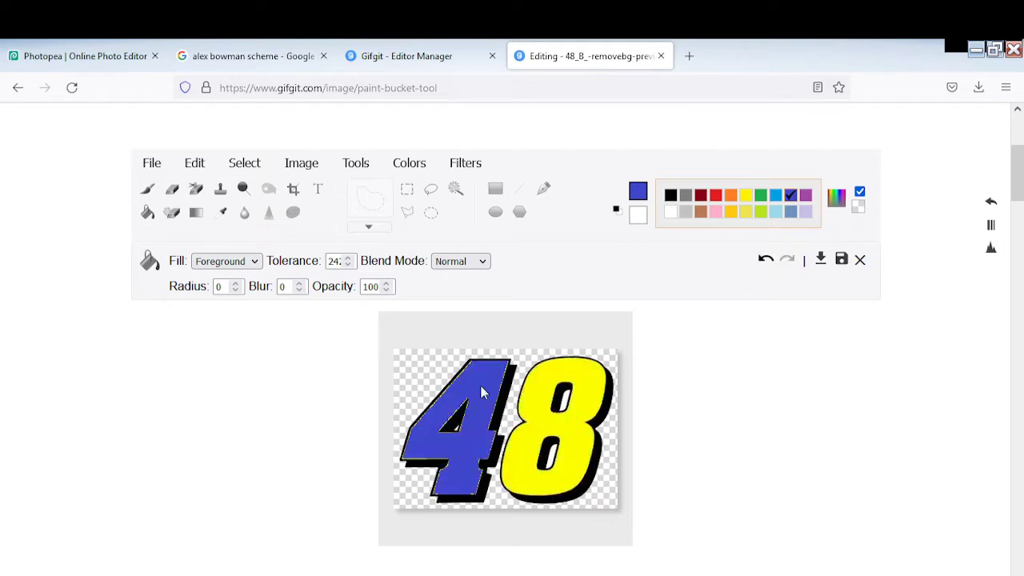
click(765, 260)
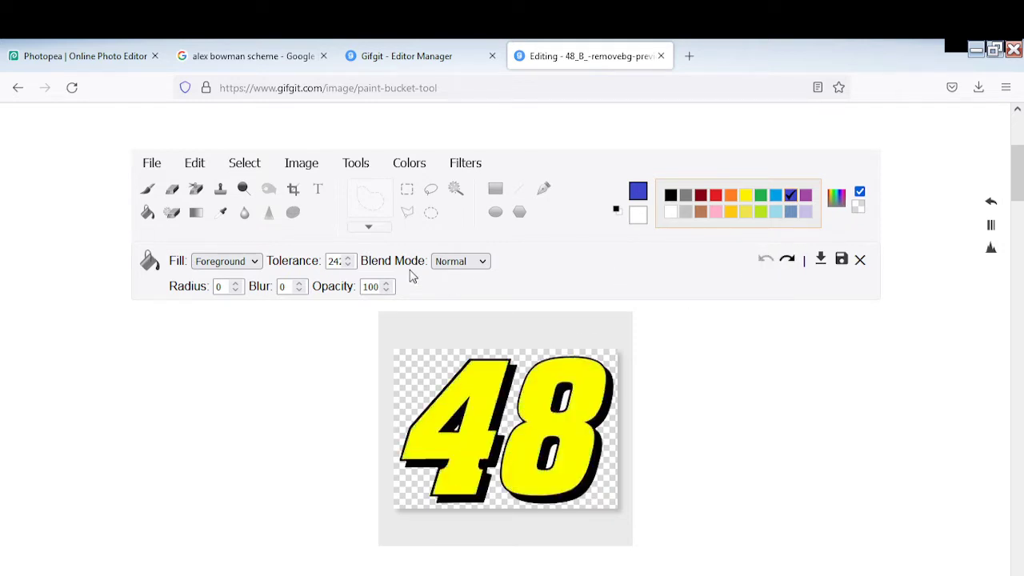
Try a blue fill on the 4 with the tolerance raised to about 253, and undo it.
click(349, 258)
click(472, 388)
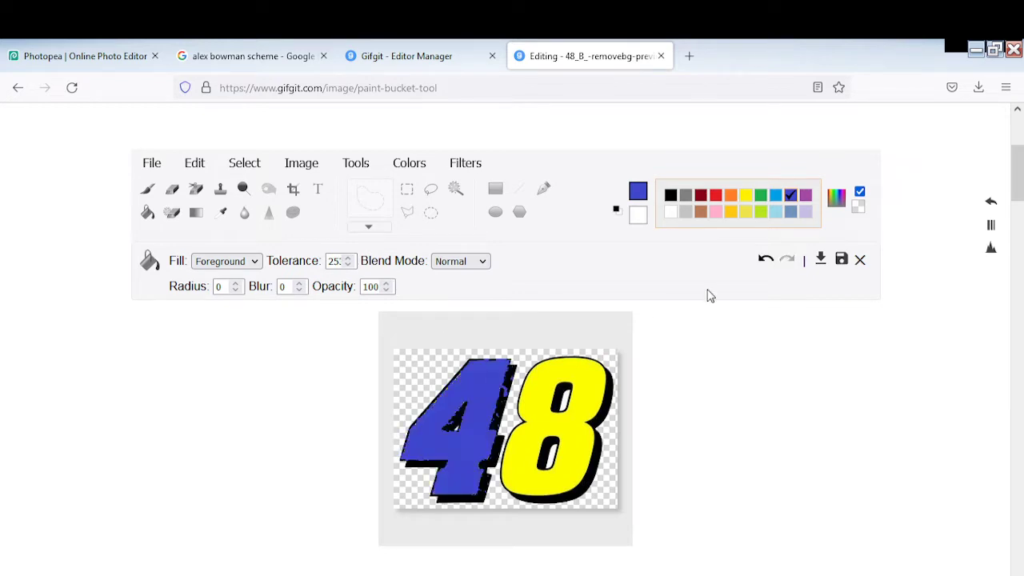
click(765, 259)
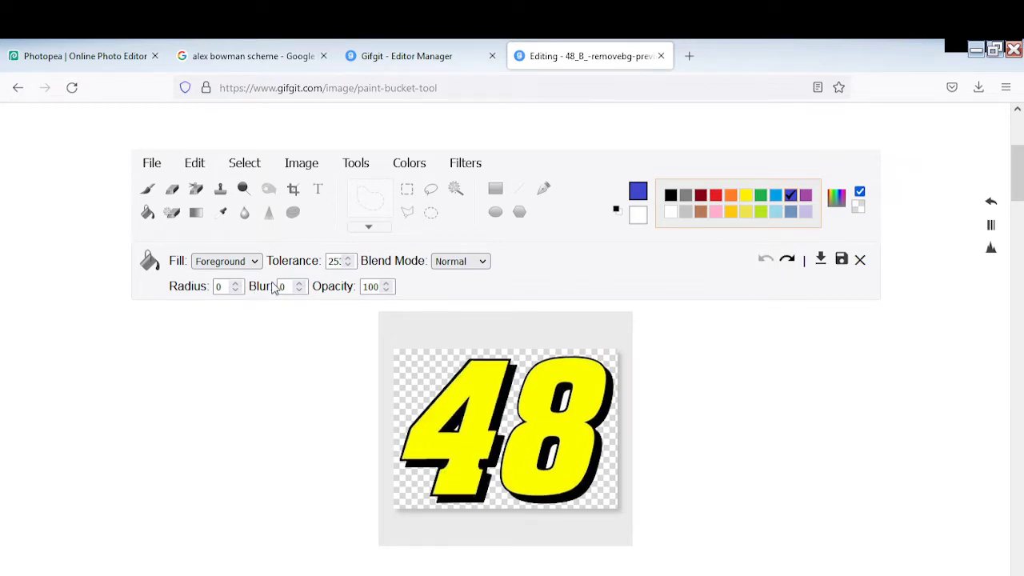
Try blue fills on both digits with the tolerance lowered to 248, and undo them.
click(349, 265)
click(476, 393)
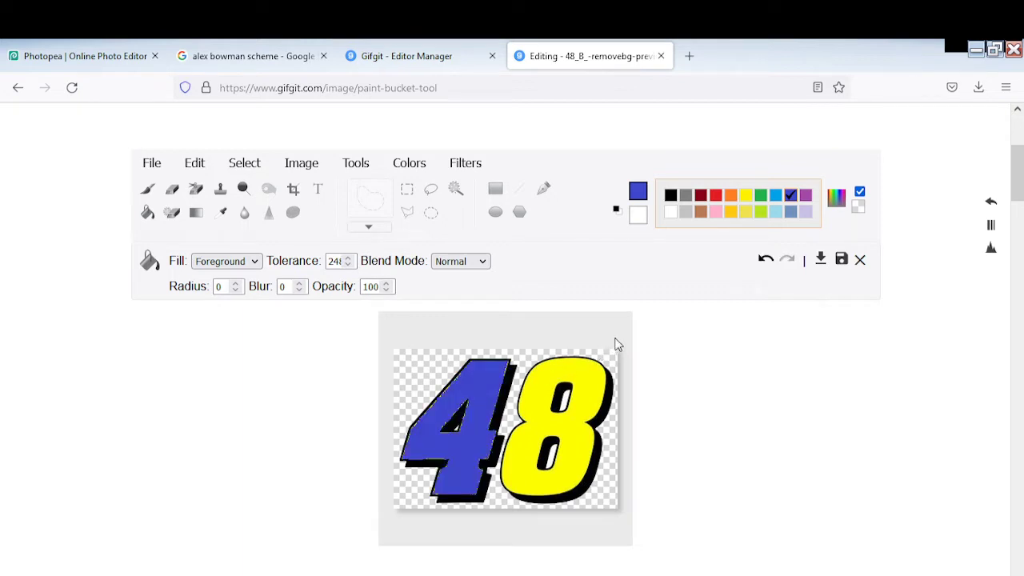
click(585, 397)
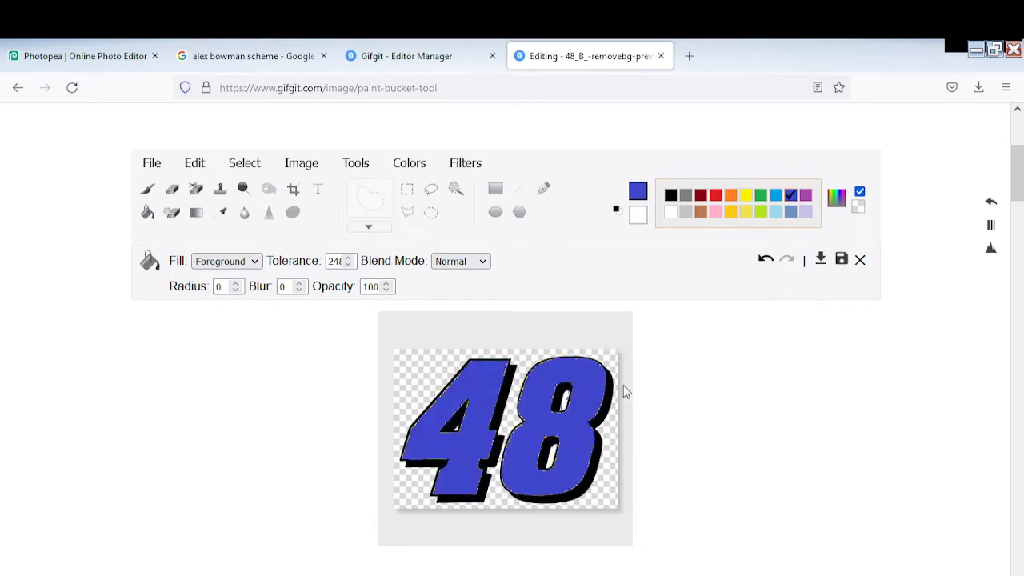
click(766, 270)
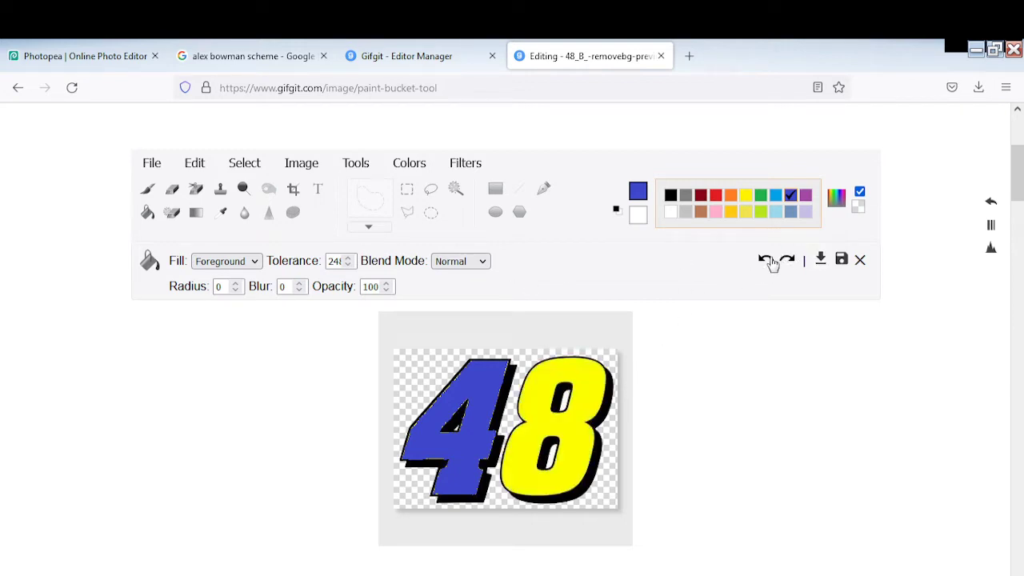
click(764, 266)
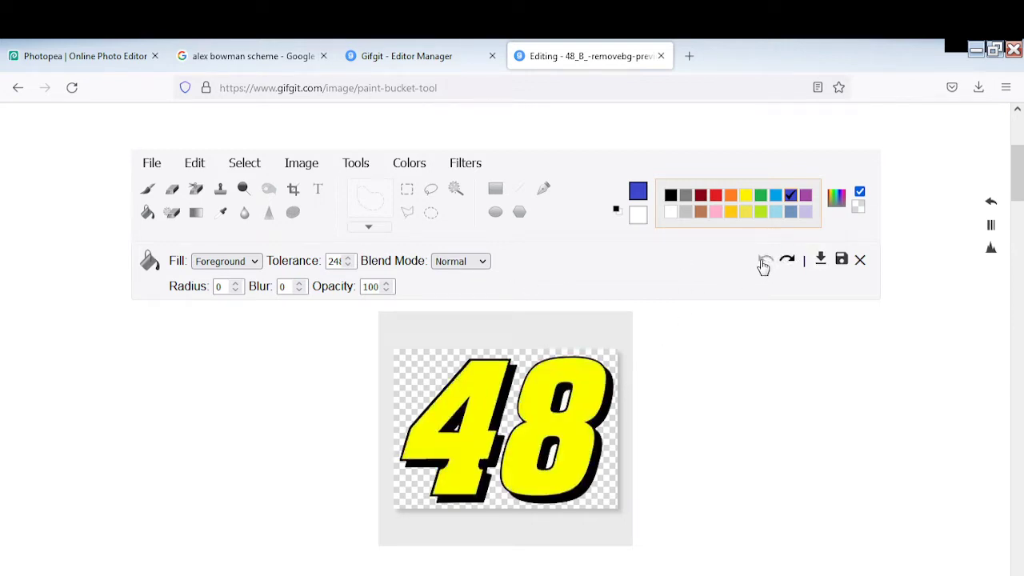
Set the fill radius to 1 and fill both digits blue with the tolerance lowered to 229.
click(219, 286)
text(1)
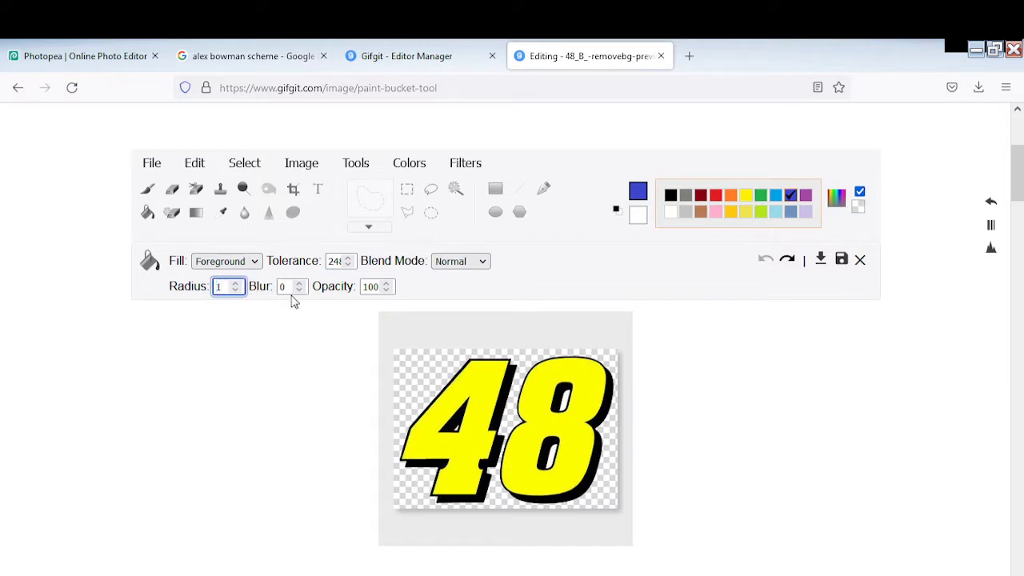
click(499, 370)
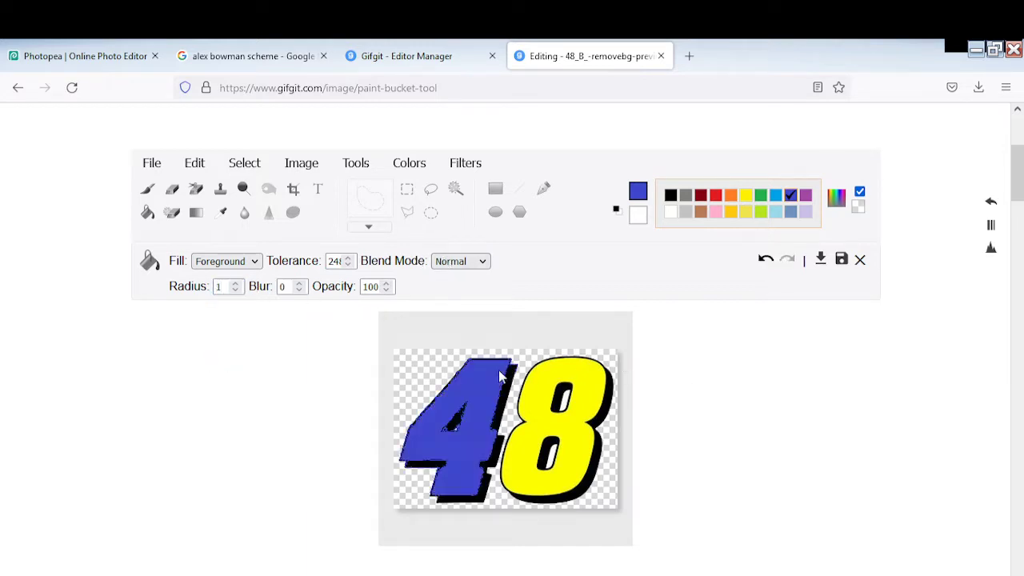
click(765, 259)
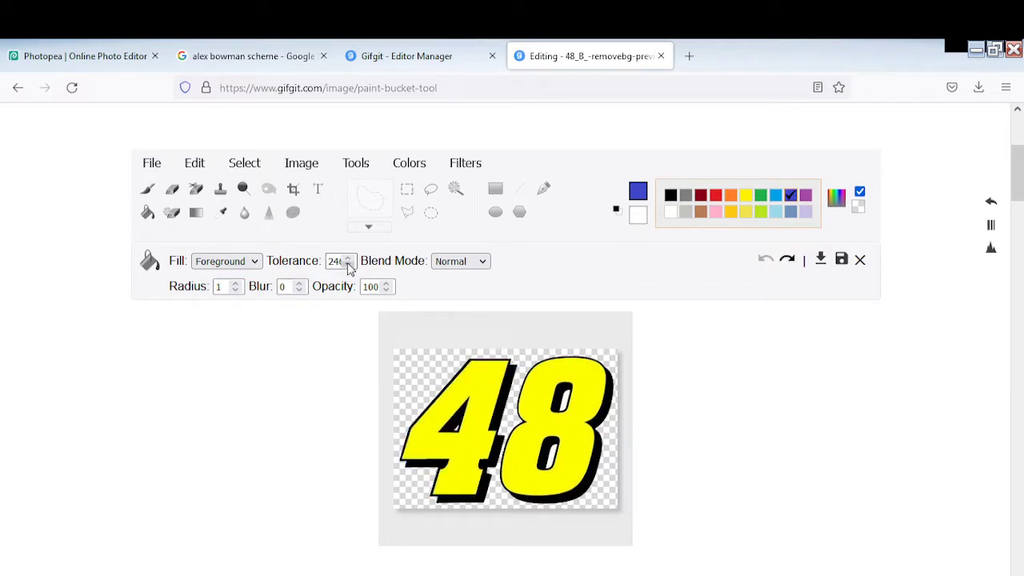
click(480, 384)
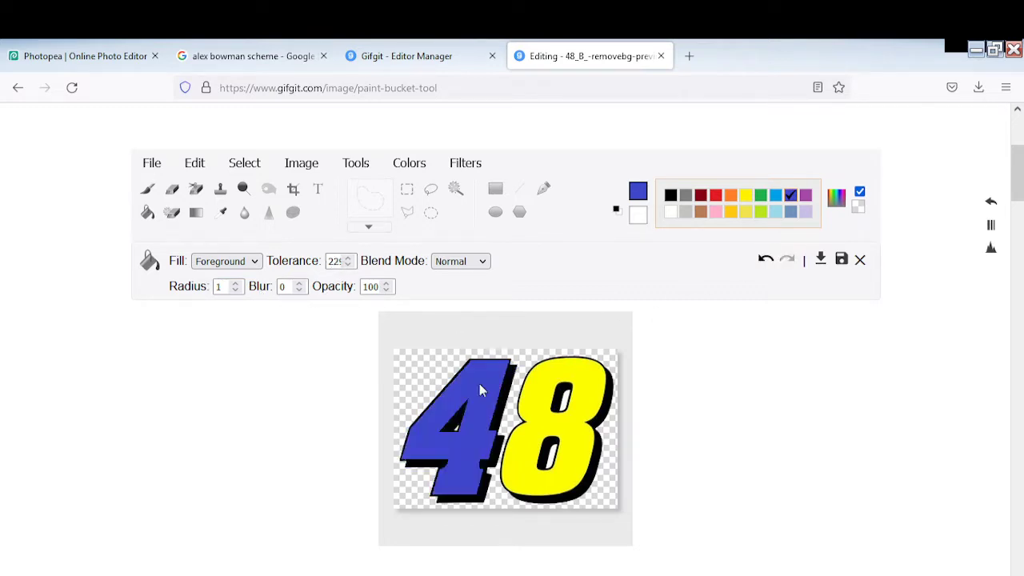
click(584, 397)
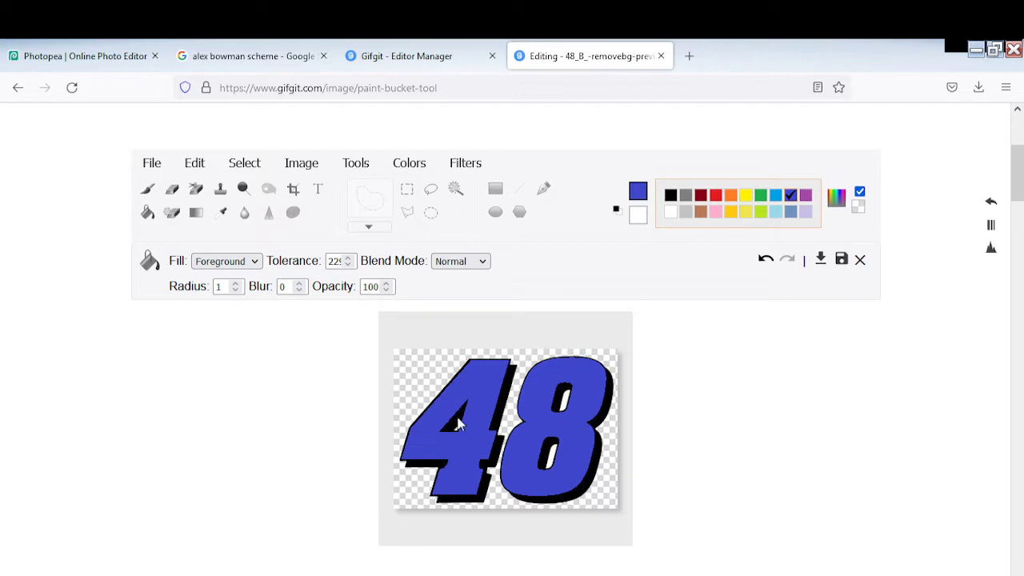
Download the recoloured number as a PNG file named 48.
click(821, 258)
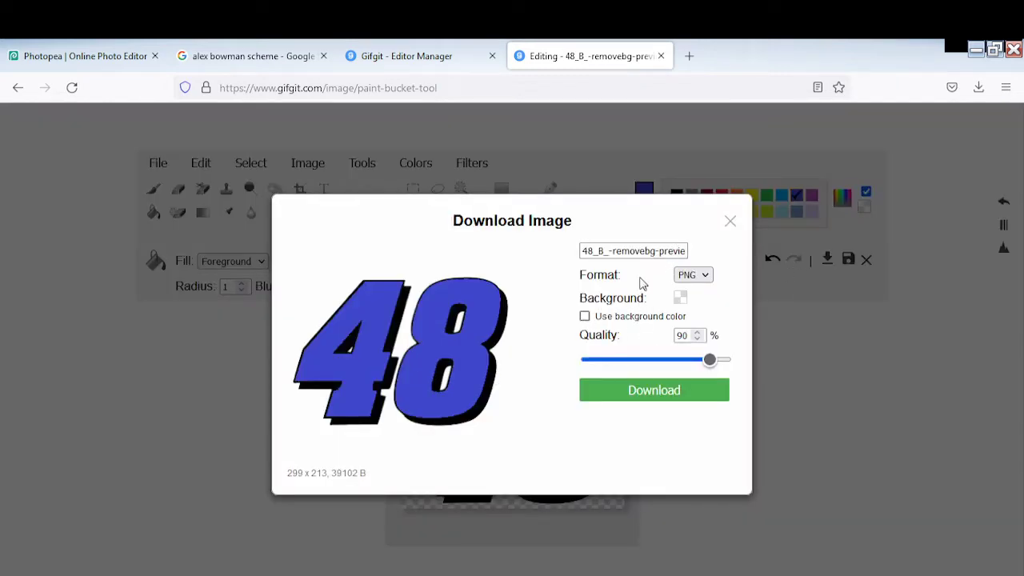
drag(587, 251, 721, 250)
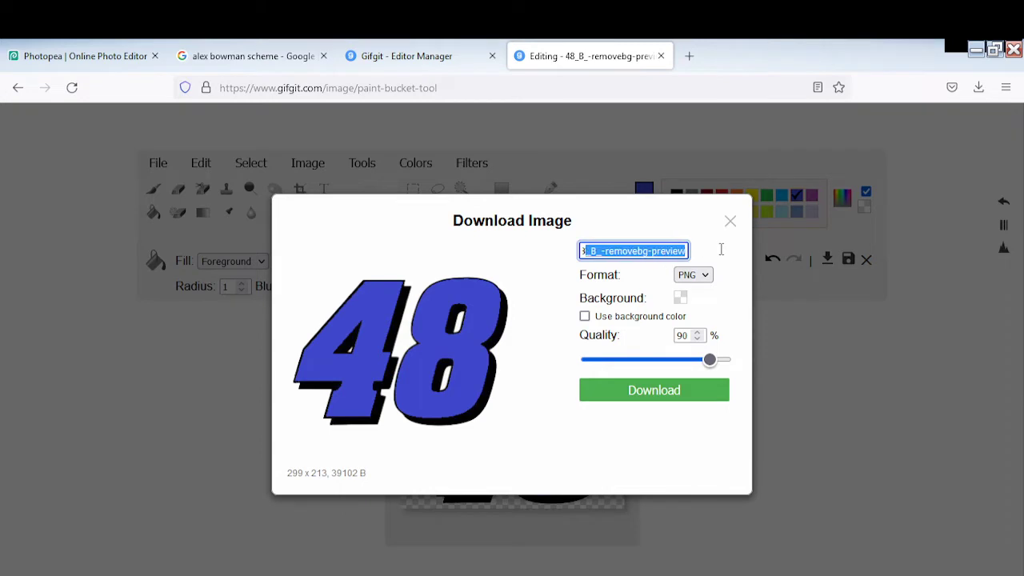
text(48)
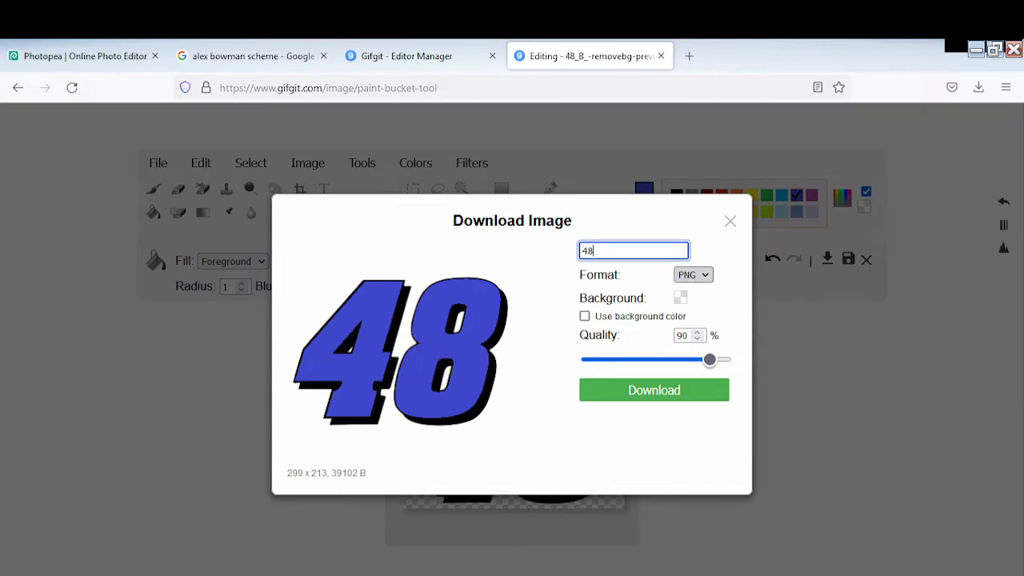
click(676, 392)
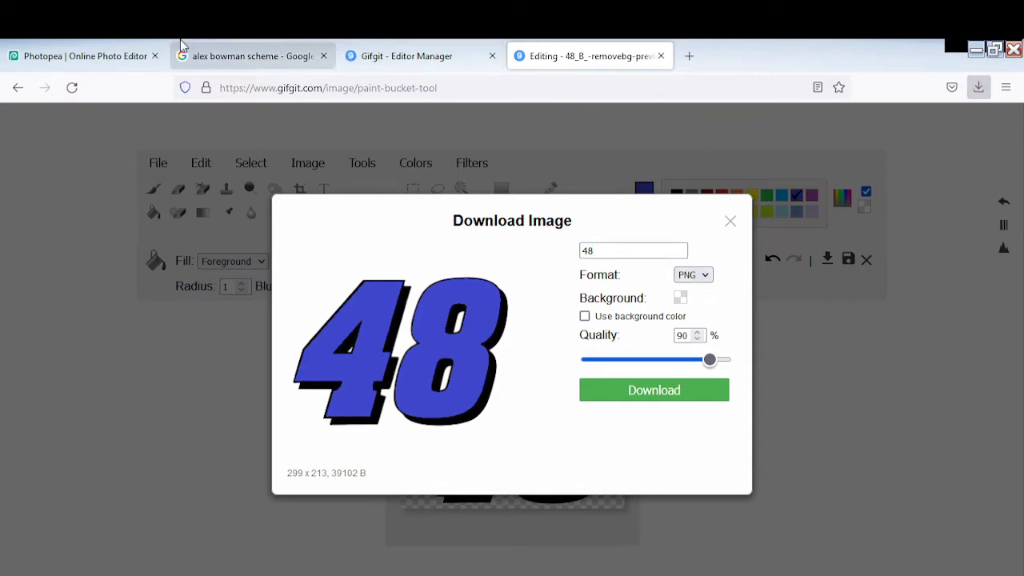
Switch to Photopea and look through the Downloads folder for the recoloured 48 image.
click(86, 44)
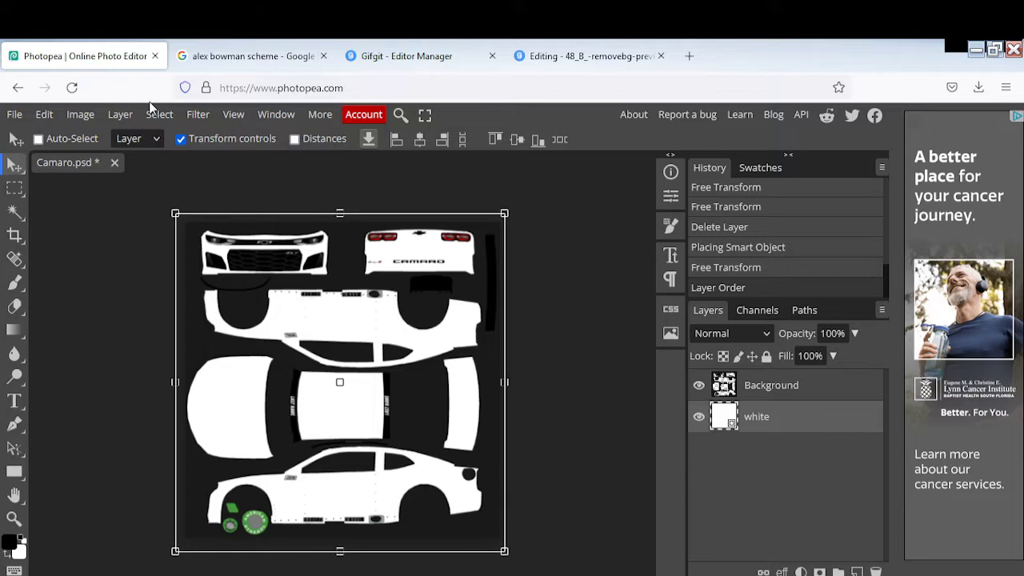
click(168, 570)
scroll(681, 402, down, 3)
scroll(681, 402, down, 20)
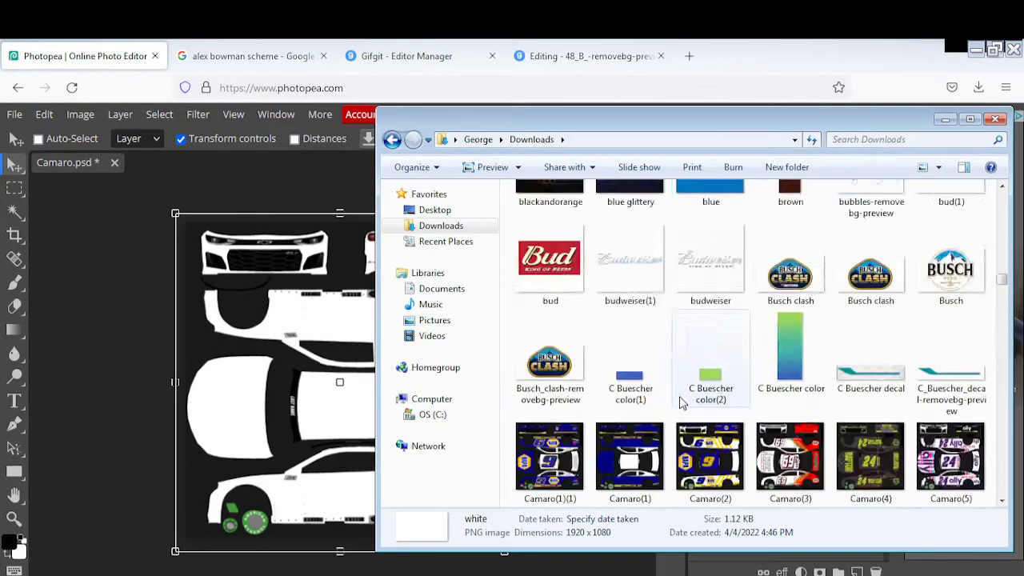
scroll(681, 402, down, 20)
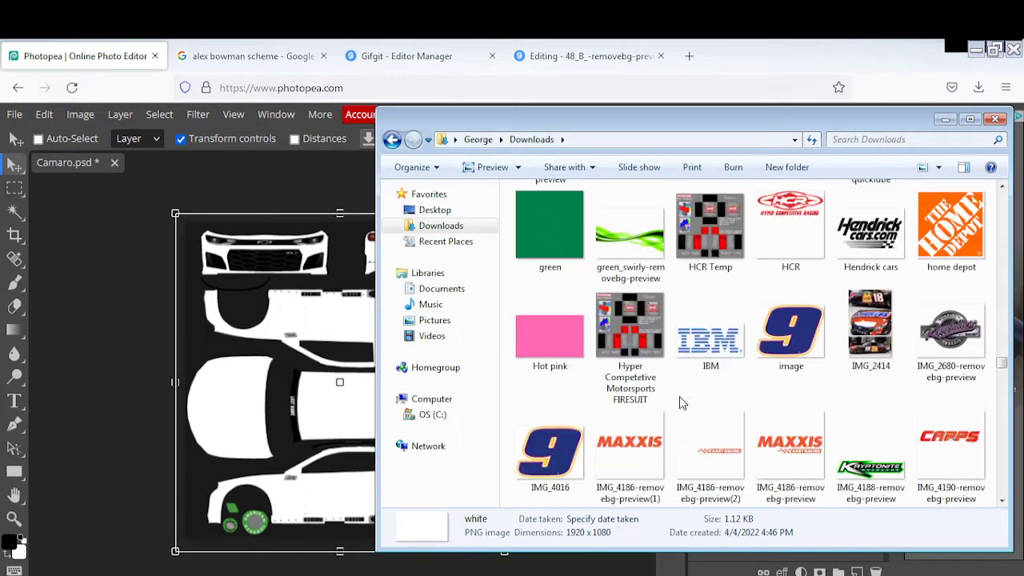
scroll(681, 402, down, 5)
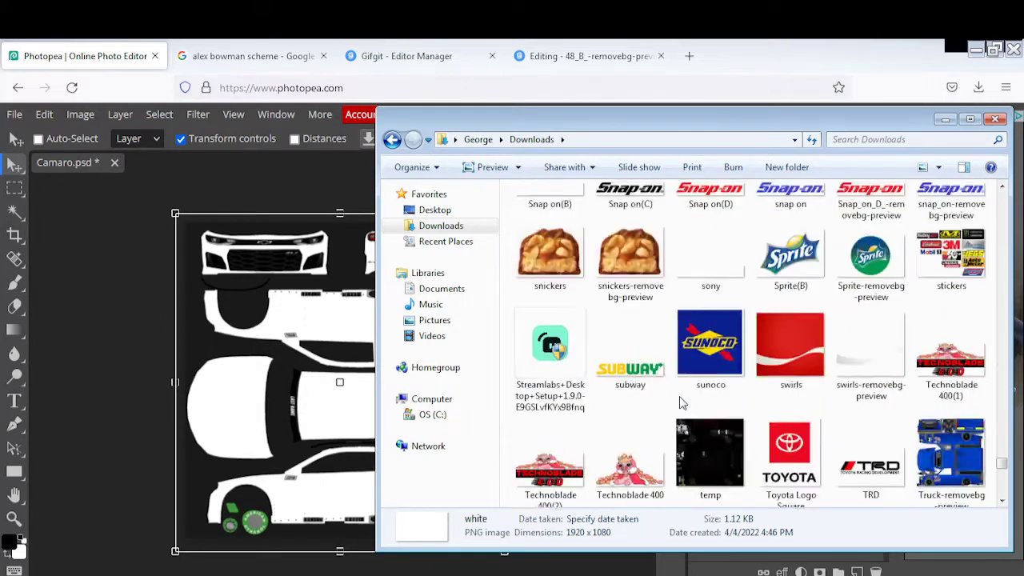
scroll(680, 402, up, 20)
scroll(680, 403, up, 20)
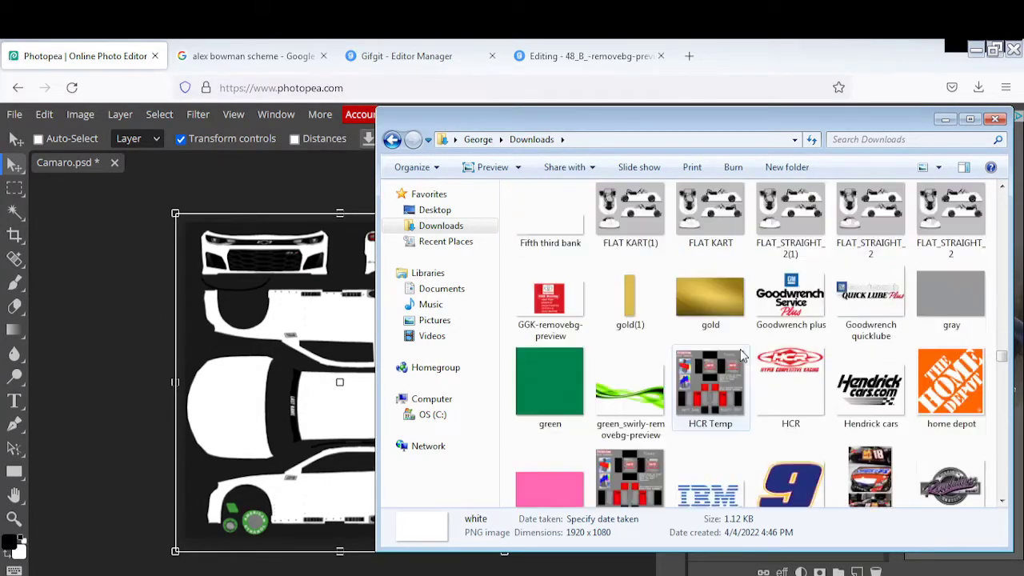
click(945, 120)
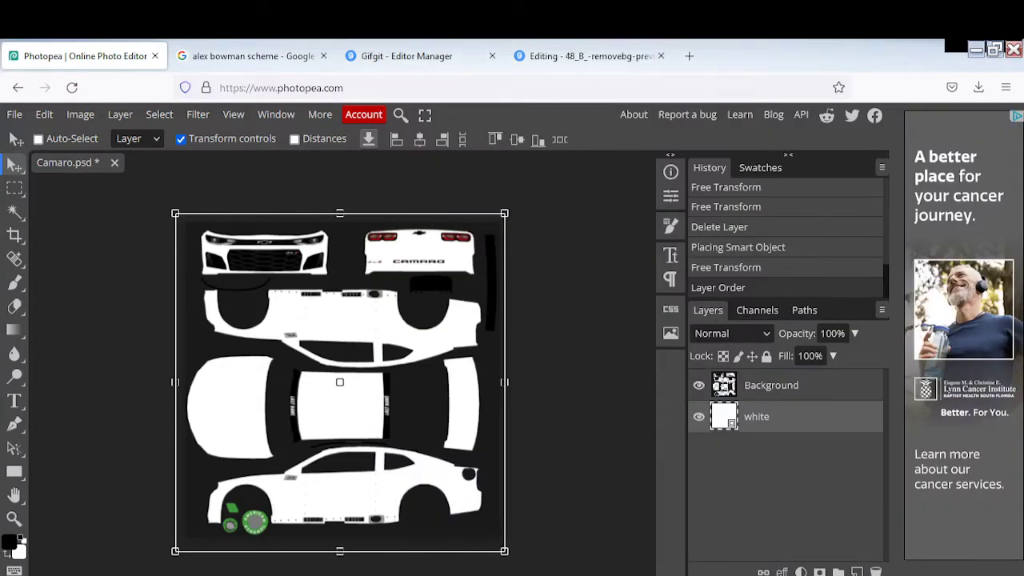
Place the blue 48(2) image from the Downloads folder into the Camaro.psd template.
key(alt+Tab)
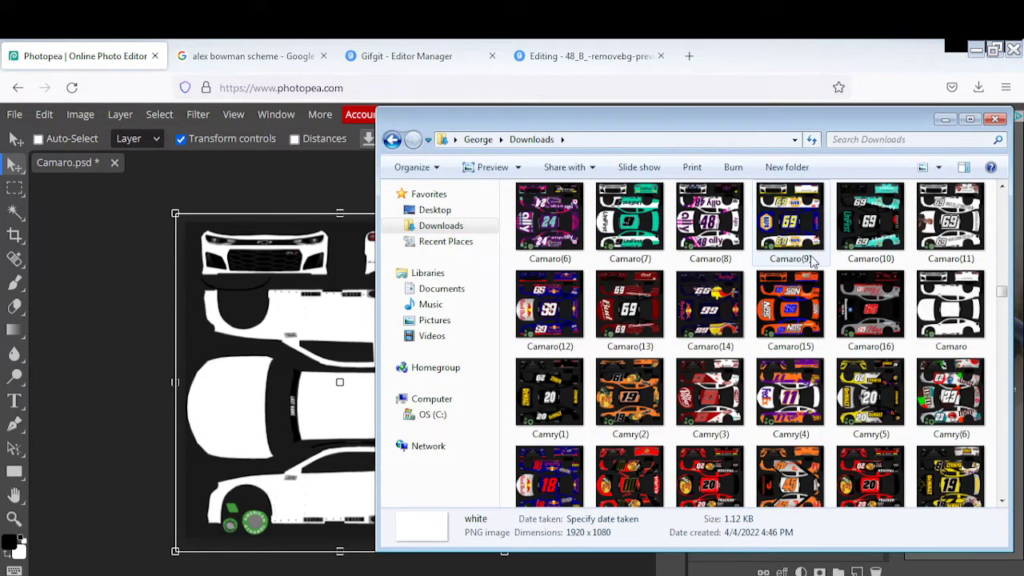
scroll(809, 261, down, 3)
scroll(804, 264, up, 5)
scroll(789, 282, up, 10)
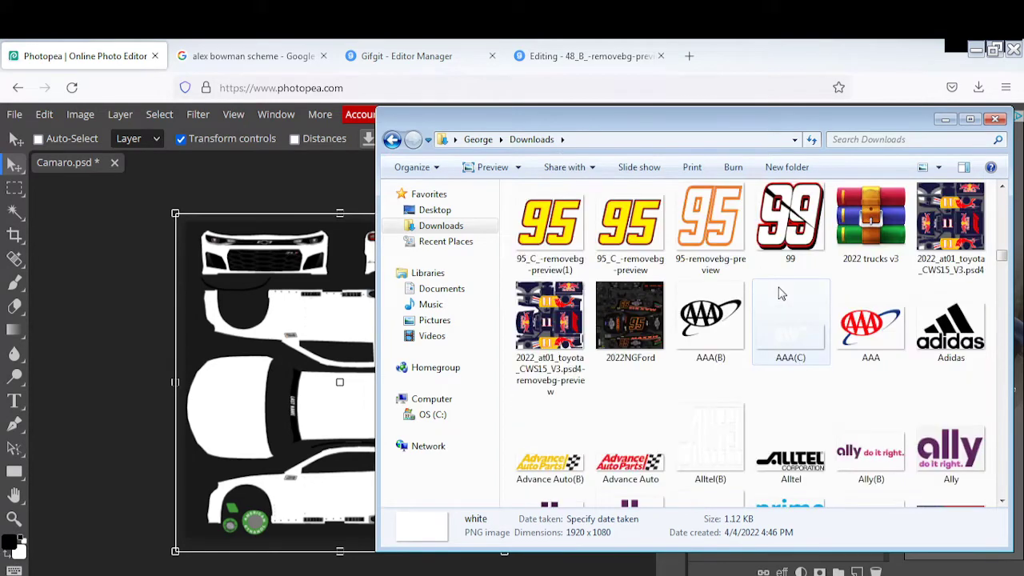
drag(788, 384, 285, 345)
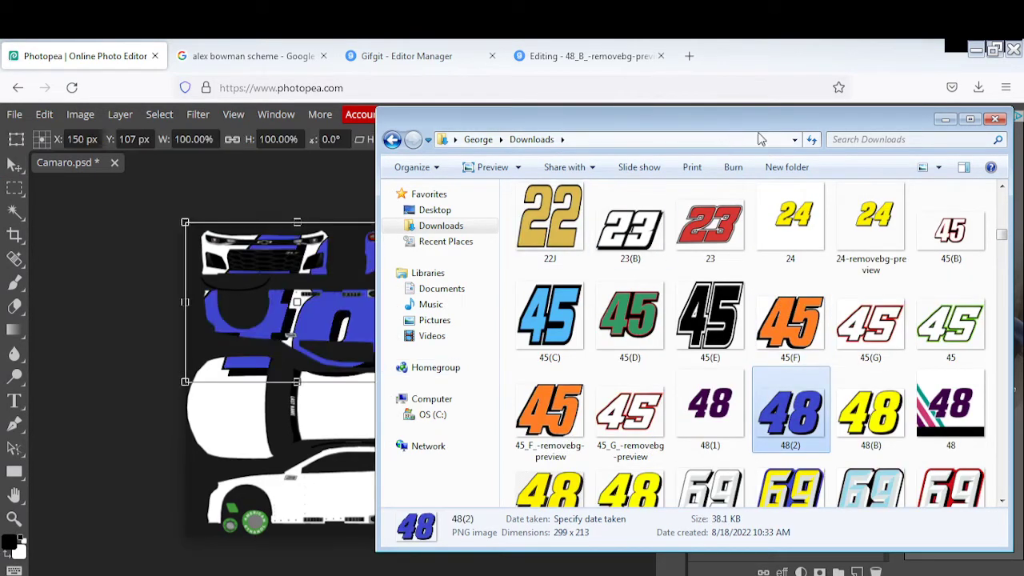
click(944, 118)
Scale the placed 48 to about 23% width and 24% height and position it on the lower side view, behind the front wheel.
drag(379, 340, 367, 483)
drag(397, 363, 252, 463)
drag(248, 498, 337, 494)
drag(349, 459, 315, 500)
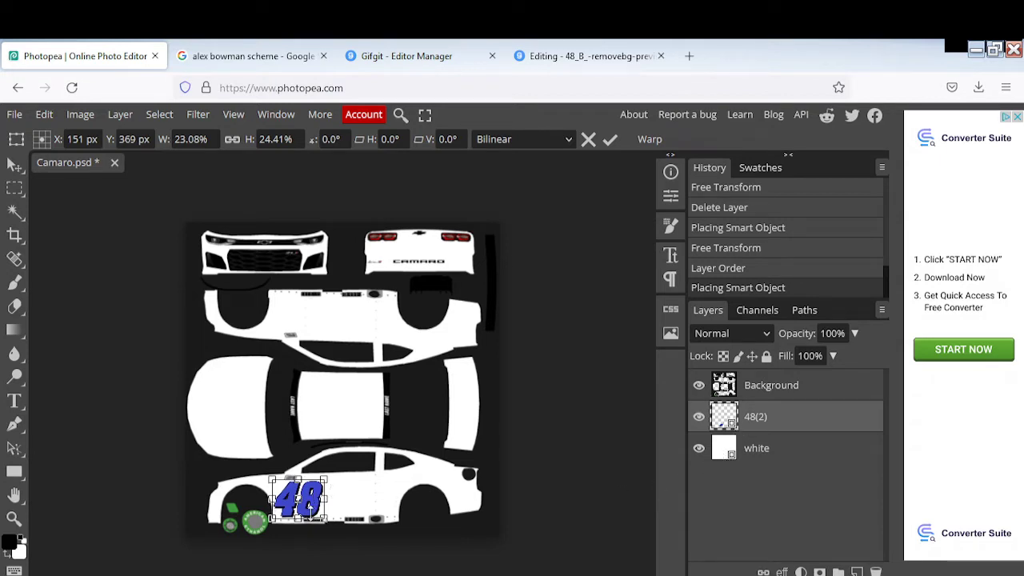
drag(311, 521, 313, 519)
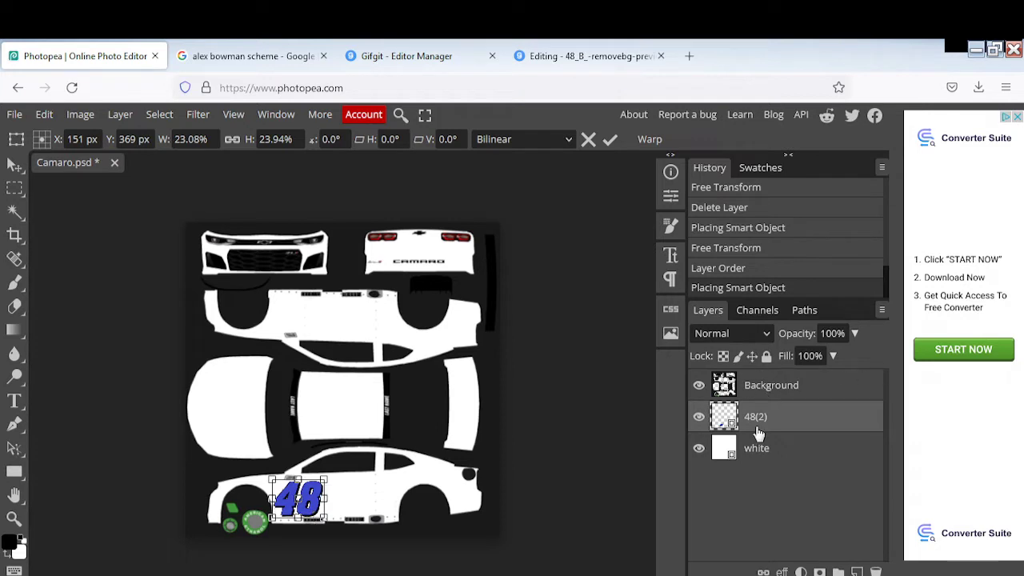
Duplicate the 48(2) layer and move the copy onto the upper side view, behind the front wheel.
right_click(762, 424)
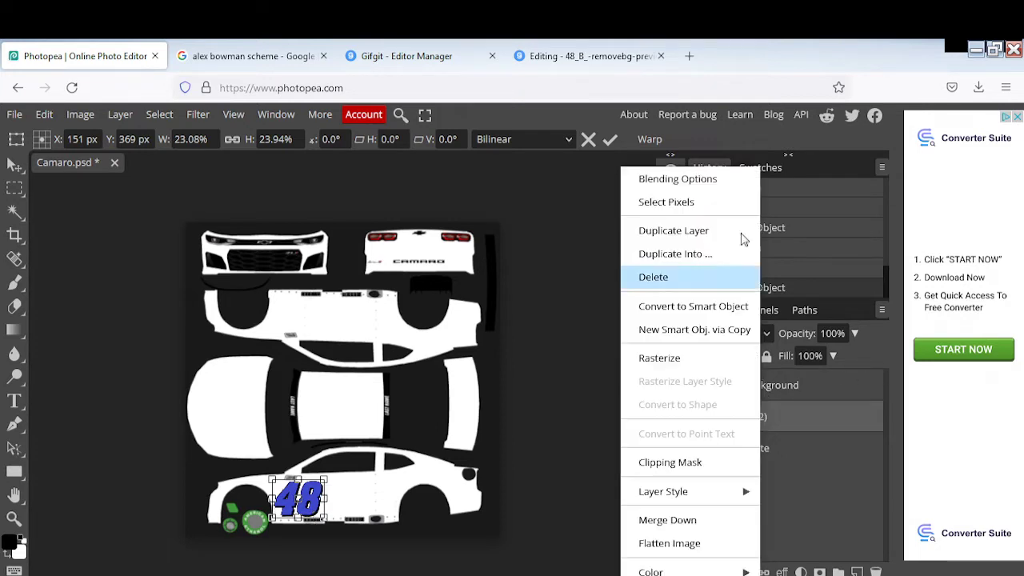
click(674, 230)
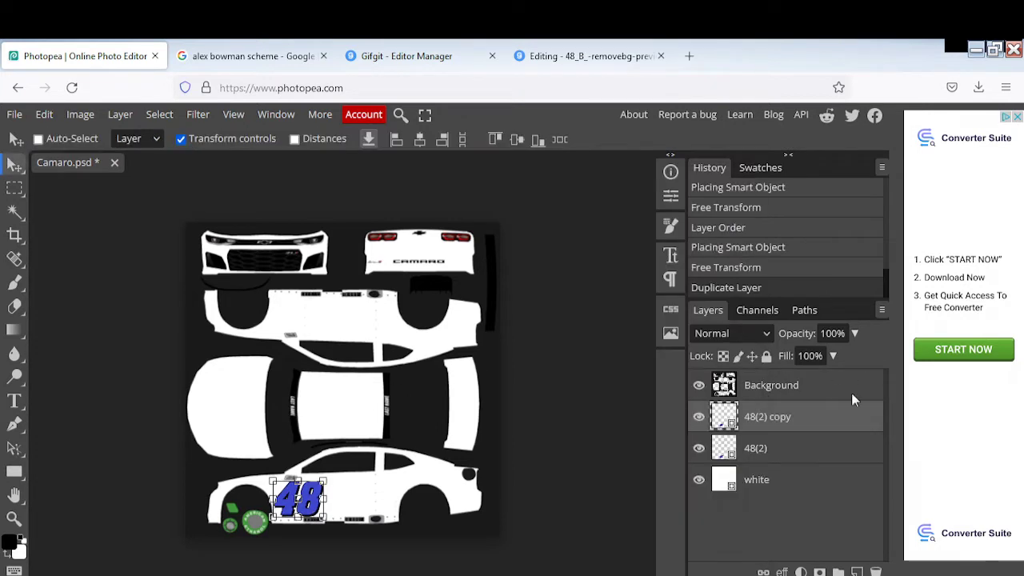
right_click(773, 416)
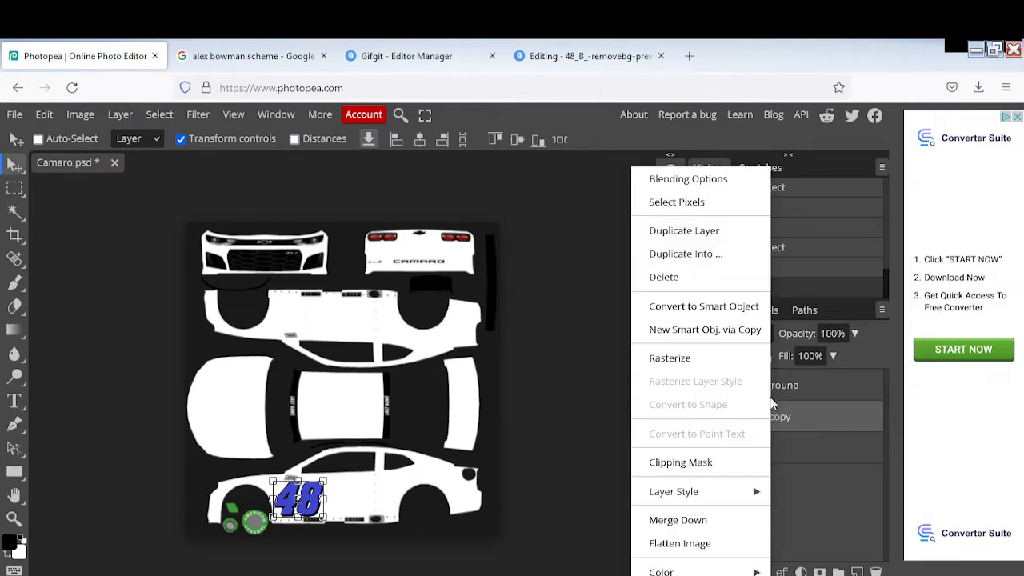
click(484, 328)
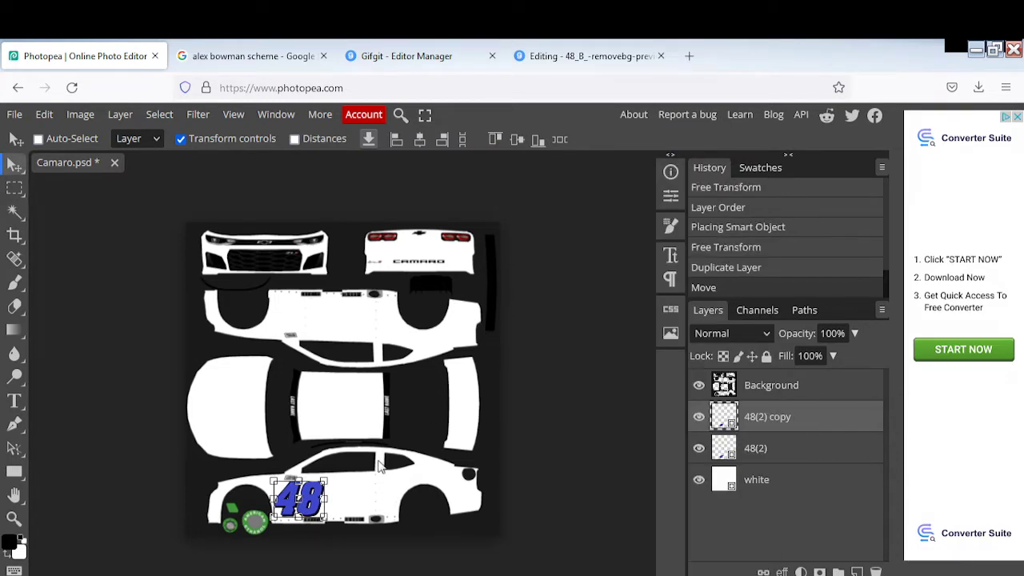
drag(312, 498, 305, 315)
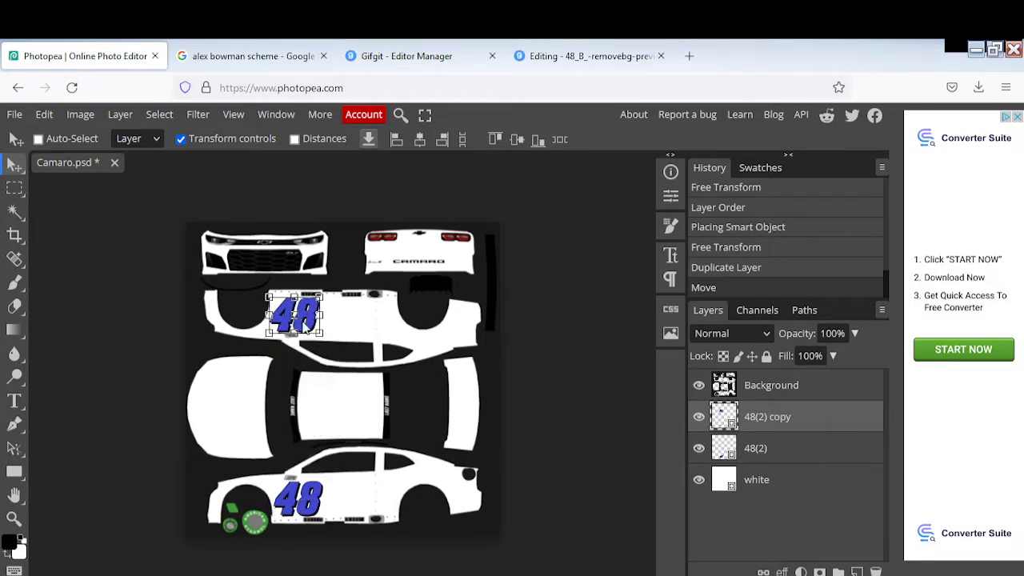
Rotate the 48 copy on the upper side view by 180° and apply the transform.
key(ctrl+t)
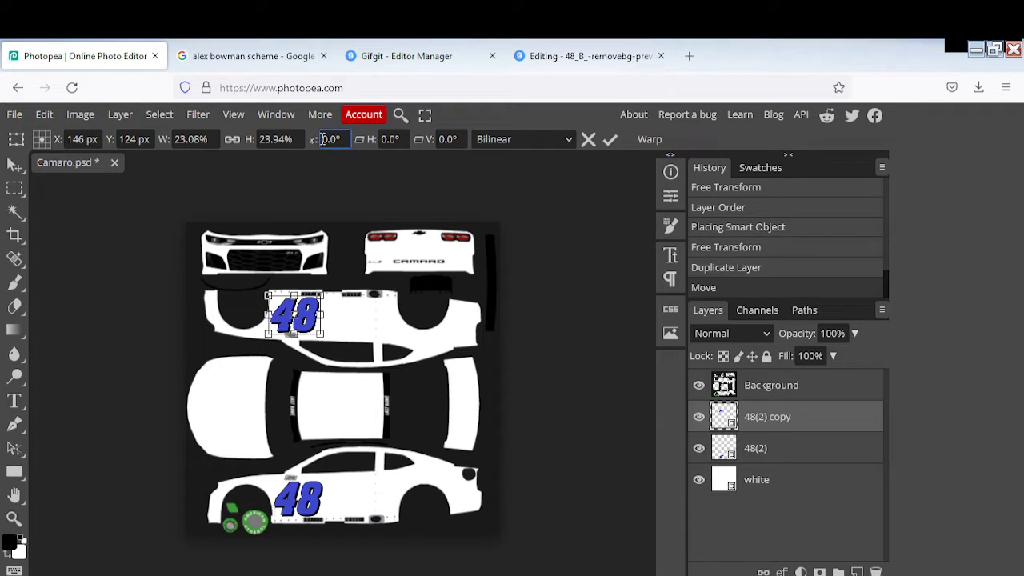
key(Left)
key(Left)
key(Left)
key(Left)
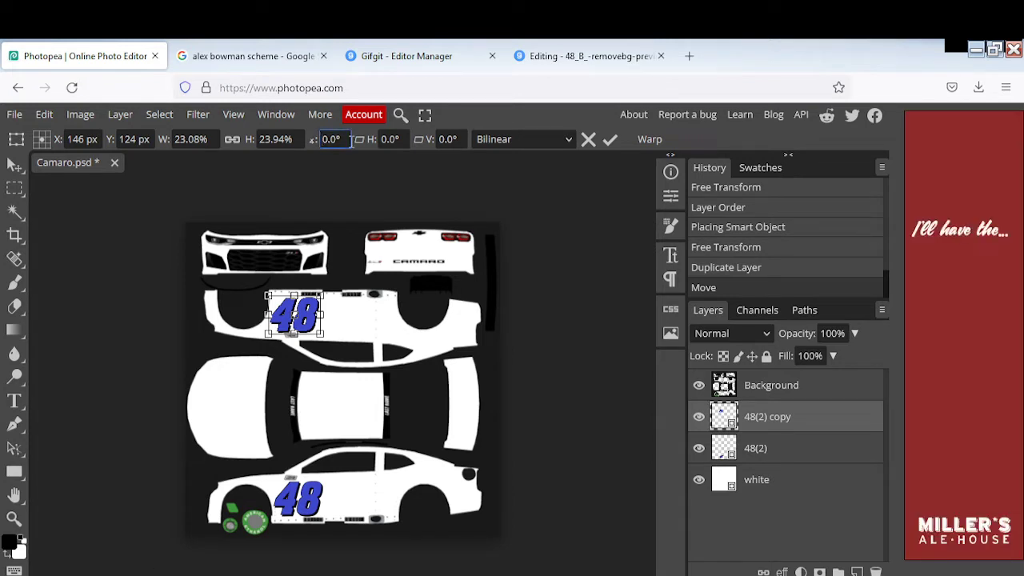
text(18)
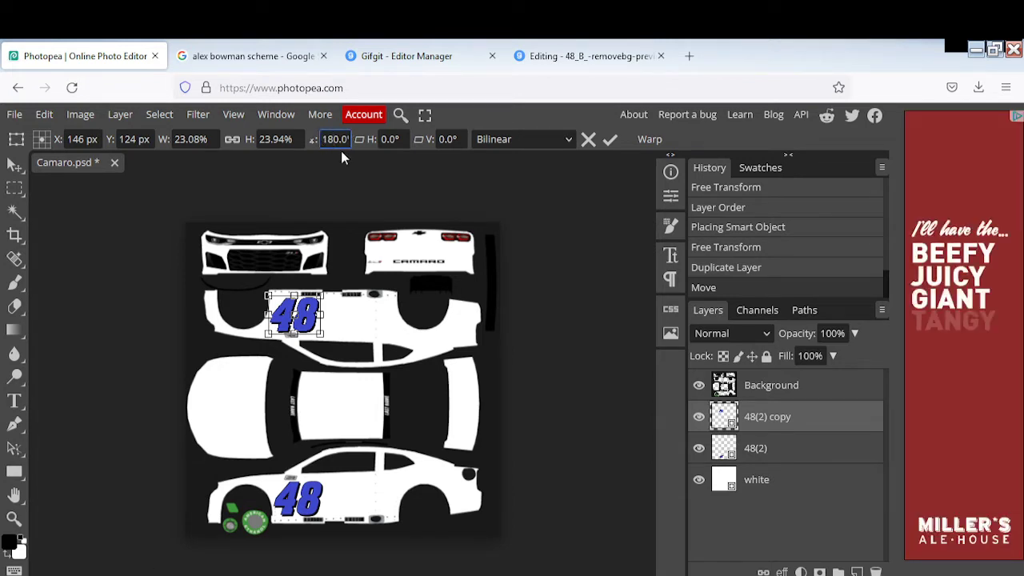
key(Return)
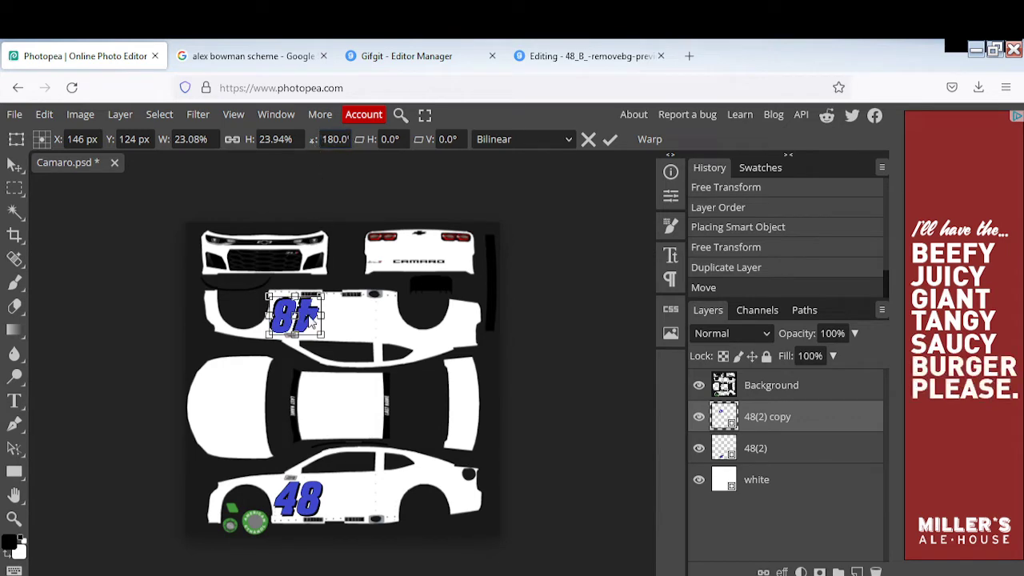
click(773, 389)
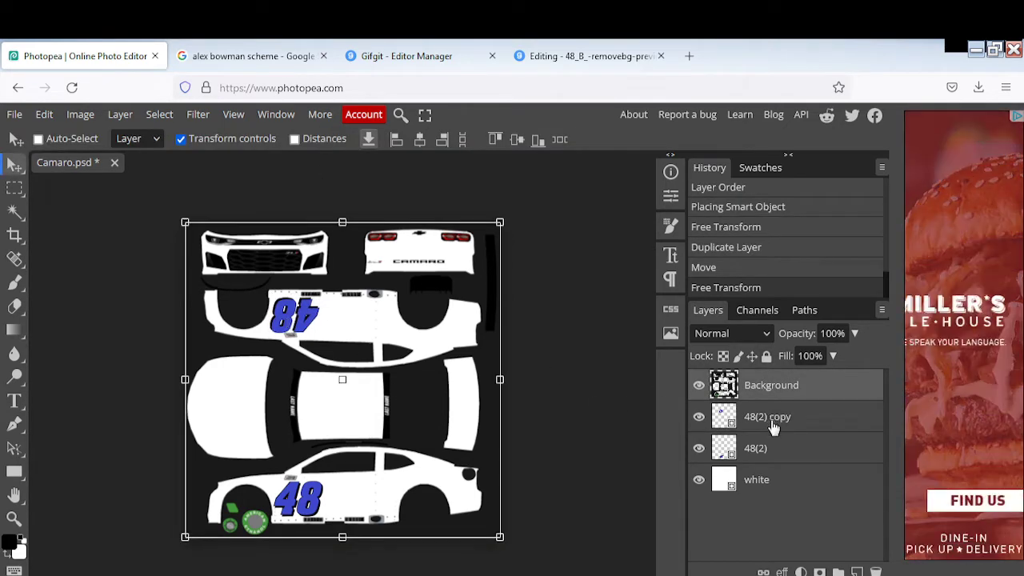
Duplicate the 48(2) layer, scale the copy to about 7% and position it on the rear bumper beside the CAMARO lettering.
click(757, 452)
right_click(757, 453)
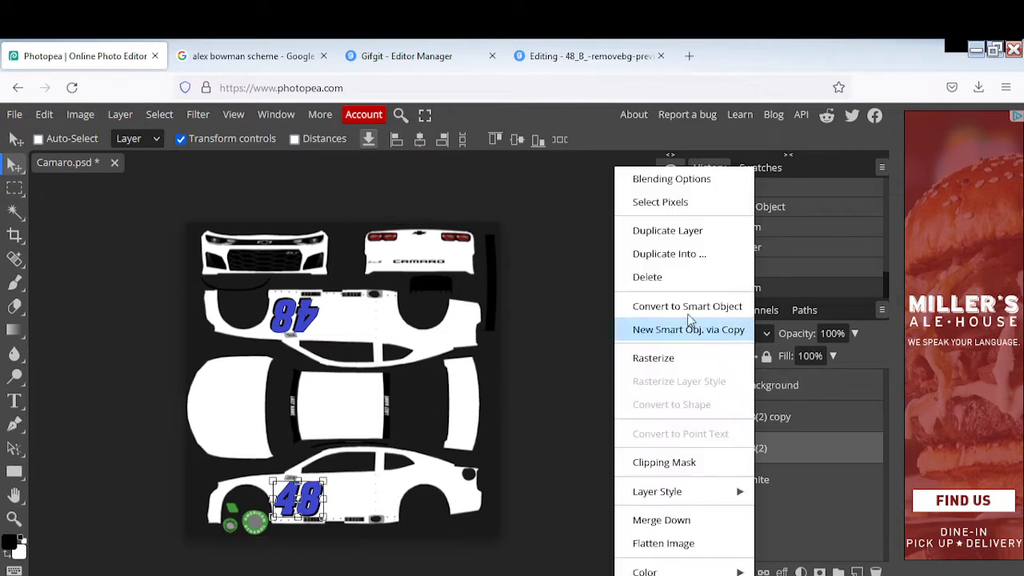
click(684, 230)
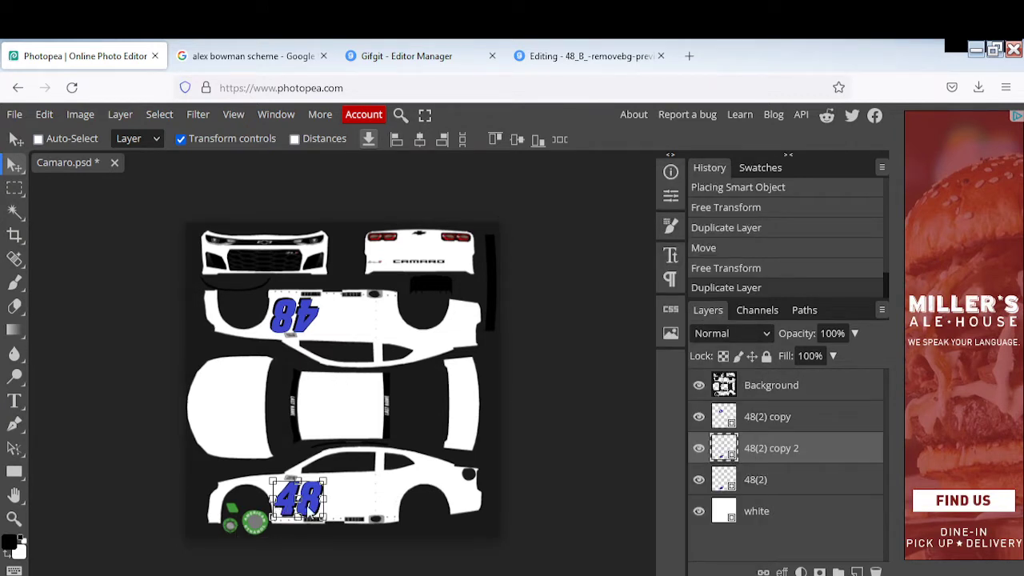
drag(310, 510, 451, 259)
drag(410, 231, 453, 264)
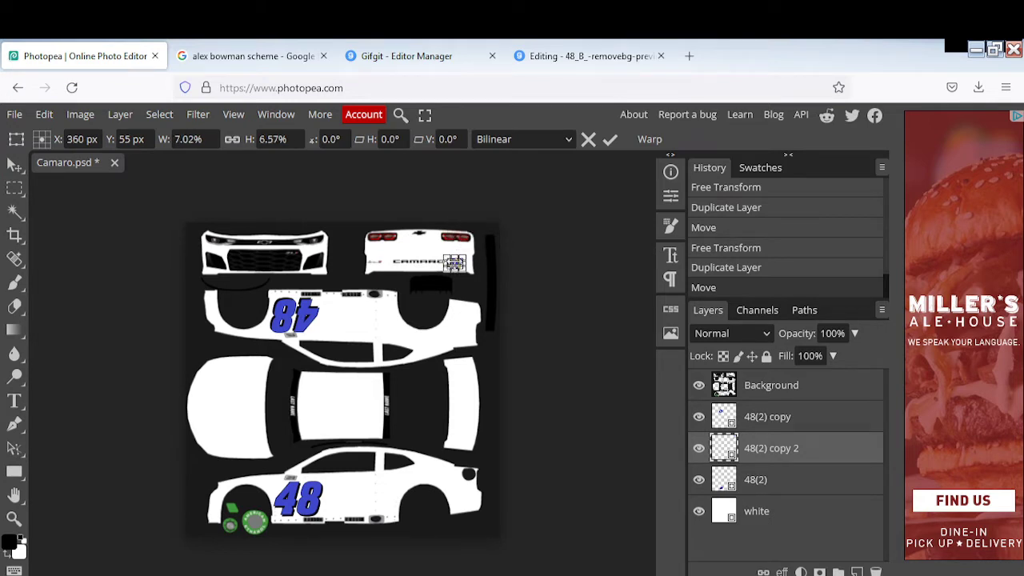
Duplicate the 48(2) layer again and fit the copy on the roof at about 37% width and 42% height, applying the transform.
click(778, 484)
right_click(778, 484)
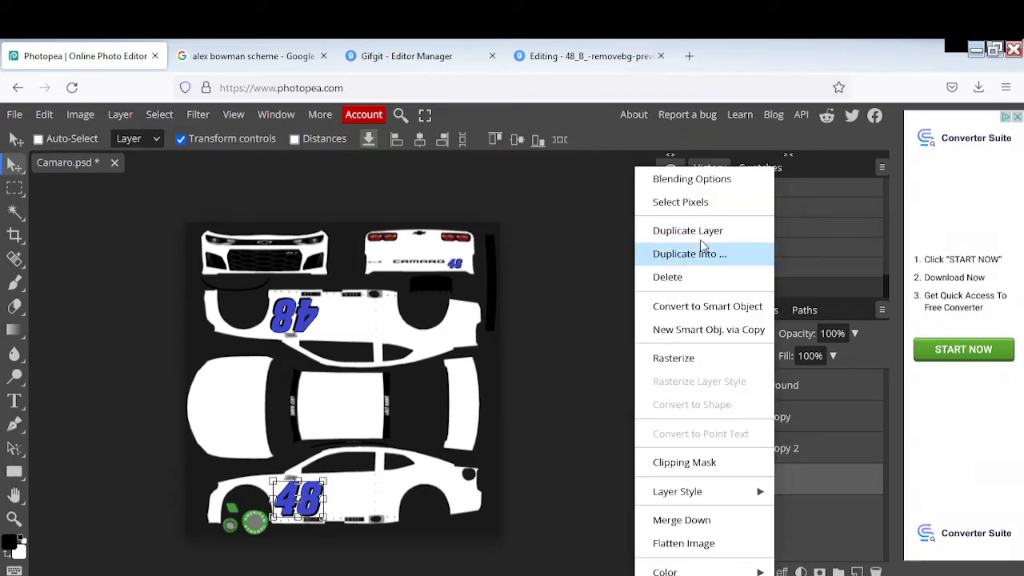
click(703, 230)
drag(316, 510, 382, 376)
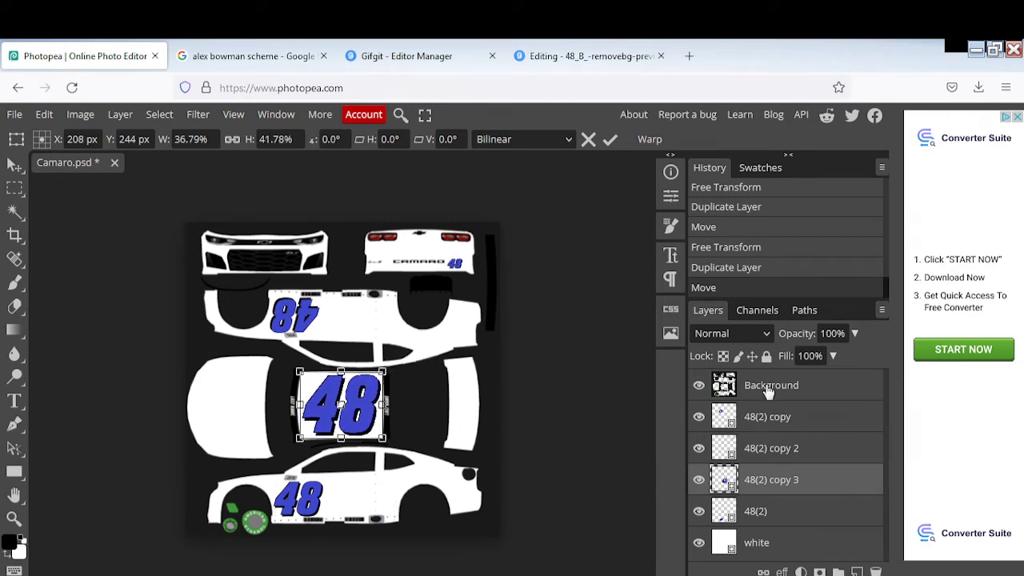
click(737, 398)
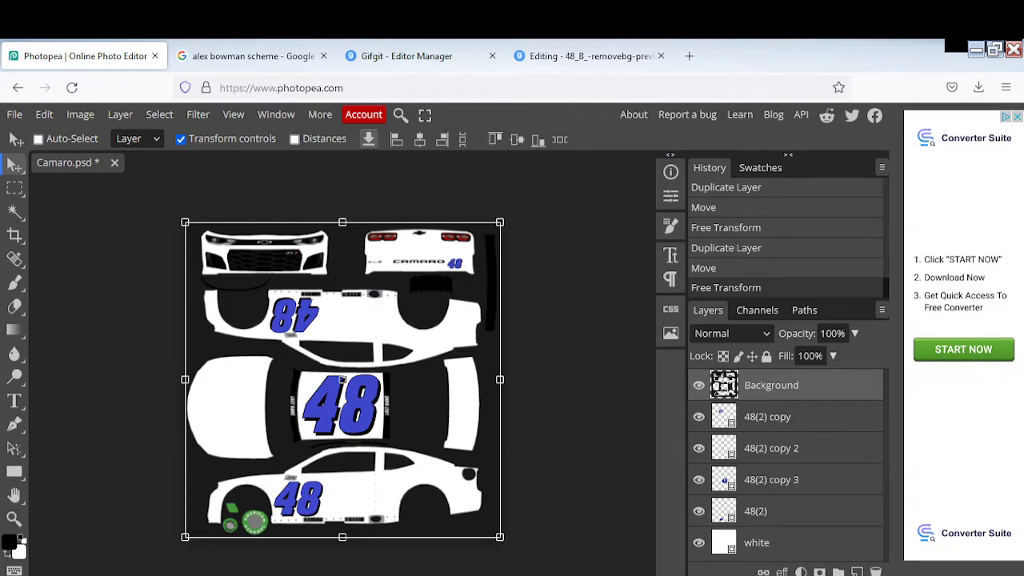
Look through the Downloads folder for a Valvoline logo and filter the files by "va".
click(186, 572)
scroll(724, 382, down, 15)
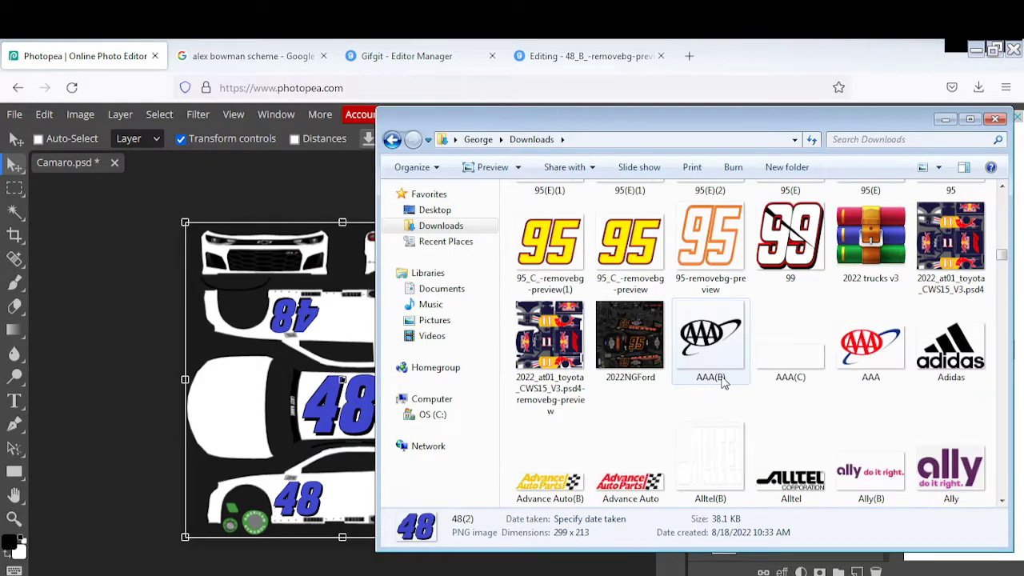
scroll(724, 382, down, 20)
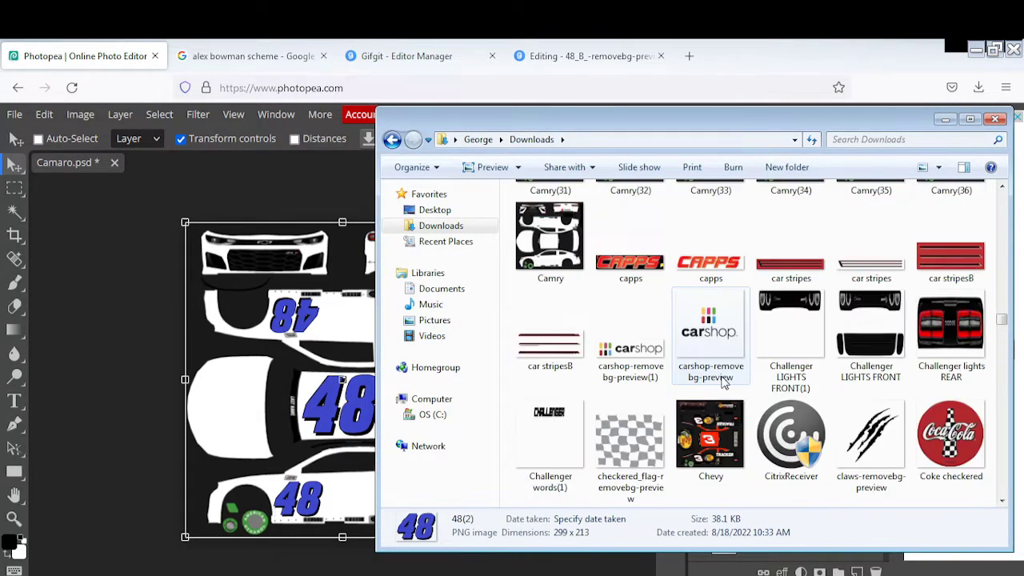
scroll(724, 381, down, 20)
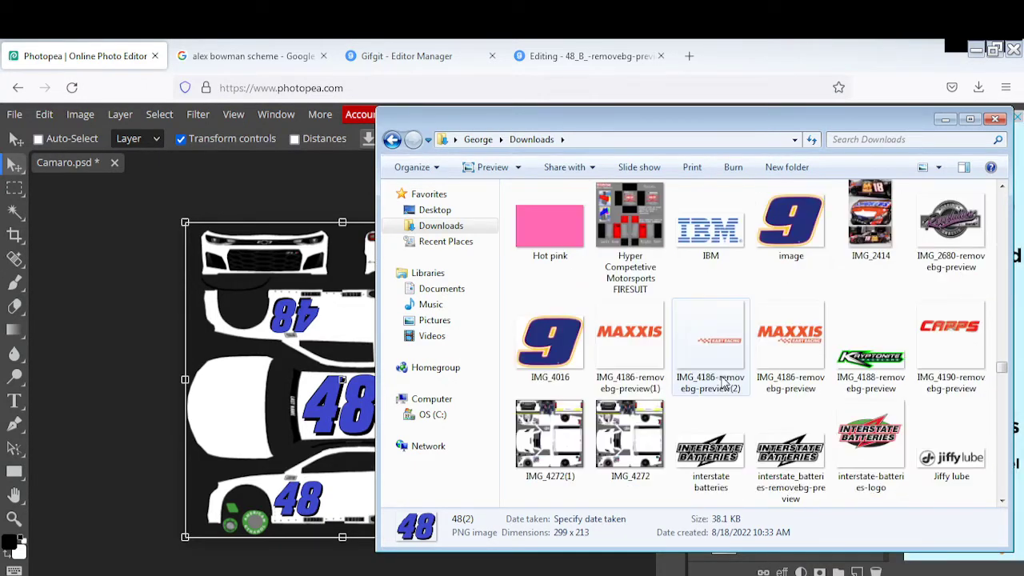
scroll(716, 385, down, 20)
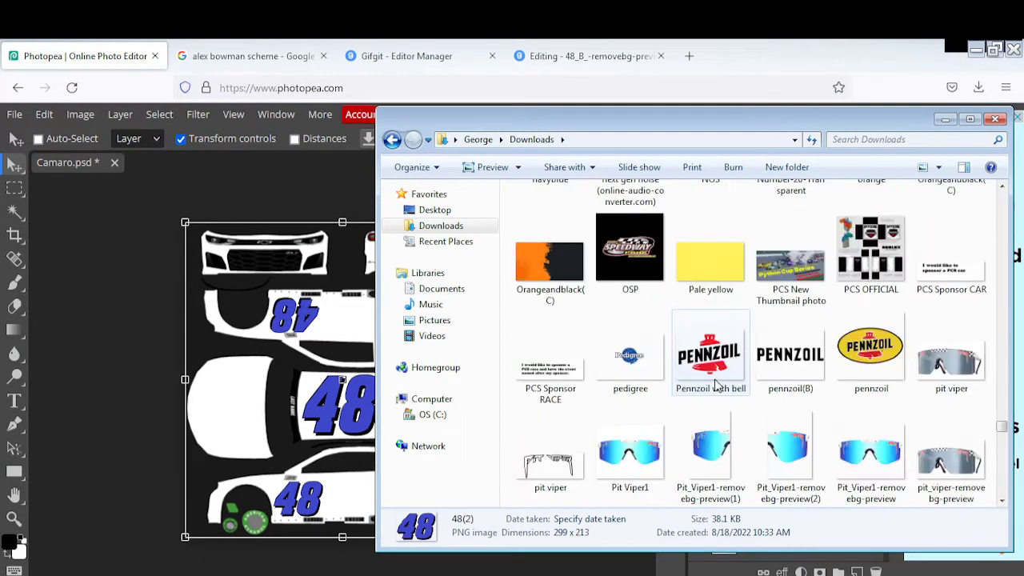
scroll(715, 385, down, 20)
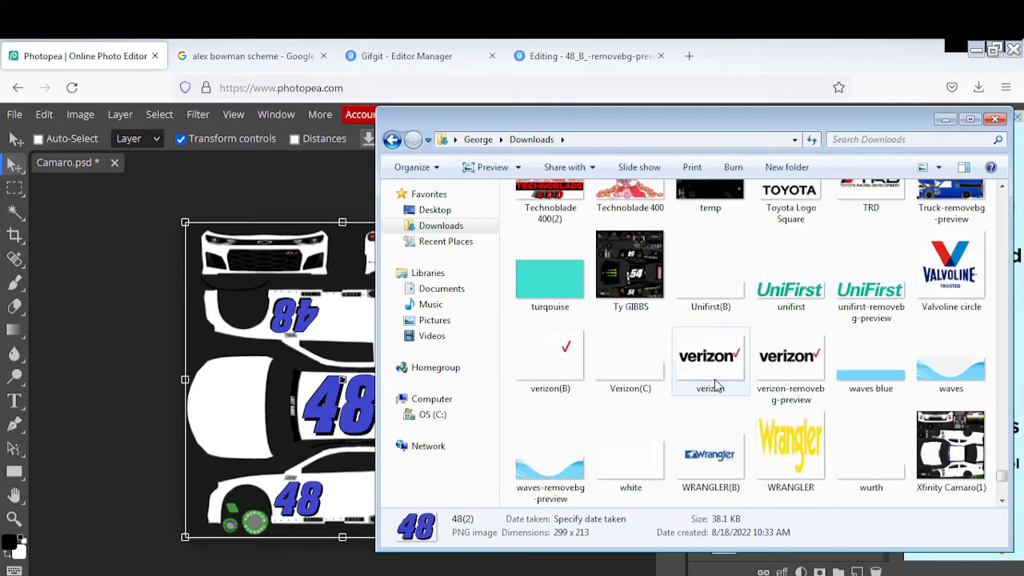
scroll(716, 385, up, 5)
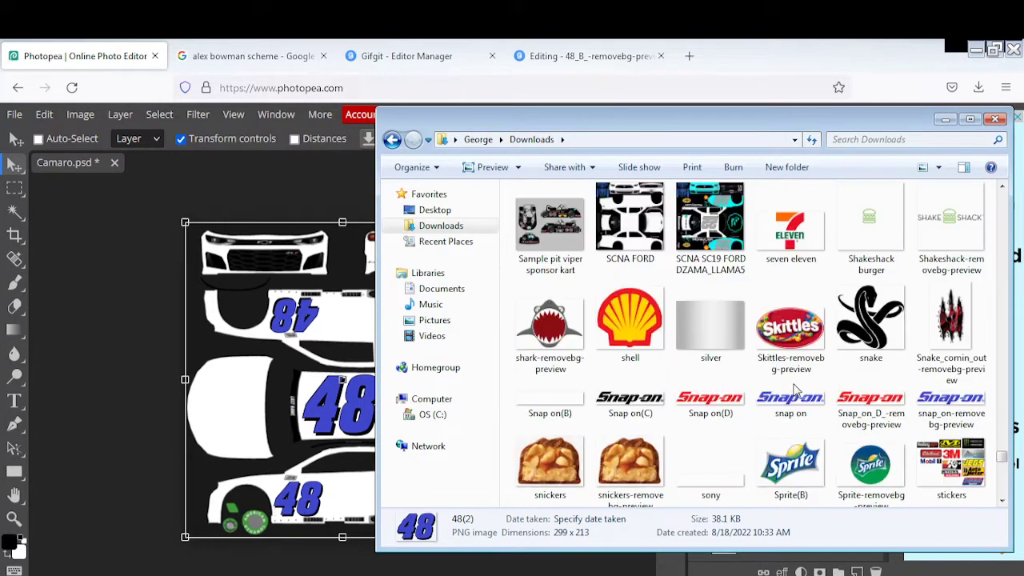
scroll(784, 387, up, 2)
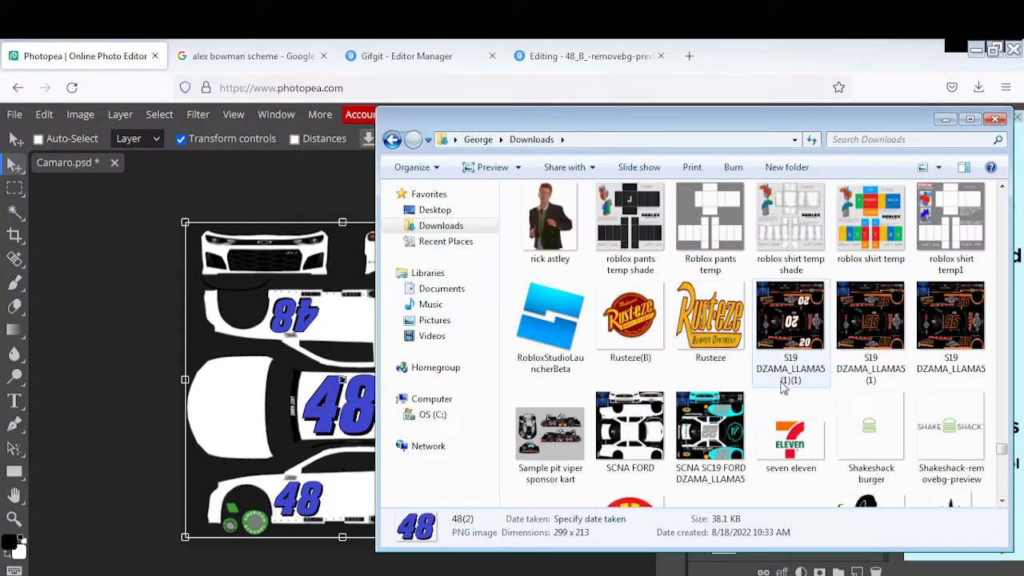
scroll(784, 388, up, 2)
scroll(783, 387, up, 4)
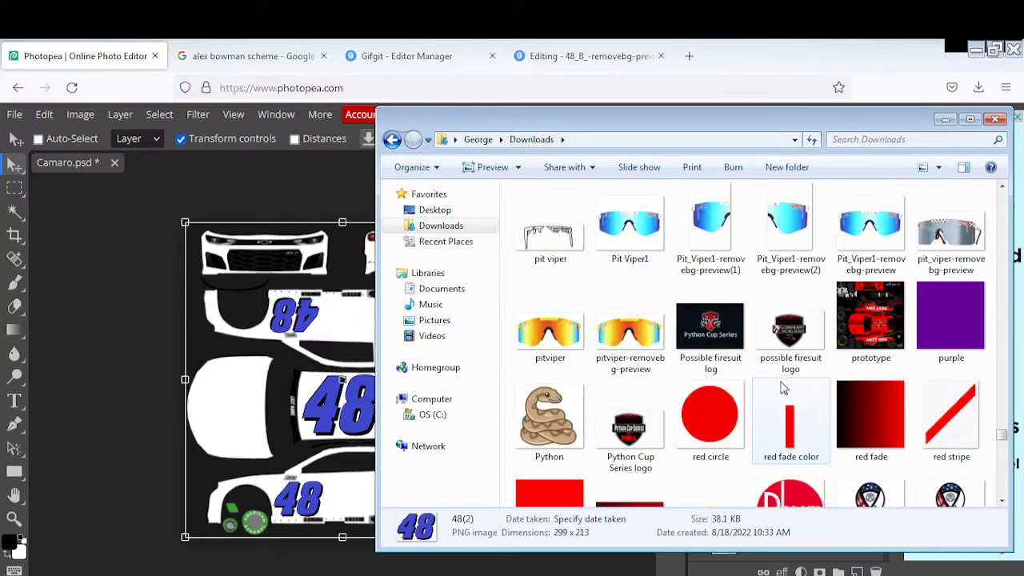
scroll(783, 387, up, 2)
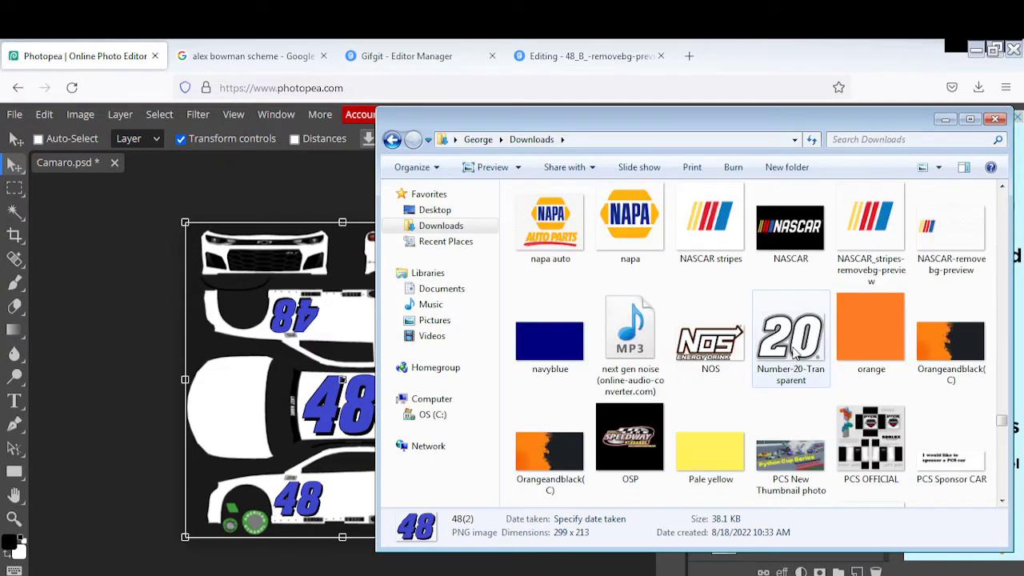
scroll(794, 352, up, 7)
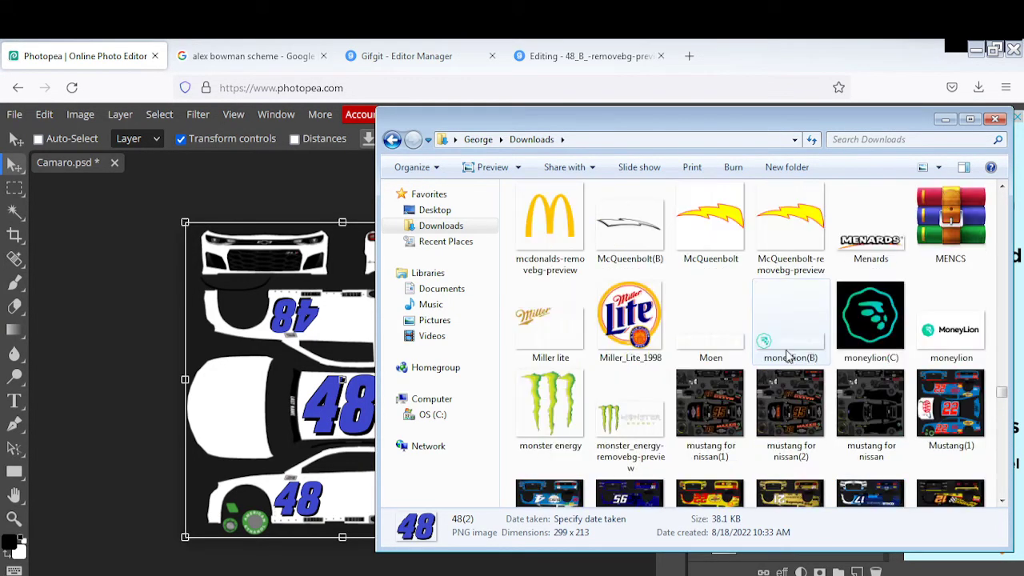
scroll(788, 355, up, 2)
scroll(788, 356, up, 5)
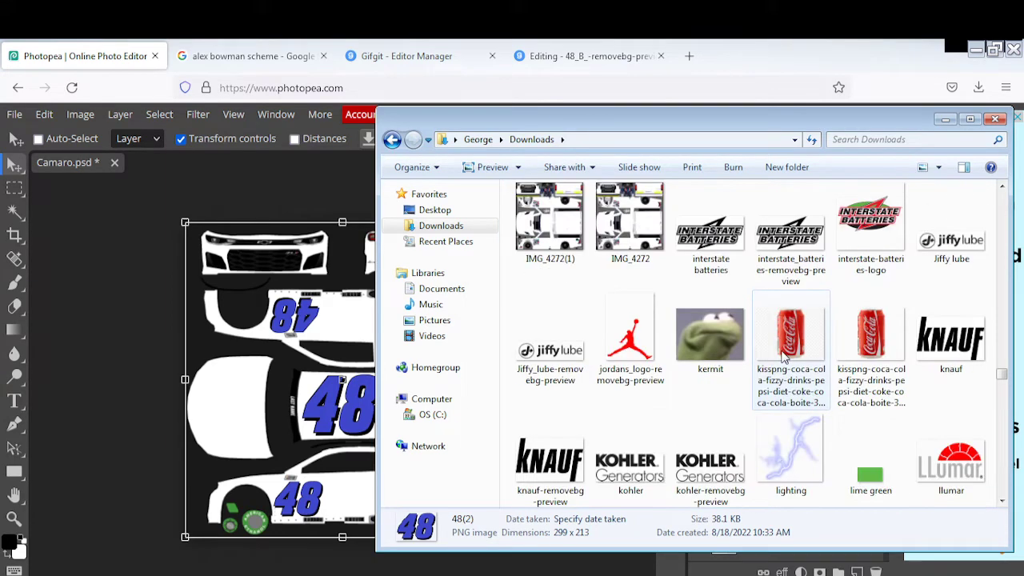
scroll(789, 355, up, 8)
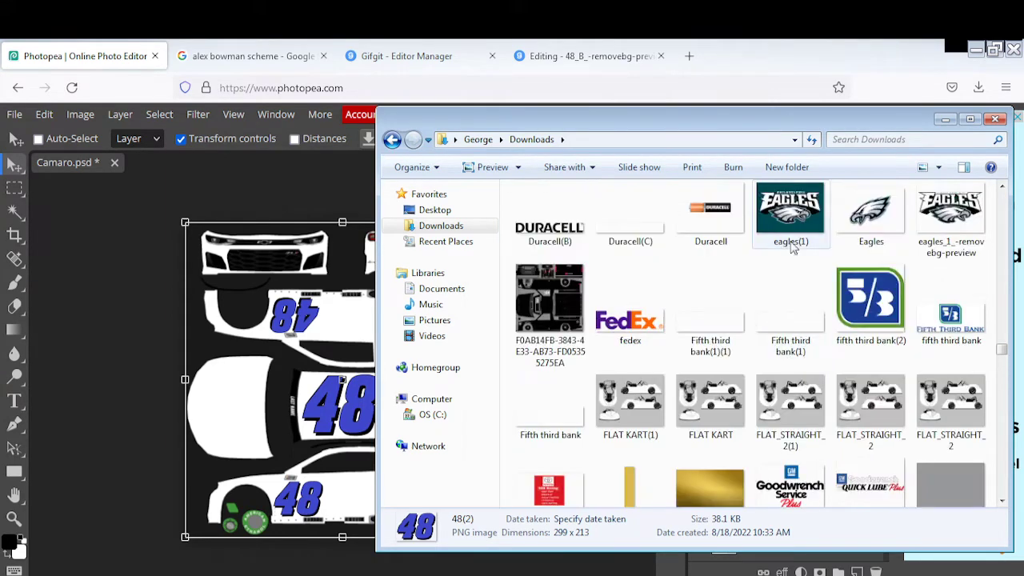
click(855, 137)
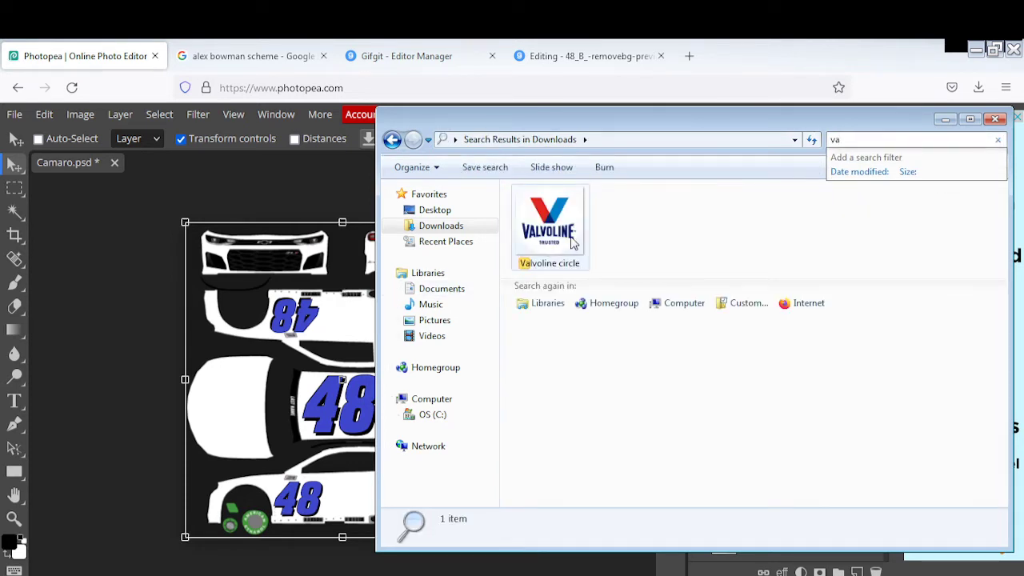
click(945, 120)
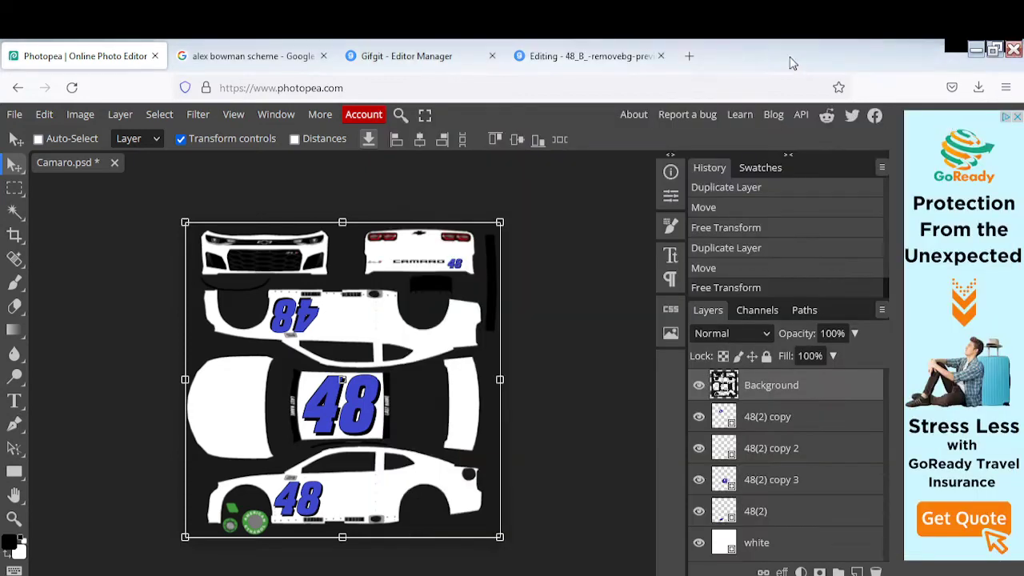
Open a new browser tab and close the two Gifgit tabs.
click(689, 56)
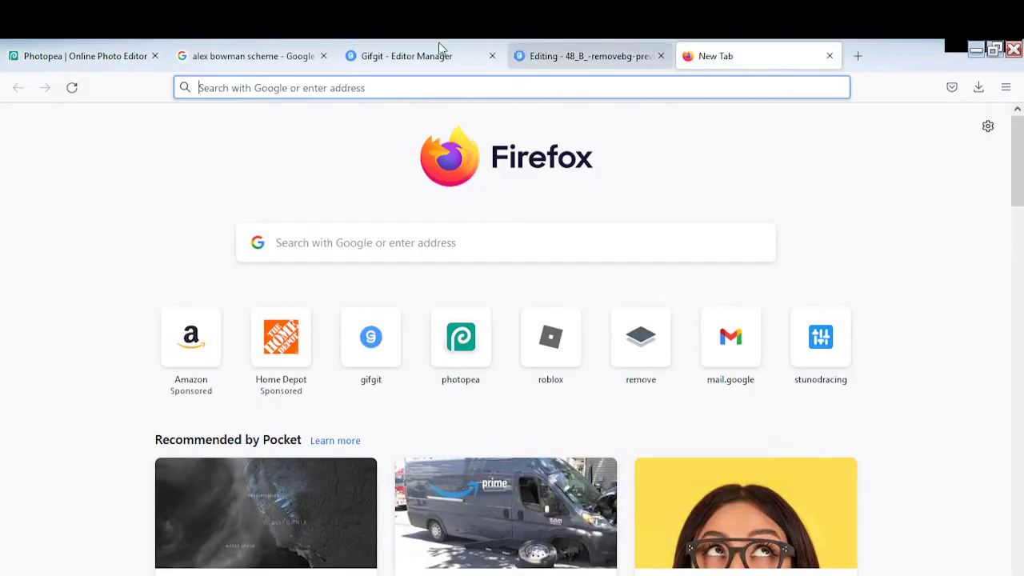
click(494, 57)
click(554, 392)
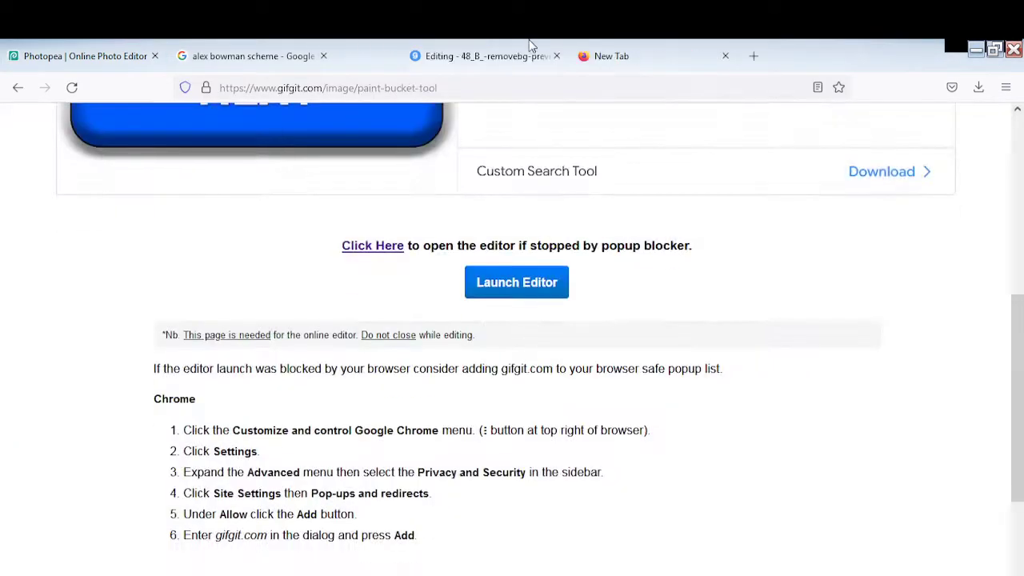
click(493, 56)
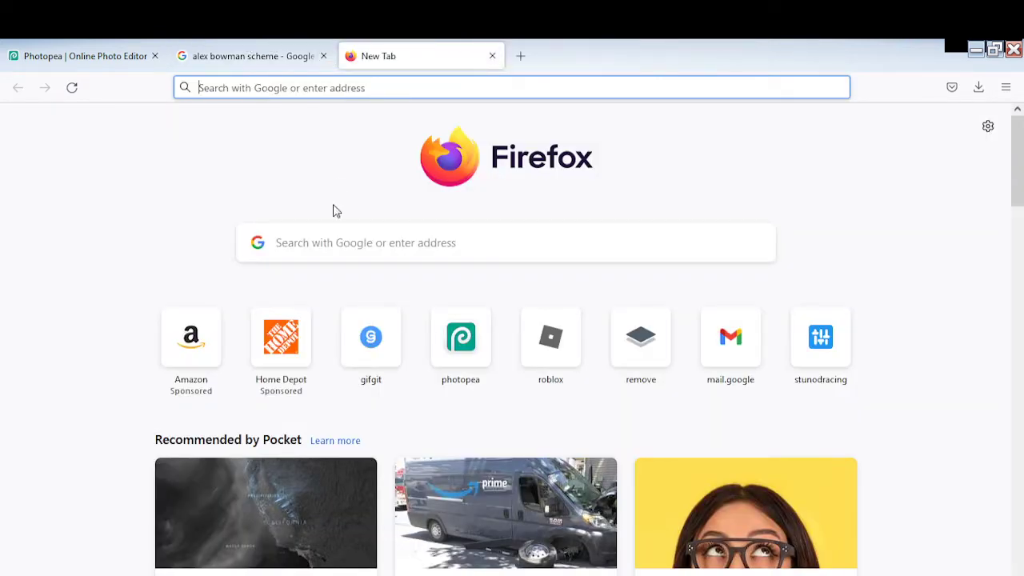
Search Google for "valvoline logo" and show the image results.
text(va)
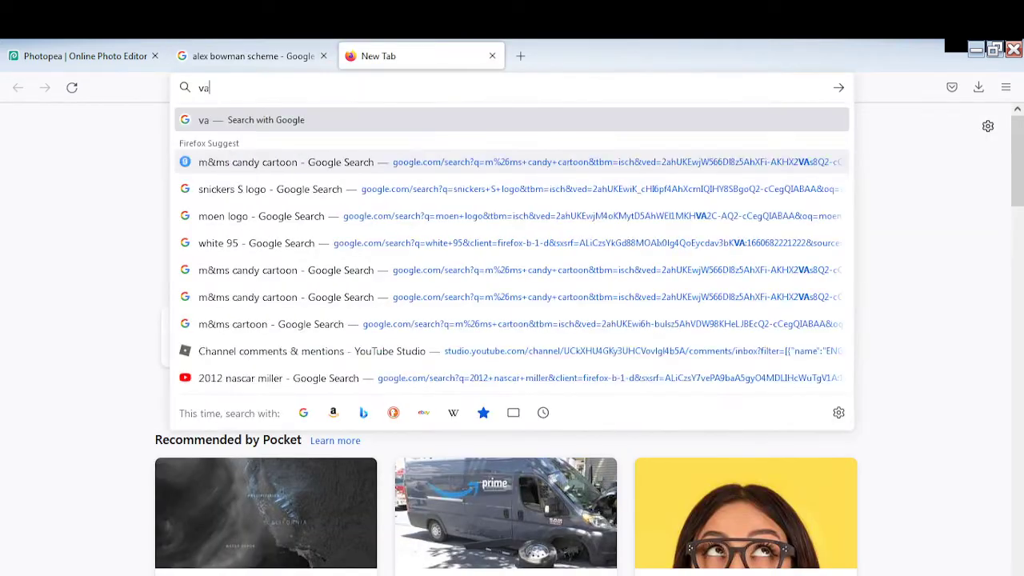
text(lvoline logo)
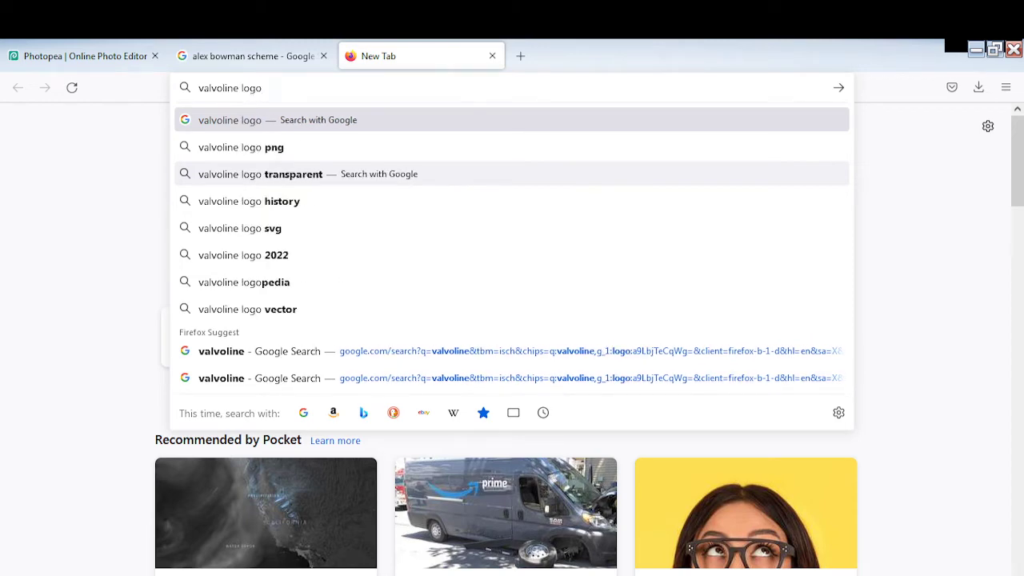
key(Return)
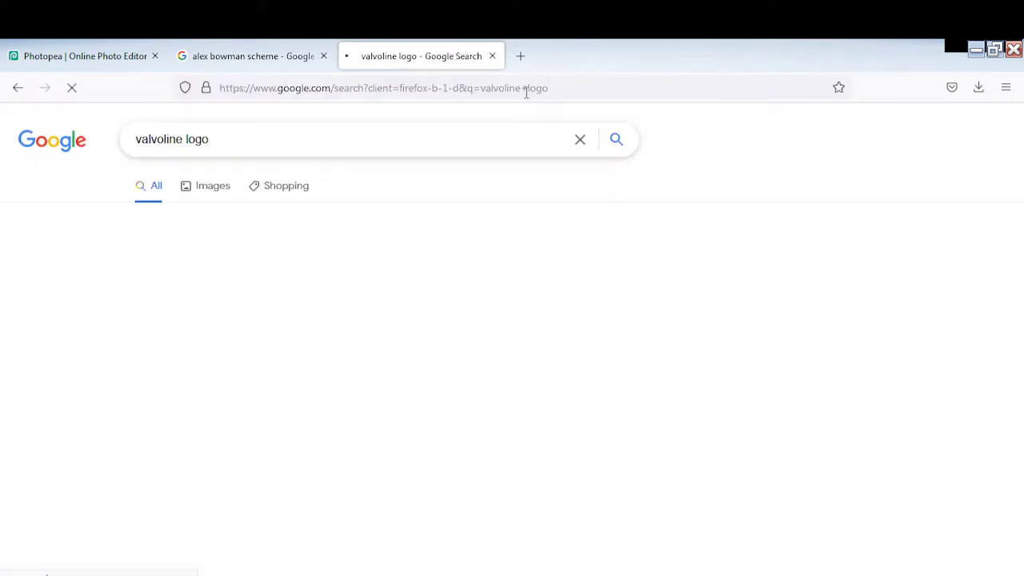
click(200, 189)
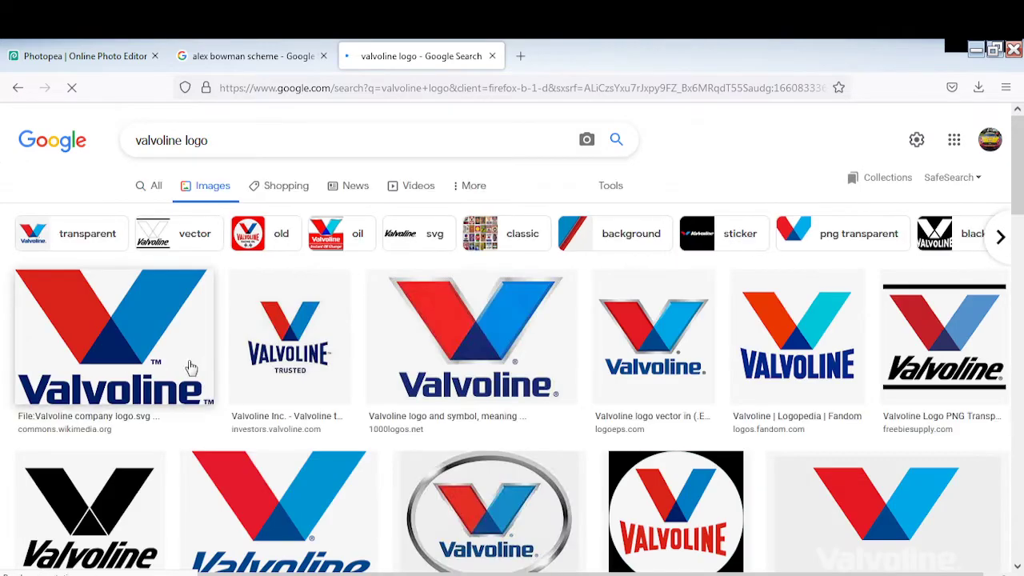
Save the Wikimedia Commons Valvoline company logo to the Downloads folder as a PNG image named Valvoline.
click(138, 376)
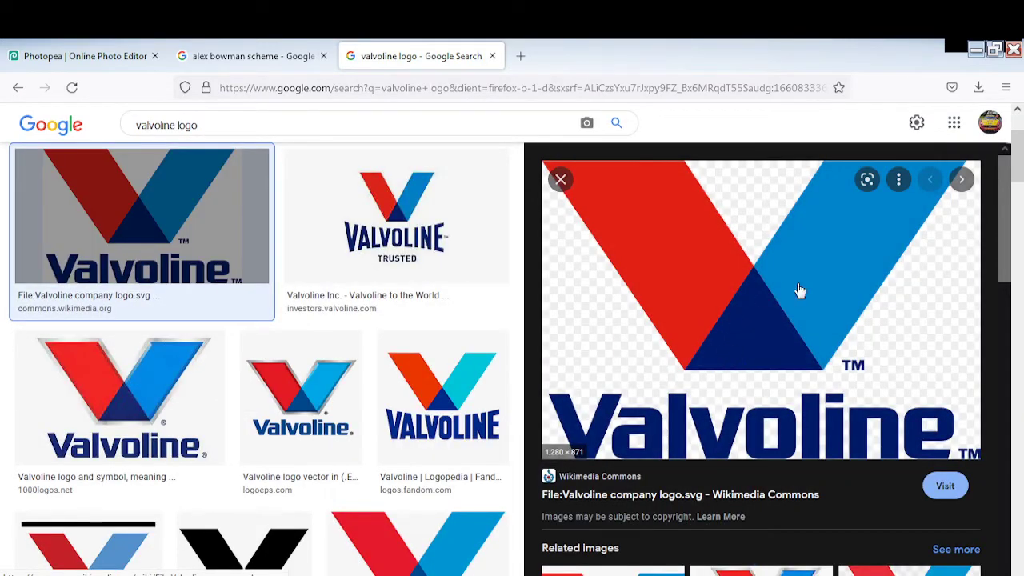
right_click(816, 307)
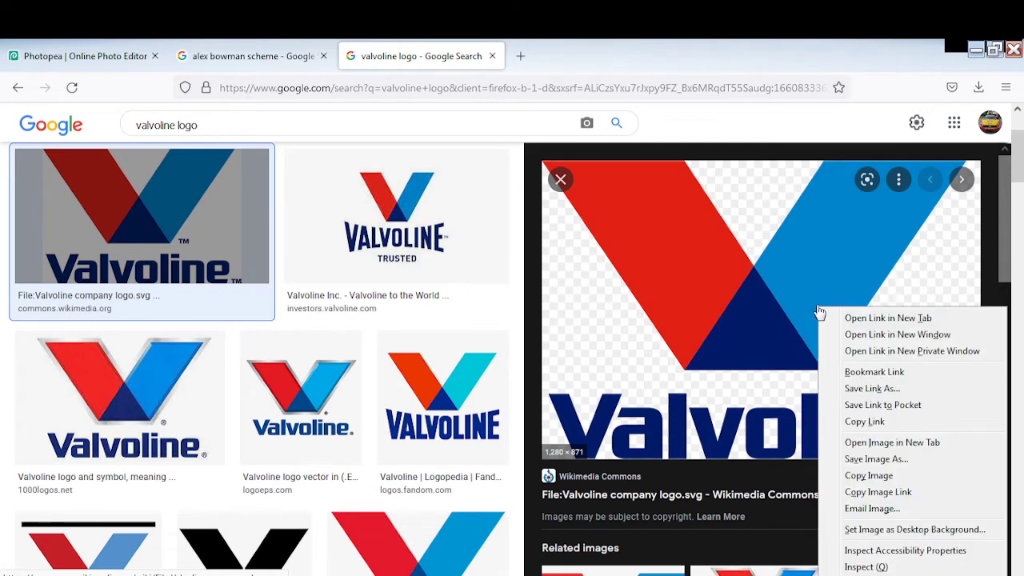
click(895, 460)
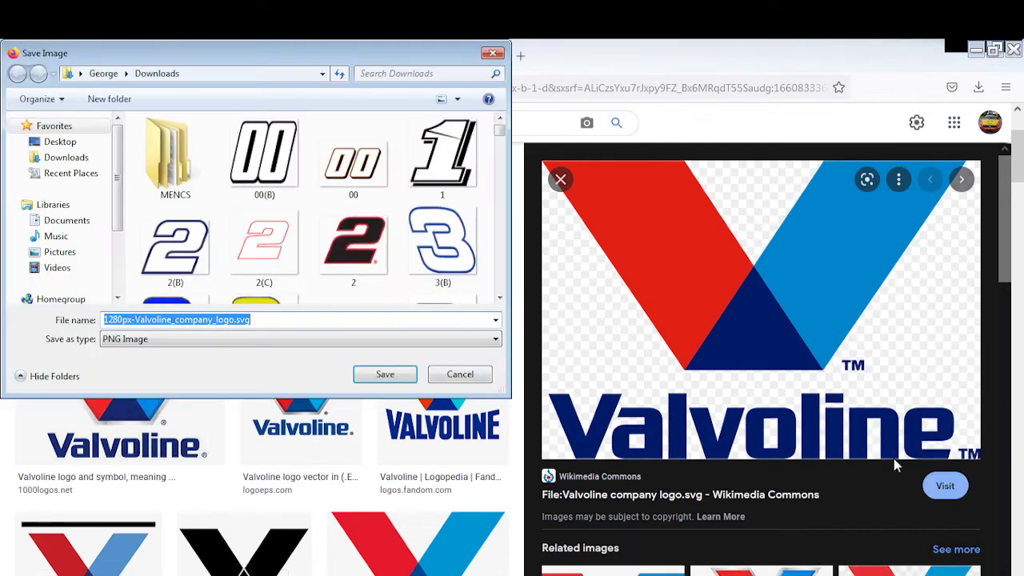
text(Va)
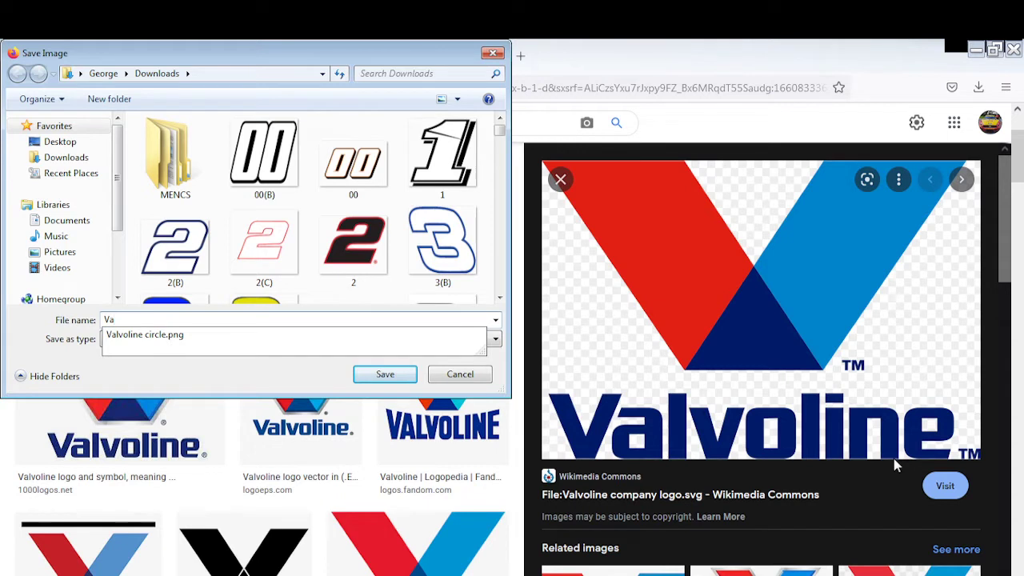
text(lvoline)
key(Return)
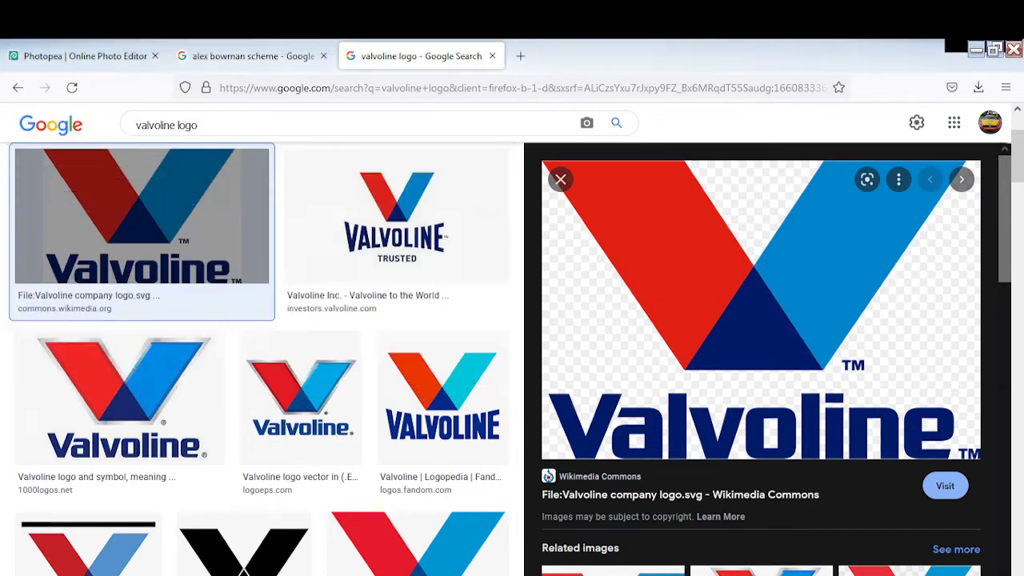
Switch to Photopea, clear the "va" filter in the Downloads folder and look through the files for the Valvoline logo.
click(4, 45)
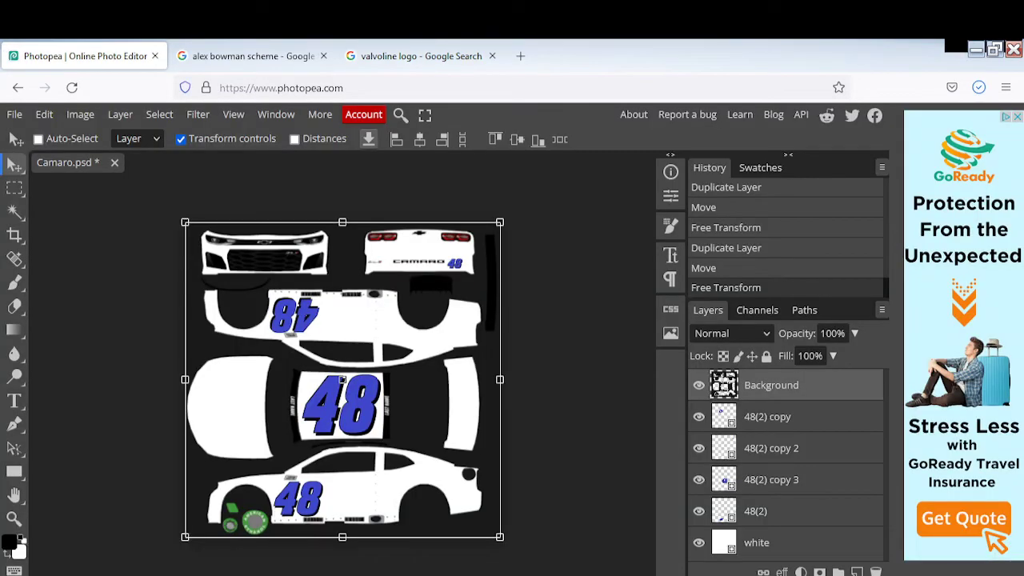
key(alt+Tab)
drag(629, 222, 320, 336)
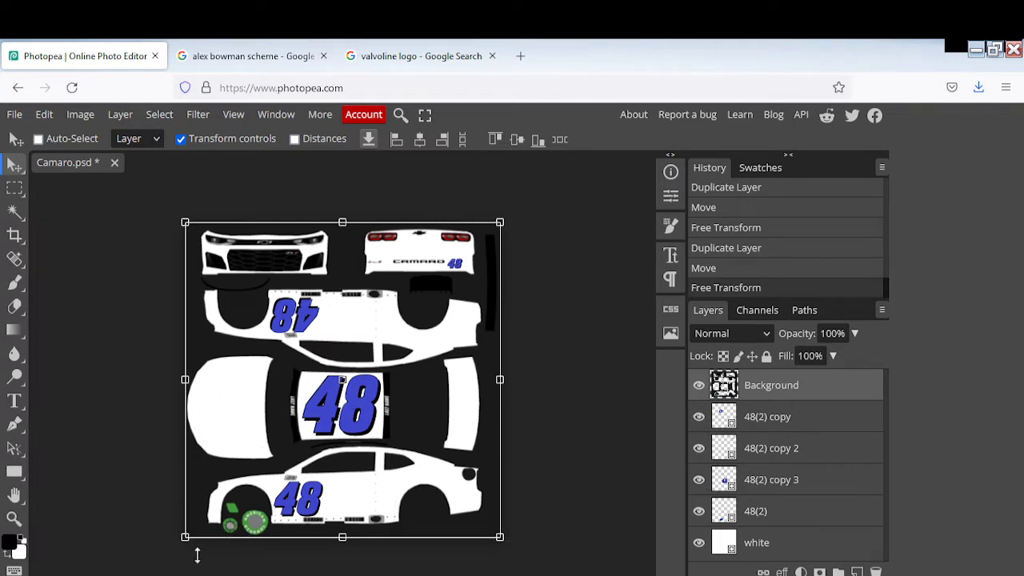
key(alt+Tab)
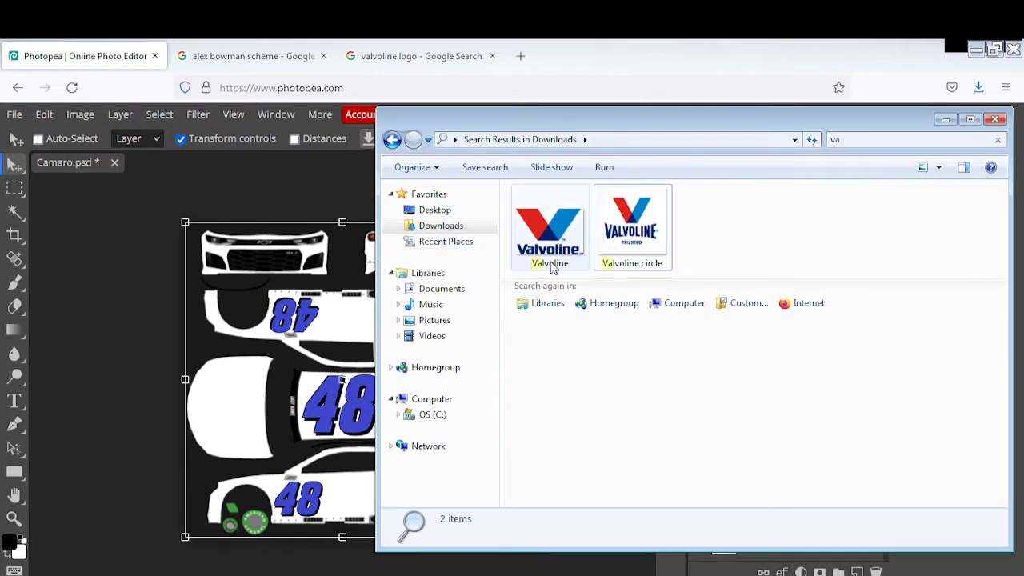
click(902, 136)
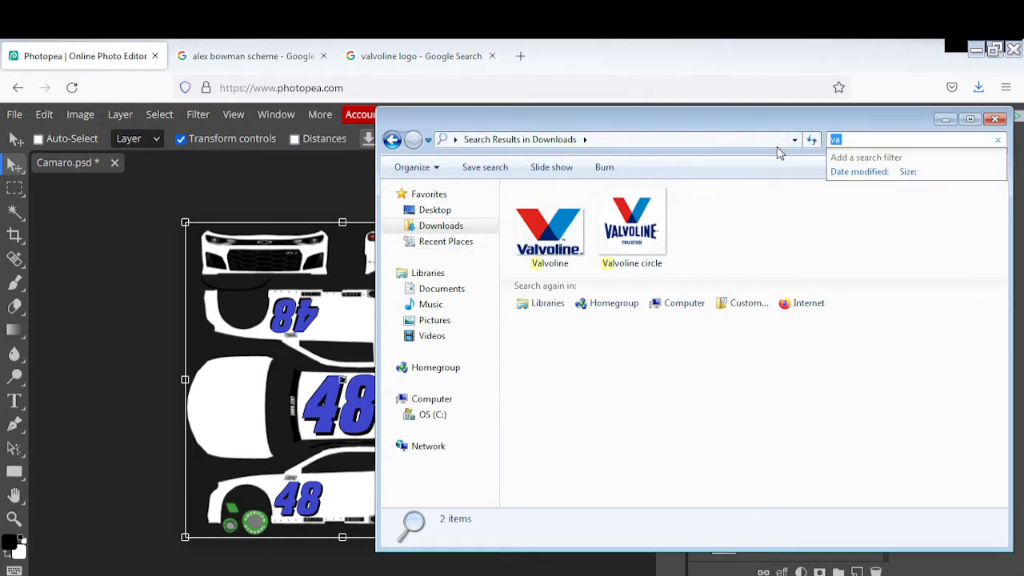
key(BackSpace)
key(BackSpace)
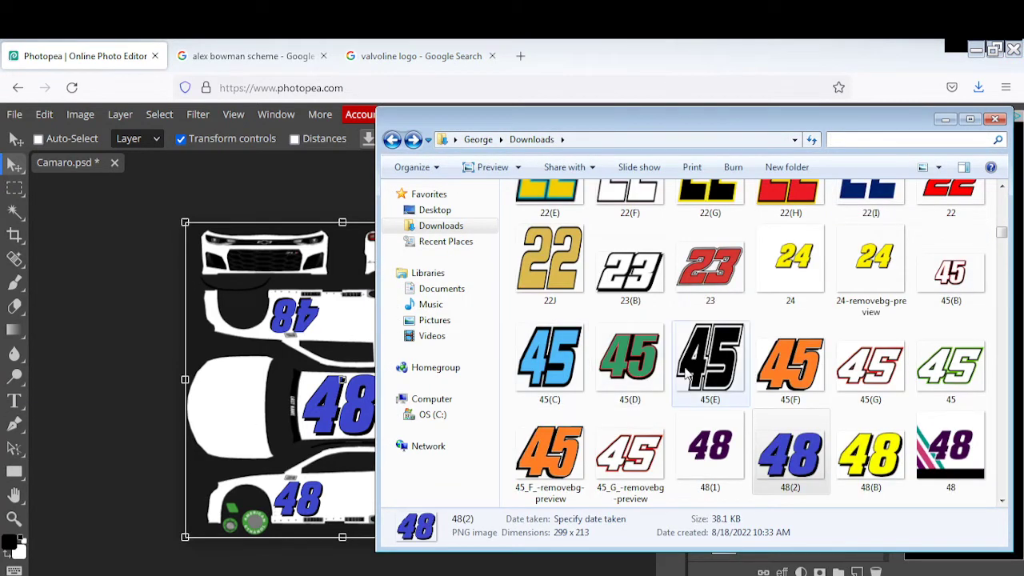
mouse_move(1004, 245)
mouse_down()
mouse_move(1002, 423)
mouse_move(992, 445)
mouse_up()
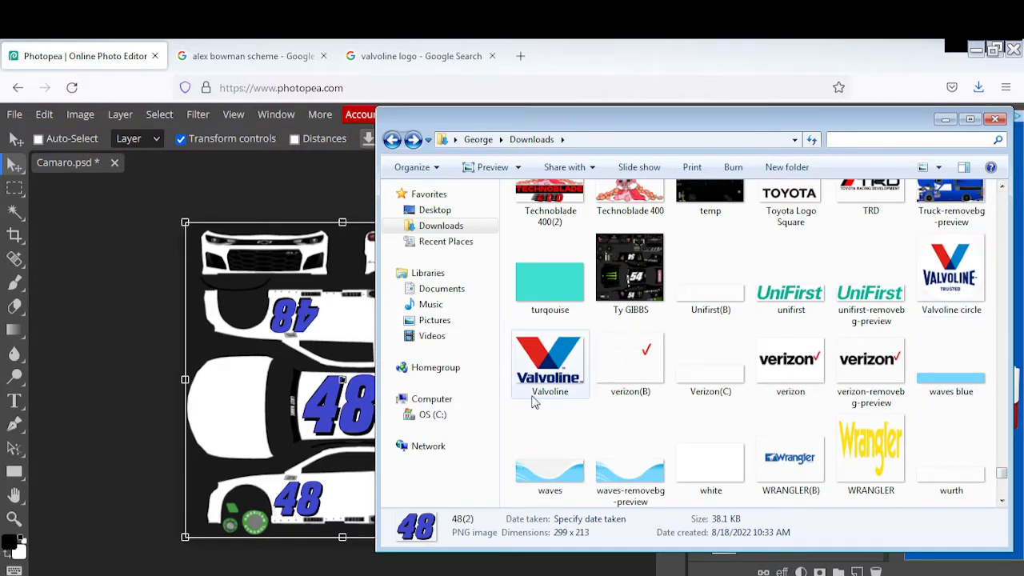
click(945, 119)
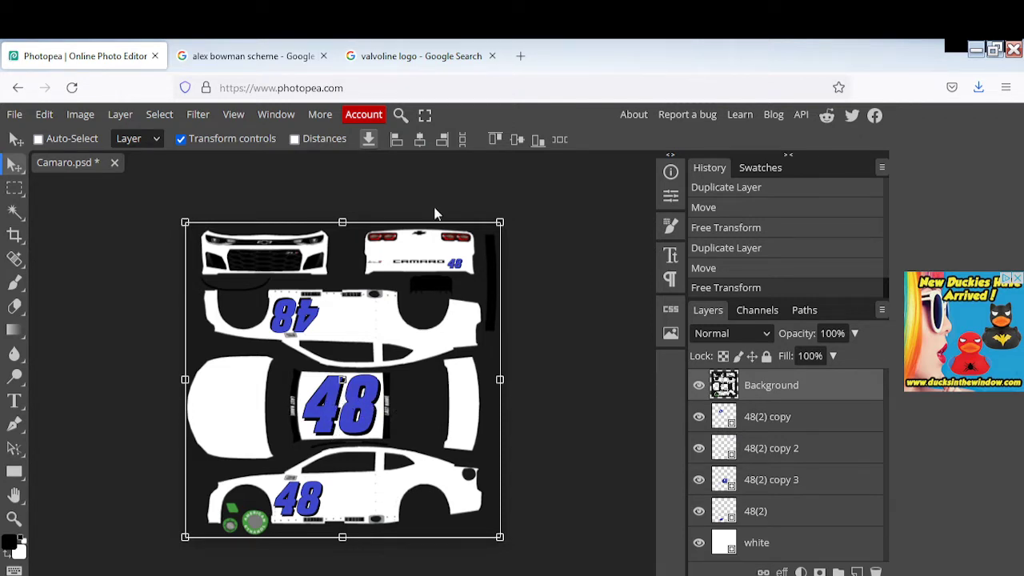
Open the Gifgit Magic Wand Tool page in a new browser tab.
right_click(477, 53)
click(544, 44)
click(521, 56)
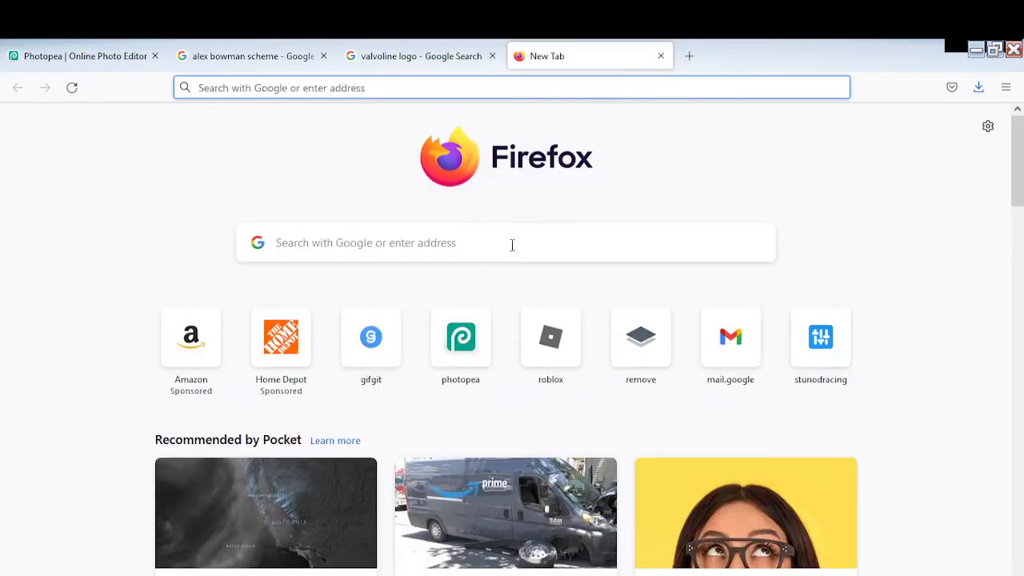
click(336, 346)
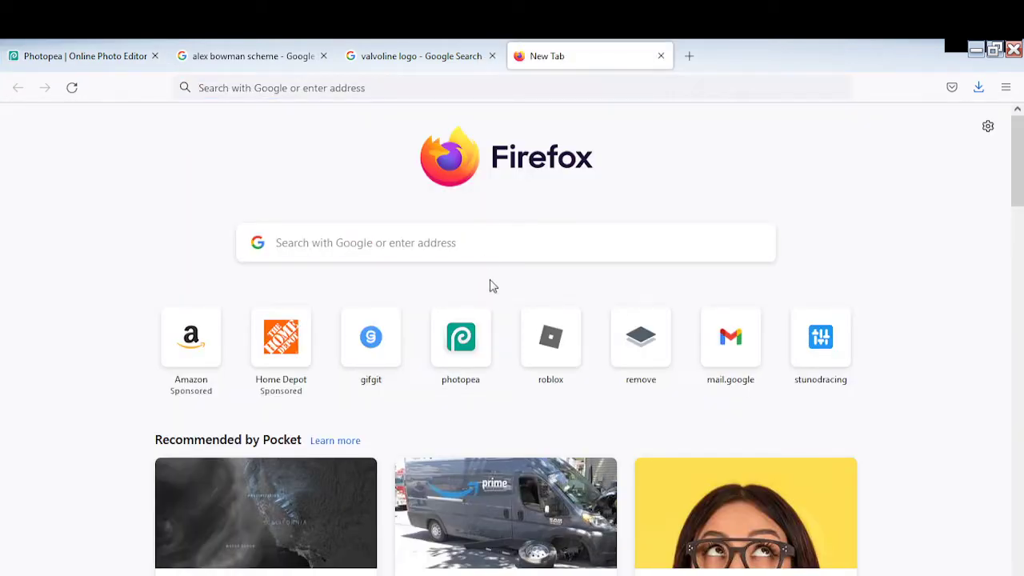
click(389, 340)
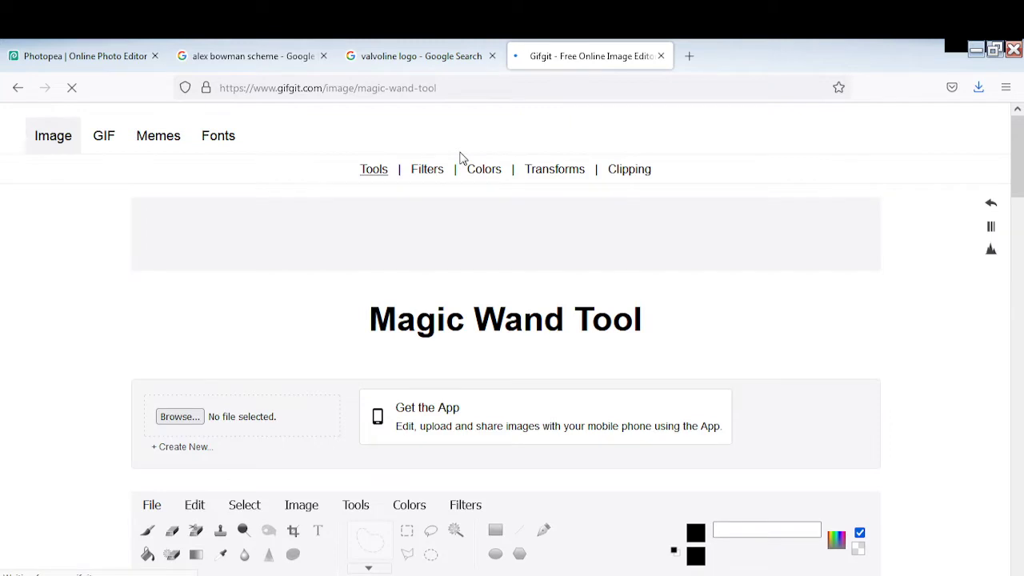
Load the yellow 48_B_-removebg-preview image from Downloads into Gifgit and launch its editor.
click(200, 417)
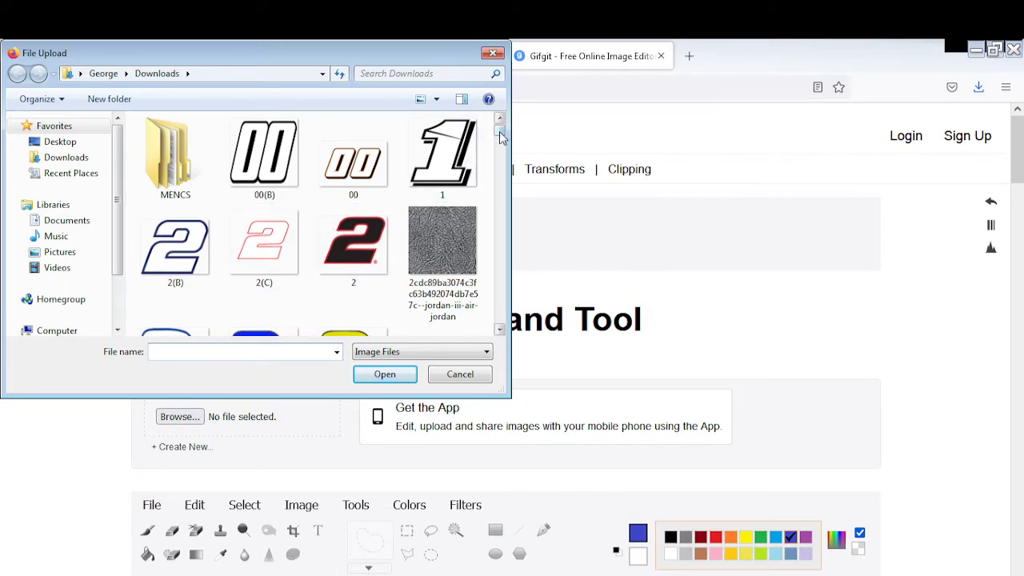
drag(499, 130, 499, 162)
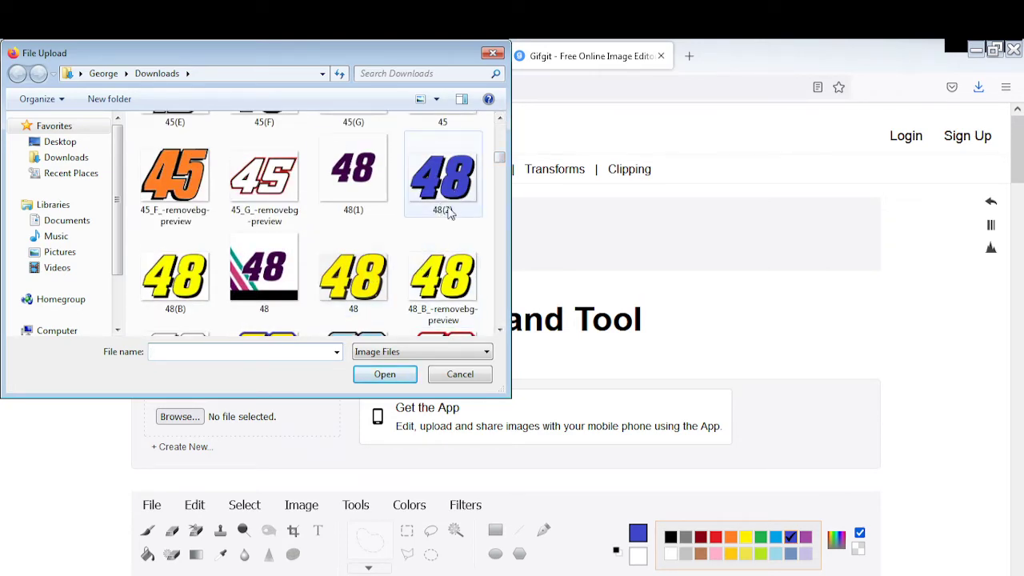
click(428, 278)
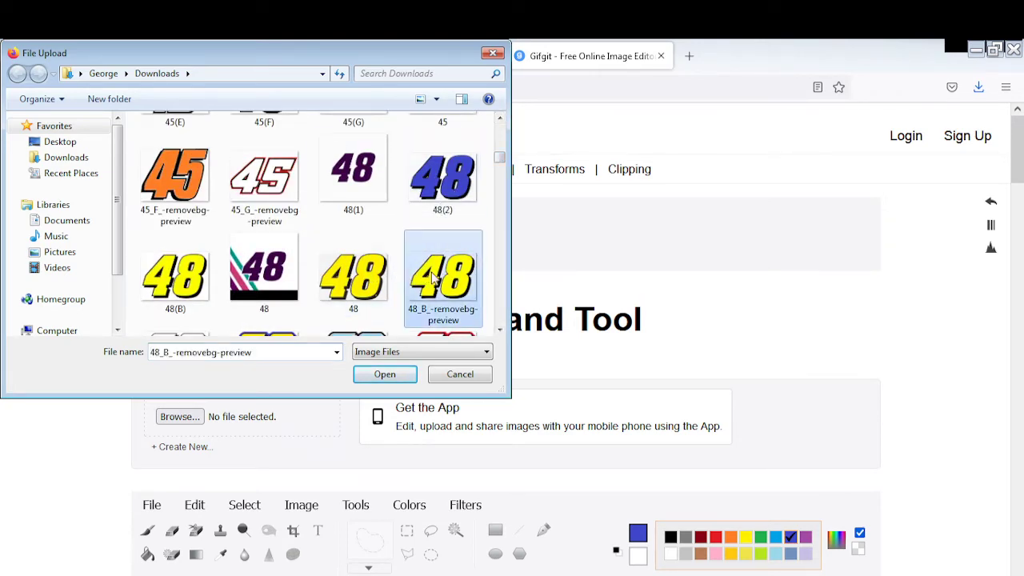
click(409, 377)
scroll(356, 416, down, 5)
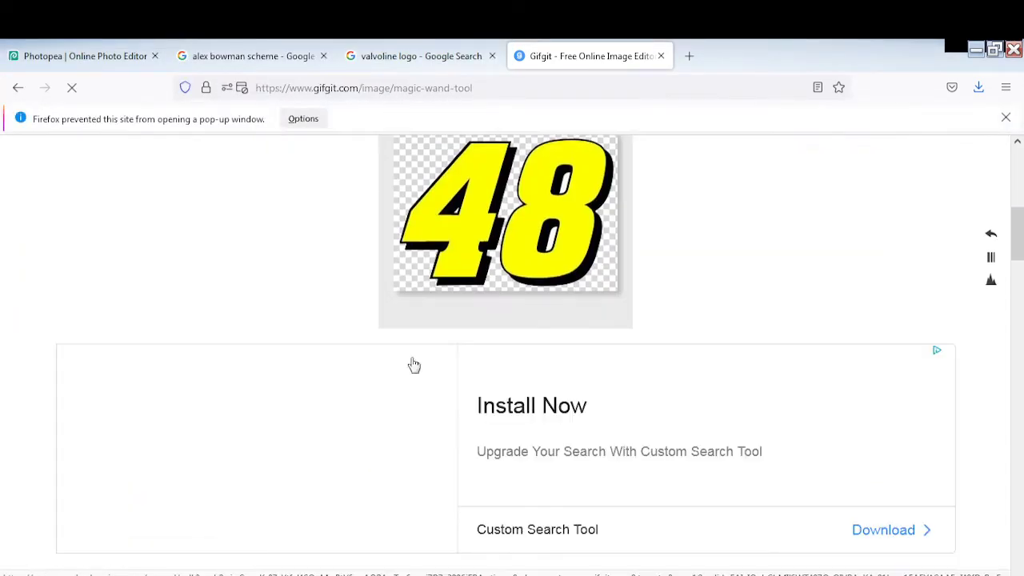
scroll(480, 440, down, 3)
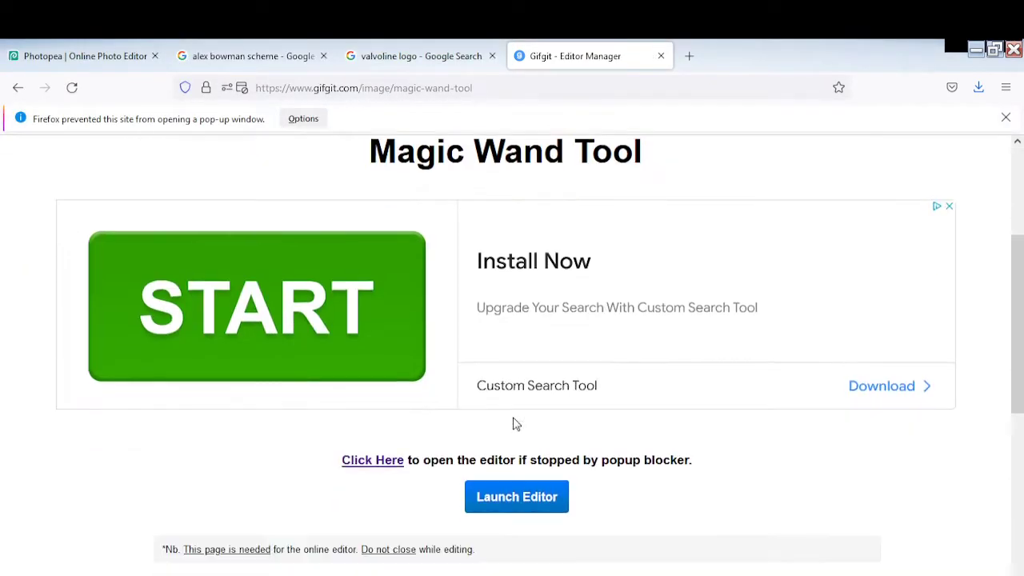
scroll(512, 416, down, 2)
click(503, 388)
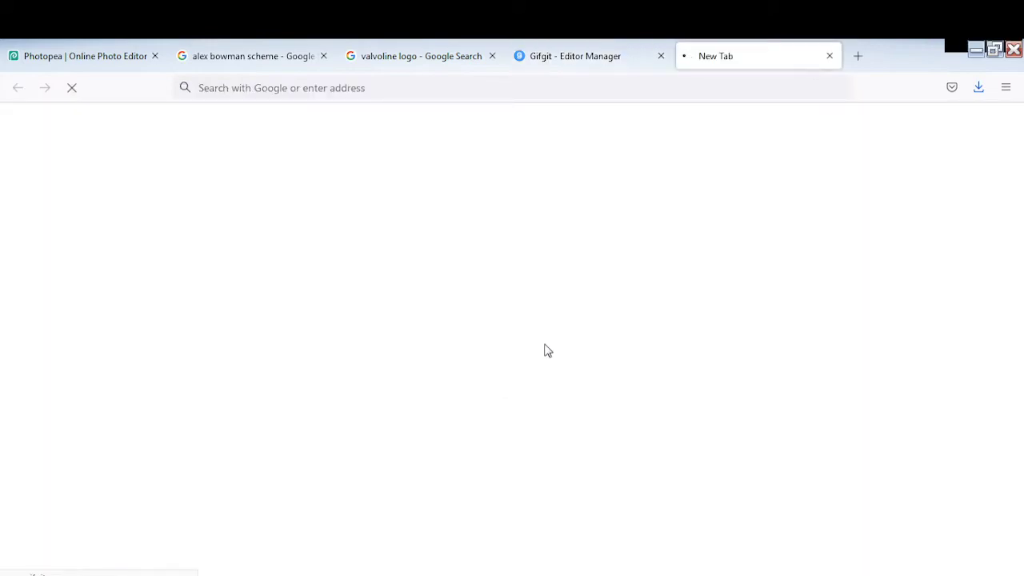
Fill both yellow digits of the 48 with red using the Paint Bucket tool.
scroll(445, 321, down, 1)
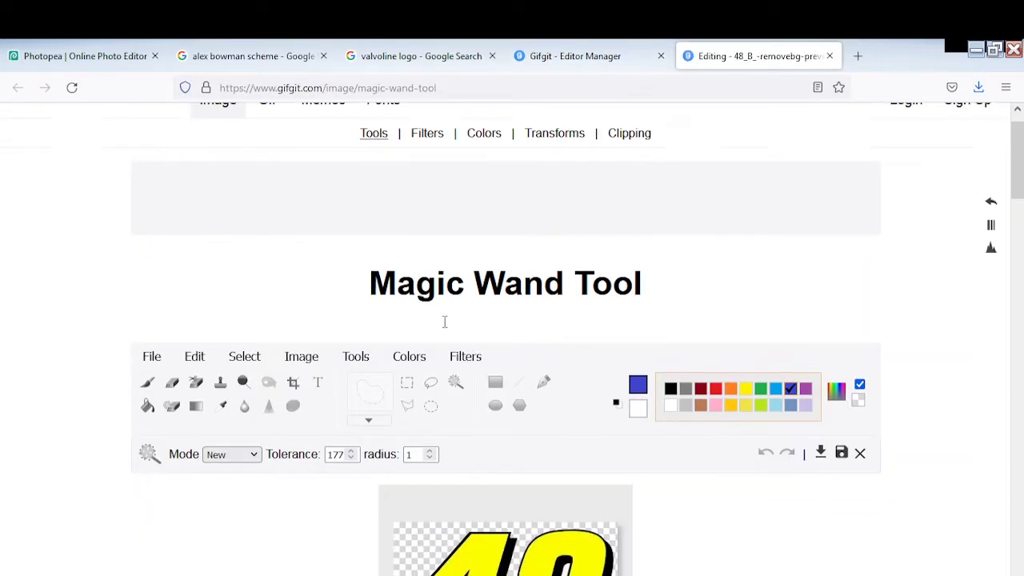
scroll(445, 322, down, 5)
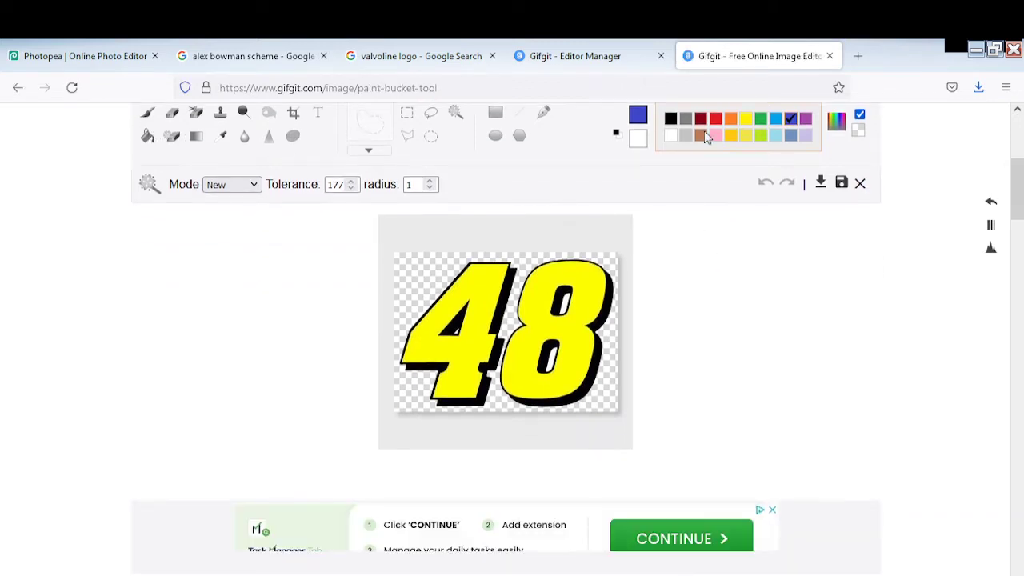
scroll(712, 140, down, 2)
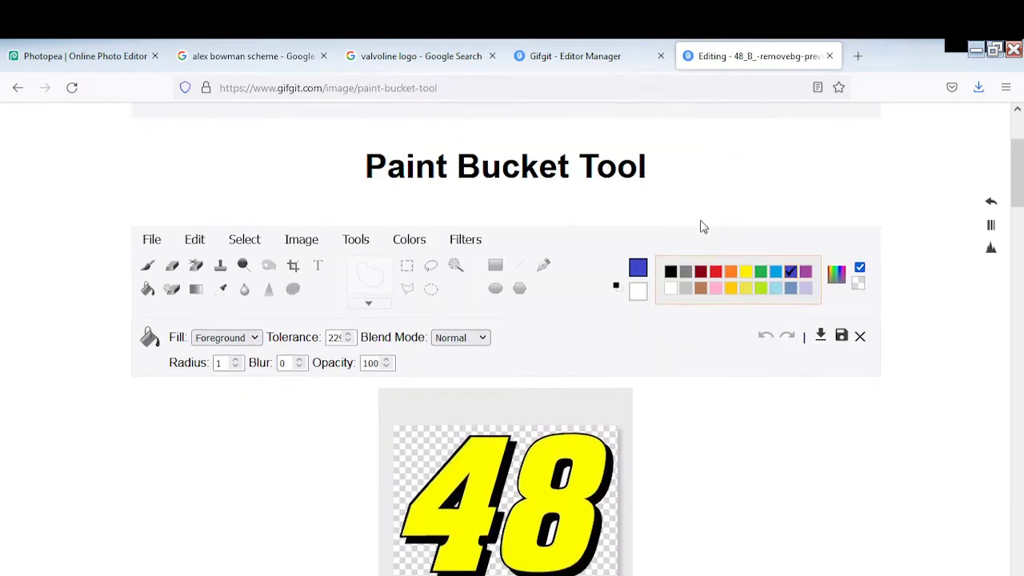
click(720, 273)
scroll(655, 286, down, 4)
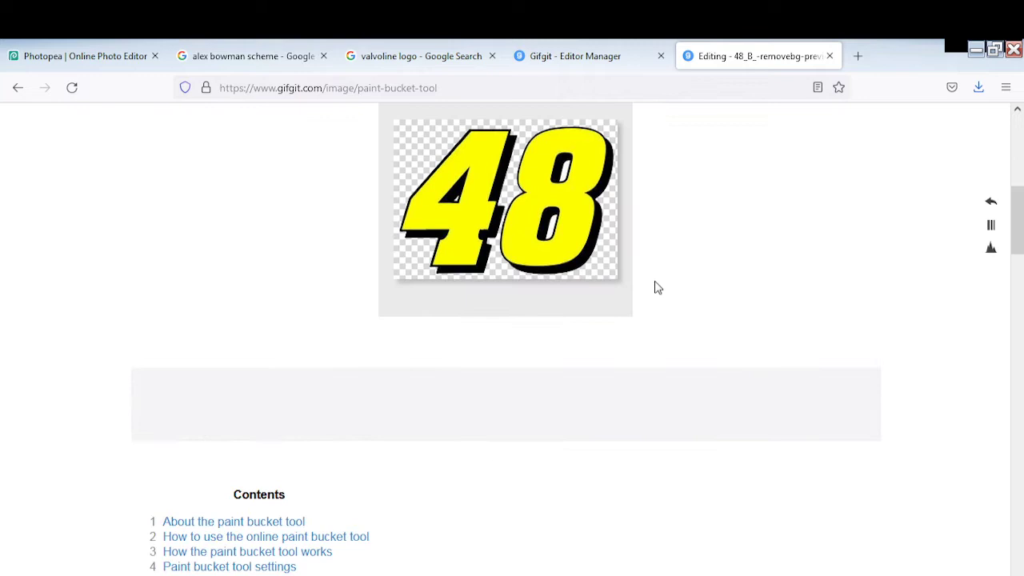
click(583, 205)
click(480, 228)
scroll(516, 232, up, 1)
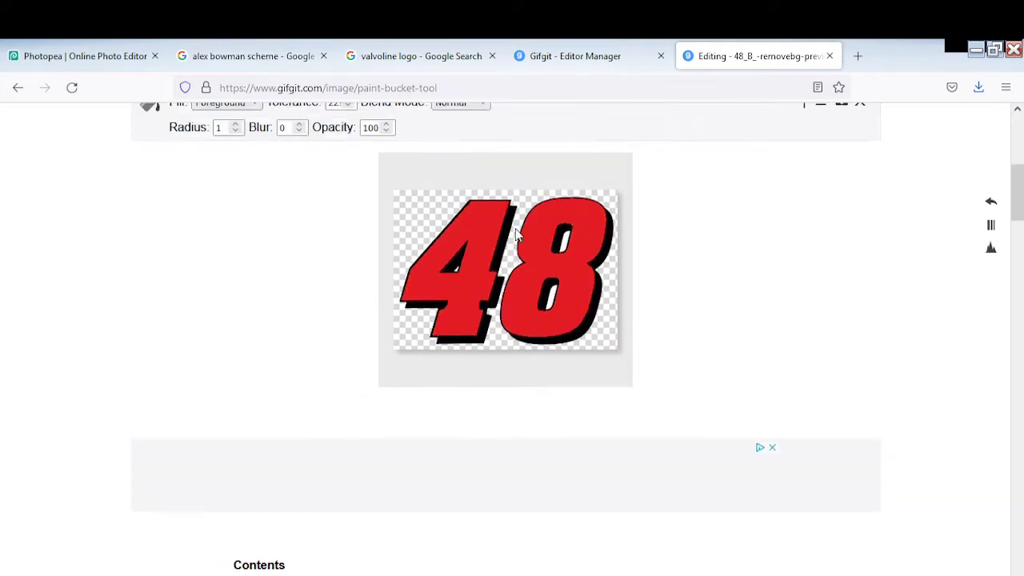
Download the red number as a PNG image named 48.
scroll(516, 232, up, 1)
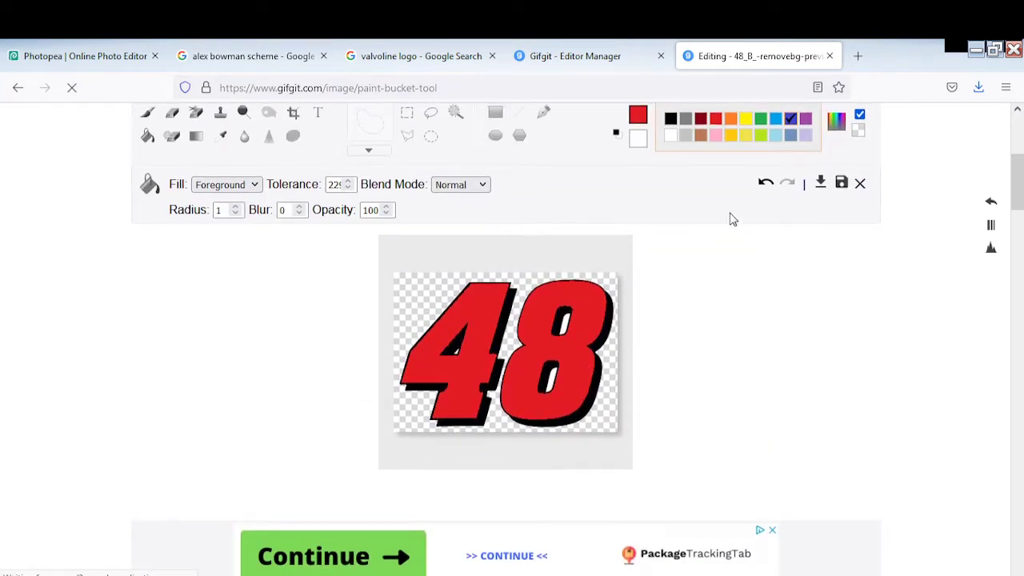
click(821, 184)
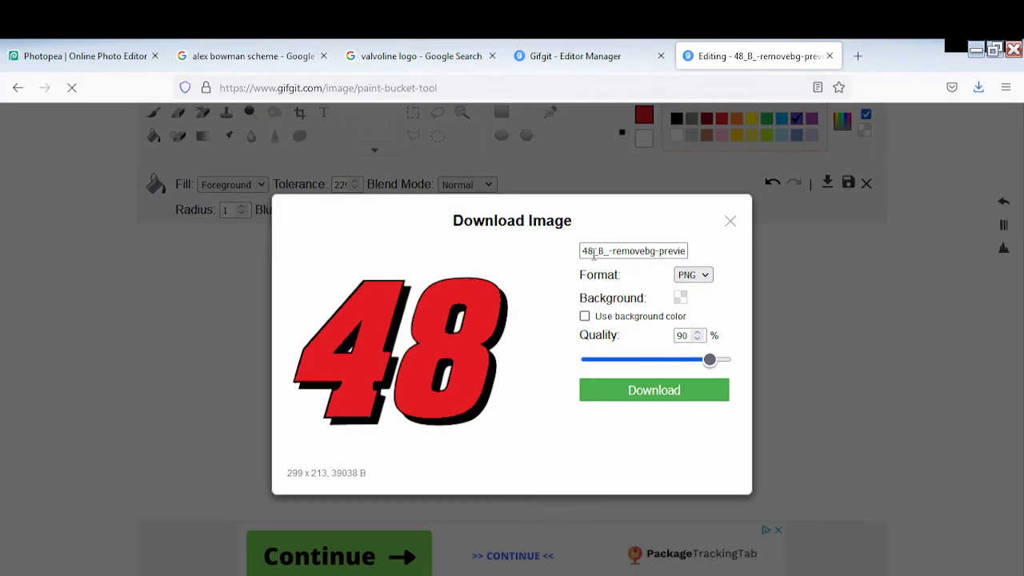
drag(594, 254, 705, 254)
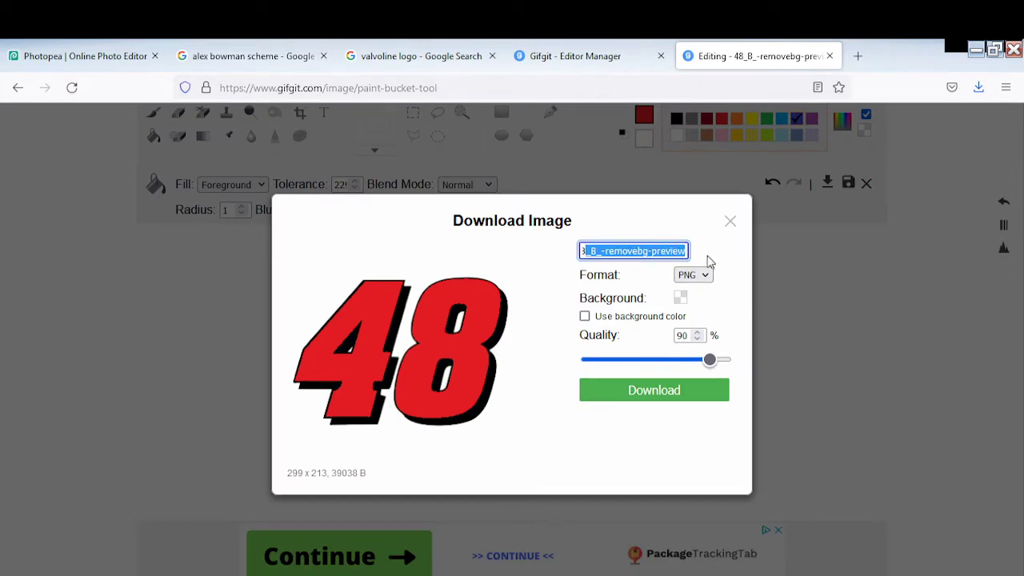
key(BackSpace)
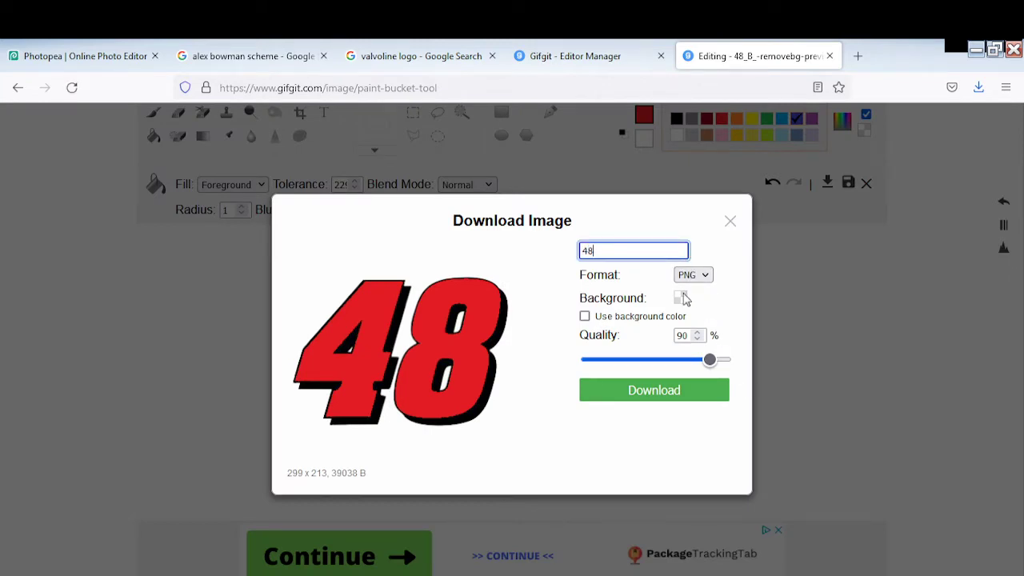
click(680, 388)
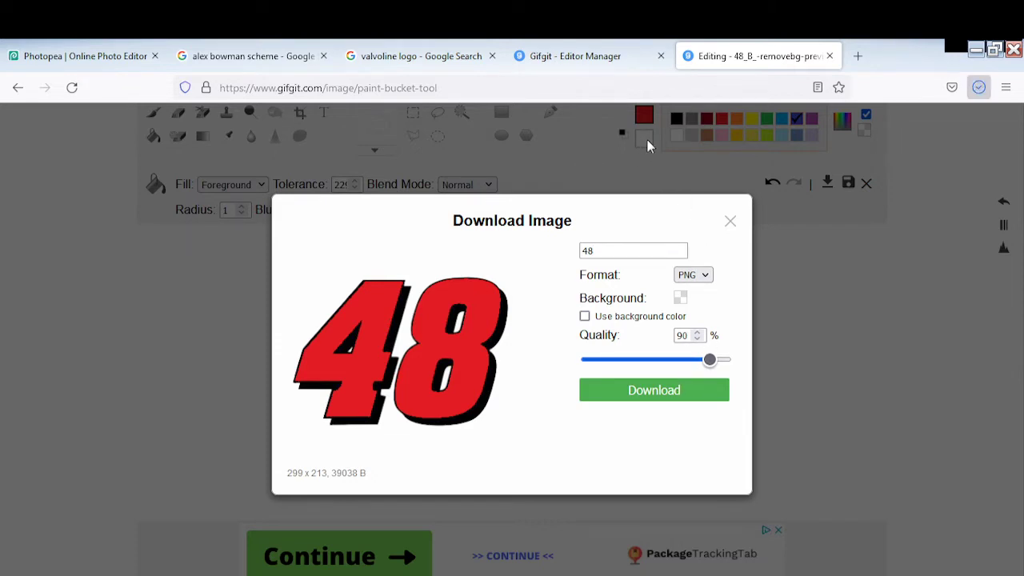
Switch to Photopea and delete the blue 48 layer on the Camaro's roof.
click(86, 47)
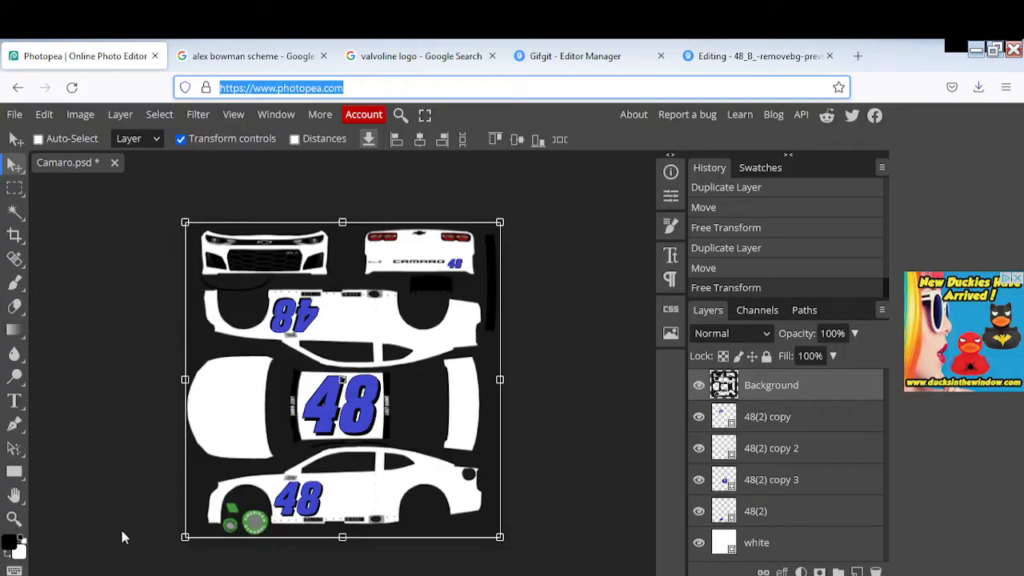
click(763, 490)
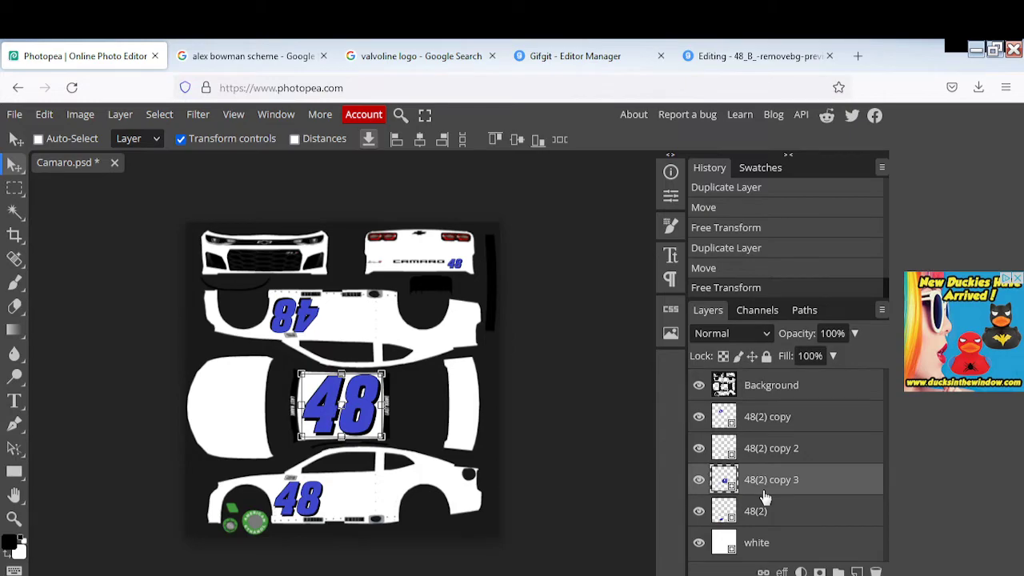
key(Delete)
Place the red 48(3) image from the Downloads folder into the Camaro document.
key(alt+Tab)
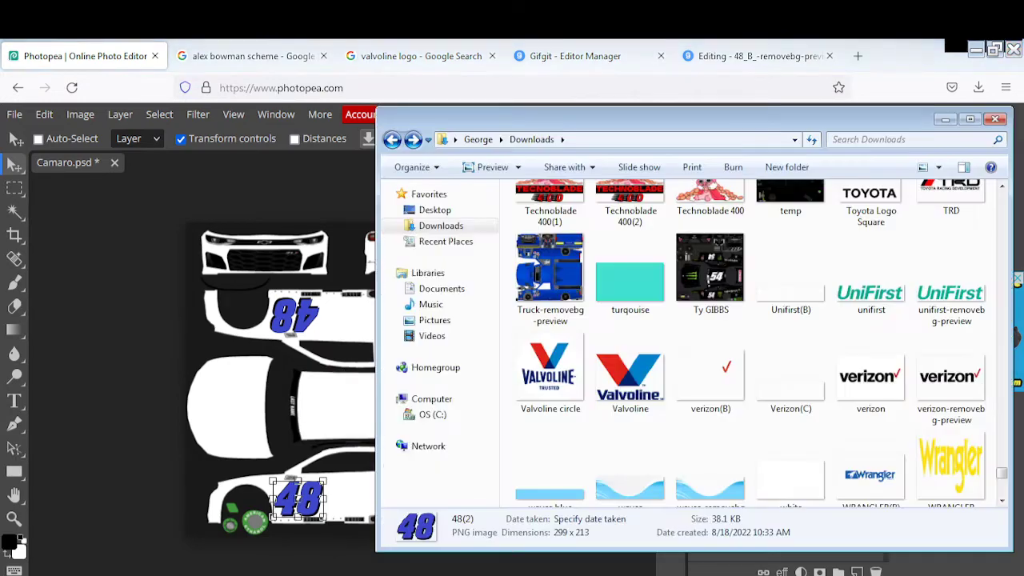
scroll(629, 352, up, 10)
scroll(662, 352, up, 20)
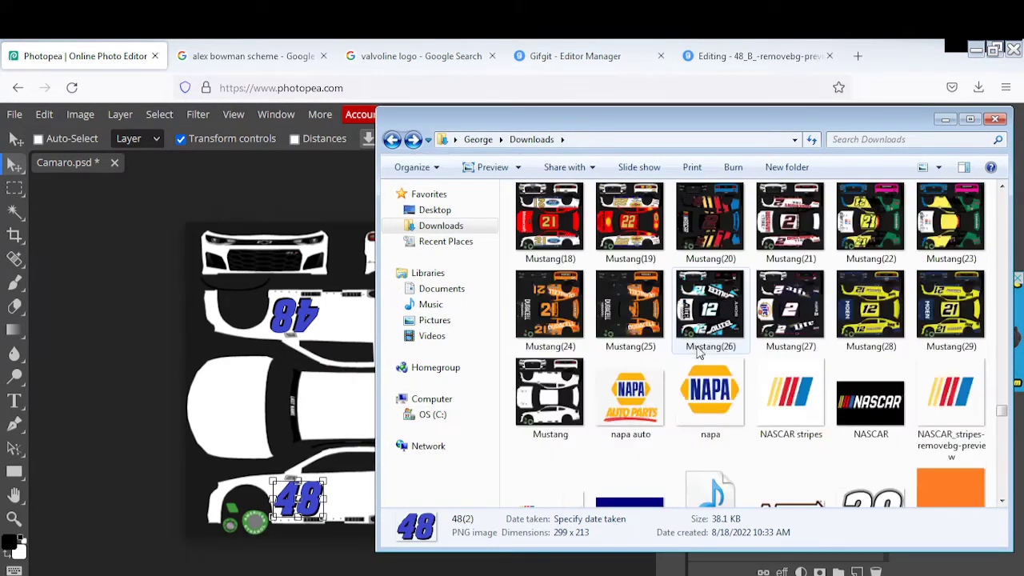
scroll(700, 356, up, 20)
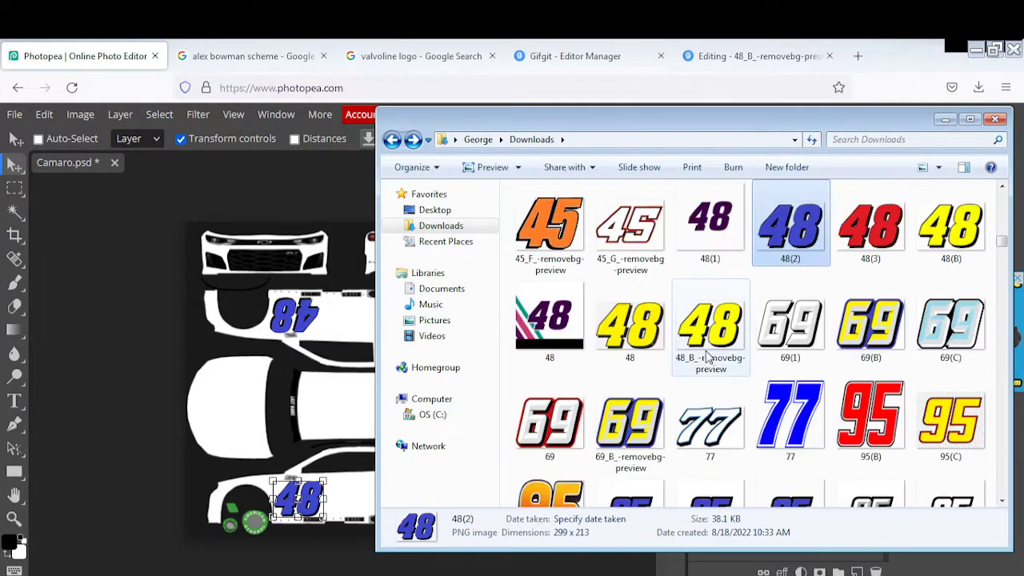
click(876, 236)
drag(550, 232, 349, 348)
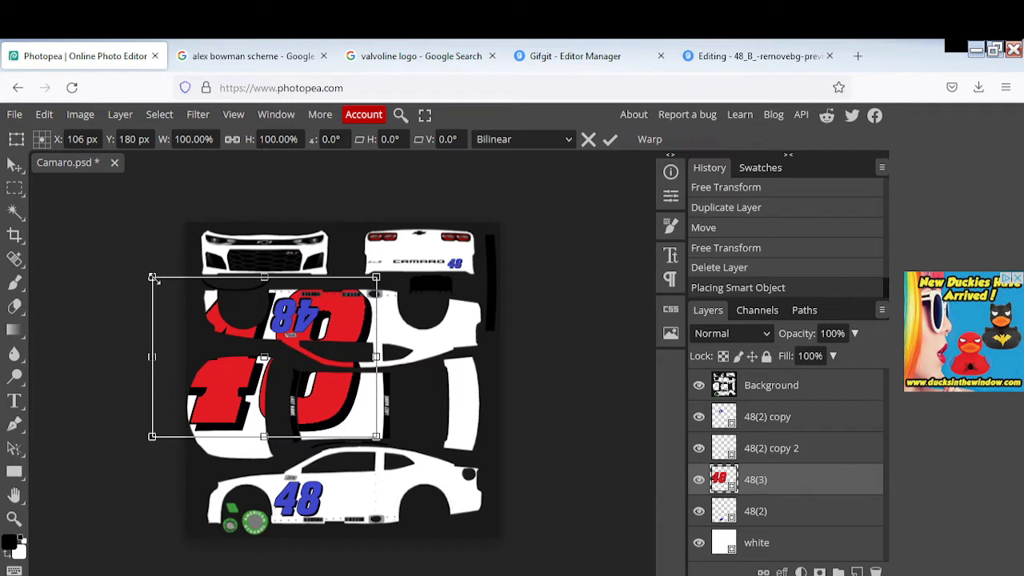
Scale the red 48 to about 31% width and 36% height, centre it on the roof and apply the transform.
drag(152, 277, 305, 378)
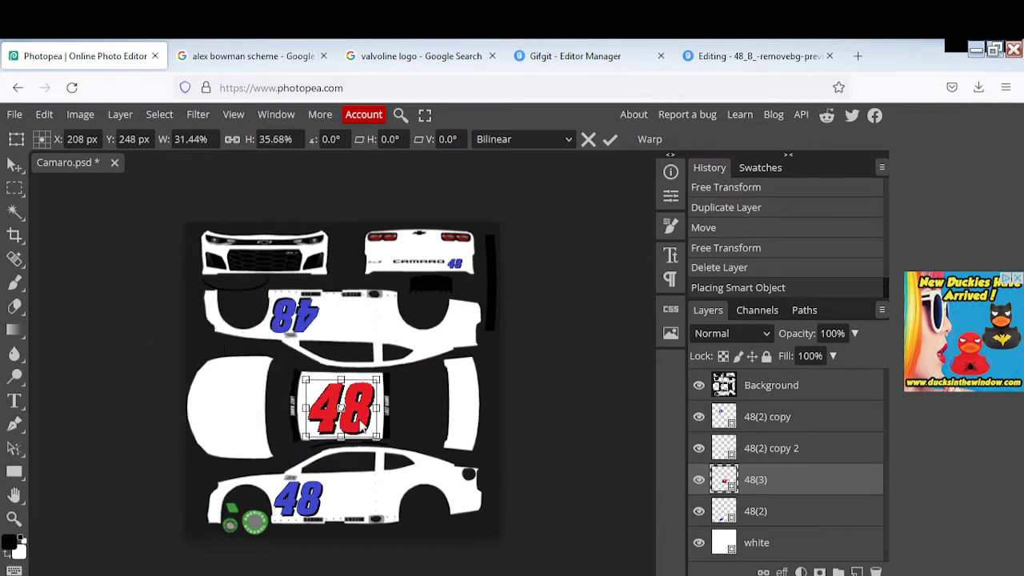
drag(362, 426, 364, 424)
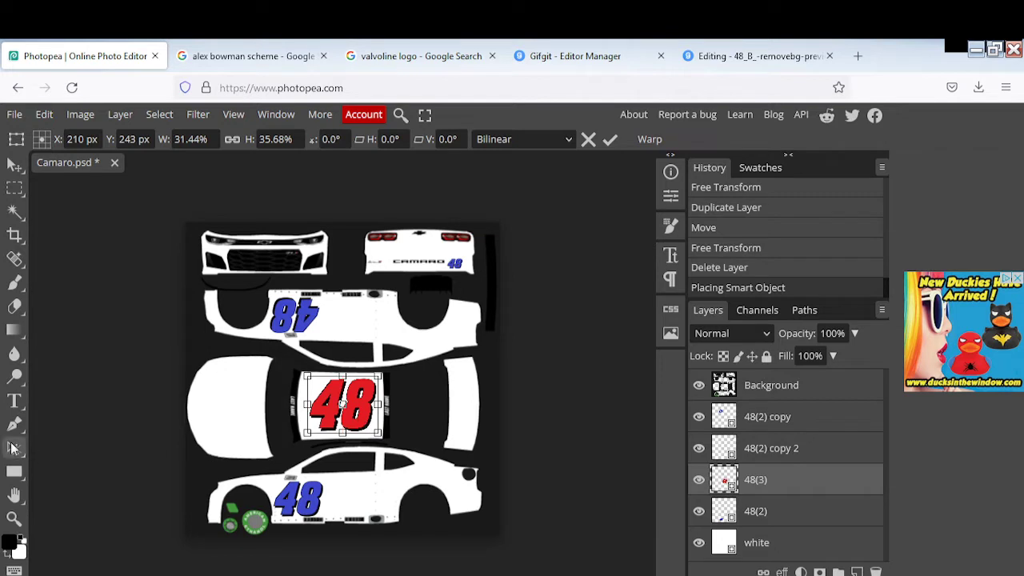
click(14, 471)
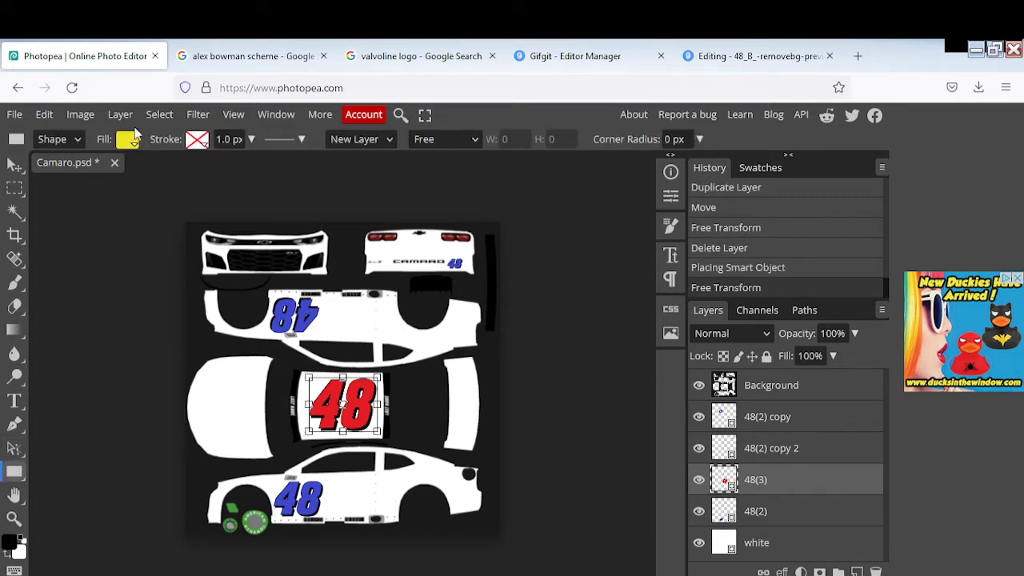
Draw a dark blue filled rectangle with no stroke that covers the whole hood of the Camaro.
click(129, 140)
click(178, 228)
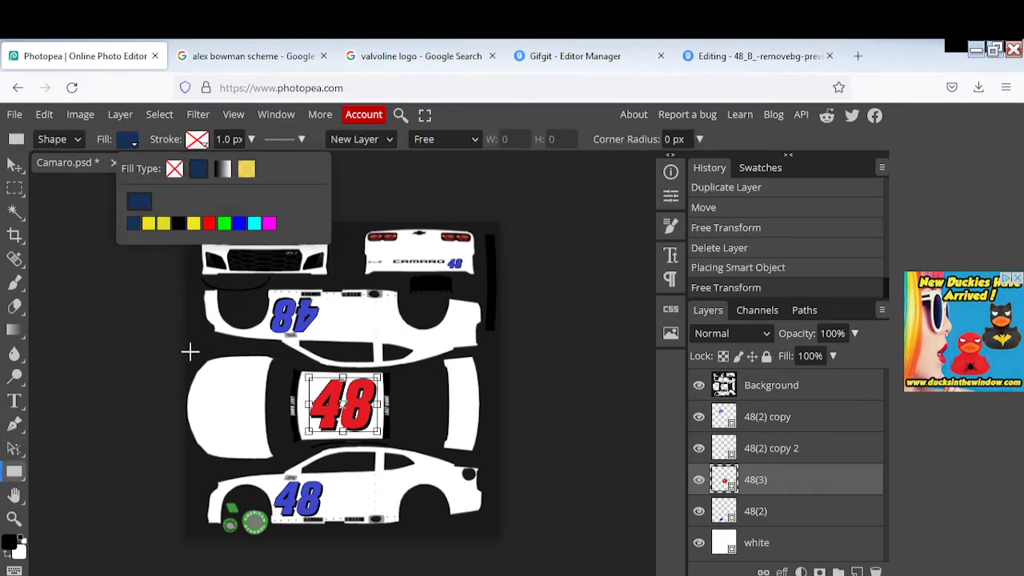
drag(186, 337, 279, 467)
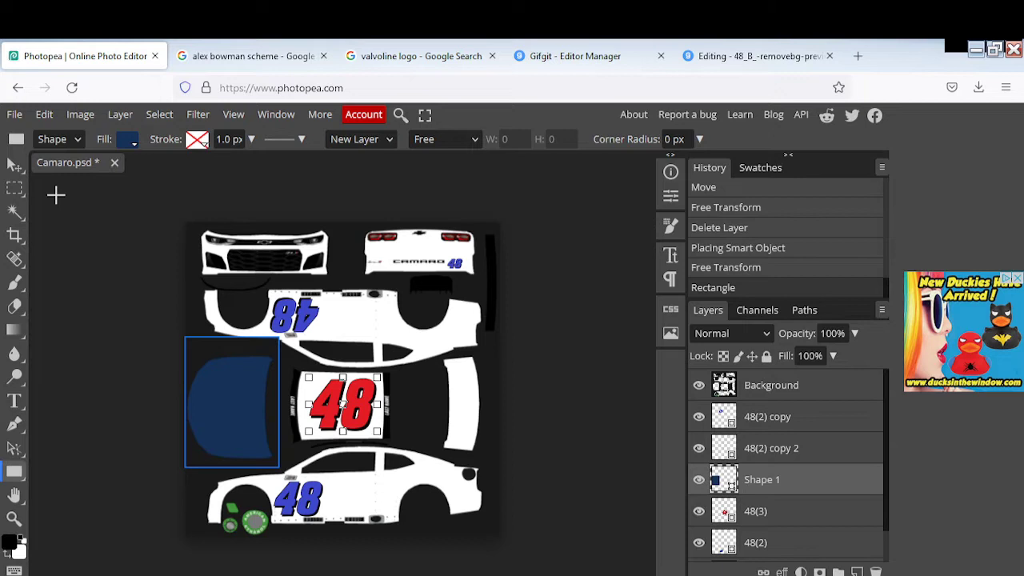
Resize the hood rectangle to 113.60% width and 94.25% height, extending it past the front edge, and apply the transform.
click(14, 164)
click(242, 344)
drag(242, 345, 242, 349)
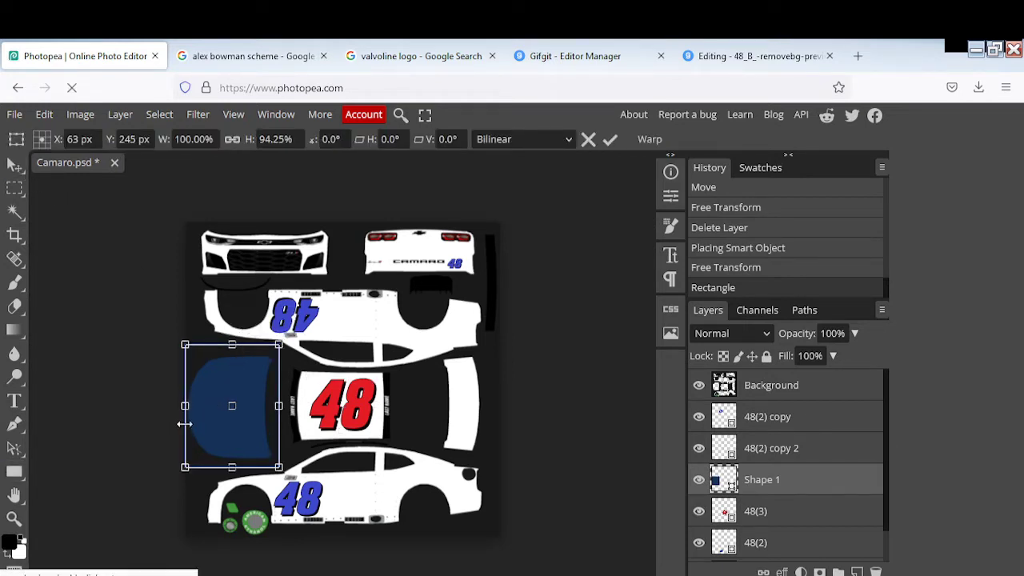
drag(173, 425, 172, 425)
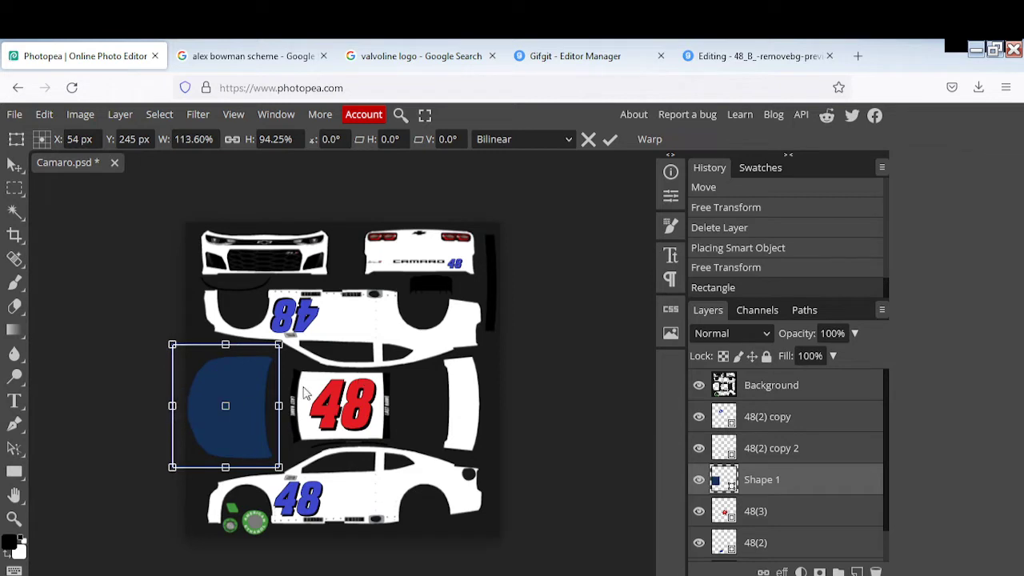
click(777, 483)
Try a tilted, widened duplicate of the blue rectangle across the lower part of the upper car side, and delete it.
right_click(776, 482)
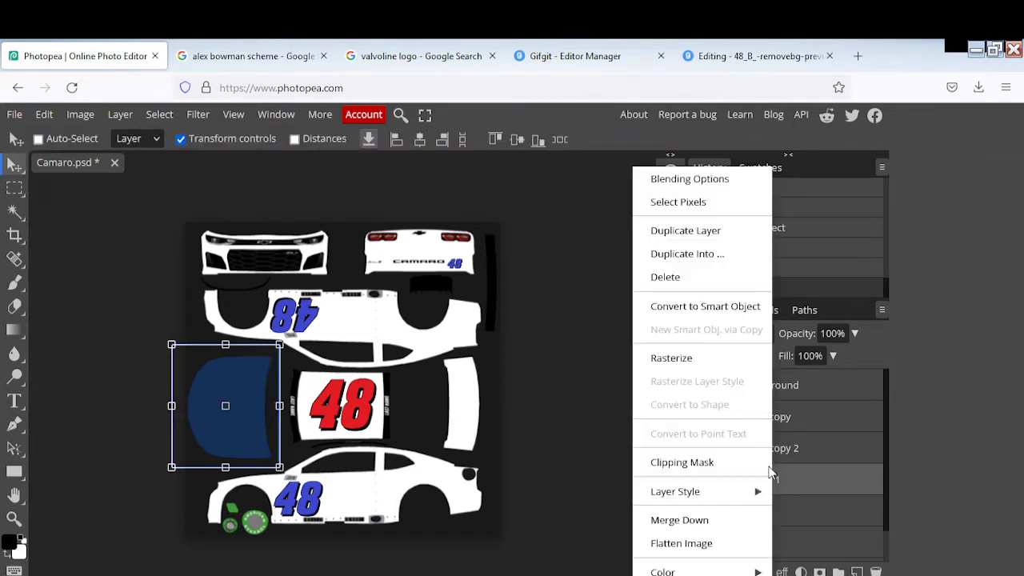
click(714, 230)
drag(250, 428, 345, 370)
drag(392, 292, 357, 332)
click(776, 488)
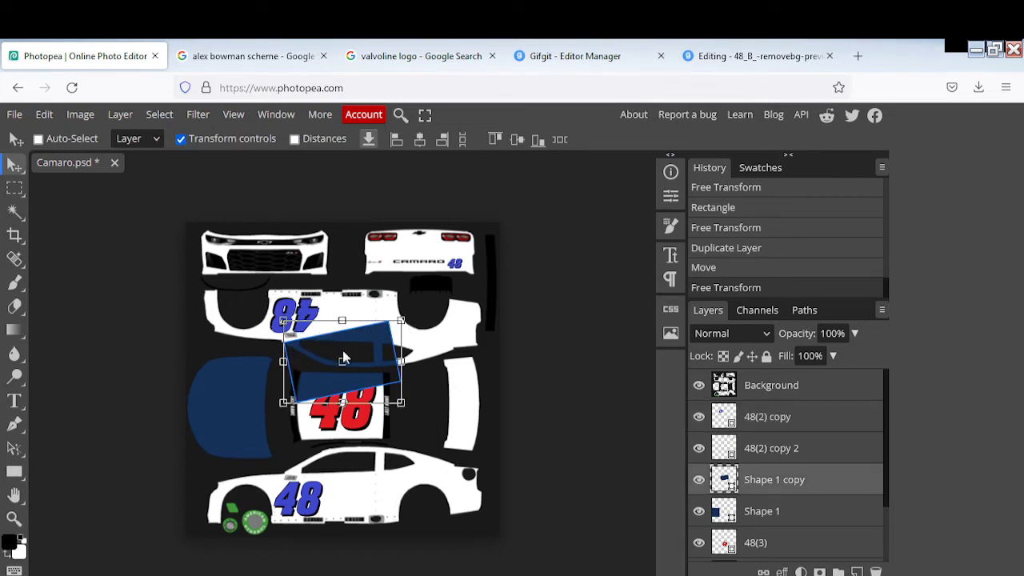
key(ctrl+t)
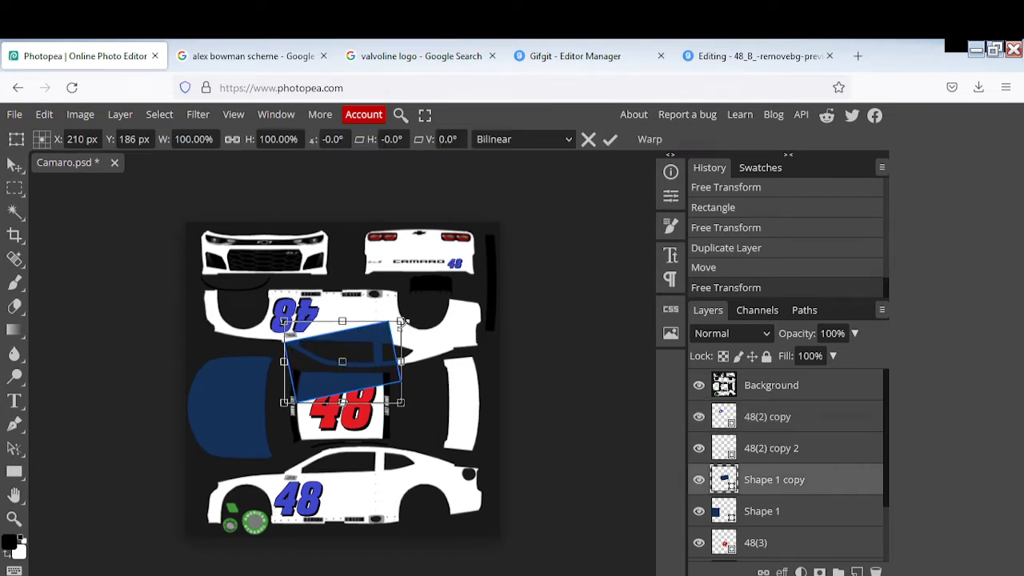
drag(403, 318, 484, 324)
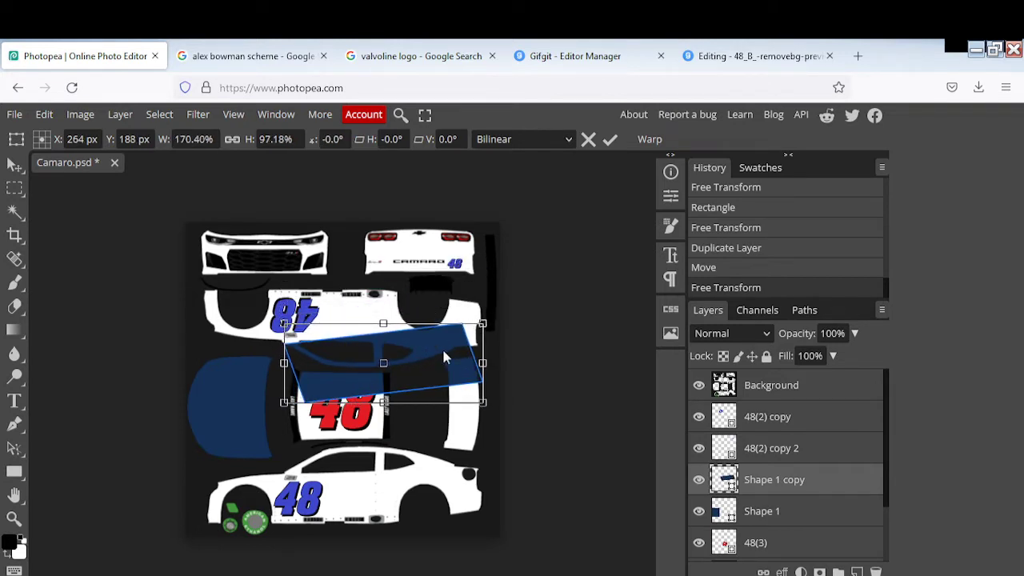
key(Return)
key(Delete)
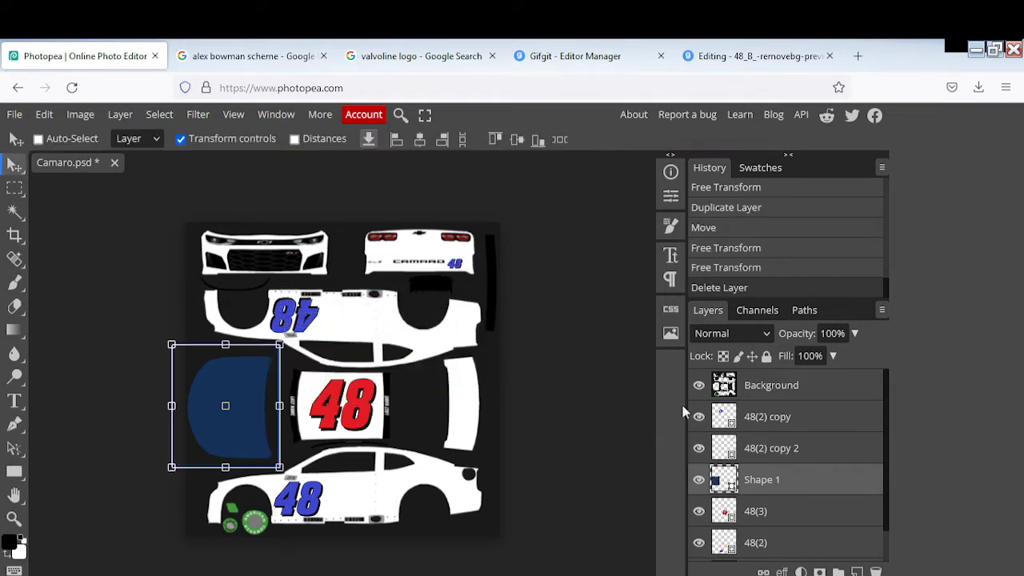
Duplicate the Shape 1 layer and place the copy over the Camaro's roof.
right_click(741, 479)
click(792, 233)
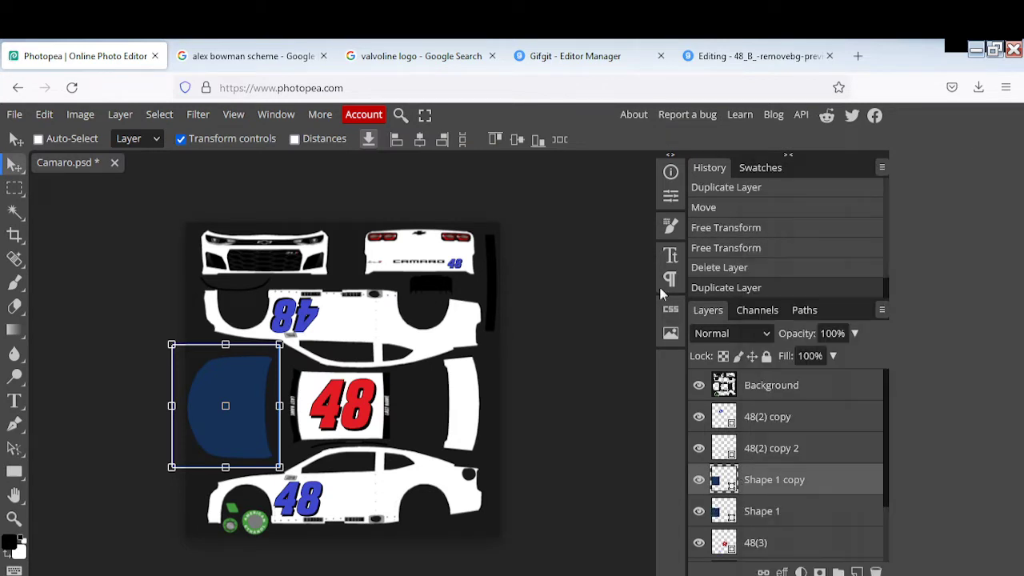
drag(313, 389, 394, 405)
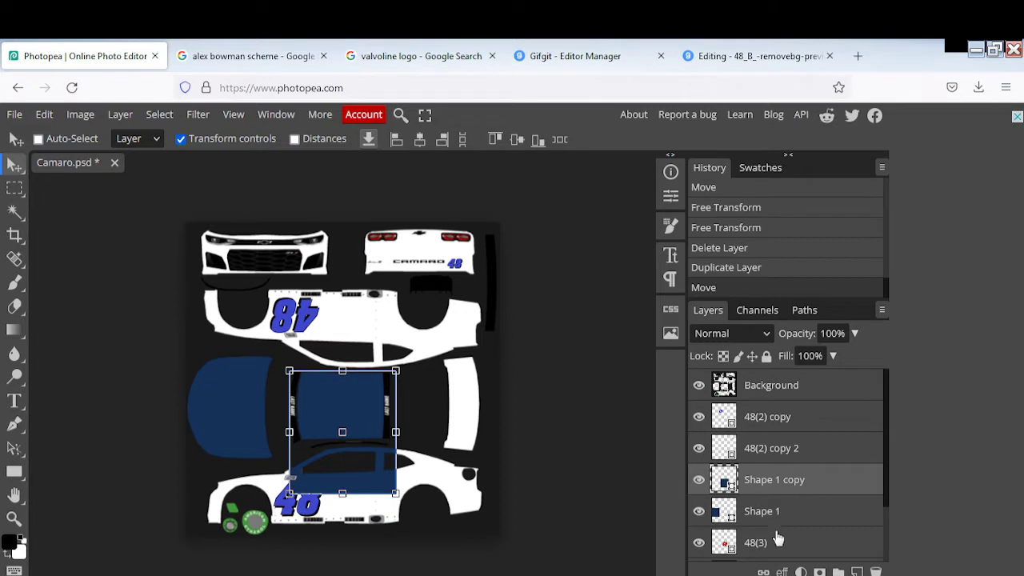
Move the 48(3) and 48(2) number layers above the blue shape layers.
drag(775, 542, 771, 437)
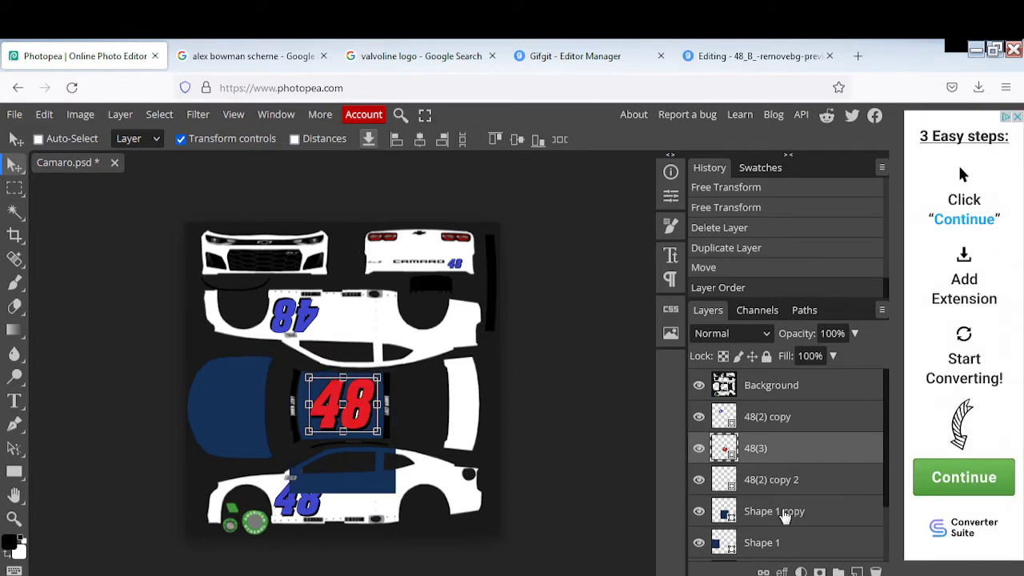
scroll(785, 516, down, 1)
drag(780, 472, 782, 416)
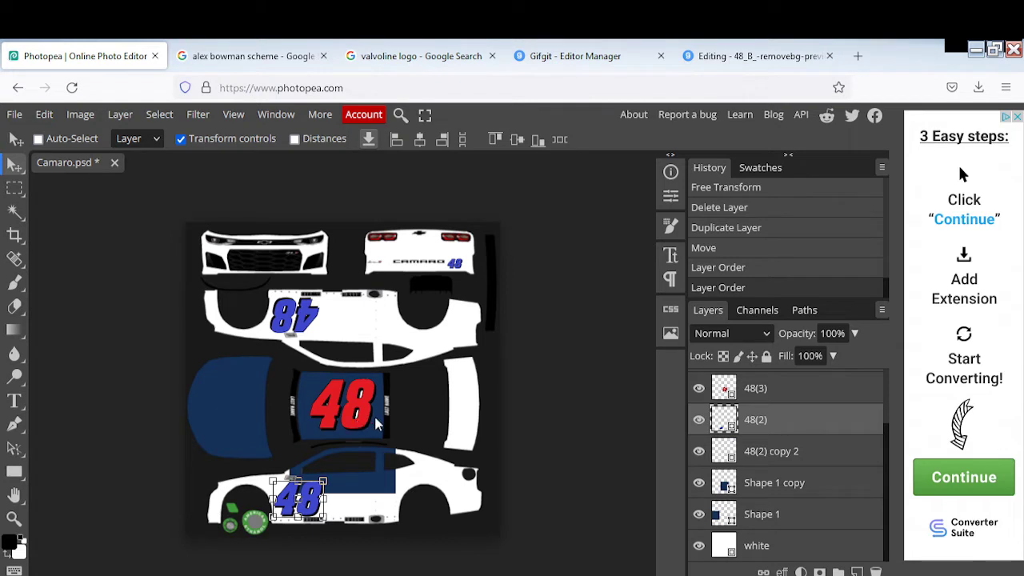
Reduce the Shape 1 copy to 59.76% height so it covers only the roof.
click(745, 484)
drag(360, 498, 391, 449)
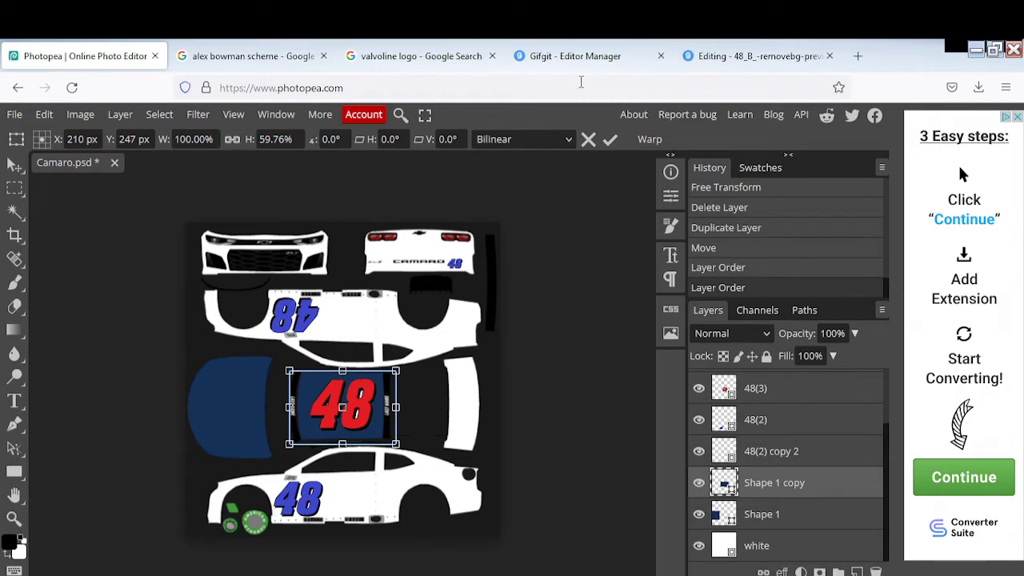
Switch to the Gifgit editor holding the red 48 and dismiss its image download dialog.
click(583, 58)
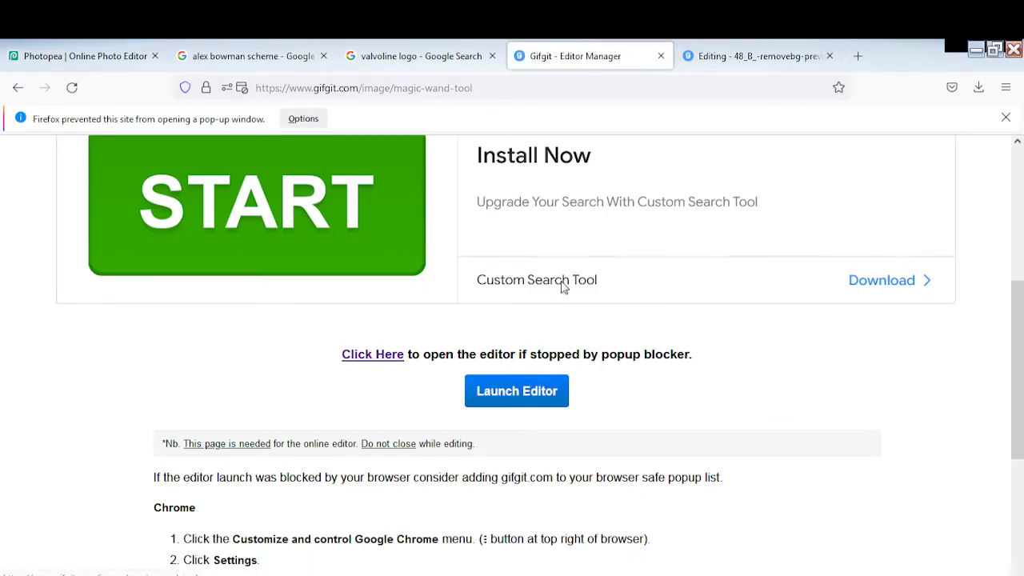
click(660, 56)
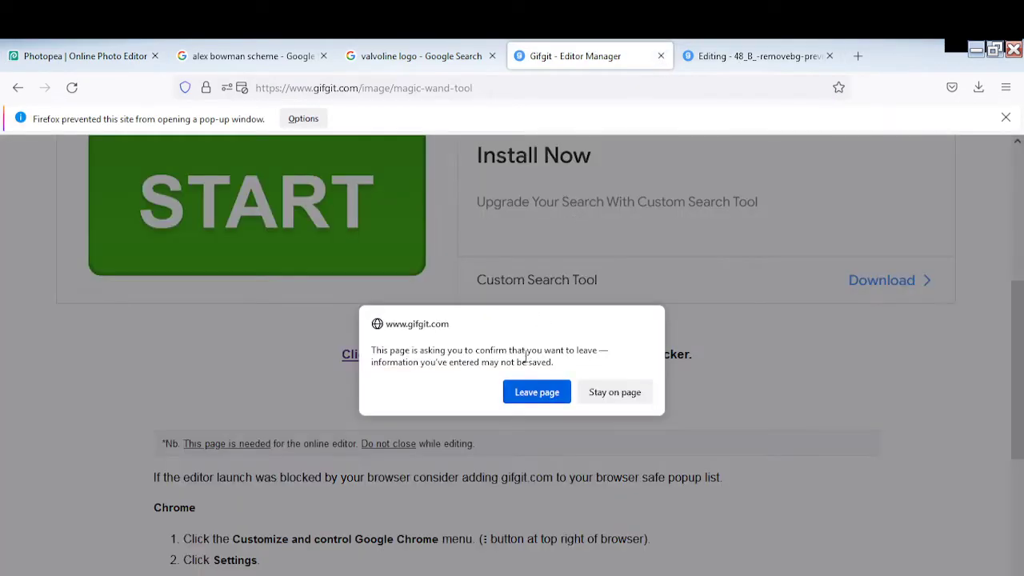
click(616, 392)
click(726, 52)
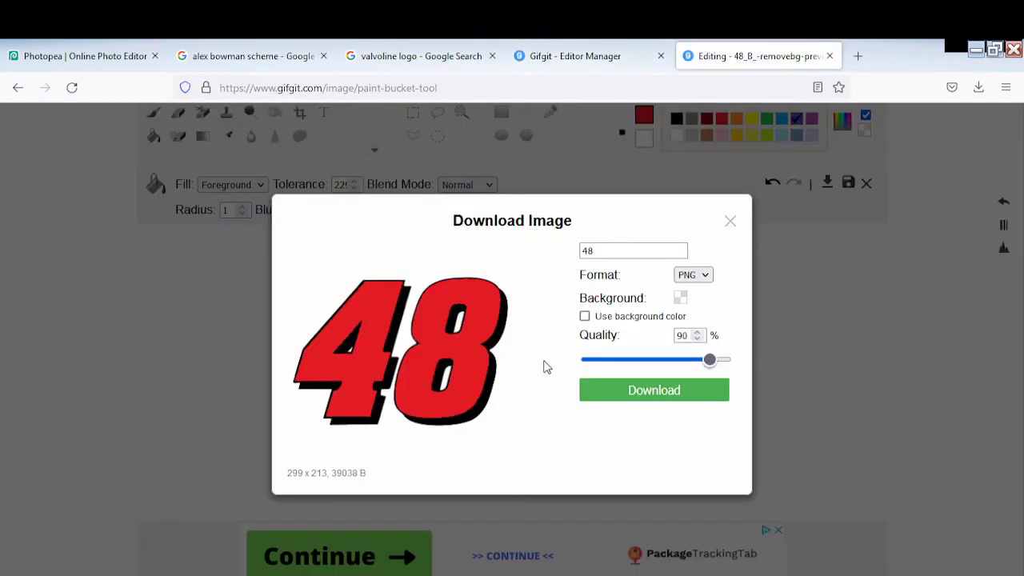
click(730, 221)
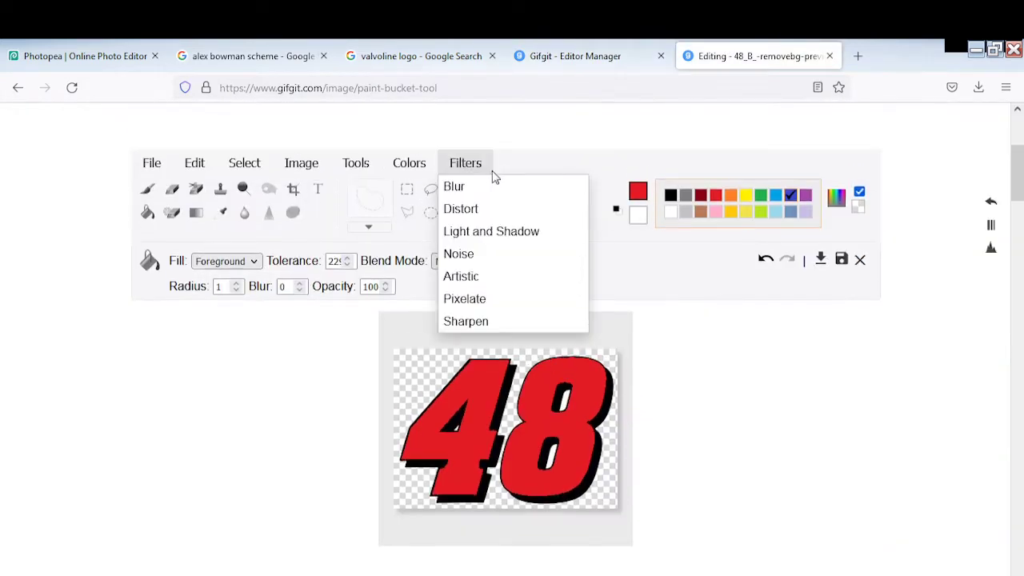
Try to select the white upper hole of the 8 with the Magic Wand at tolerance 177.
click(453, 193)
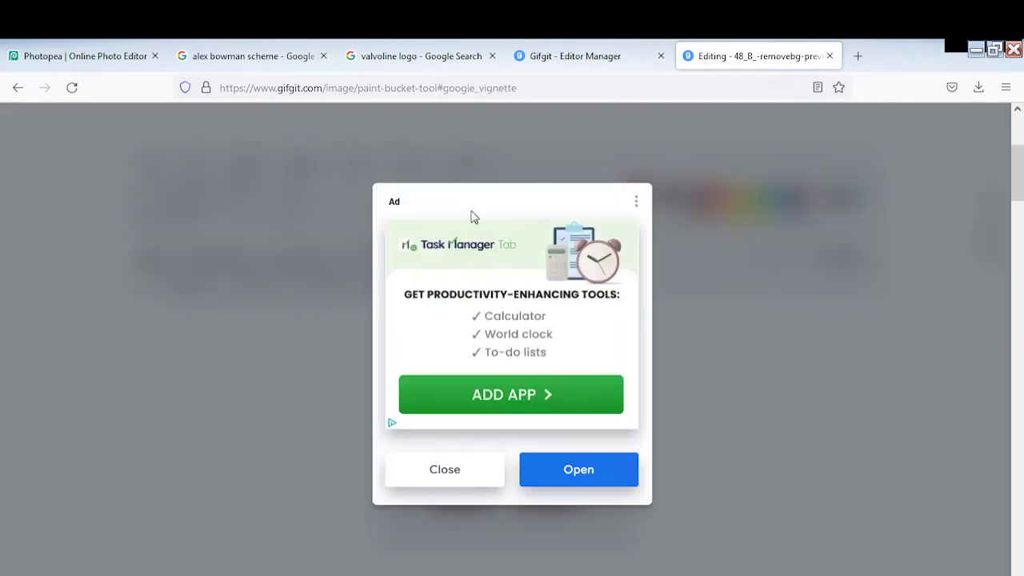
click(448, 470)
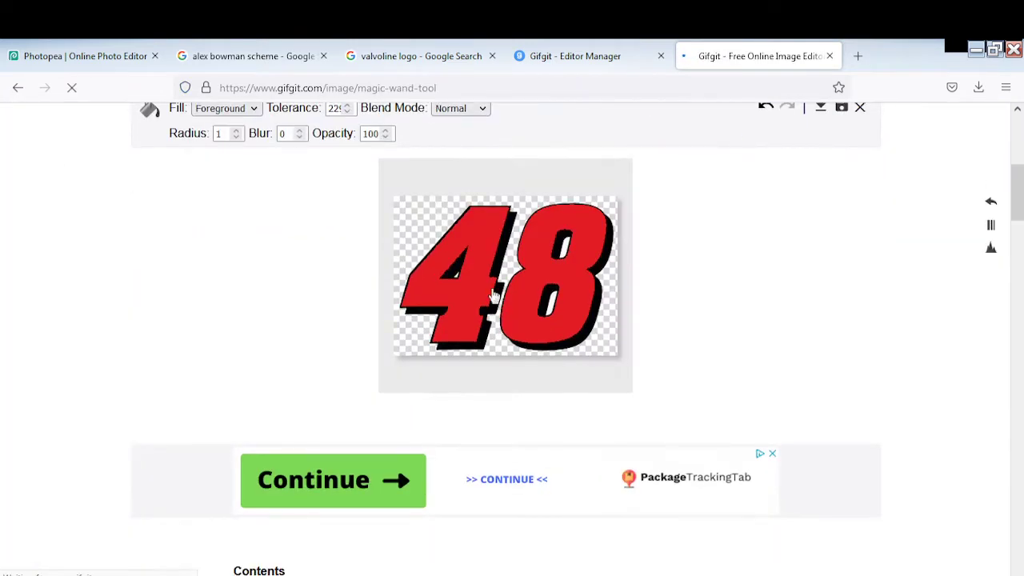
scroll(480, 344, down, 5)
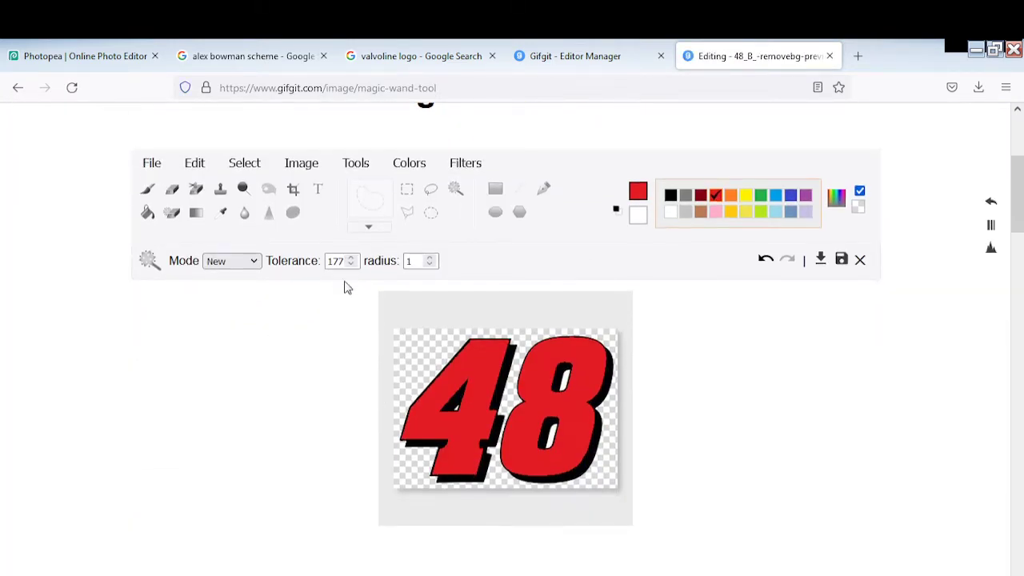
click(559, 384)
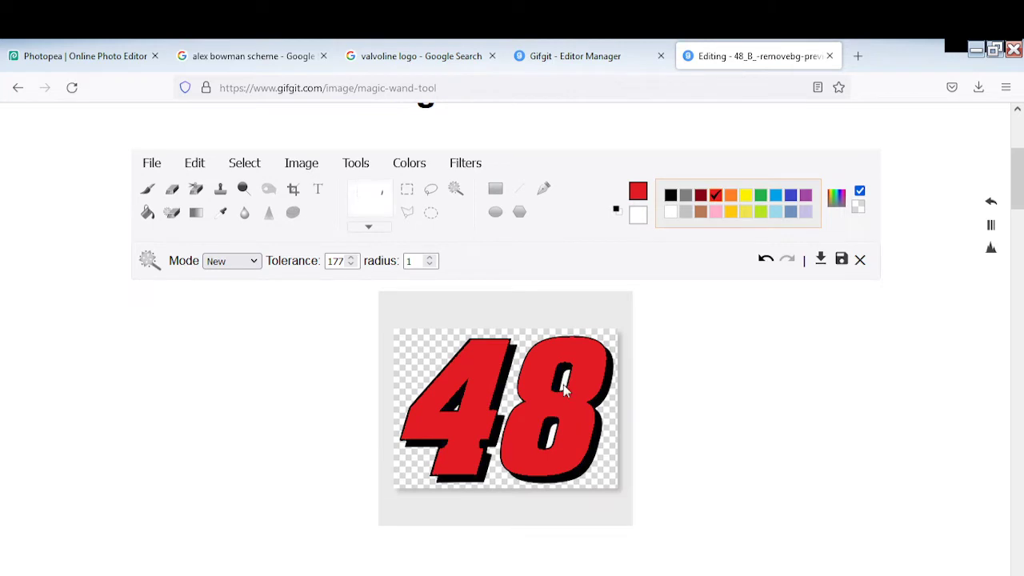
Raise the Magic Wand tolerance to 191 and switch to an eraser tool for the white areas of the 8.
click(352, 259)
click(352, 262)
click(196, 190)
scroll(590, 354, down, 3)
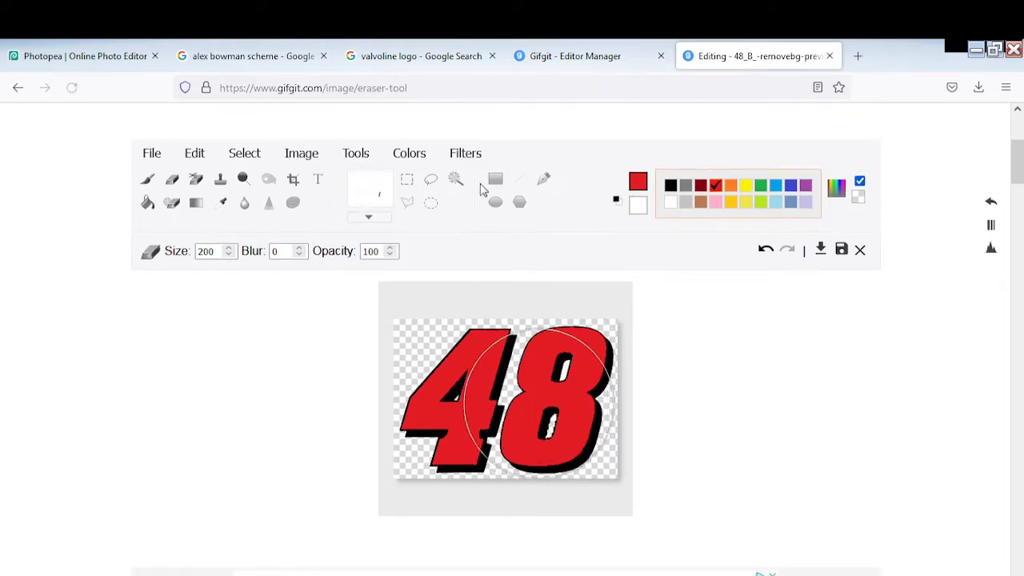
Retry the Magic Wand on the upper hole of the 8 and lower the tolerance to 185.
click(456, 178)
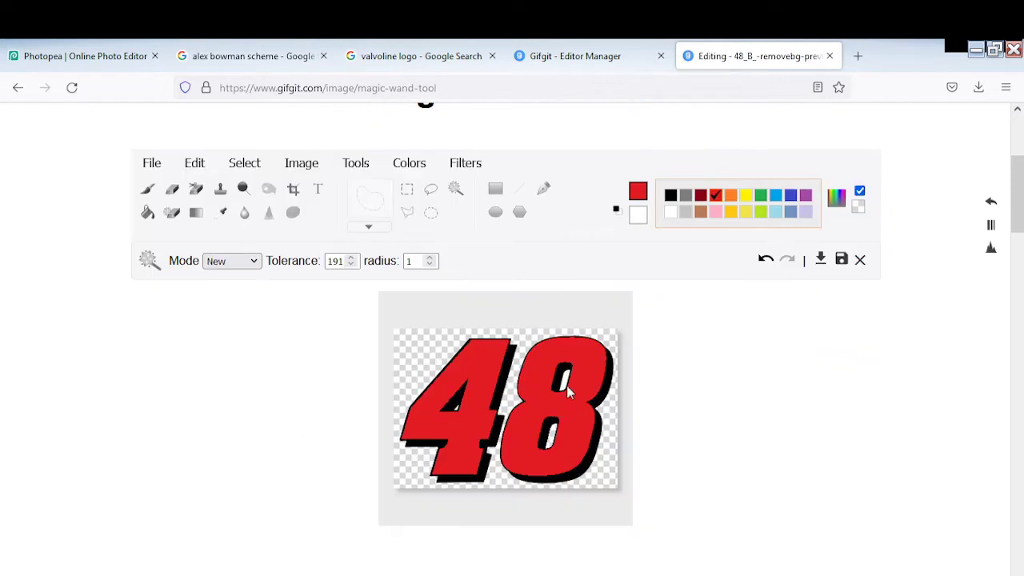
click(565, 386)
click(355, 162)
click(465, 163)
click(457, 190)
scroll(493, 229, down, 7)
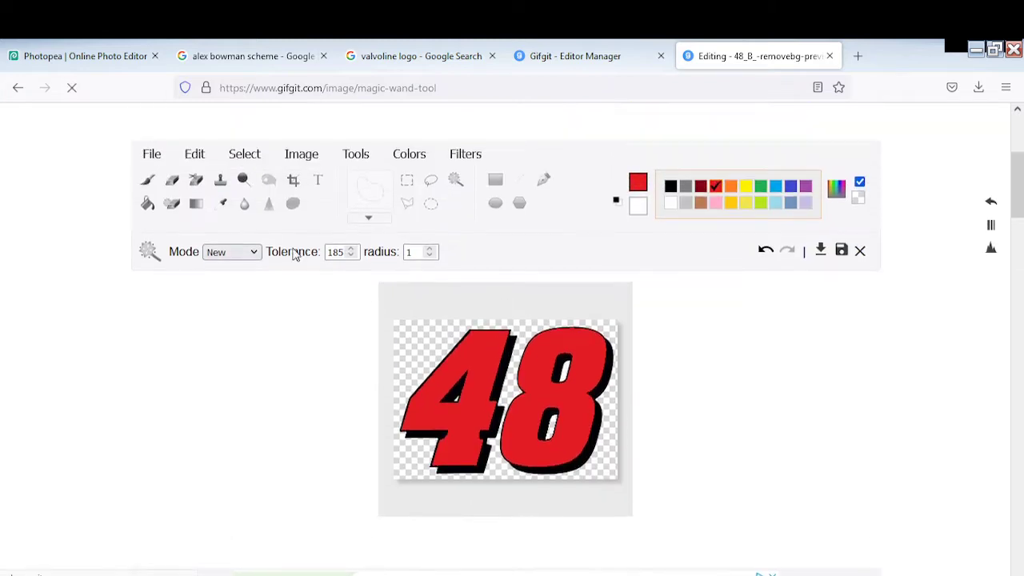
Clear the selection on the red 48 and reload the editor page.
click(254, 167)
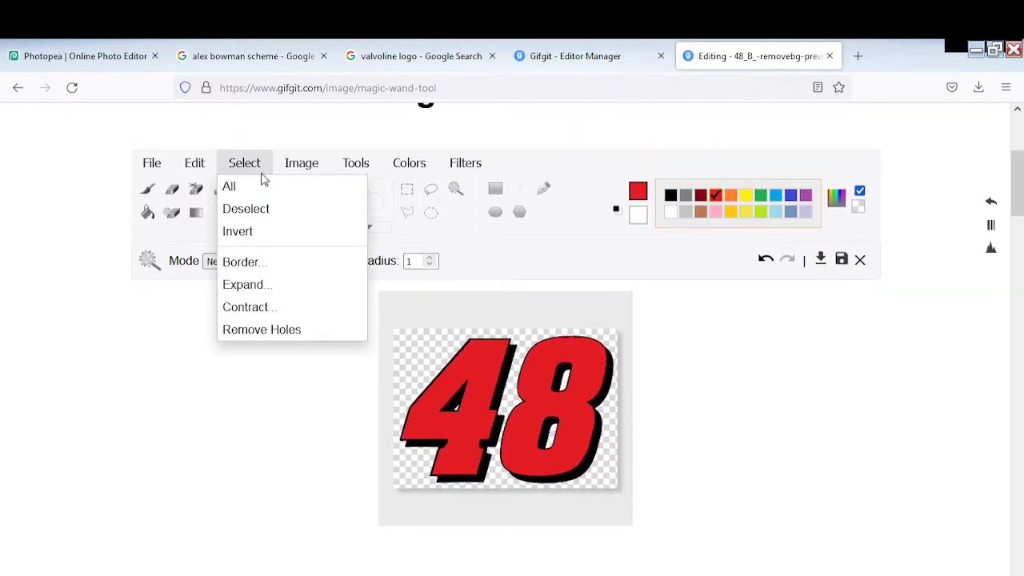
click(254, 210)
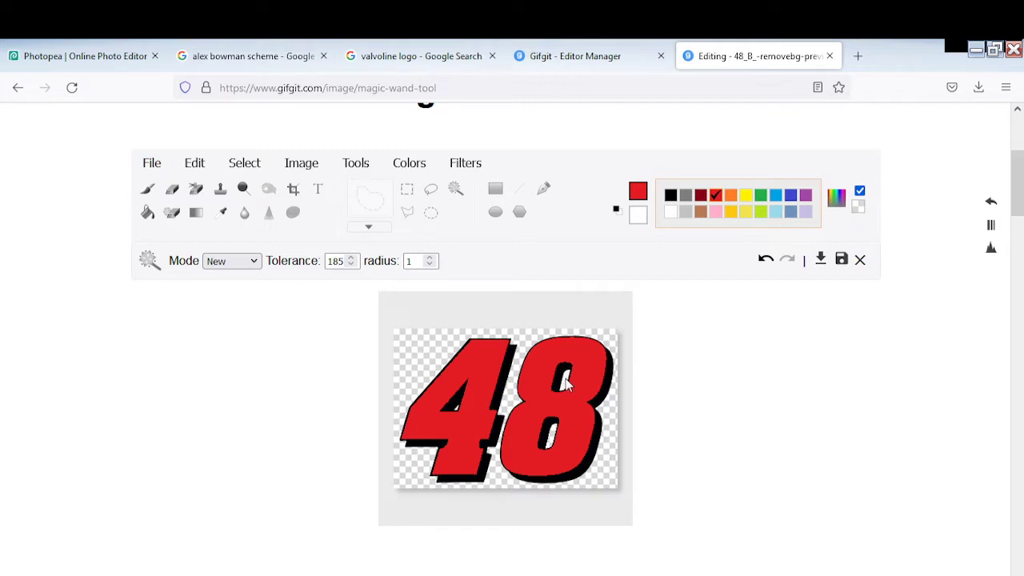
click(247, 164)
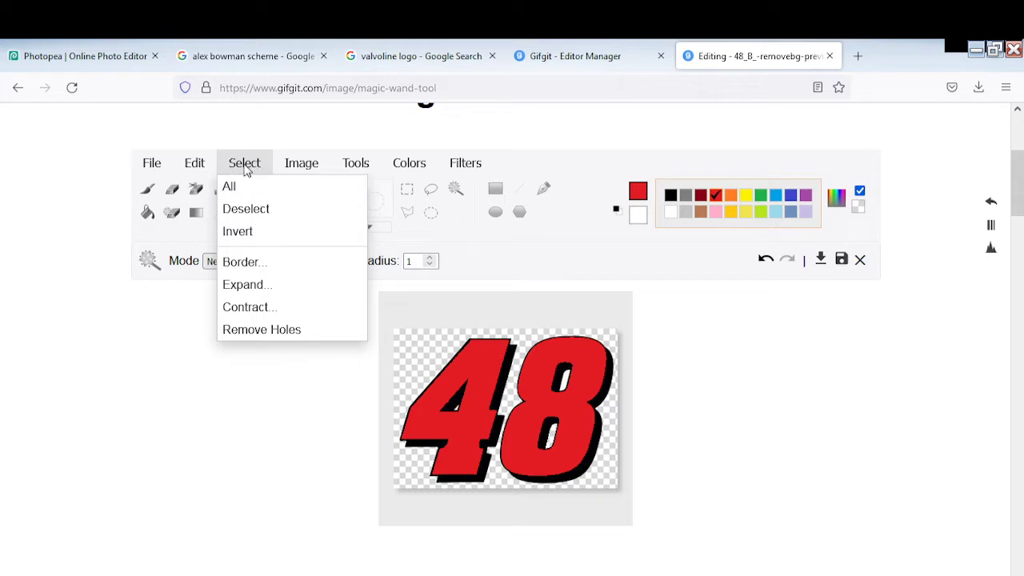
click(72, 87)
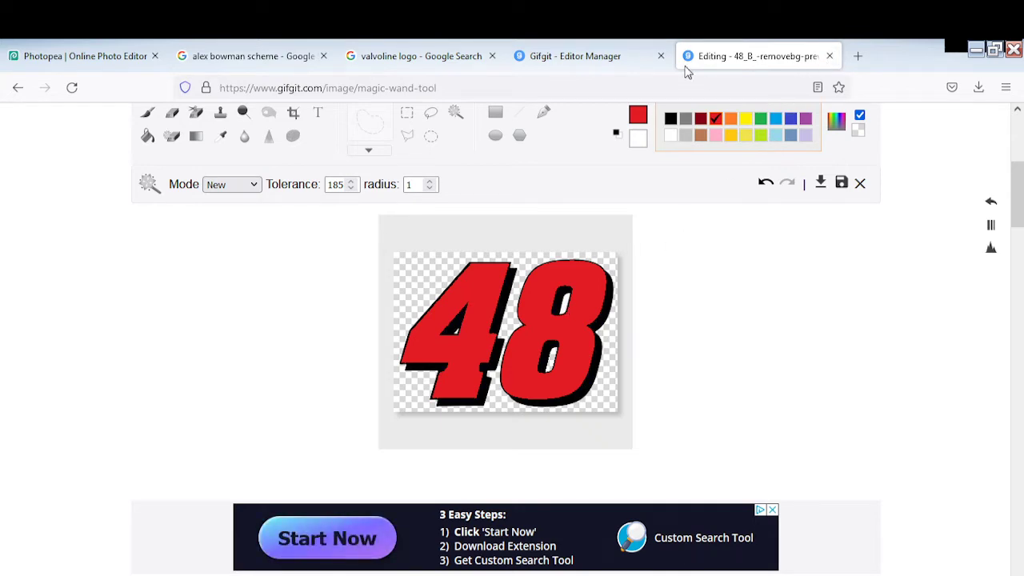
Close both open Gifgit pages and open Gifgit's Magic Wand Tool page afresh.
click(662, 56)
click(537, 392)
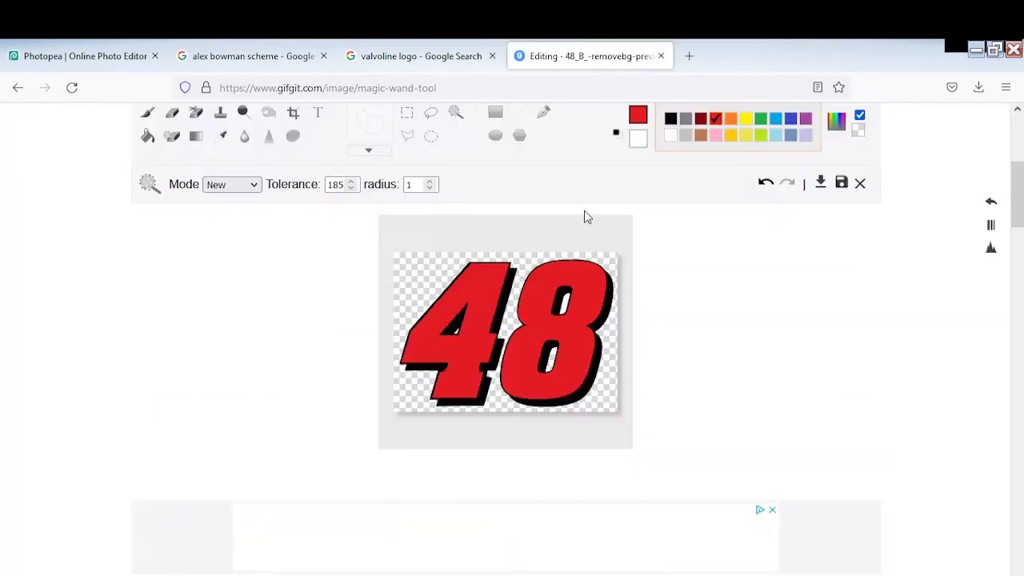
click(660, 56)
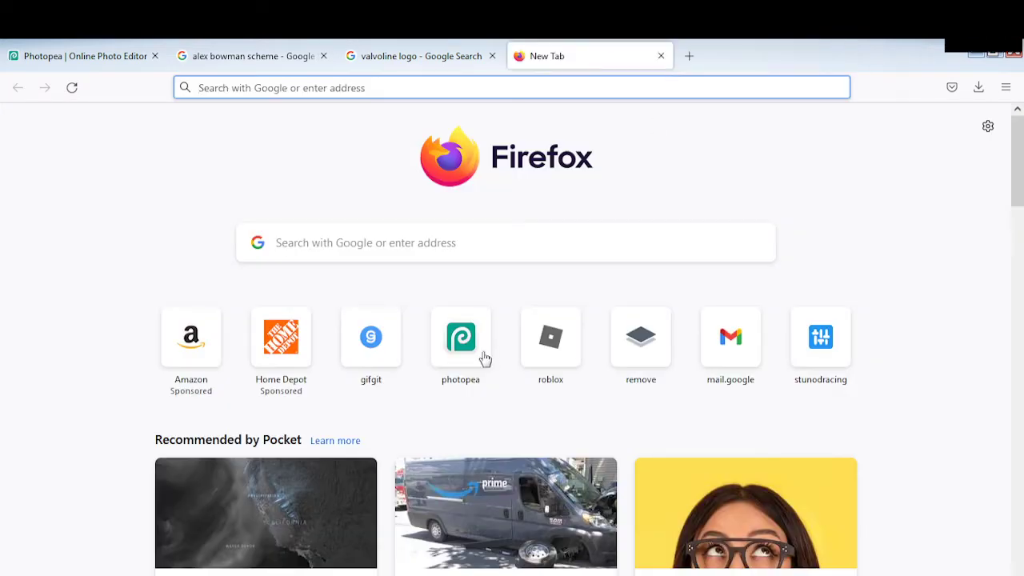
click(368, 358)
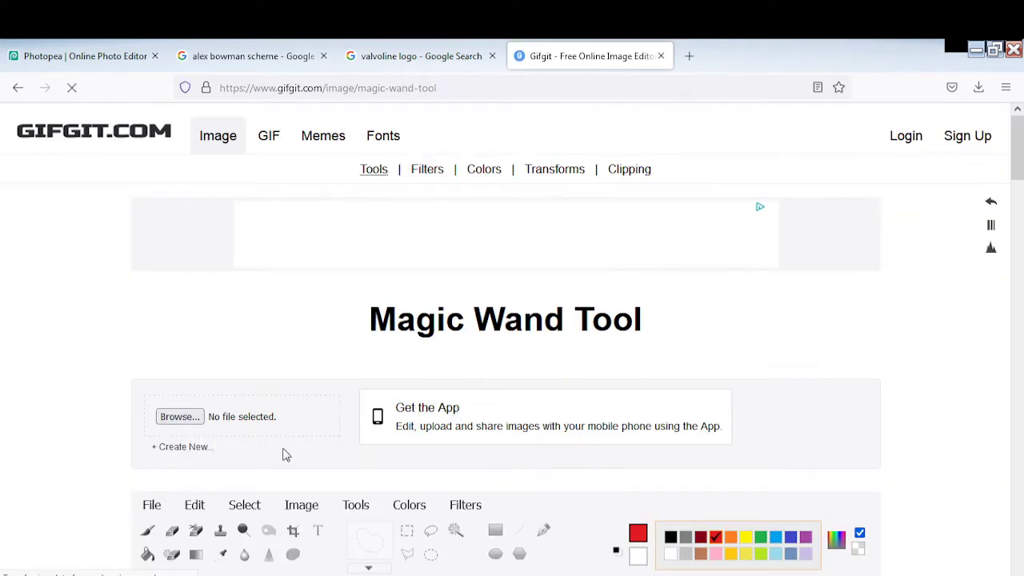
Load the red 48(3) image from the Downloads folder and launch the Gifgit editor for it.
click(179, 417)
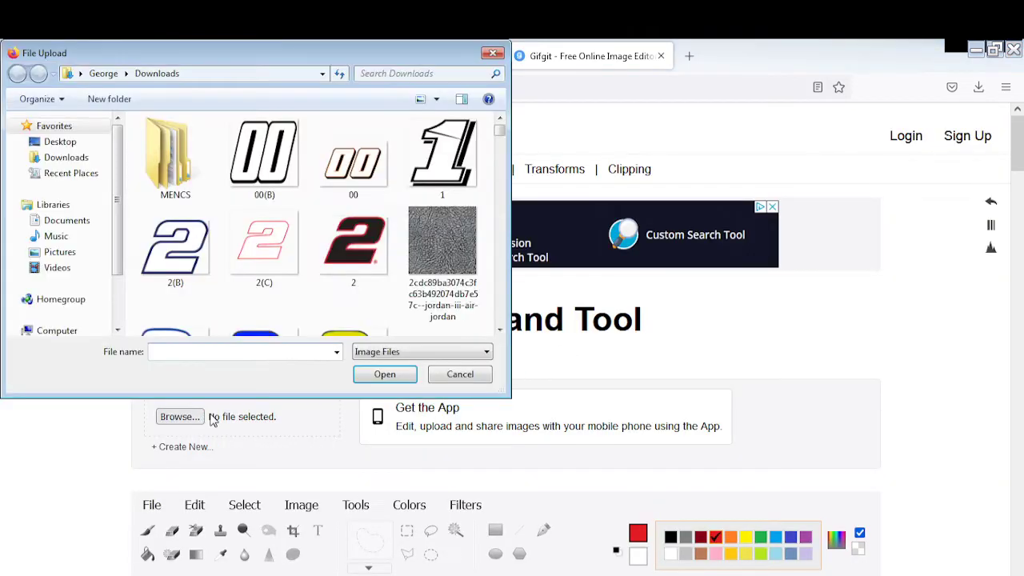
drag(499, 131, 499, 160)
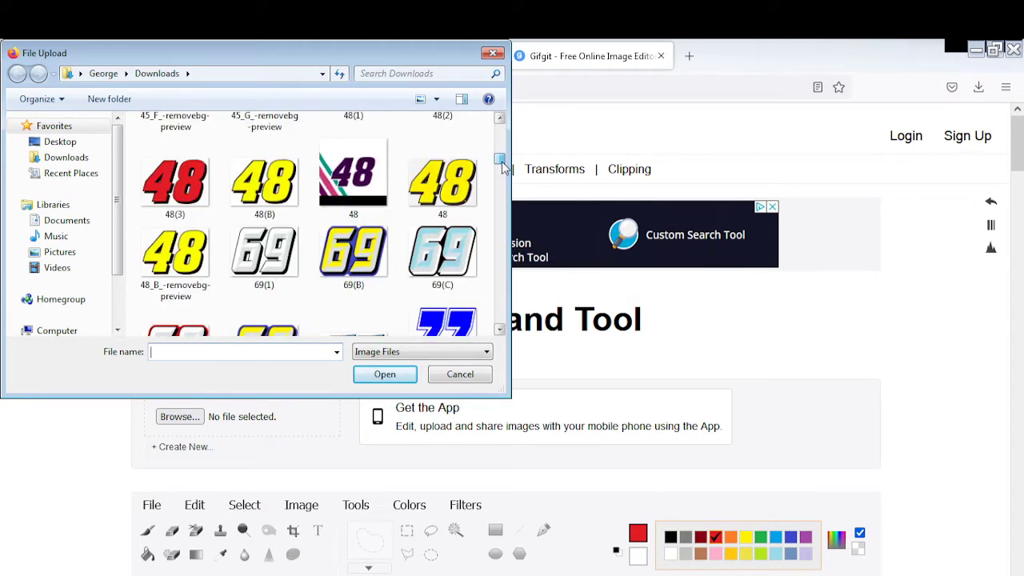
click(207, 198)
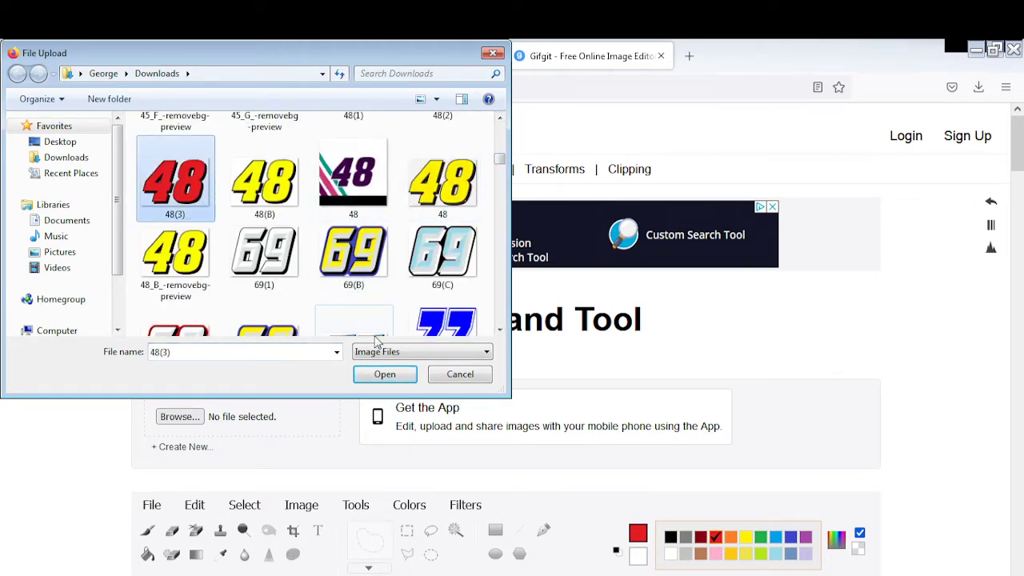
click(384, 374)
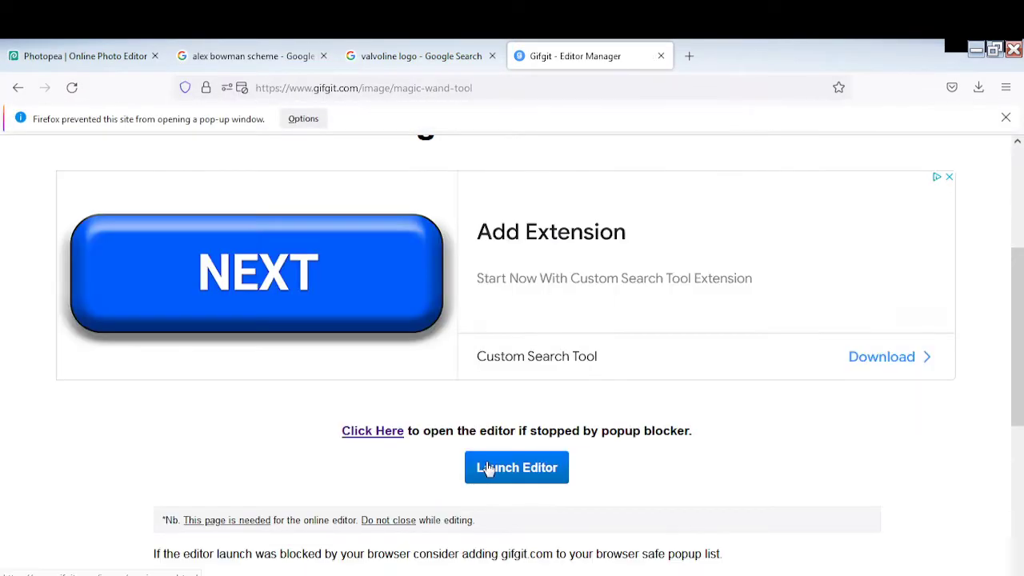
click(489, 470)
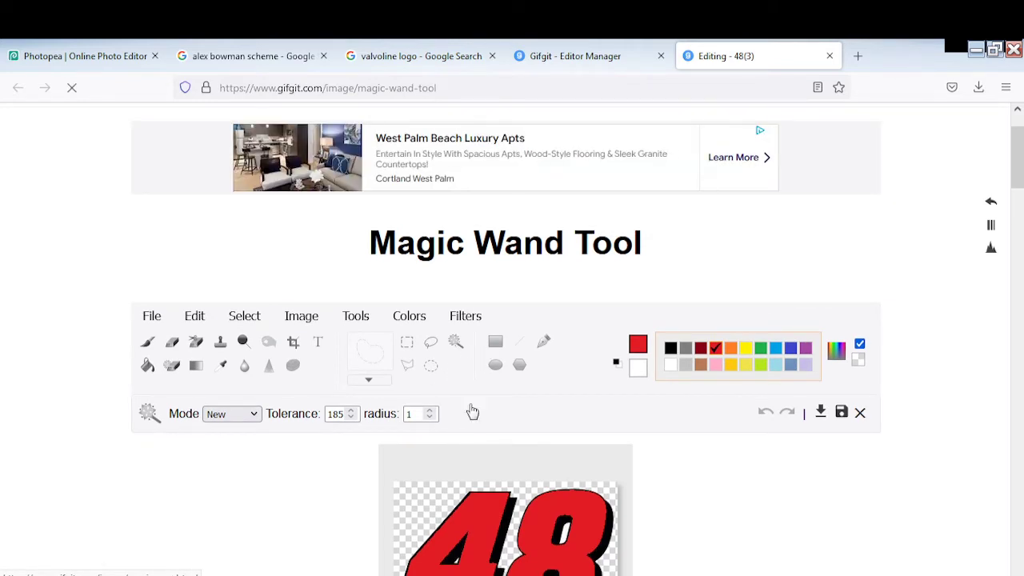
Select the white upper hole of the red 8 with the Magic Wand and erase it with the size 200 eraser.
scroll(473, 411, down, 4)
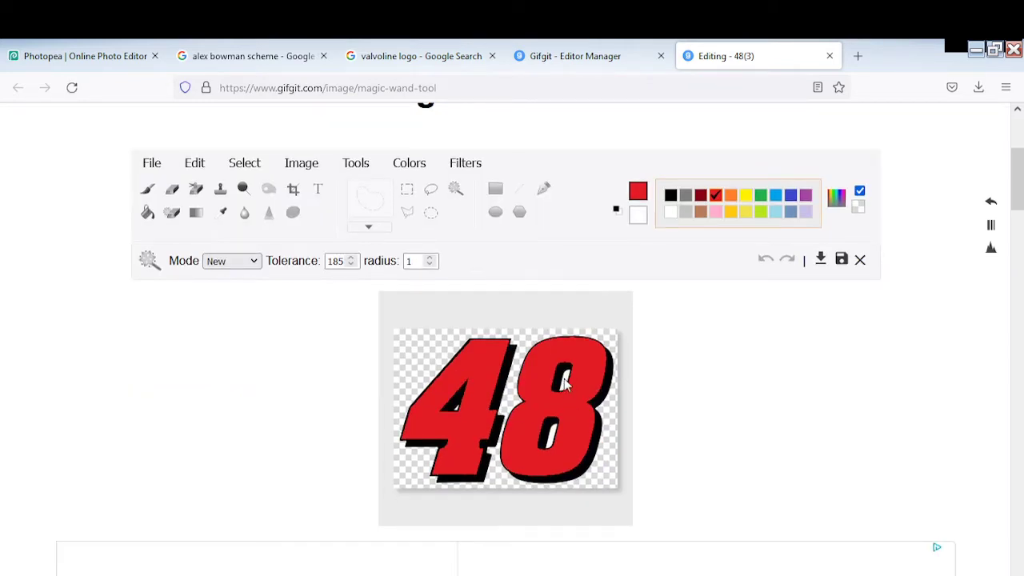
click(174, 192)
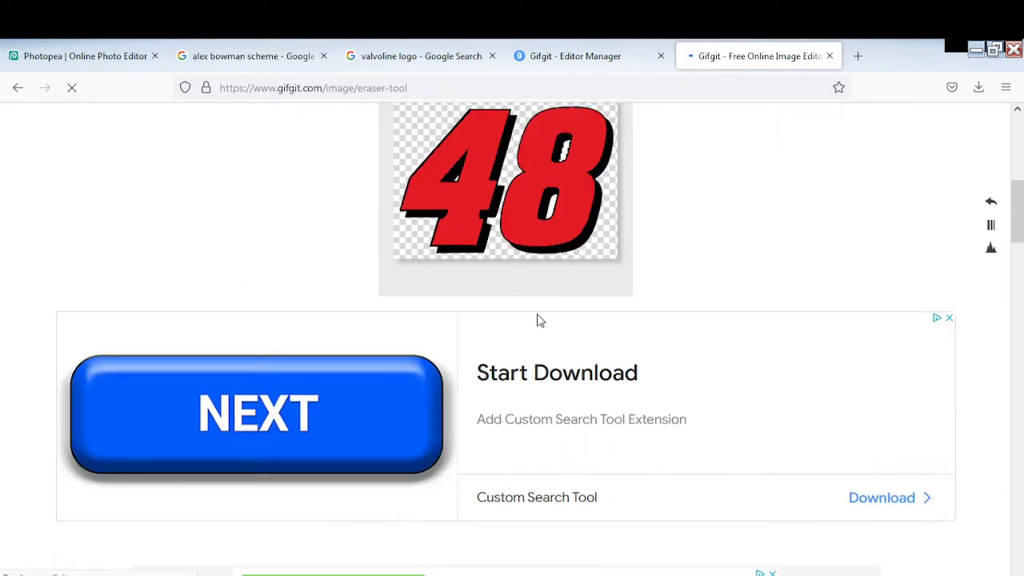
scroll(537, 316, down, 10)
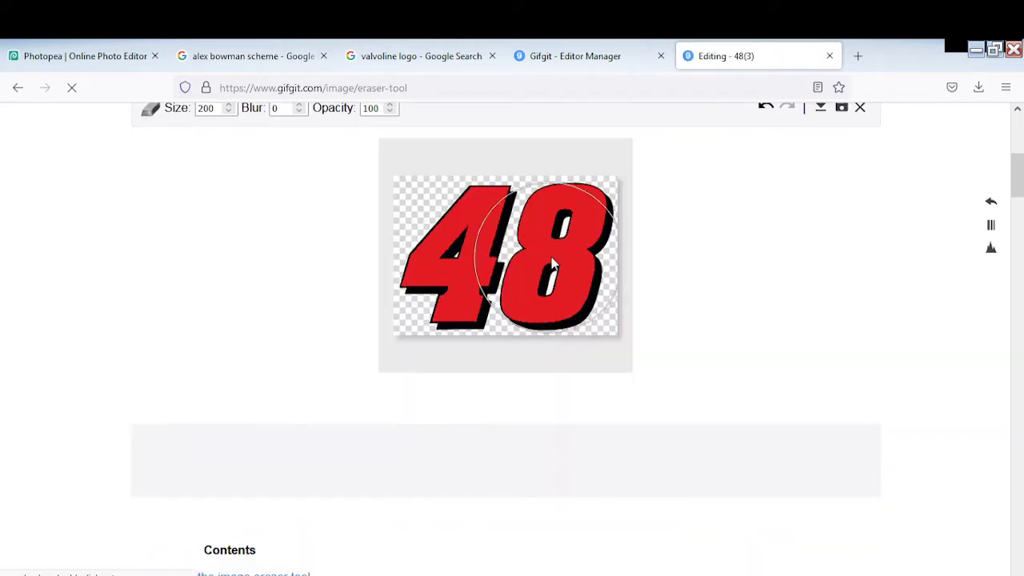
scroll(535, 276, up, 4)
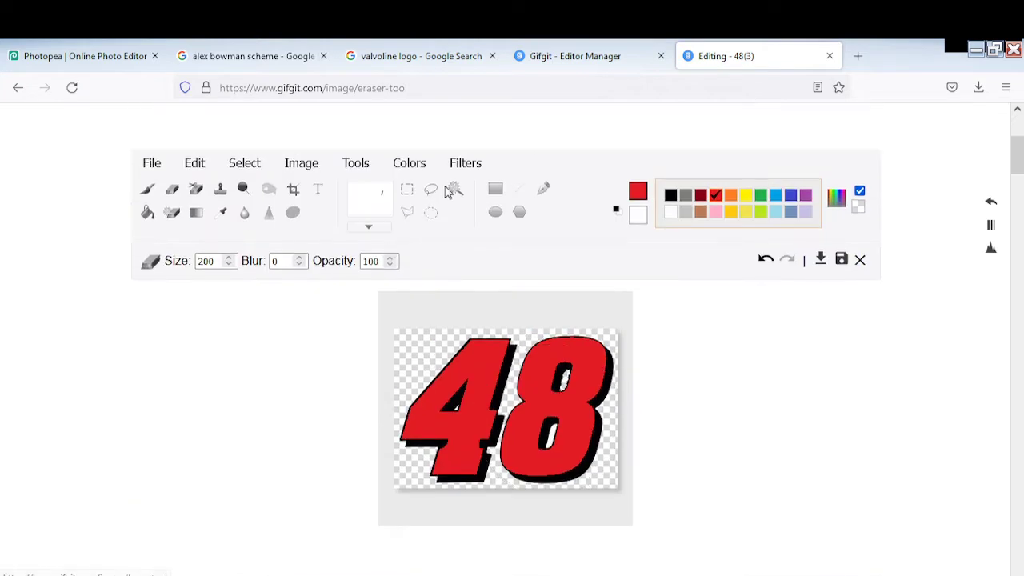
Select the white lower hole of the red 8 with the Magic Wand and erase it.
click(455, 192)
scroll(585, 315, down, 3)
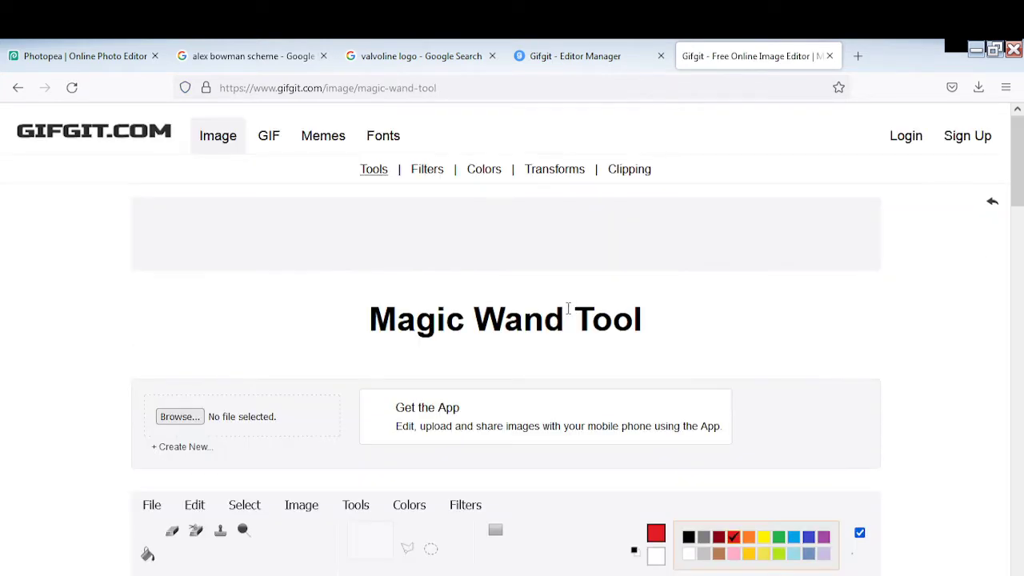
scroll(568, 312, down, 2)
scroll(565, 319, down, 1)
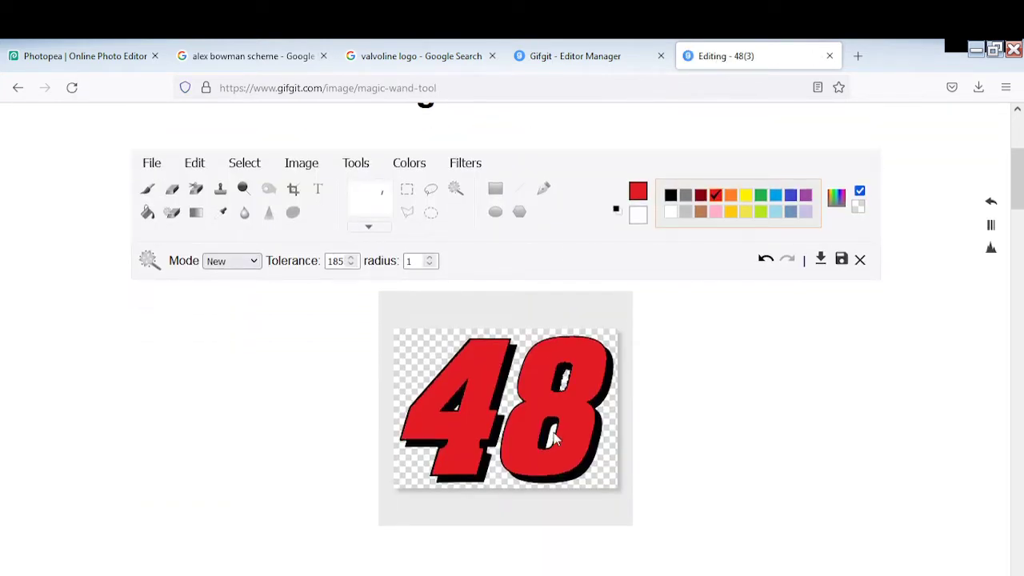
click(173, 192)
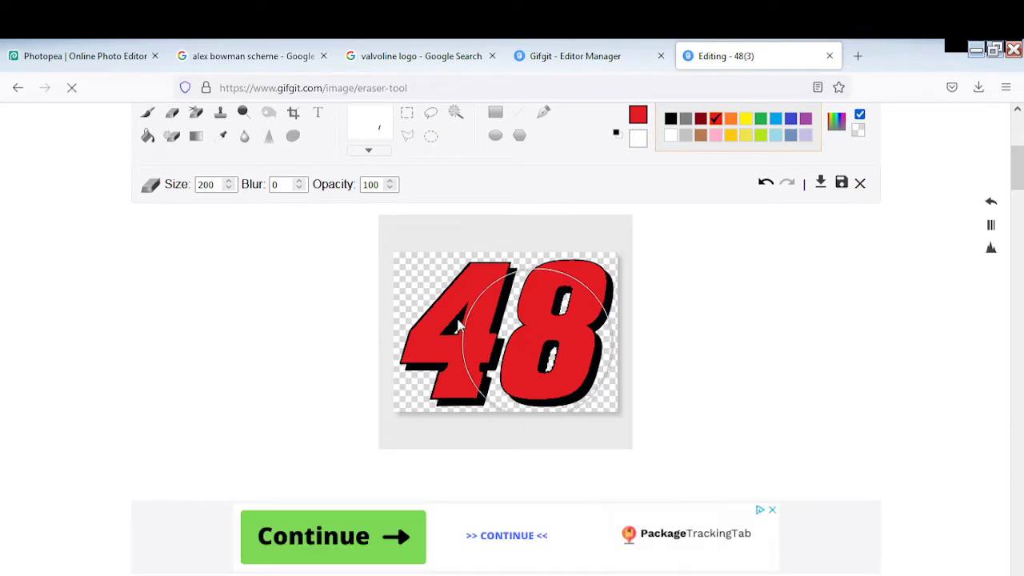
Erase the Magic Wand selected white gap inside the red 4 and download the image as PNG 48(3).
scroll(456, 304, up, 2)
click(453, 270)
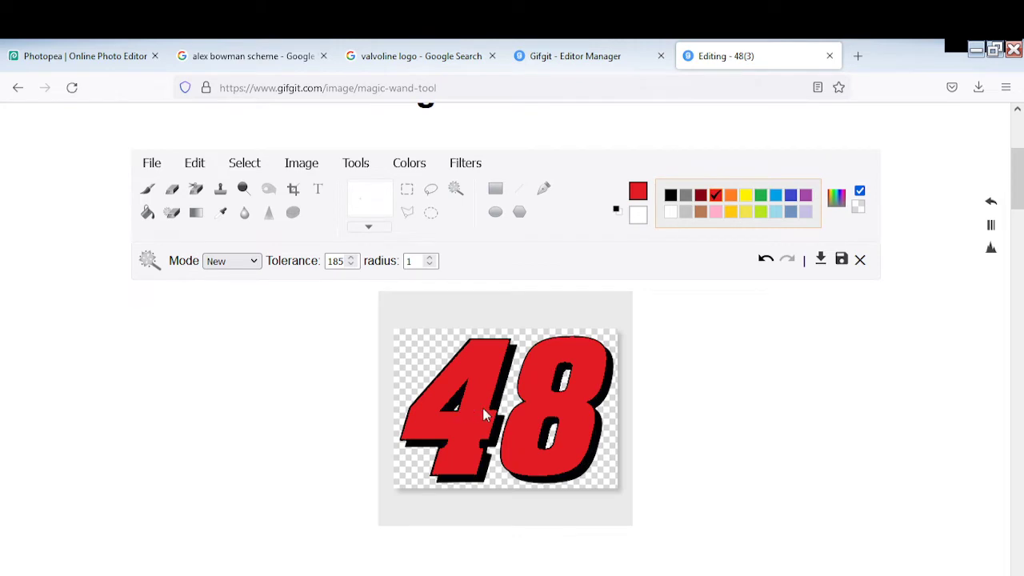
click(179, 189)
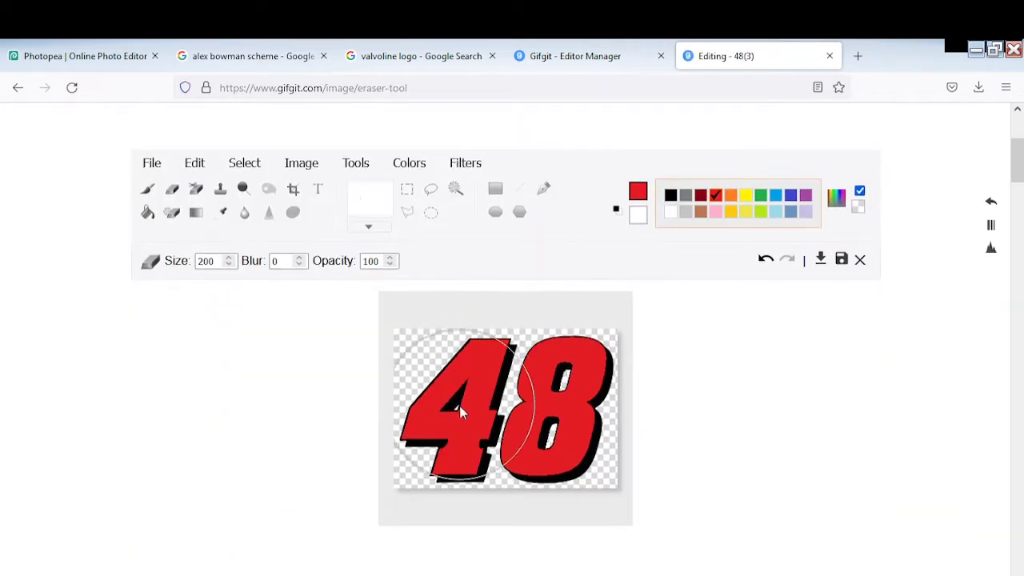
click(820, 258)
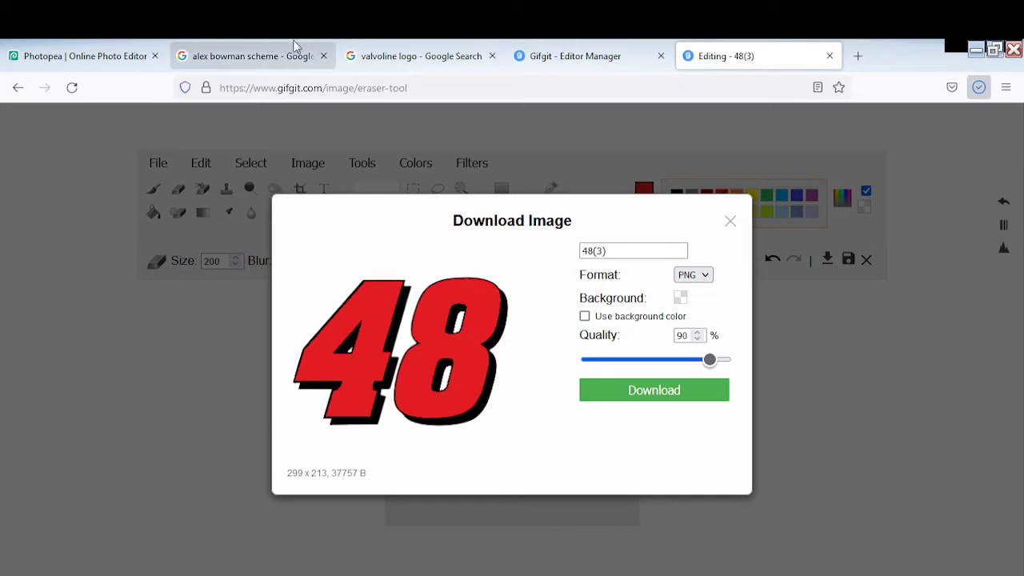
Close the Gifgit manager and red 48 editor pages, and reopen the Magic Wand Tool page in a new tab.
click(554, 55)
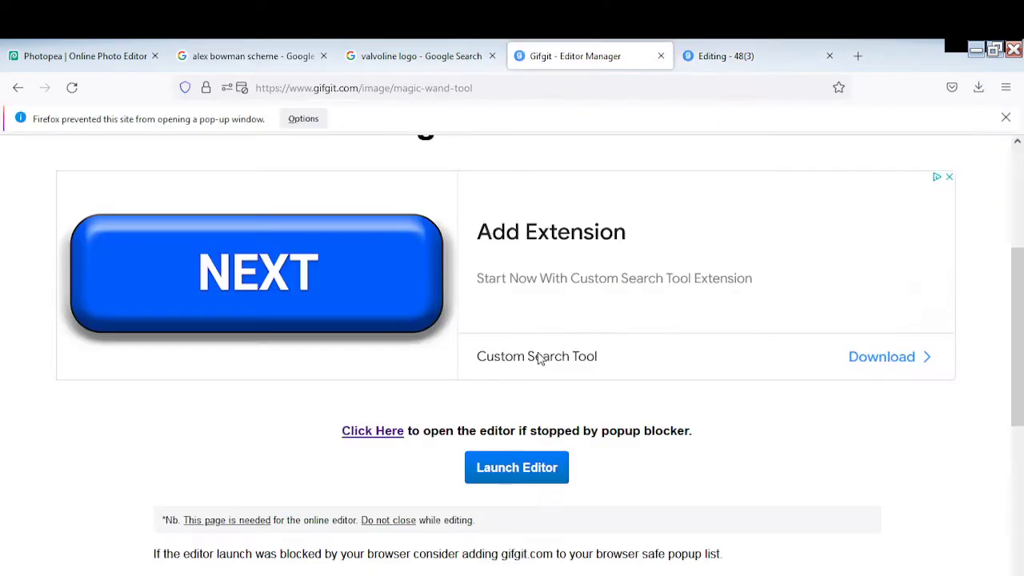
click(661, 56)
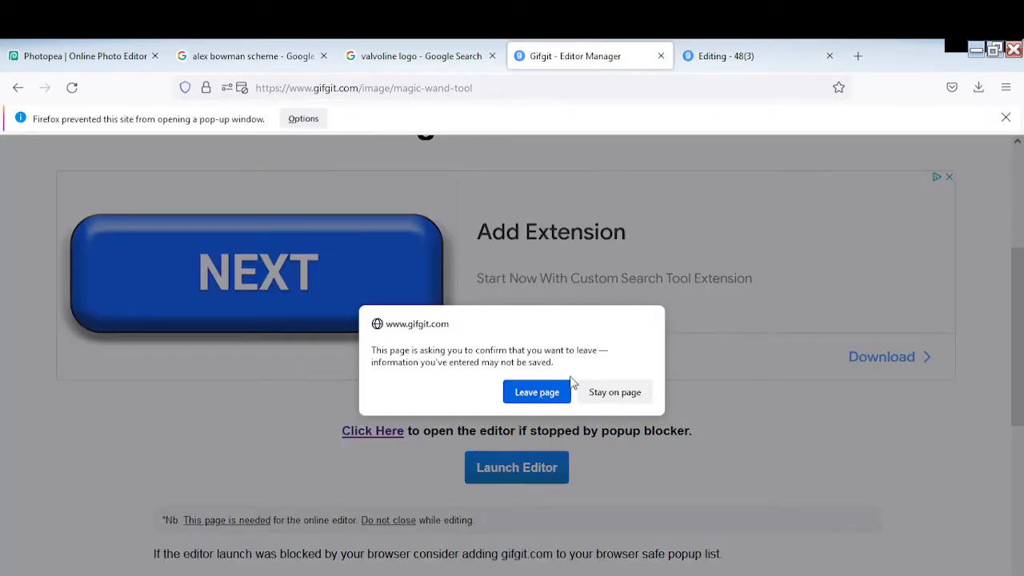
click(568, 391)
click(687, 56)
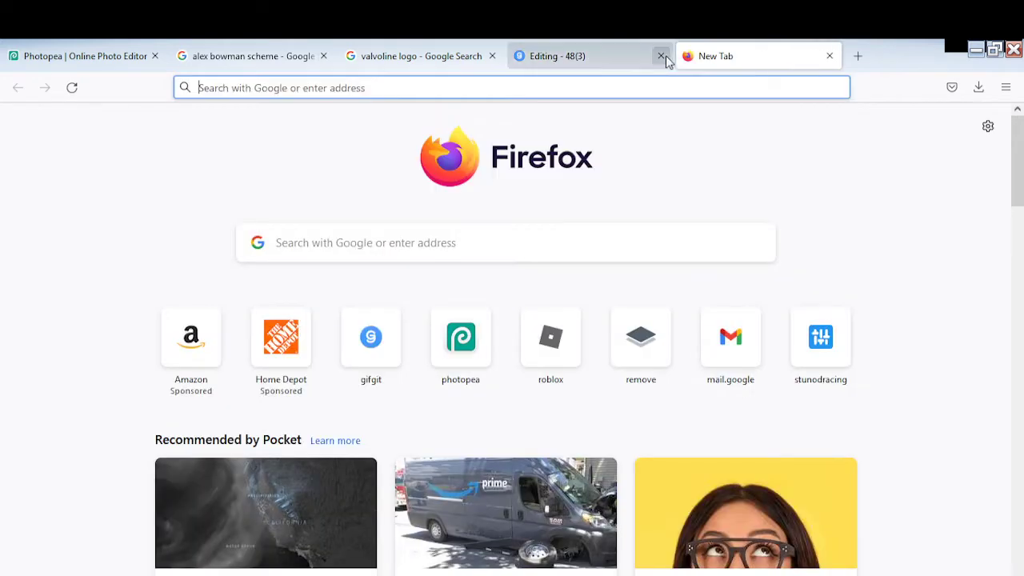
click(662, 57)
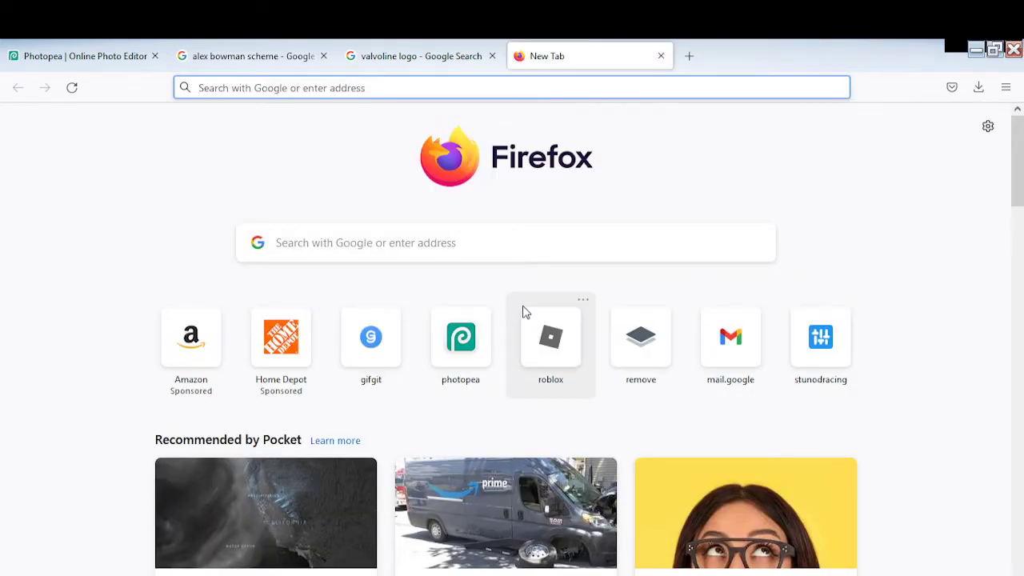
click(380, 354)
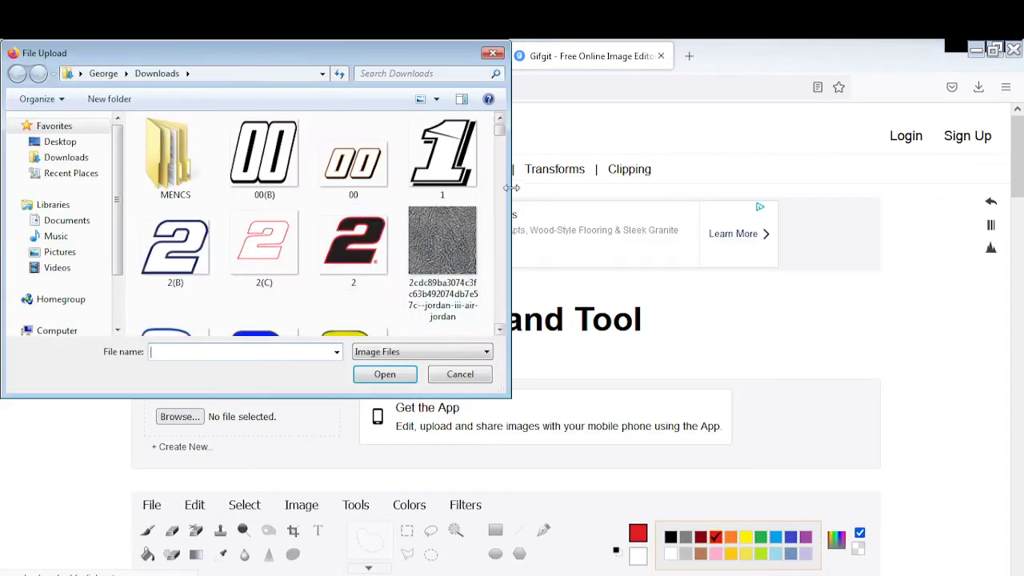
Load the blue 48(2) image from the Downloads folder and launch the editor for it.
drag(499, 132, 495, 160)
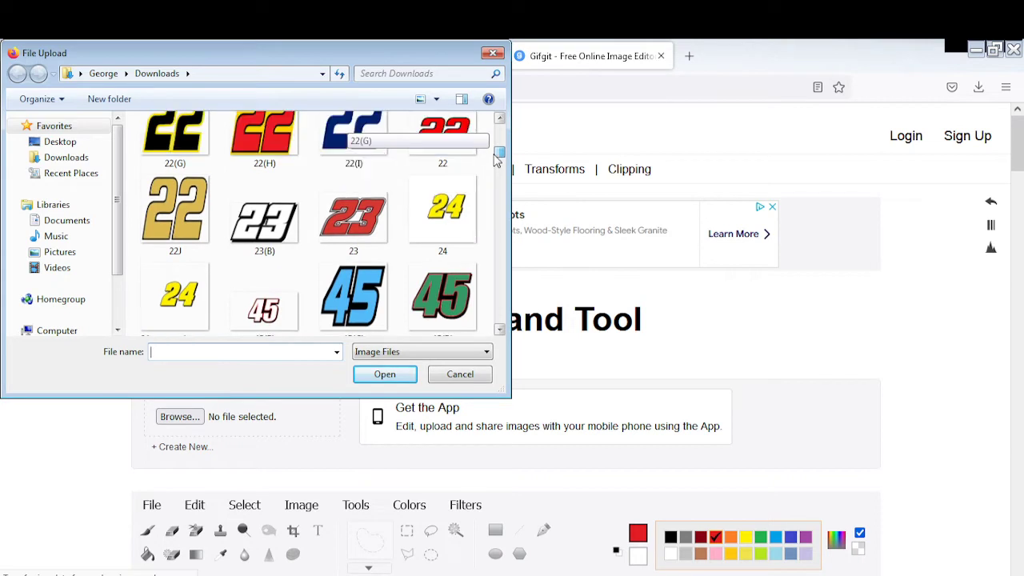
scroll(472, 140, down, 3)
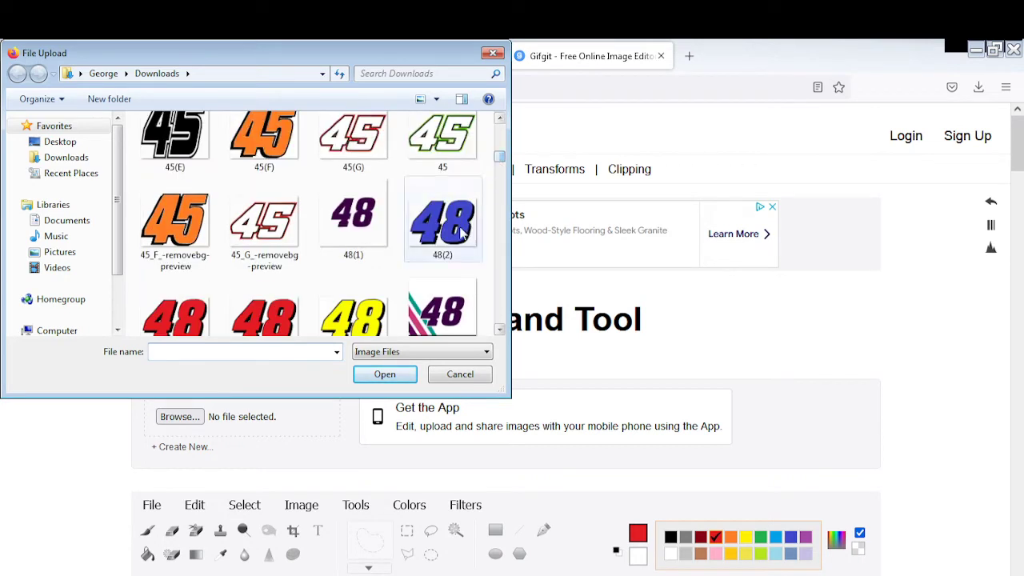
click(460, 231)
click(392, 352)
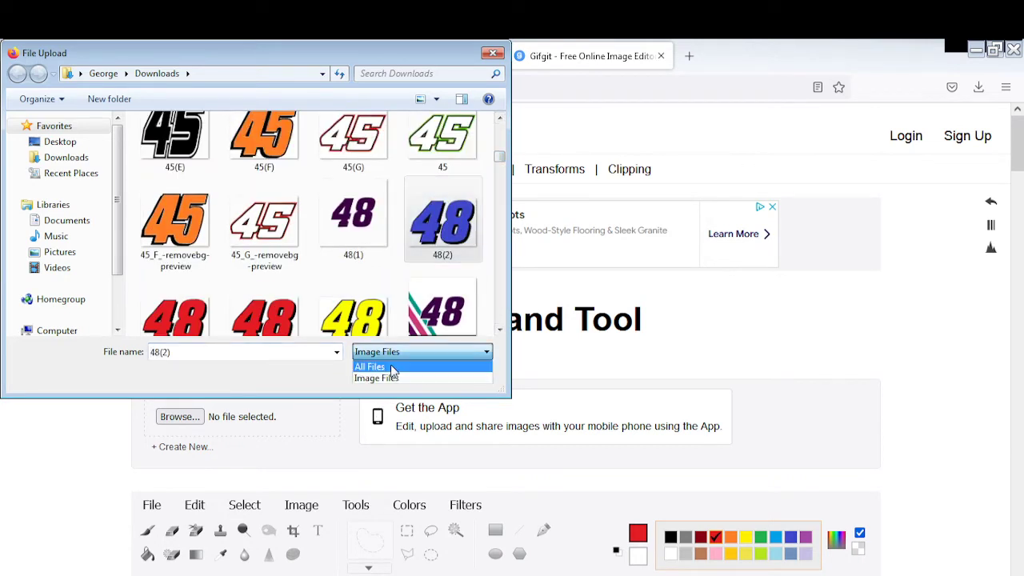
click(392, 354)
click(385, 374)
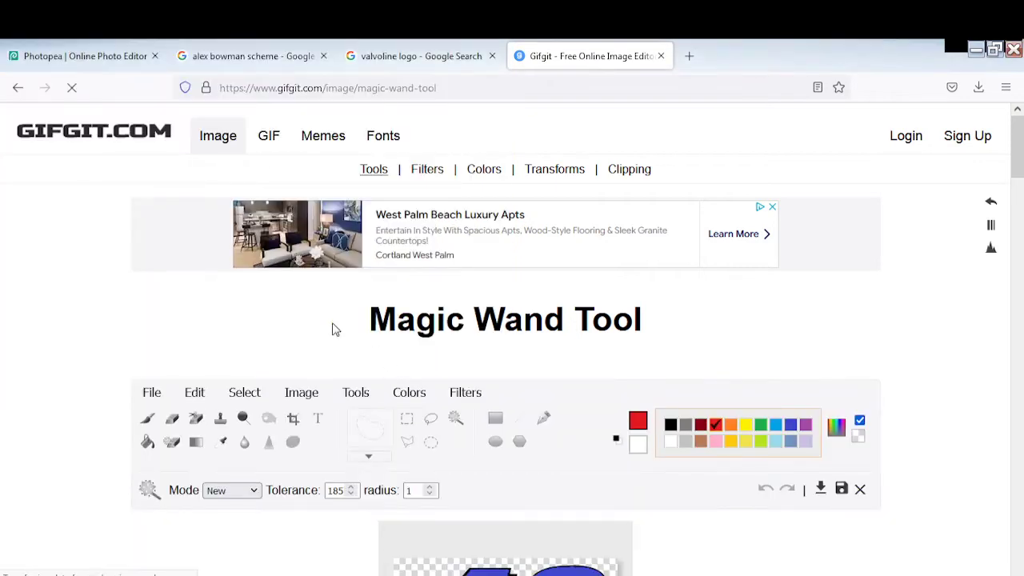
scroll(519, 343, down, 3)
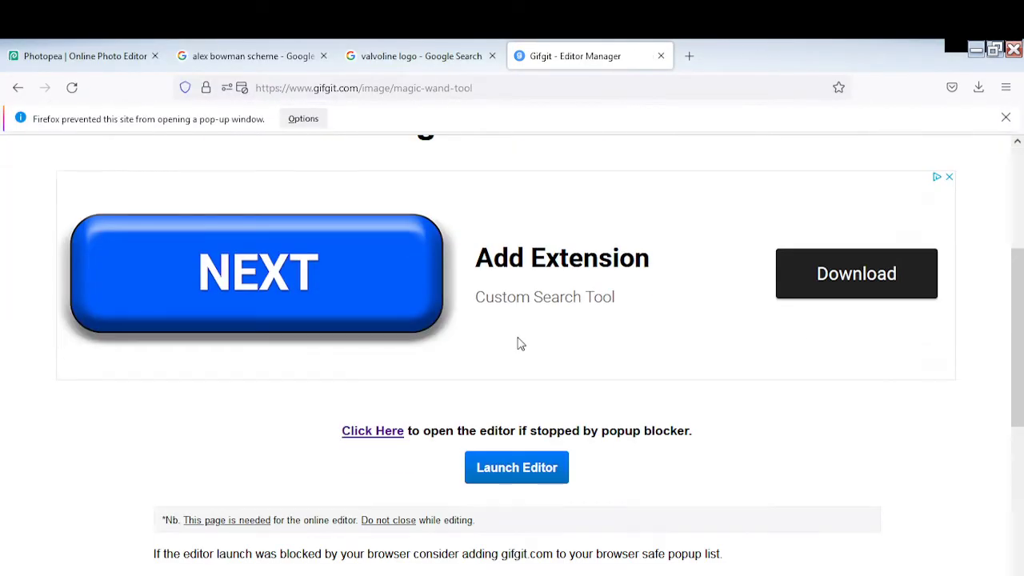
click(519, 475)
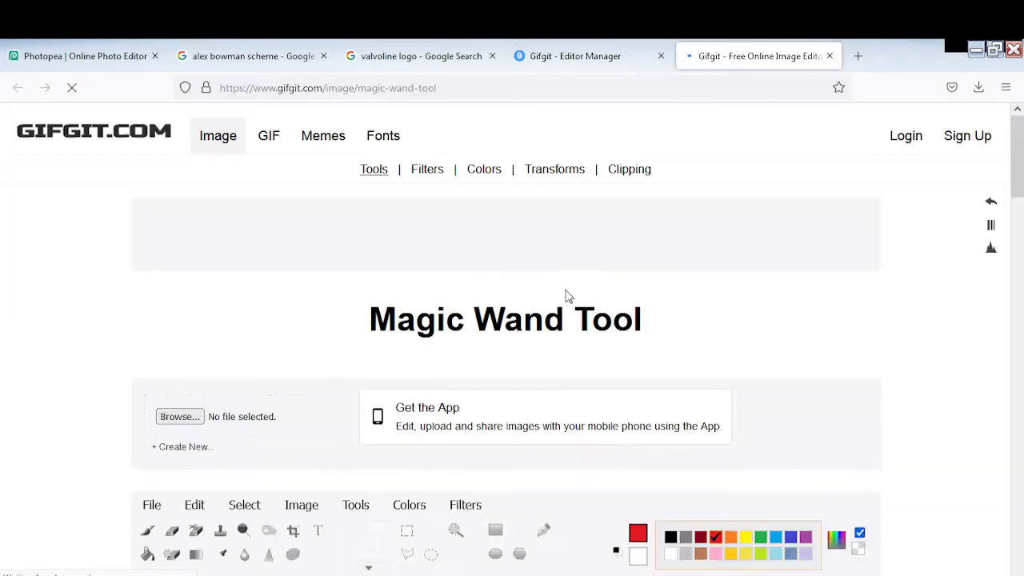
Select the white upper hole of the blue 8 with the Magic Wand at tolerance 185 and erase it.
scroll(336, 352, down, 5)
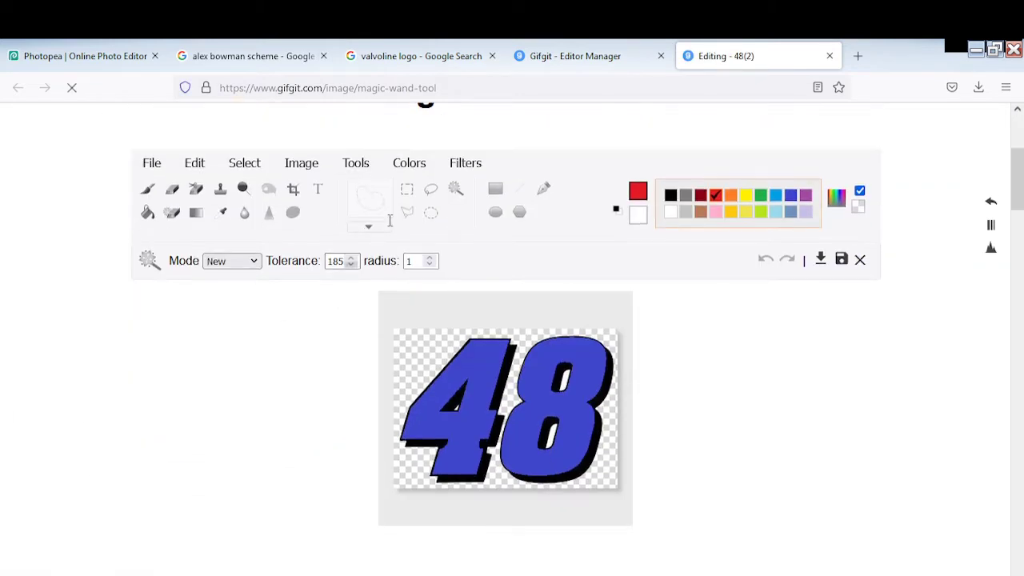
scroll(505, 311, down, 4)
click(566, 387)
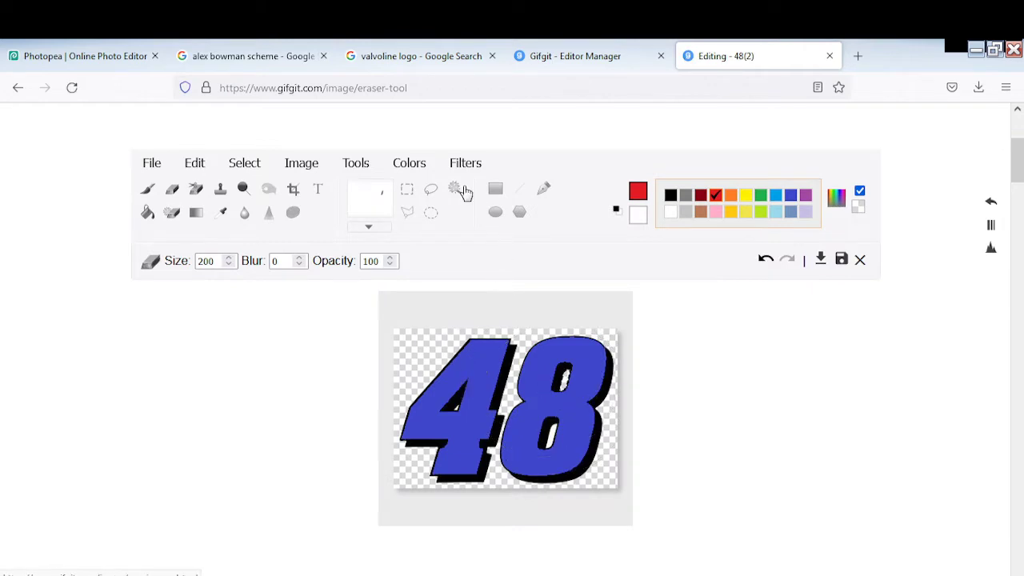
Select the white lower hole of the blue 8 with the Magic Wand and erase it with the size 200 eraser.
click(462, 189)
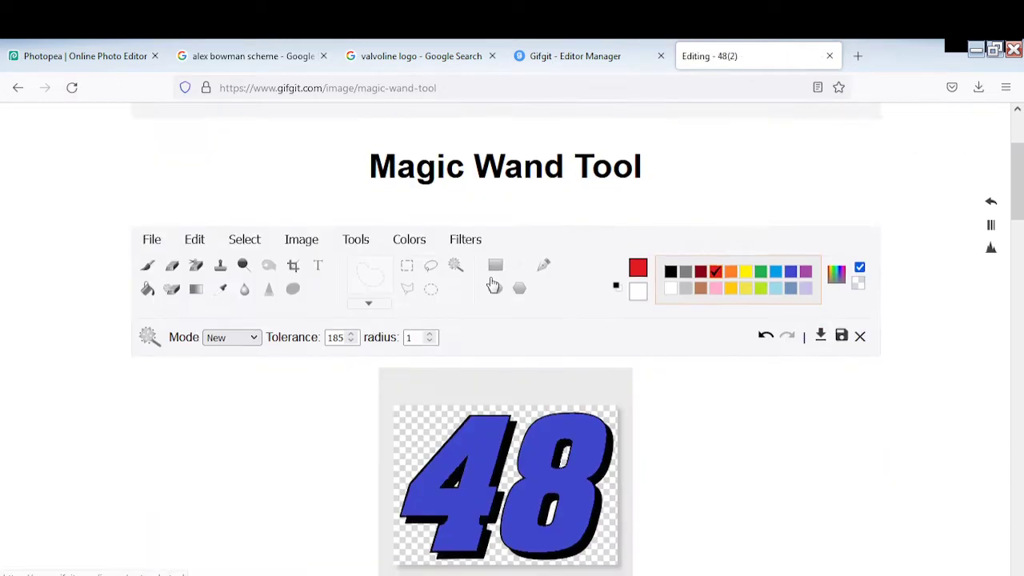
scroll(527, 365, down, 2)
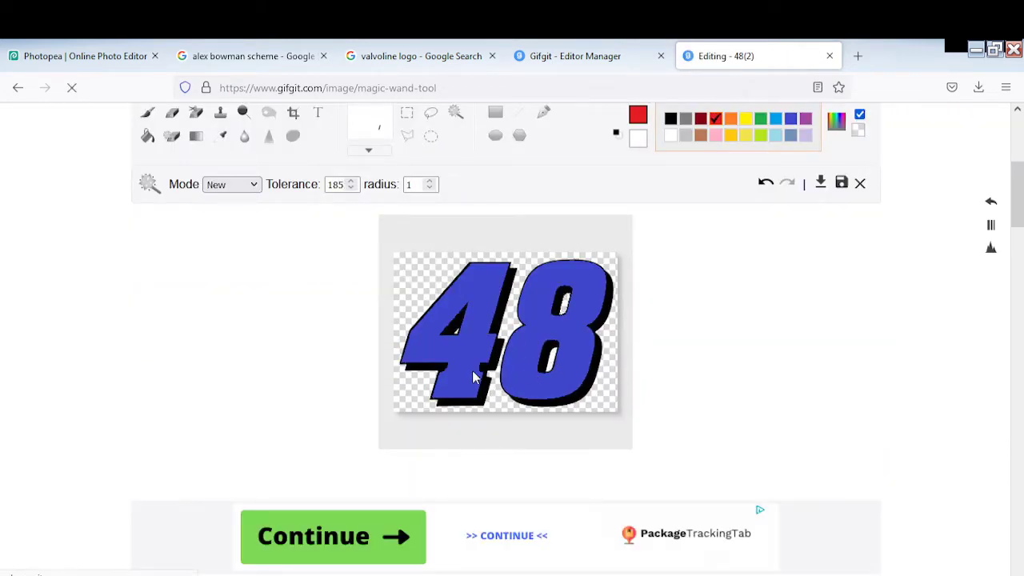
click(172, 113)
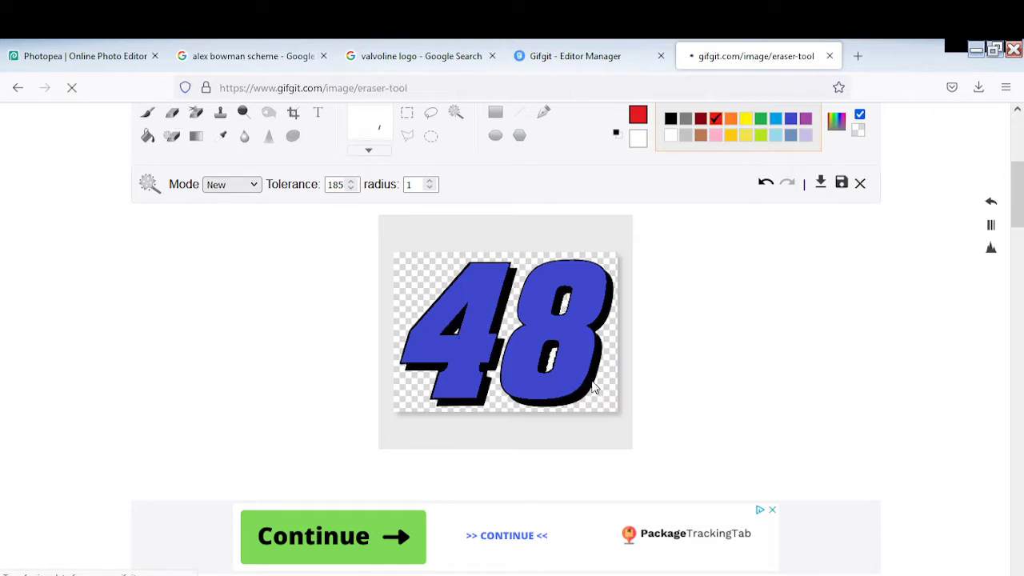
scroll(566, 369, down, 6)
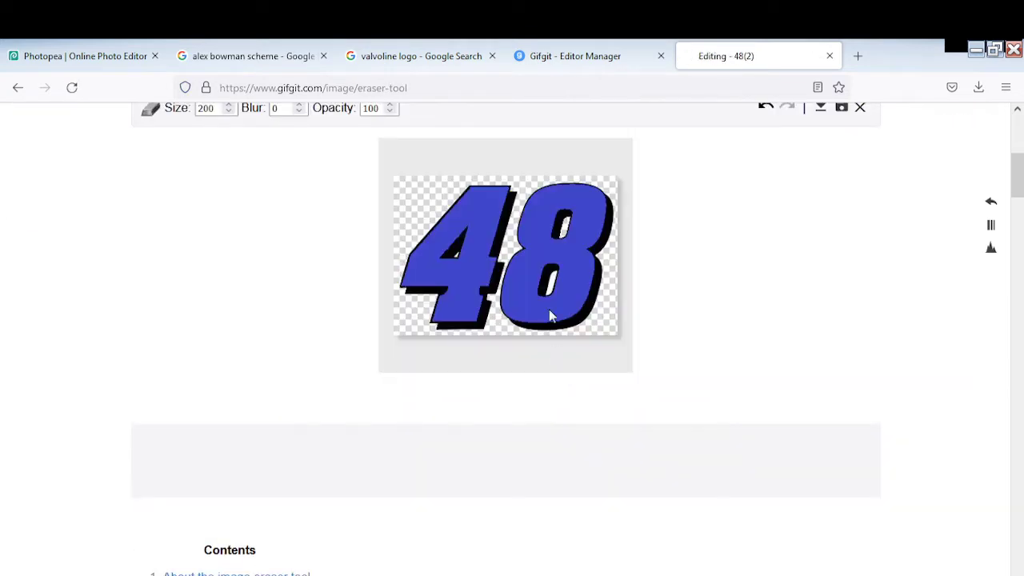
Select the white hole inside the blue 4 with the Magic Wand at tolerance 185 and erase it with the size 200 eraser.
scroll(536, 287, up, 2)
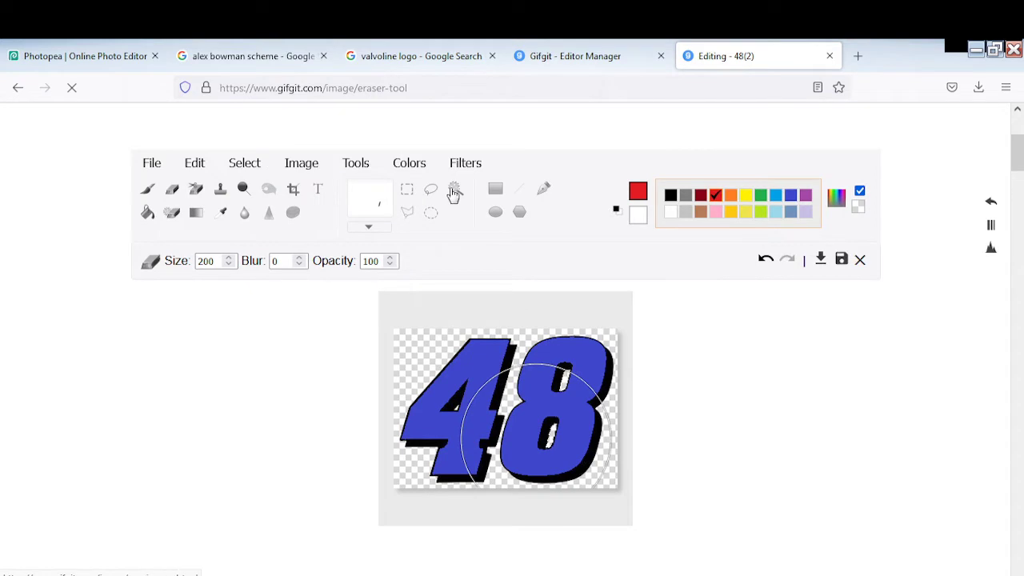
click(454, 189)
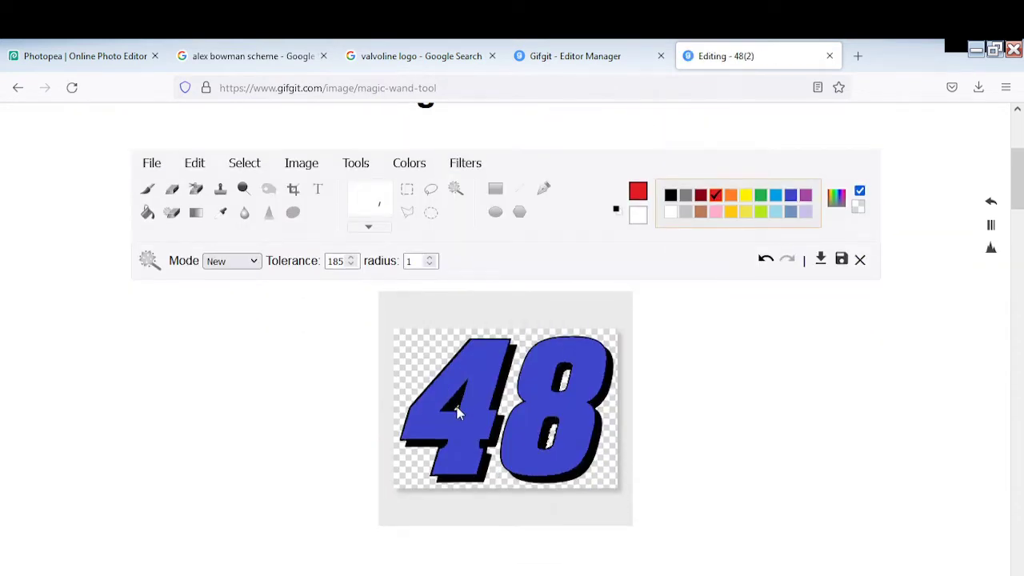
click(463, 411)
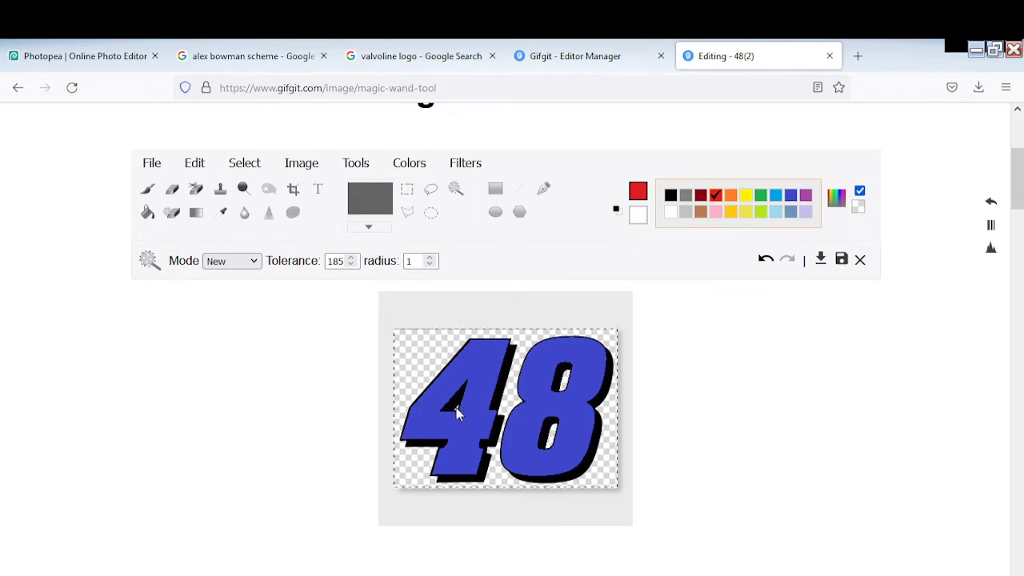
click(458, 412)
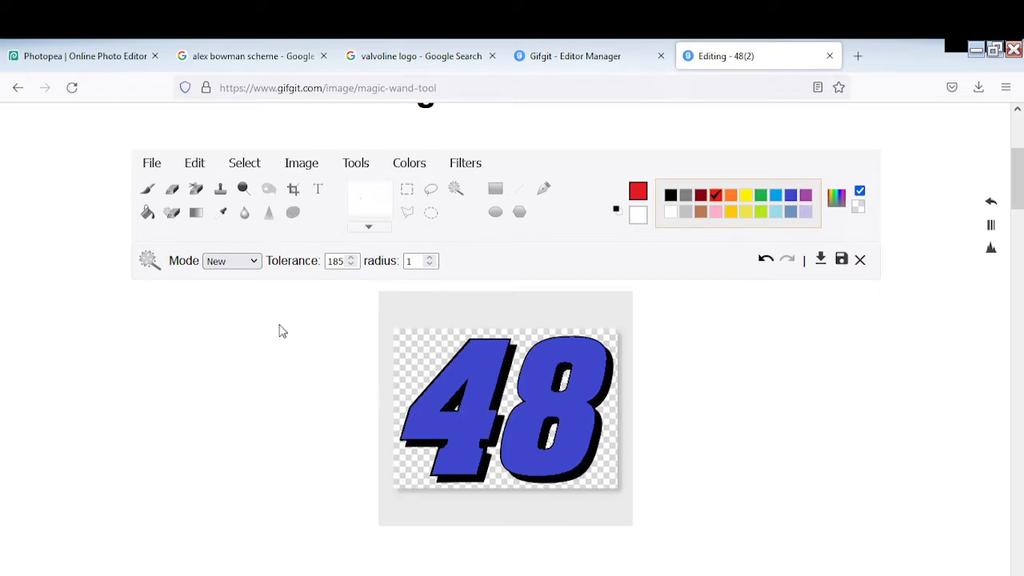
click(178, 194)
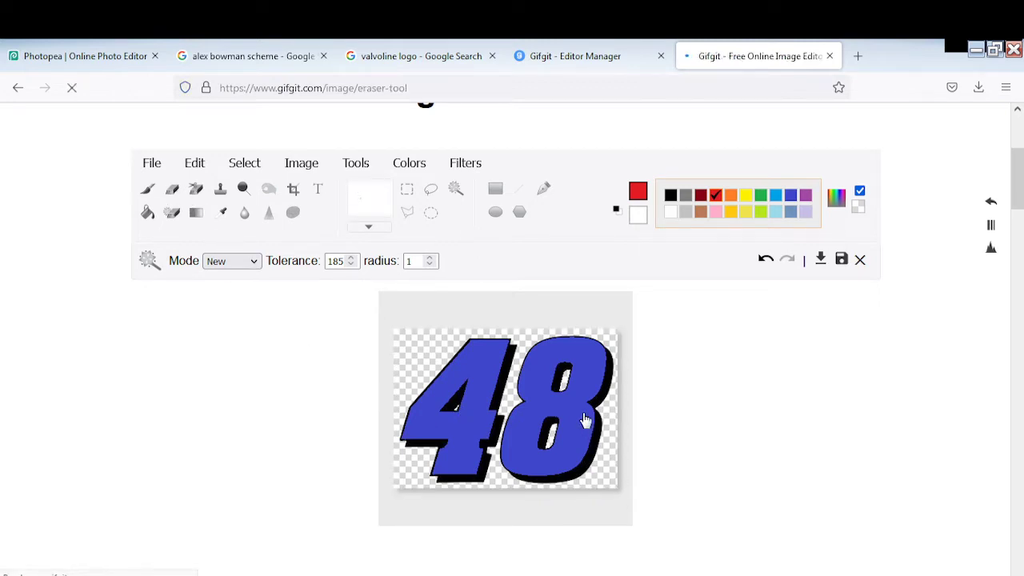
scroll(509, 356, down, 6)
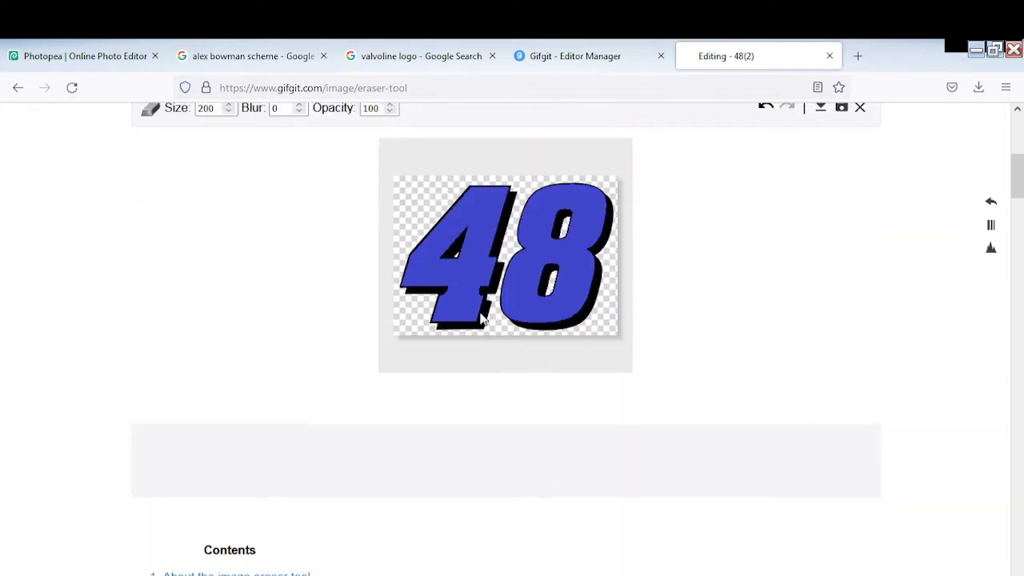
scroll(640, 288, up, 2)
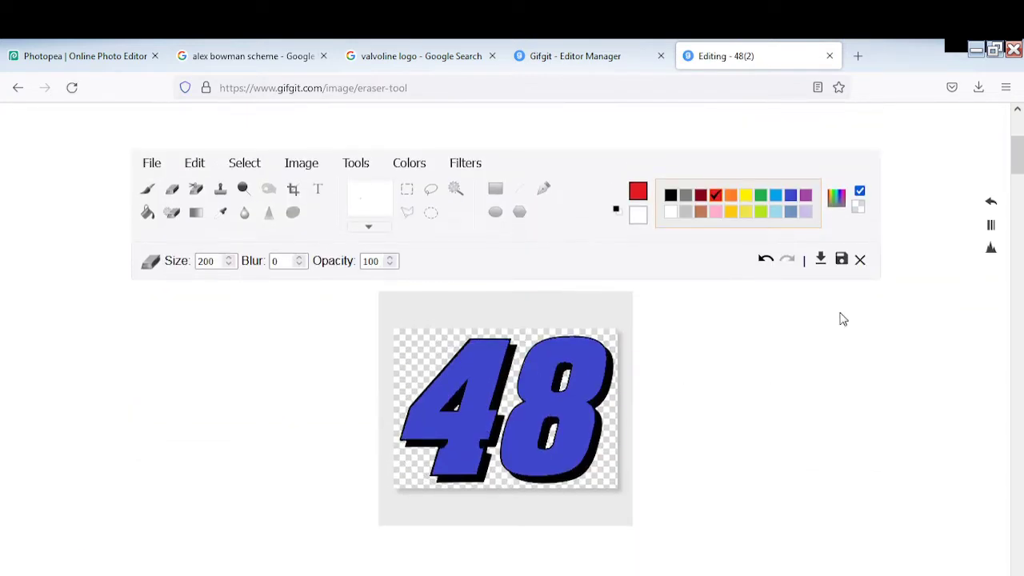
Download the cleaned blue number image as a PNG named 48(2) and switch back to Photopea.
click(818, 258)
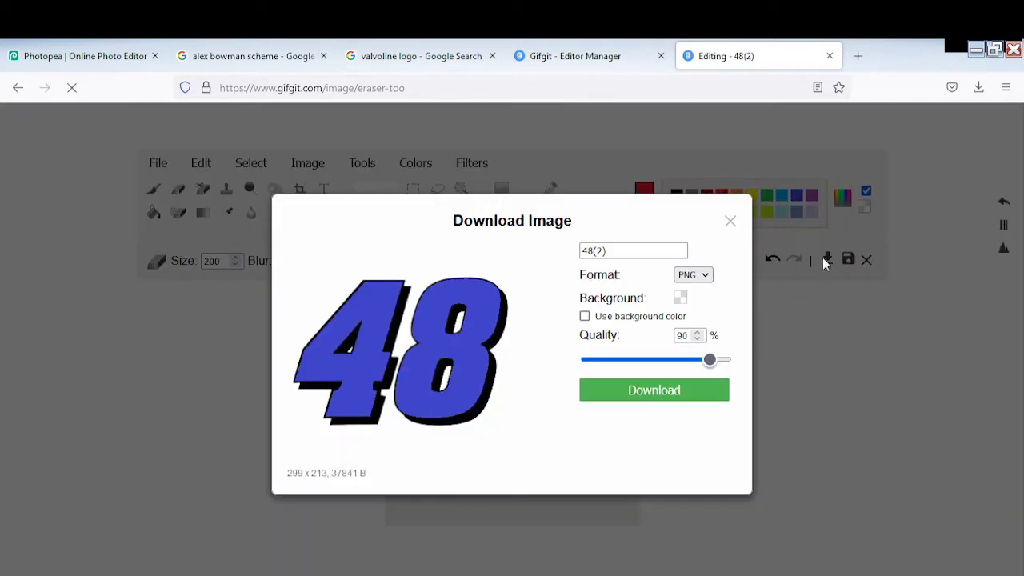
click(676, 390)
click(77, 53)
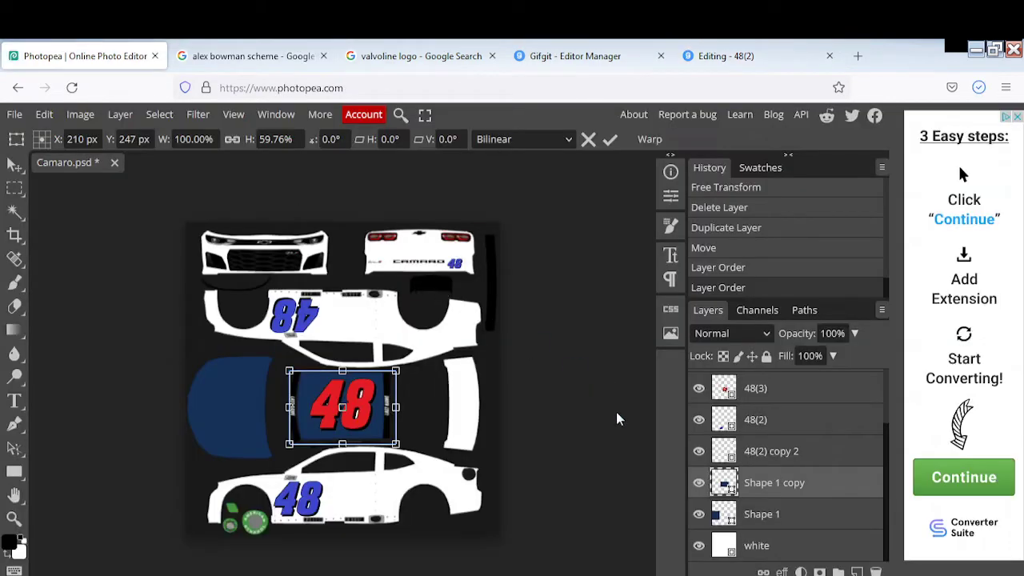
Delete the four old number layers: 48(2) copy, 48(3), 48(2) and 48(2) copy 2.
scroll(750, 404, up, 2)
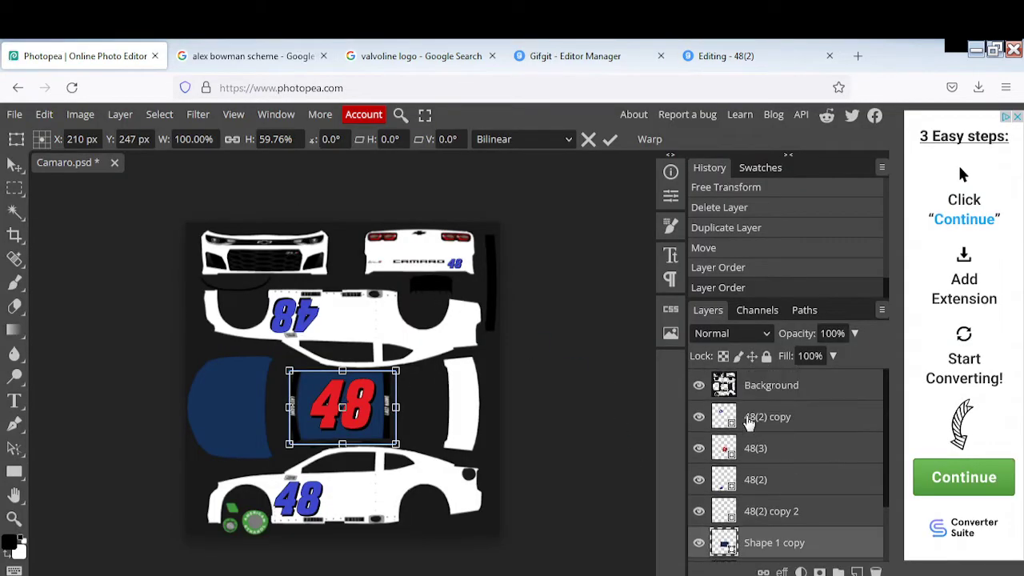
click(758, 423)
key(Delete)
key(Delete)
key(Delete)
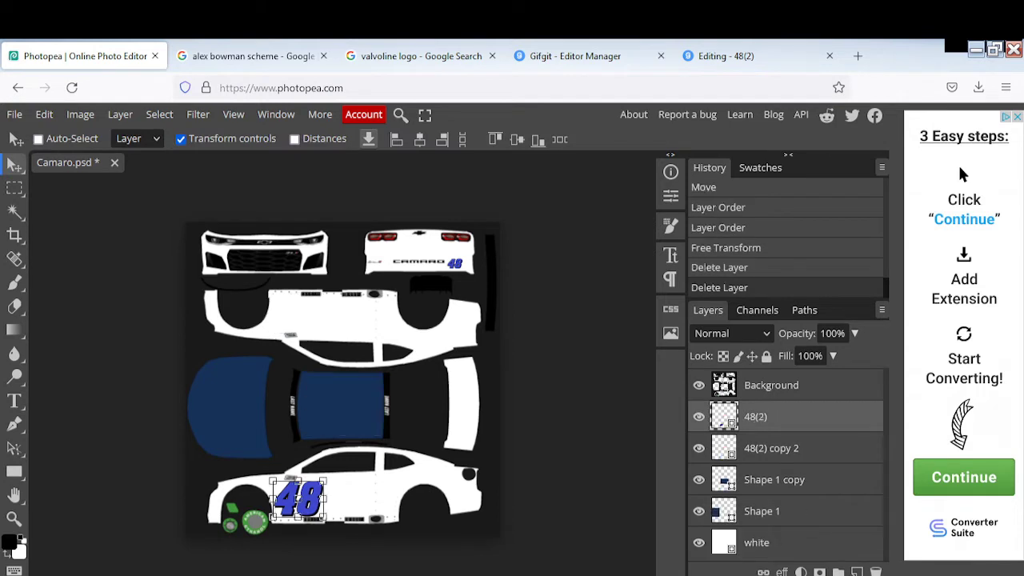
key(Delete)
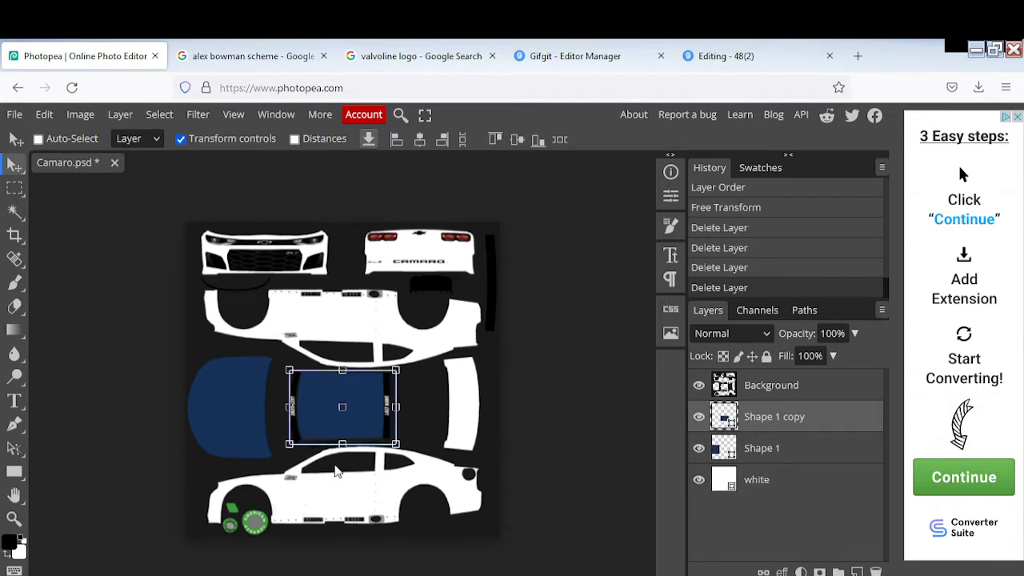
Duplicate the roof's blue rectangle layer, move the copy over the Camaro's rear deck and scale it to about 100.7% by 131.6%.
right_click(752, 432)
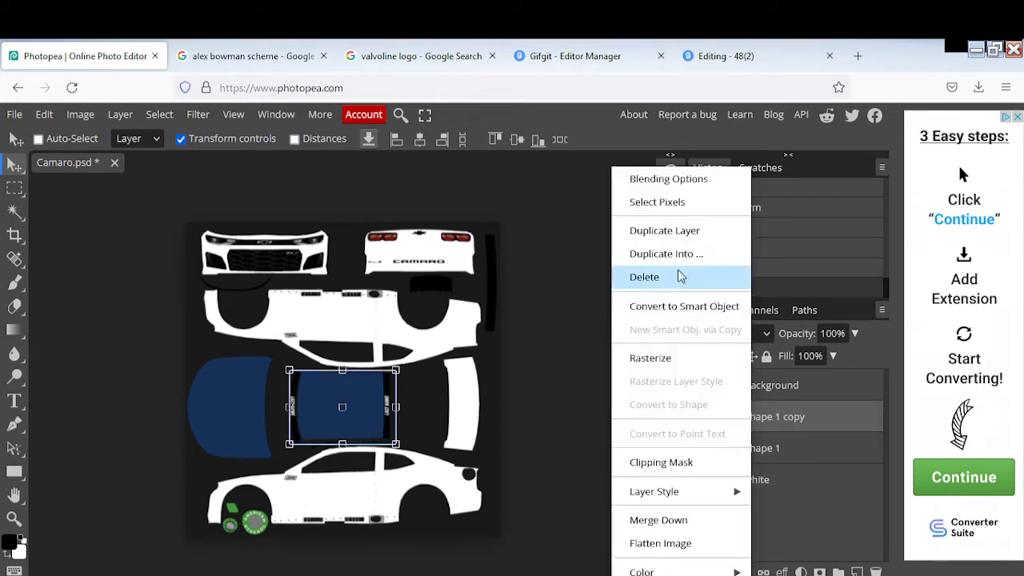
click(655, 229)
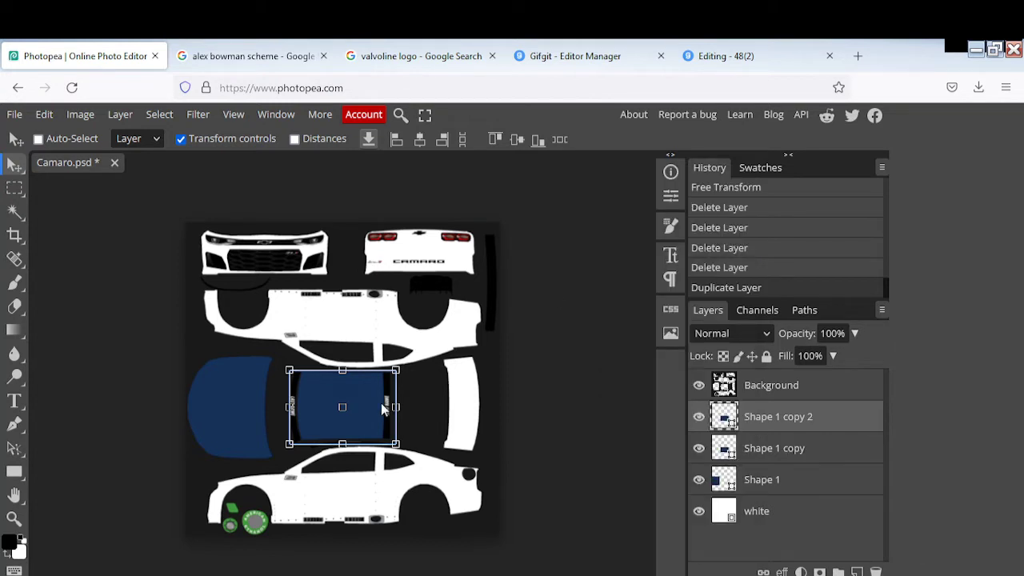
drag(382, 409, 533, 387)
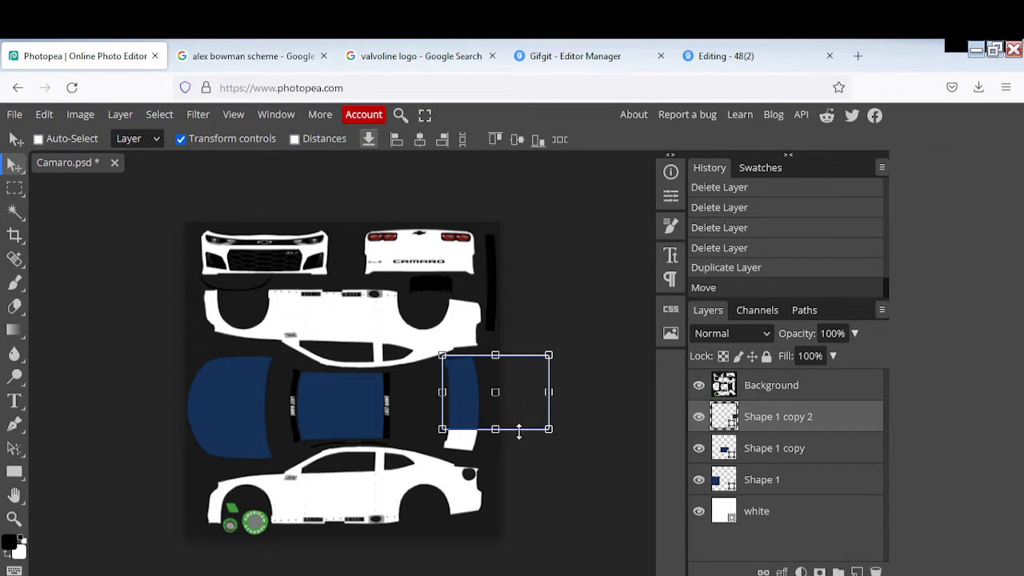
drag(519, 432, 510, 454)
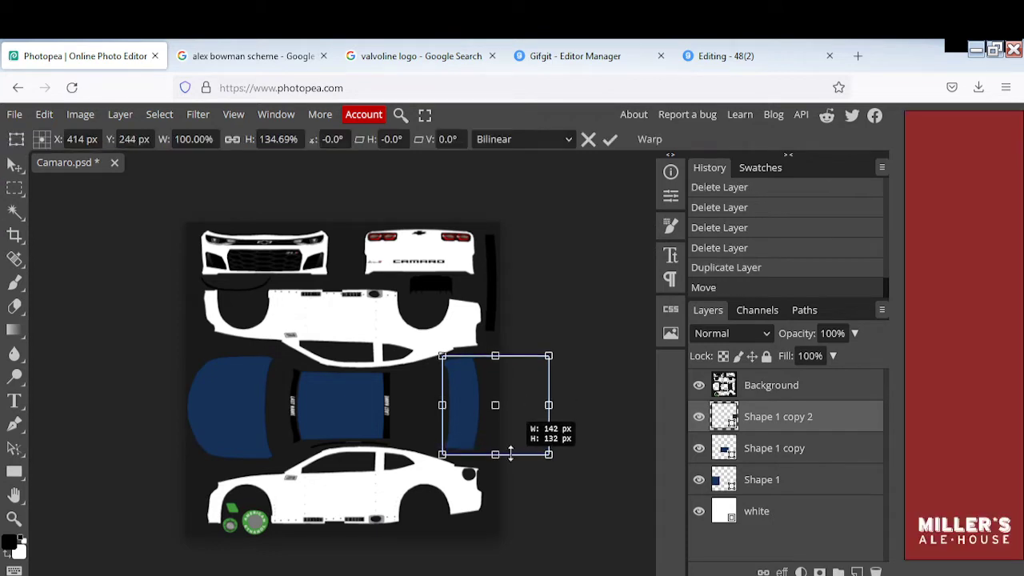
drag(442, 437, 459, 451)
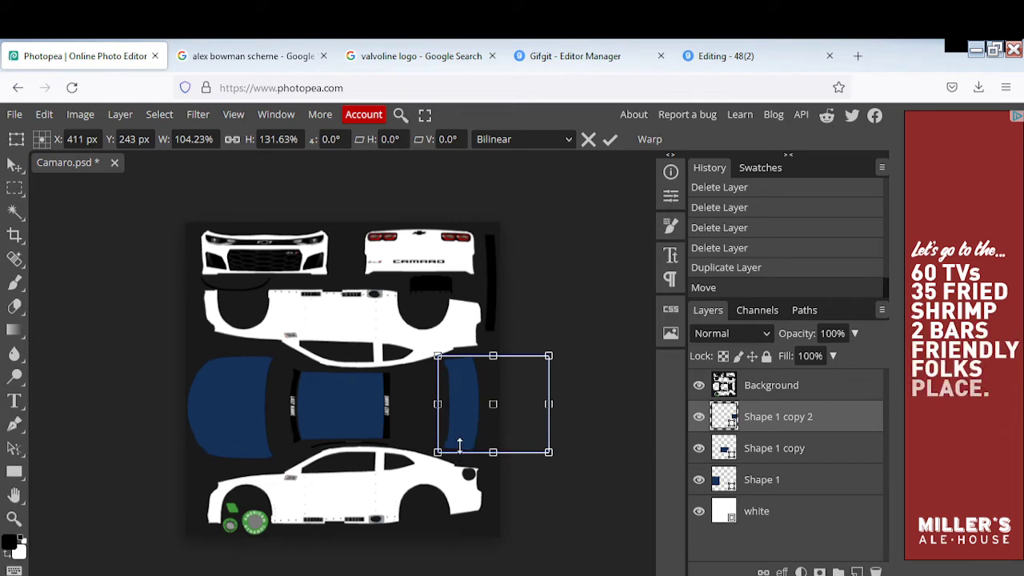
drag(441, 383, 442, 385)
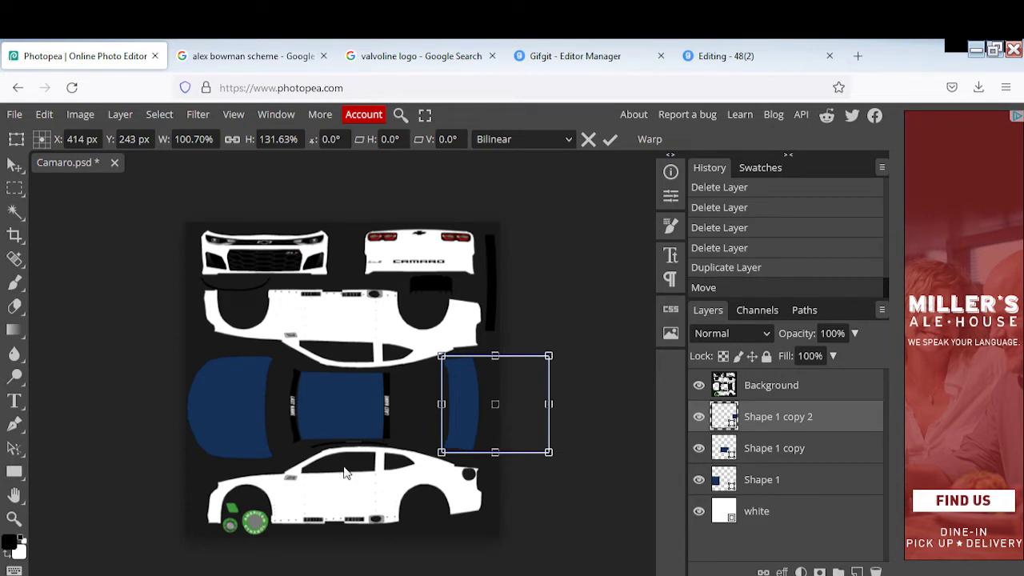
click(14, 472)
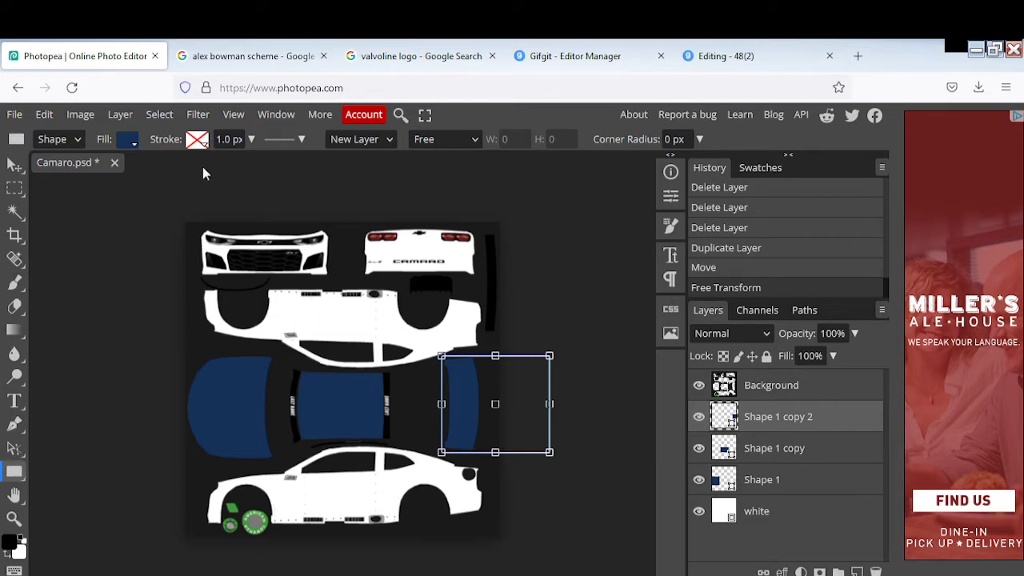
click(198, 141)
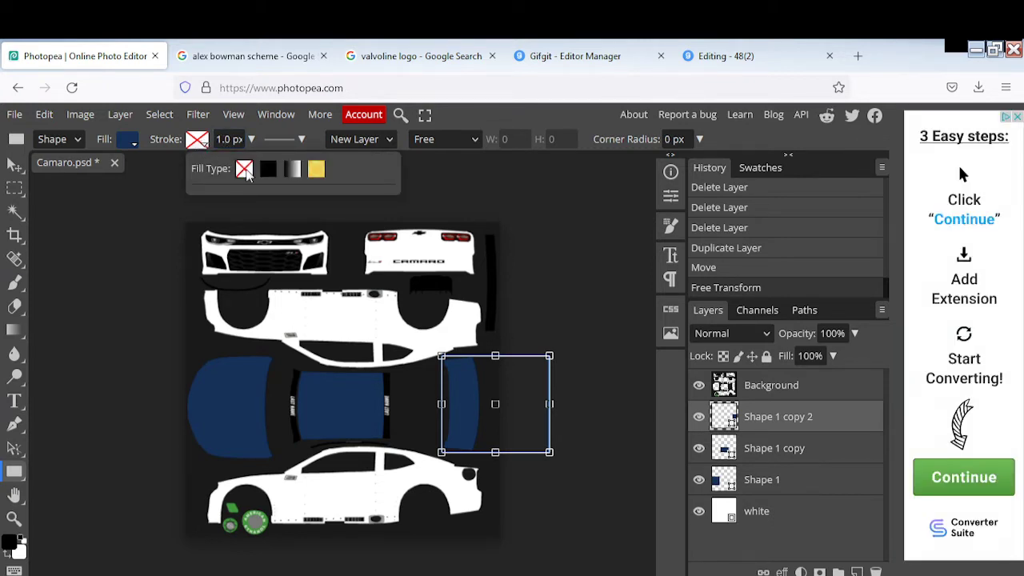
click(199, 141)
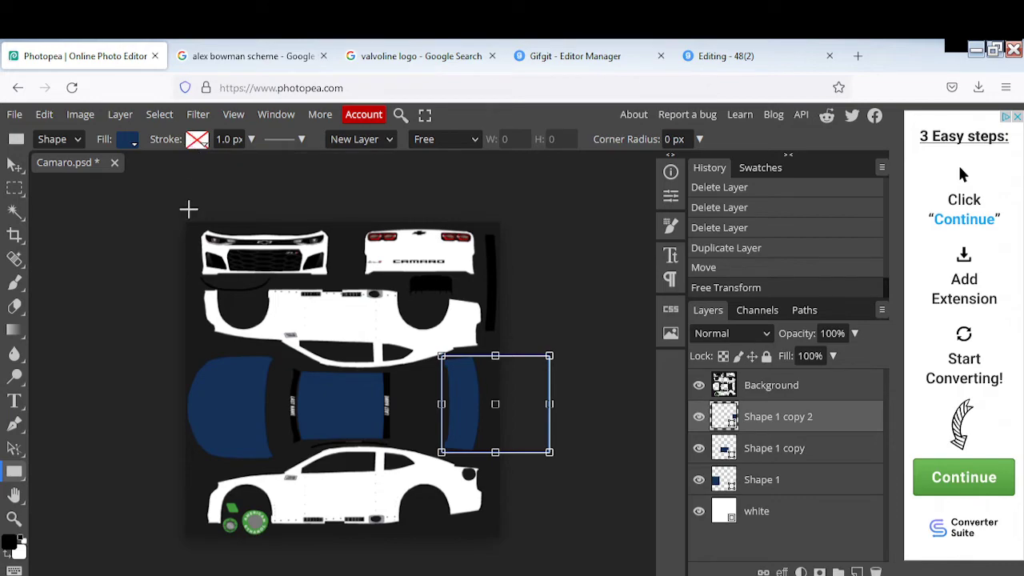
Find the Valvoline logo image in the Downloads folder and place it into the Camaro document.
click(95, 575)
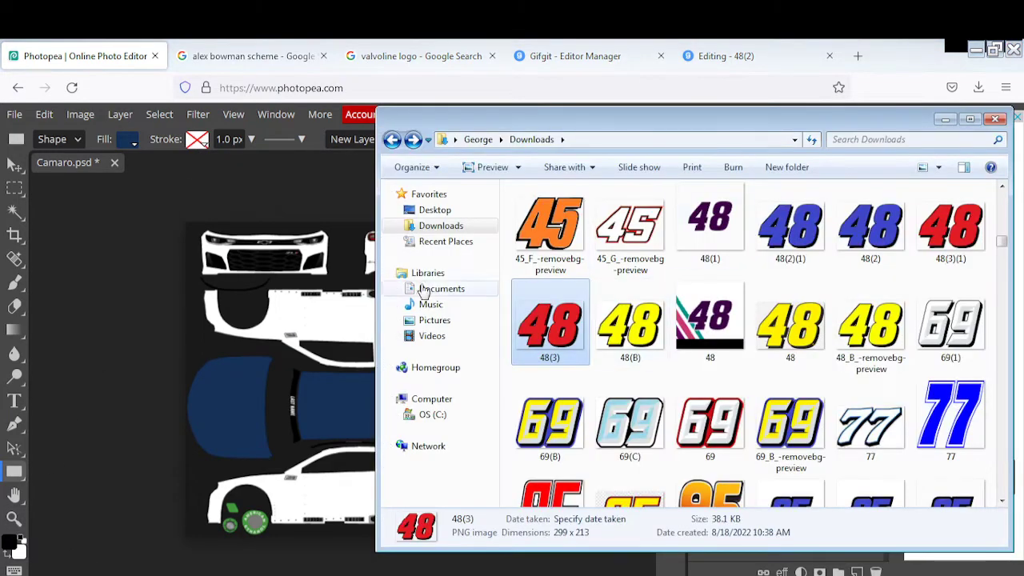
scroll(742, 361, down, 15)
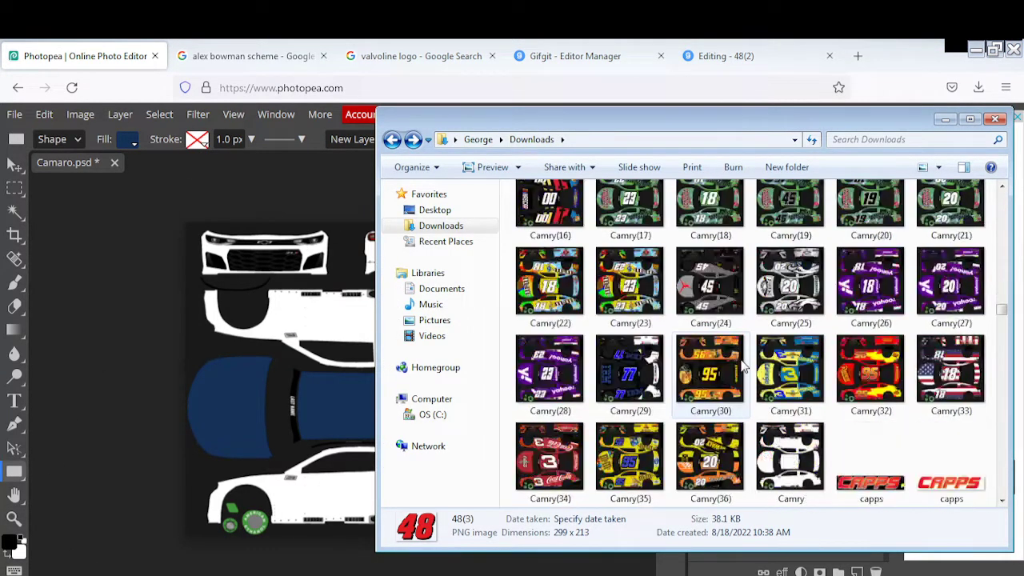
scroll(742, 362, down, 20)
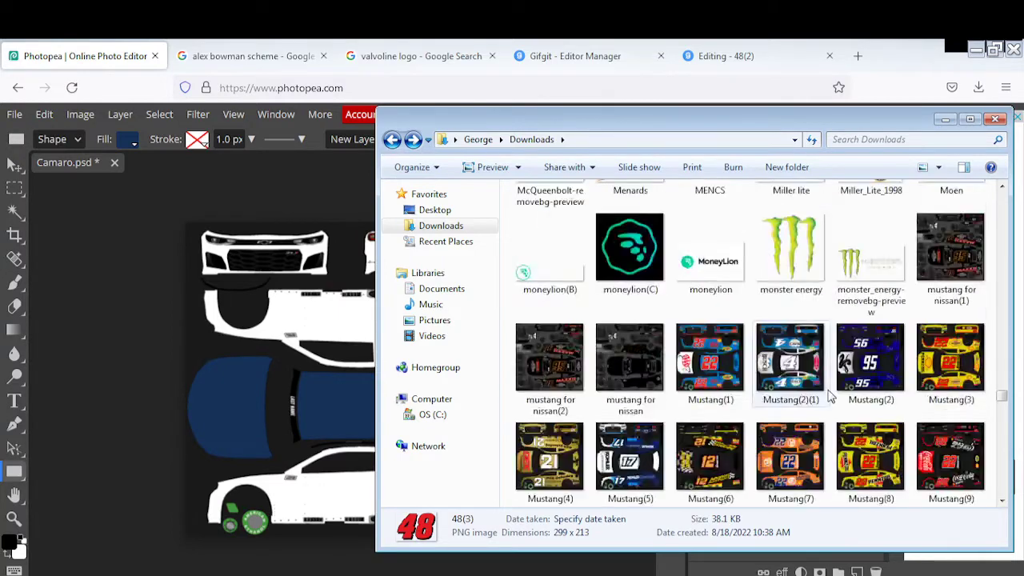
scroll(832, 388, down, 12)
scroll(840, 380, up, 3)
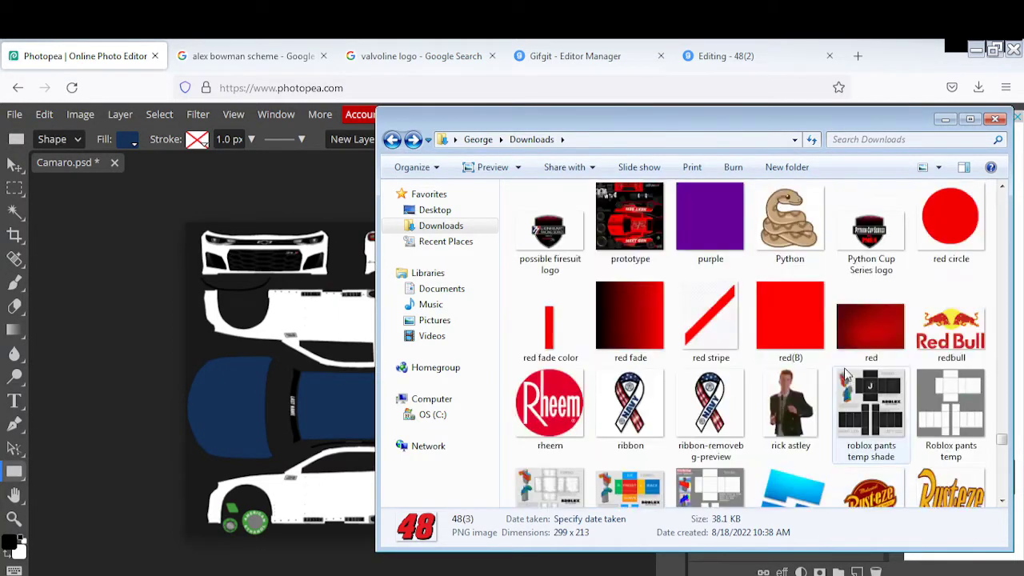
scroll(847, 372, down, 3)
scroll(846, 373, down, 9)
scroll(853, 368, up, 8)
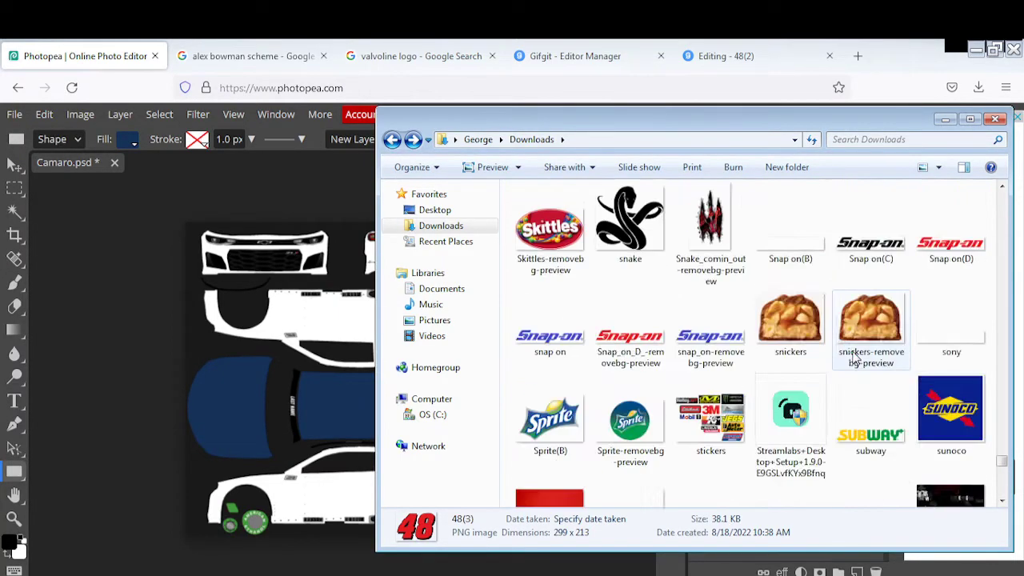
scroll(768, 368, down, 8)
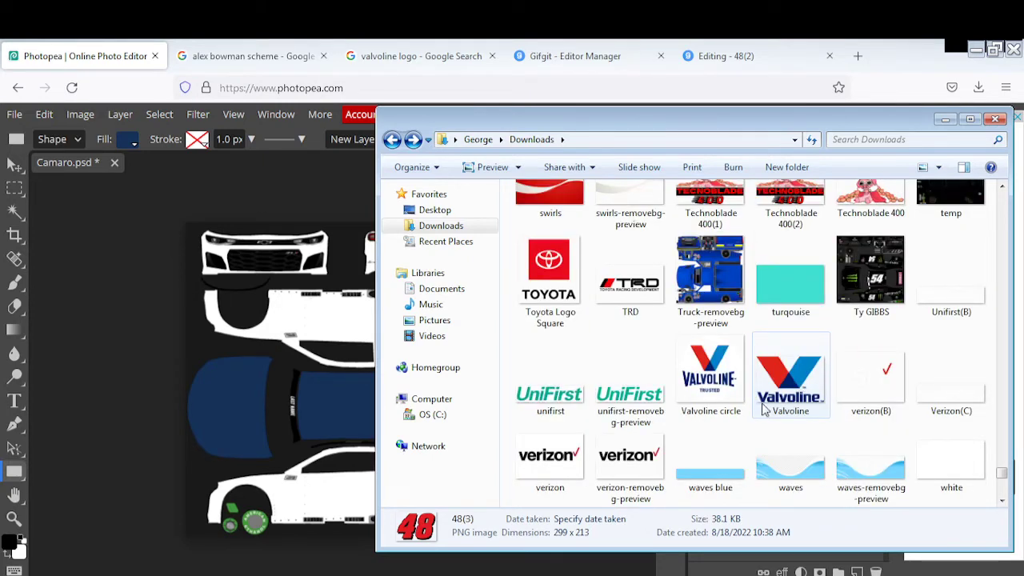
click(788, 386)
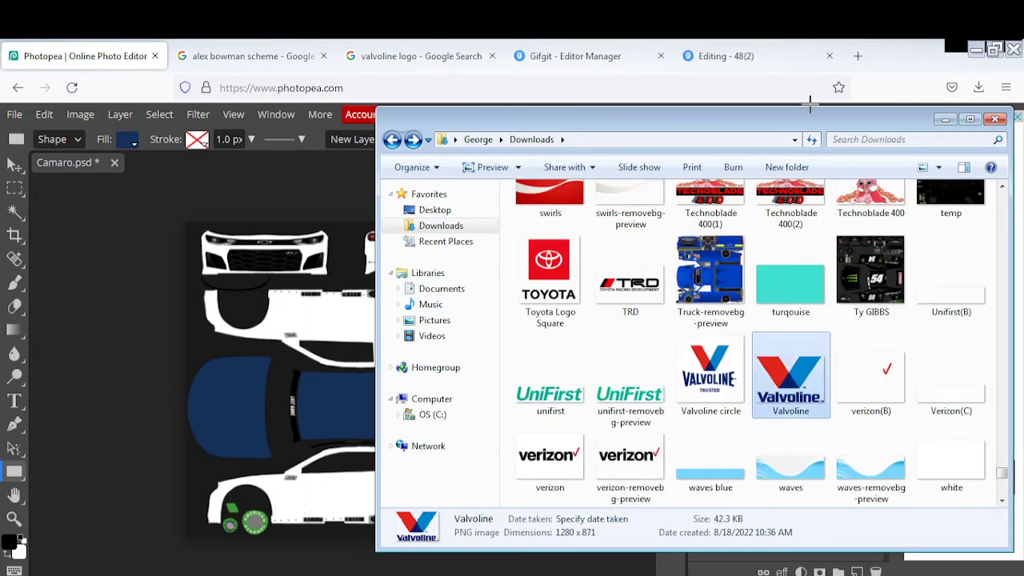
click(945, 118)
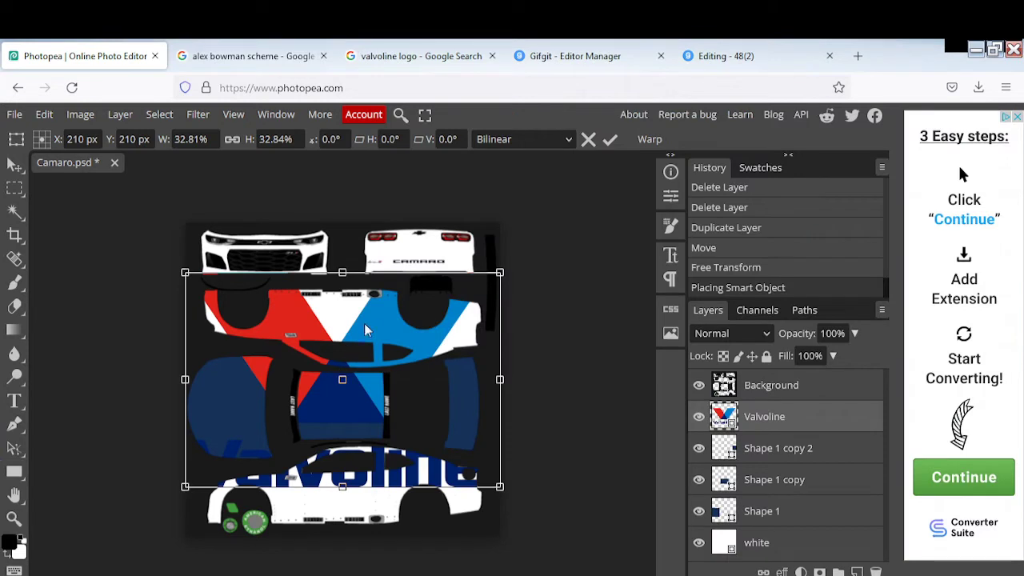
Scale the Valvoline logo to about 17.8% by 18.4% and position its red and blue V over the lower car side.
drag(500, 272, 356, 366)
drag(306, 433, 397, 518)
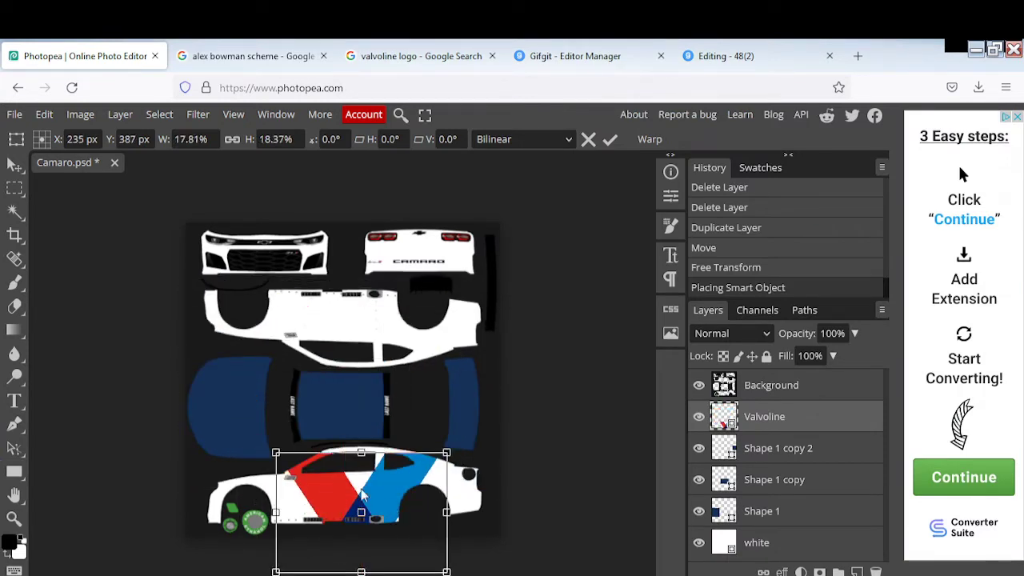
Activate the Rectangle tool and open the color picker for its solid fill.
click(16, 473)
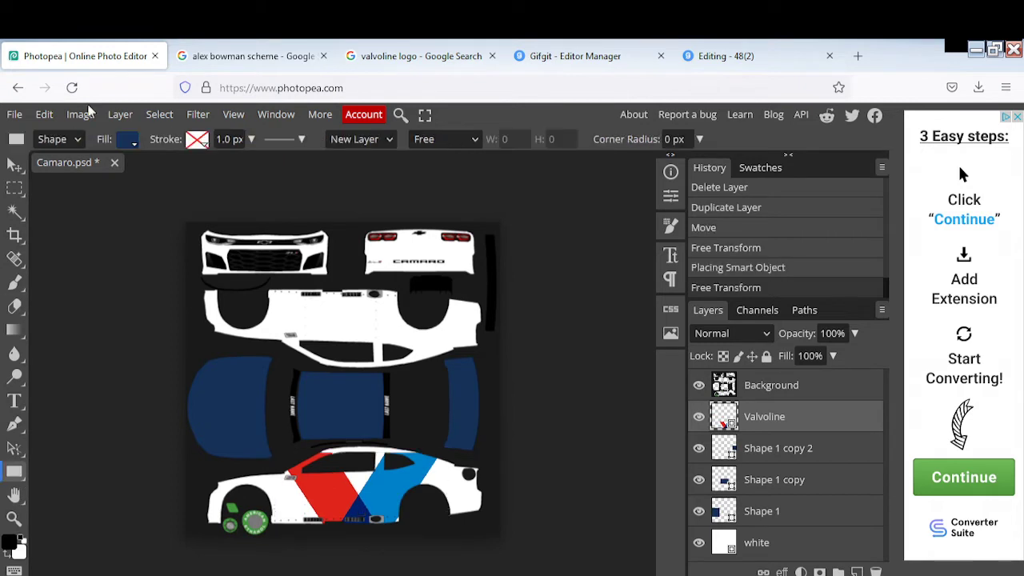
click(124, 140)
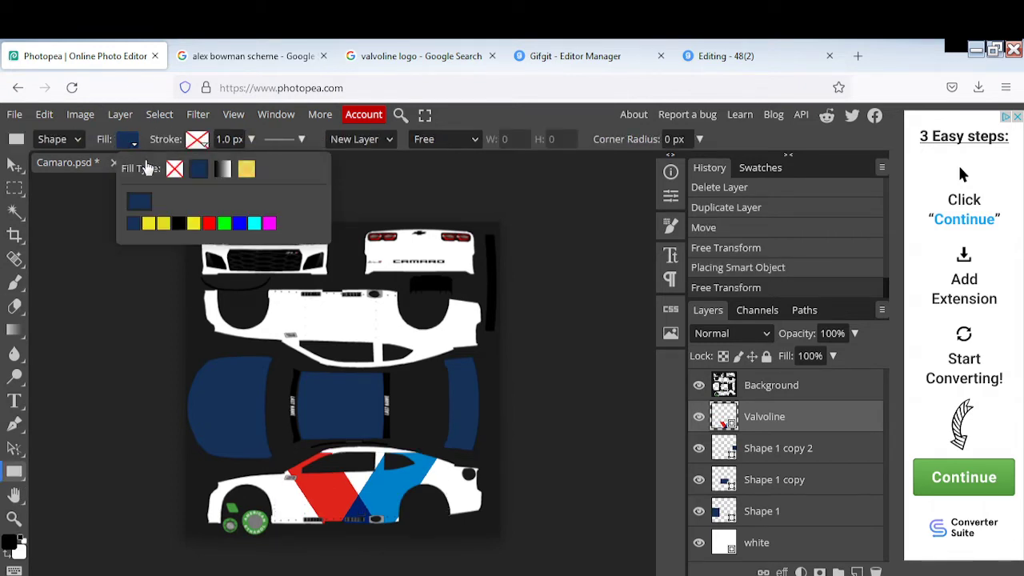
click(140, 201)
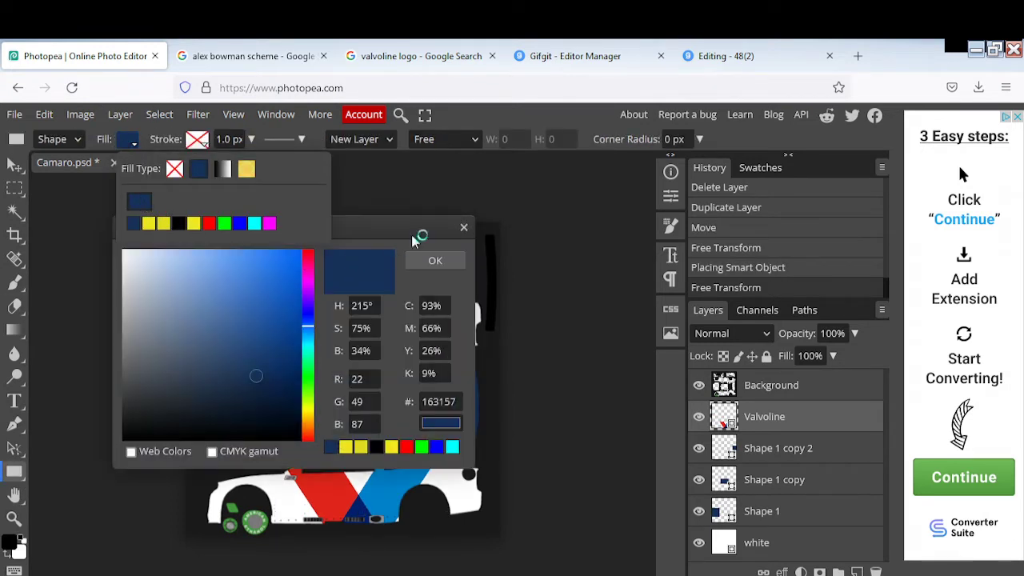
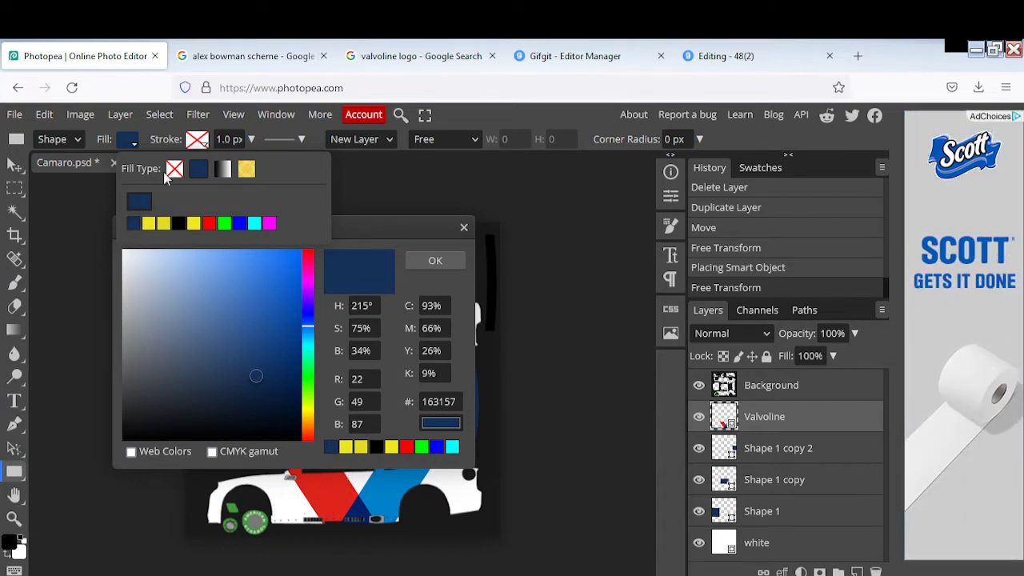
click(324, 493)
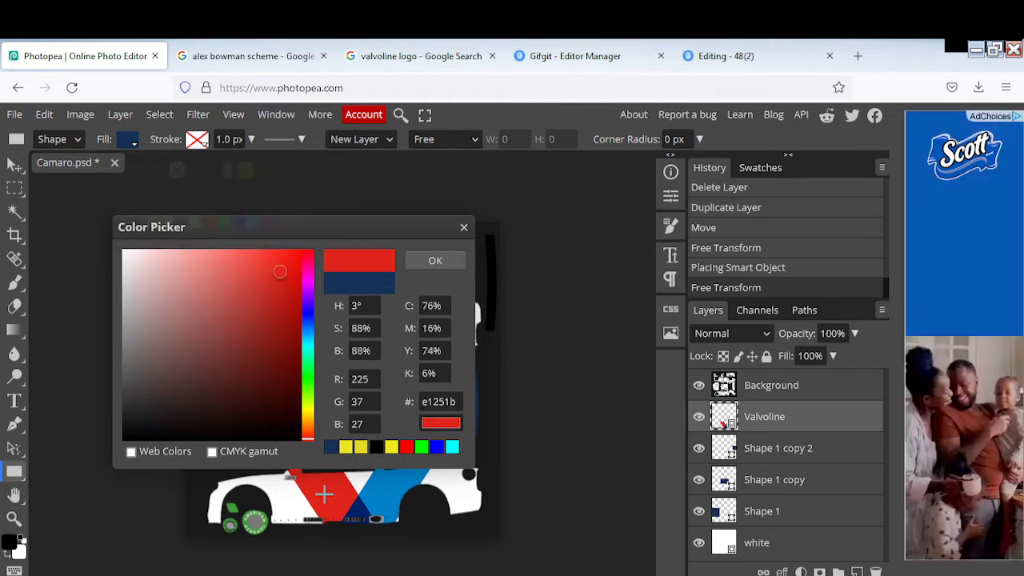
click(430, 264)
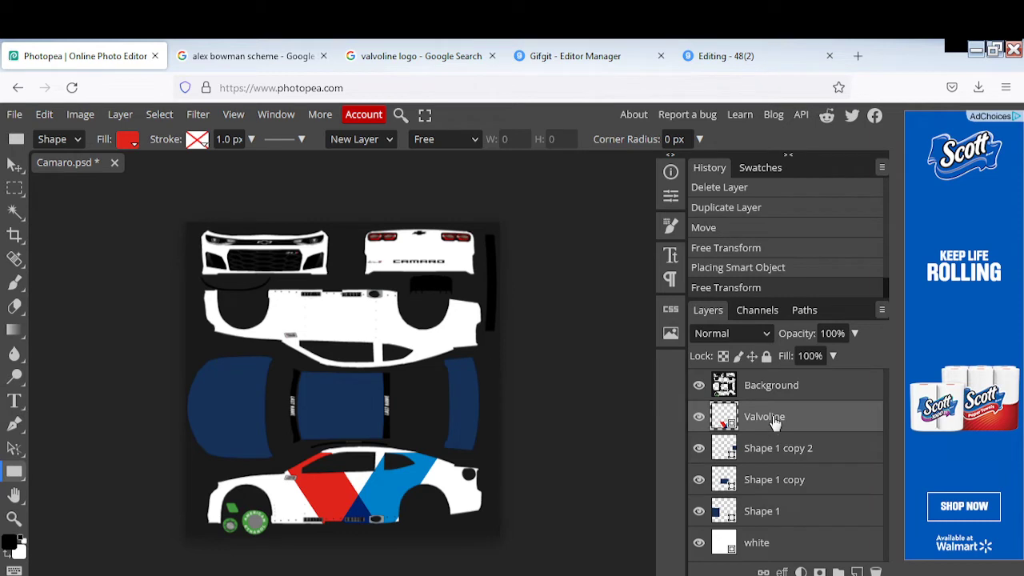
key(Delete)
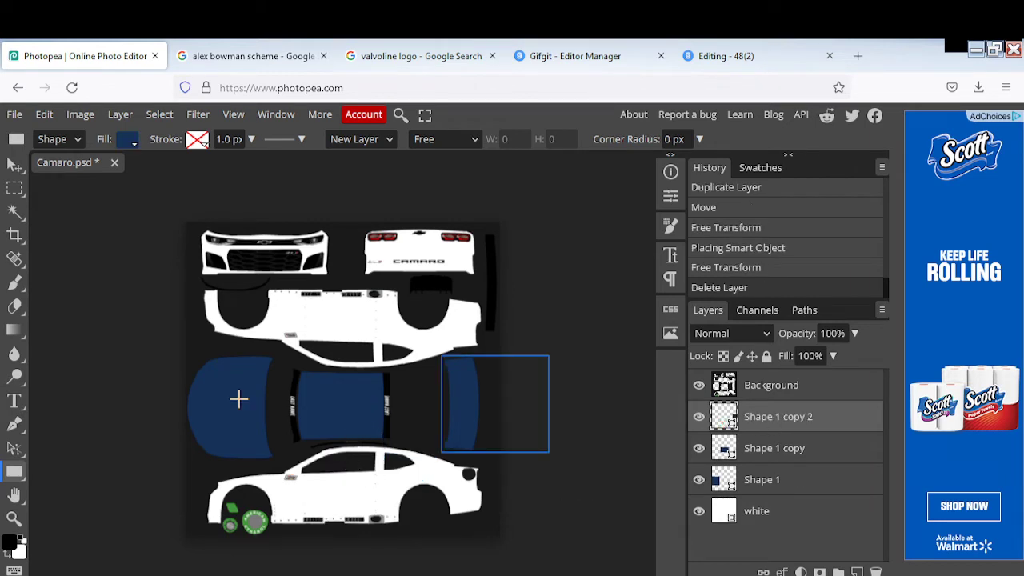
click(197, 140)
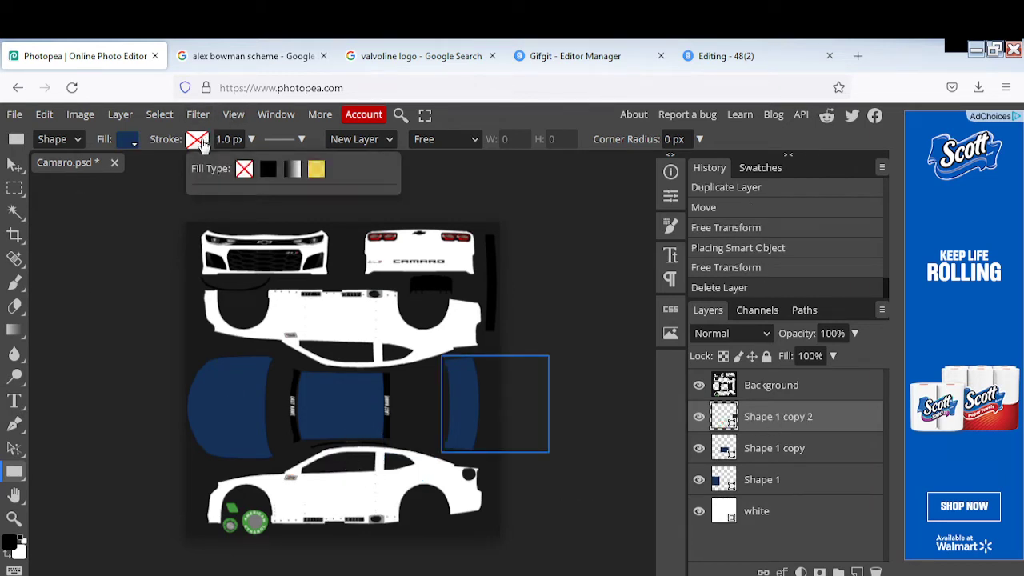
click(268, 170)
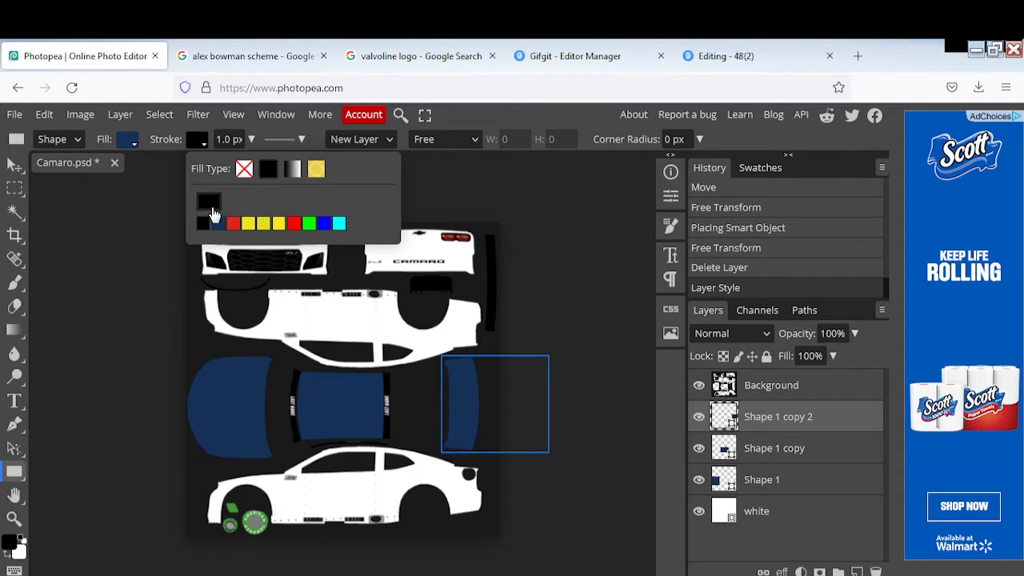
click(208, 202)
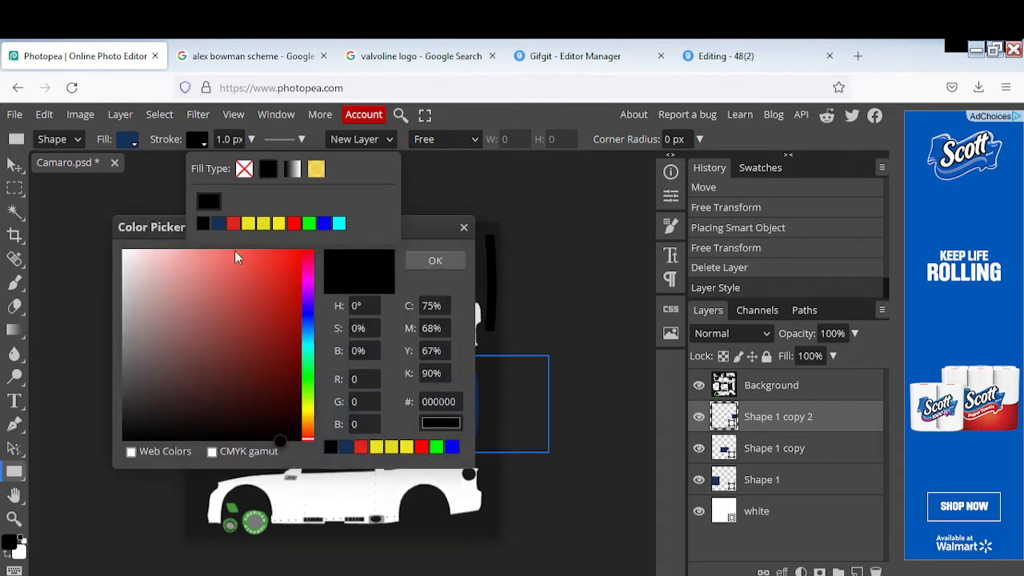
click(464, 228)
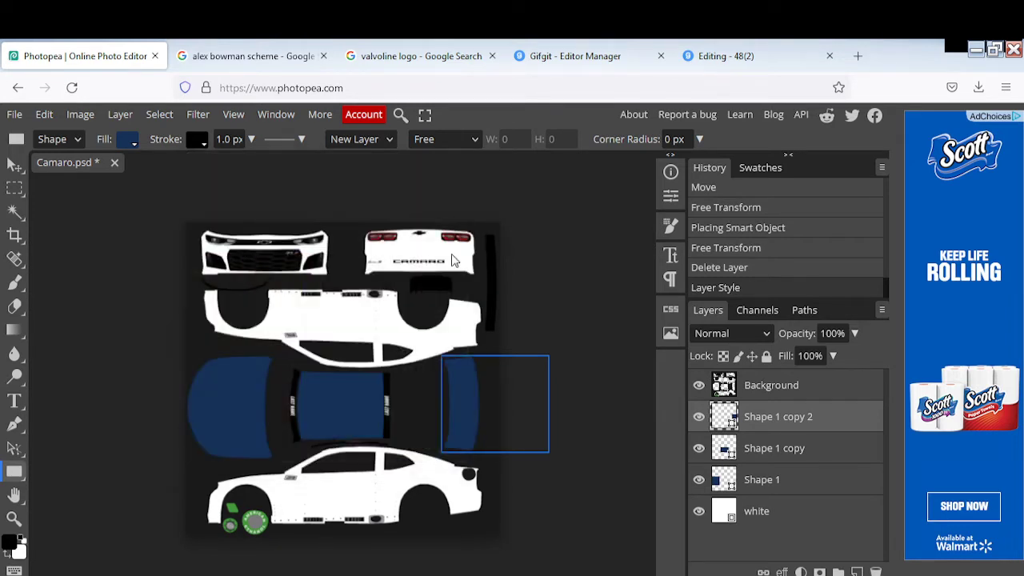
key(ctrl+z)
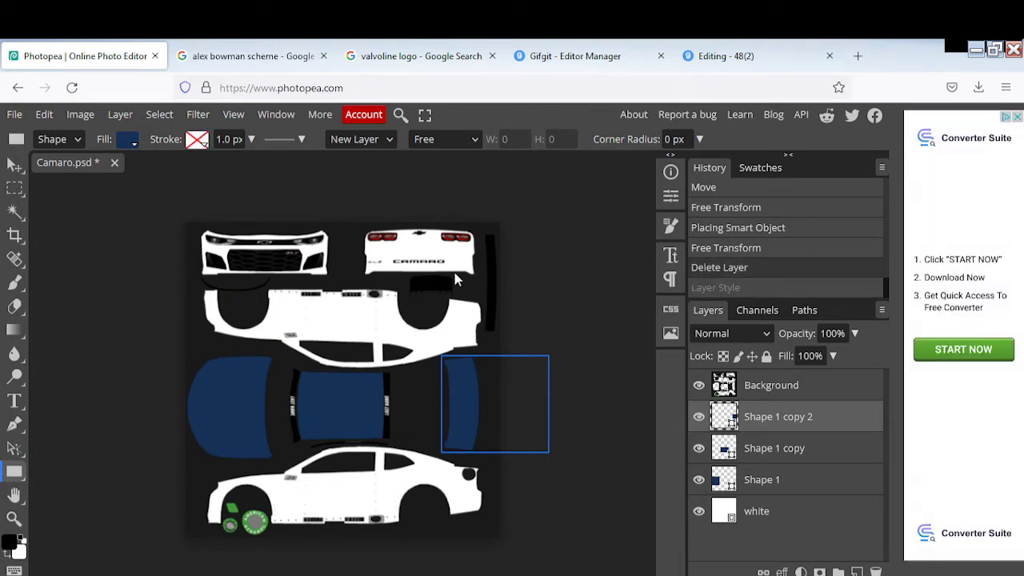
key(ctrl+z)
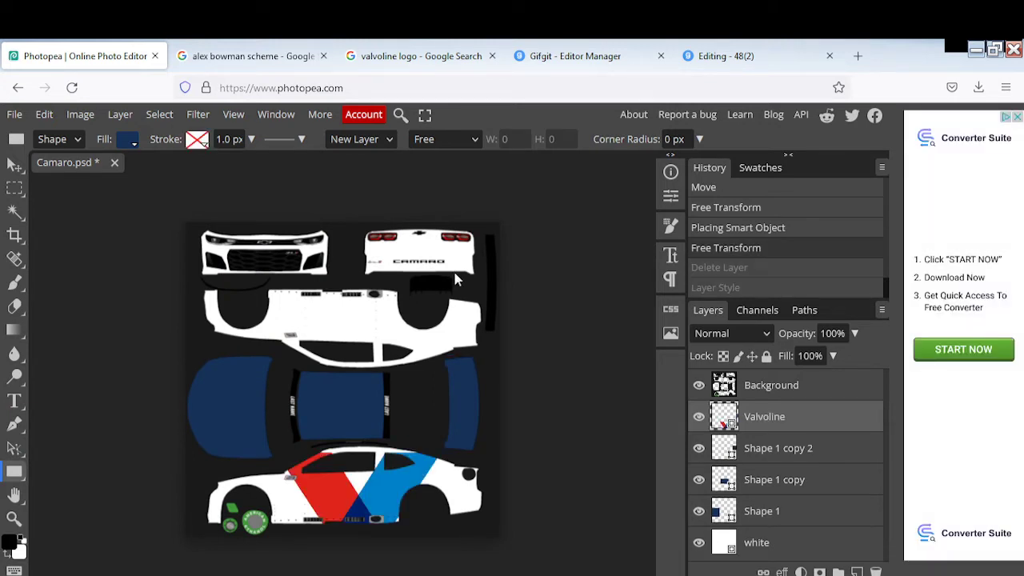
Set the shape stroke to solid red e1251b, sampled from the red part of the Valvoline logo on the car side.
click(206, 149)
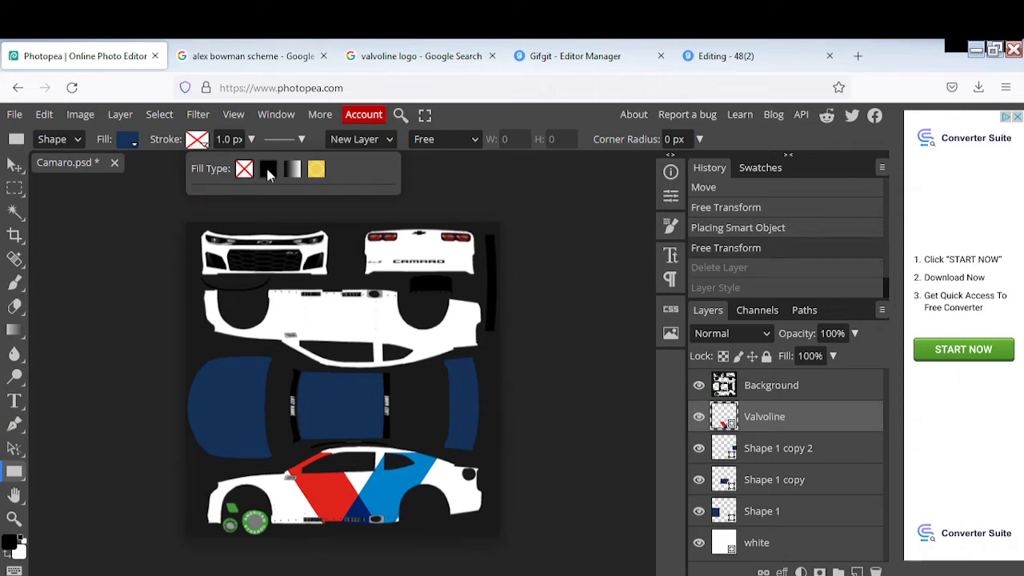
click(268, 168)
click(209, 202)
click(313, 485)
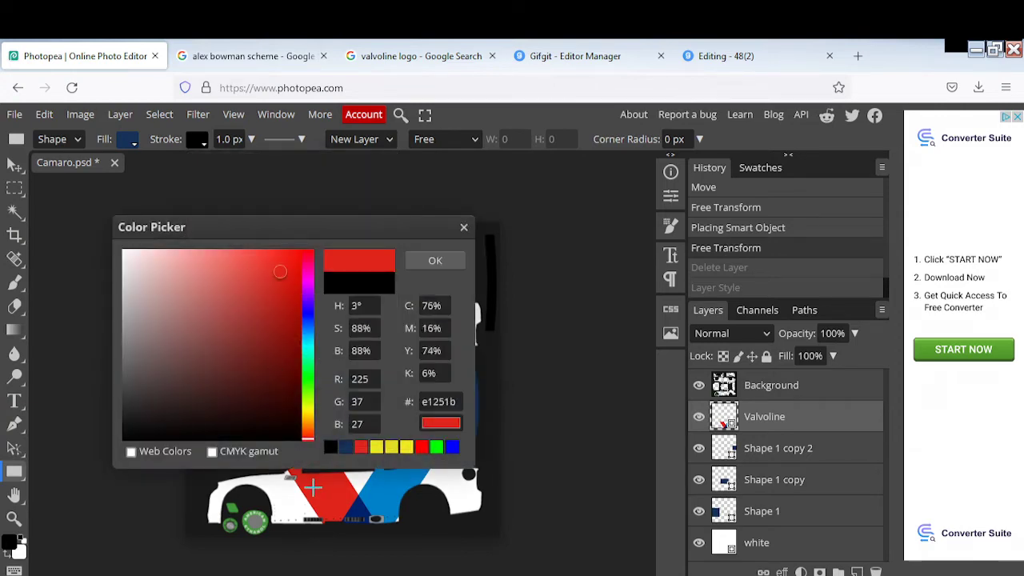
click(434, 260)
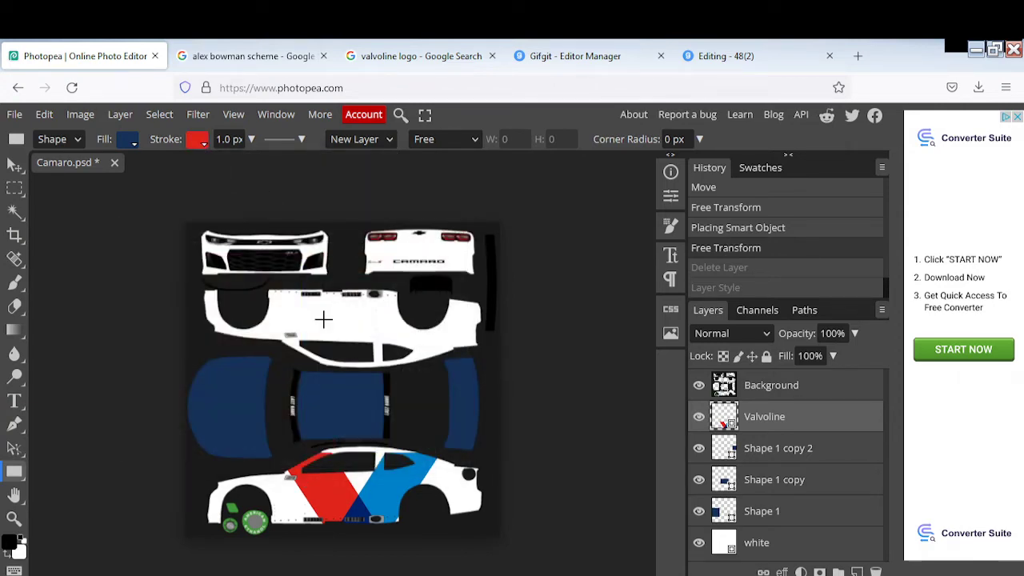
key(Delete)
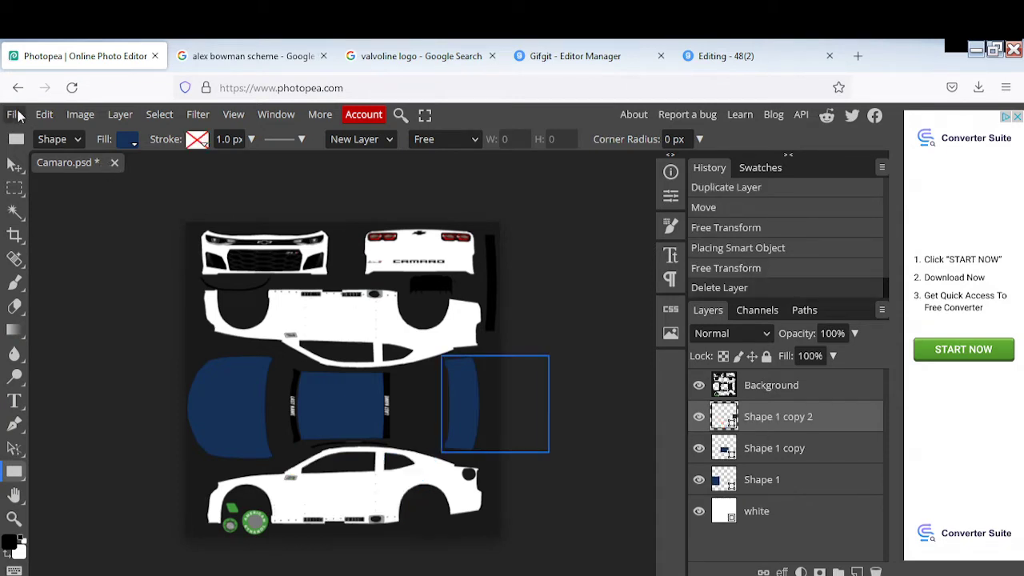
key(ctrl+z)
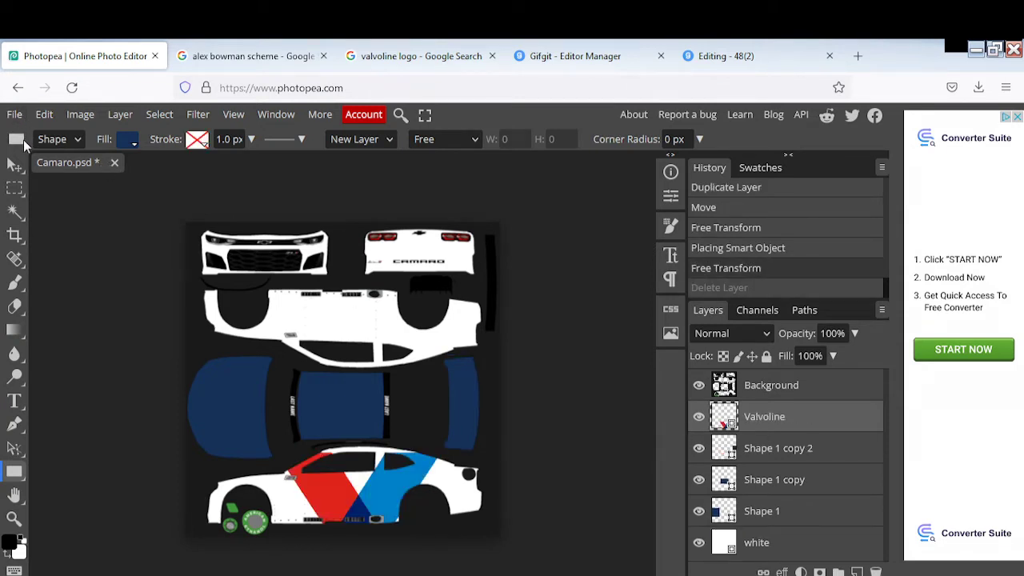
click(202, 144)
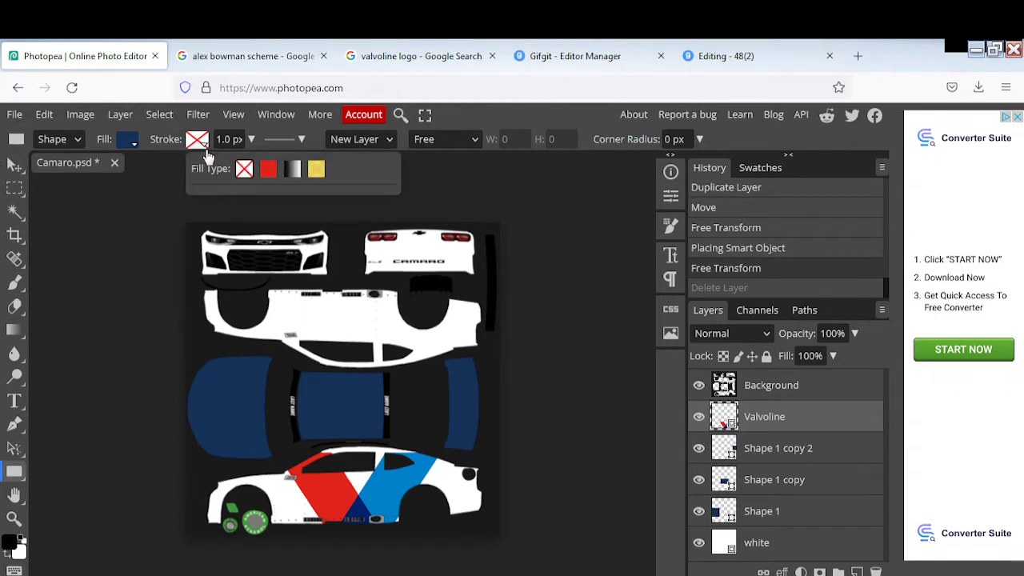
click(276, 172)
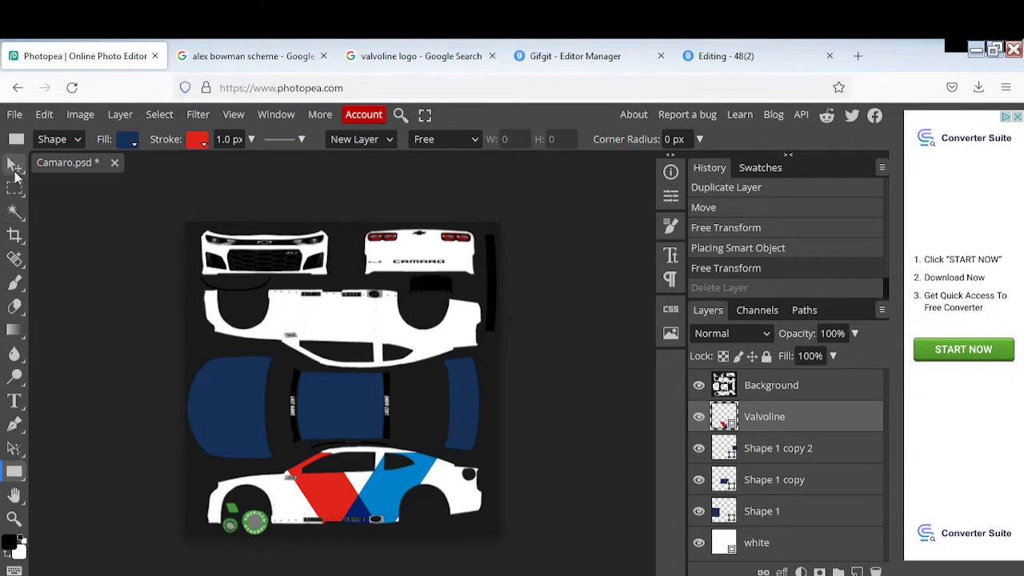
Move the Valvoline logo up over the front bumper and draw a dark blue rectangle over the lower rear of the bottom side view.
key(v)
drag(416, 512, 247, 282)
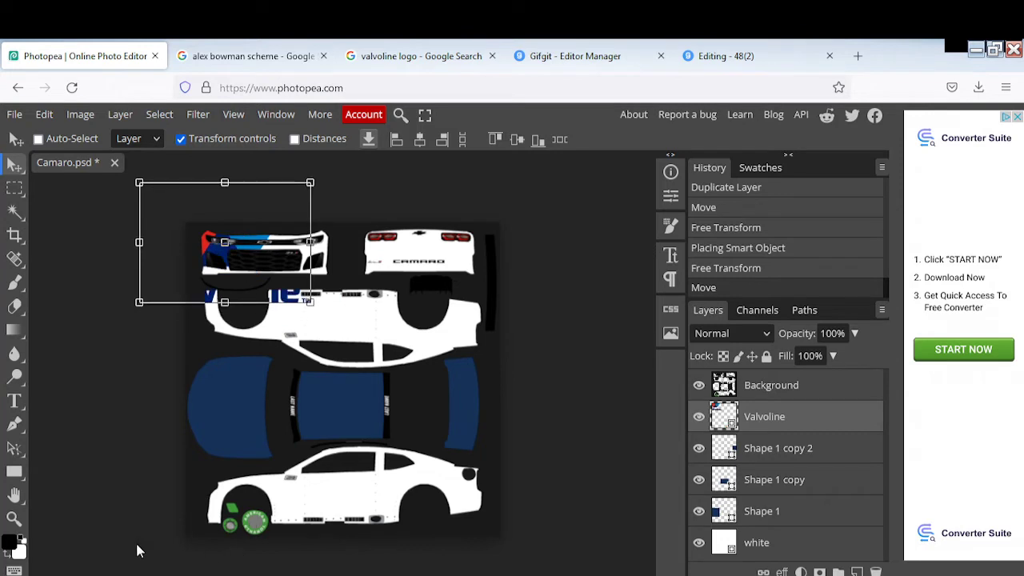
click(15, 472)
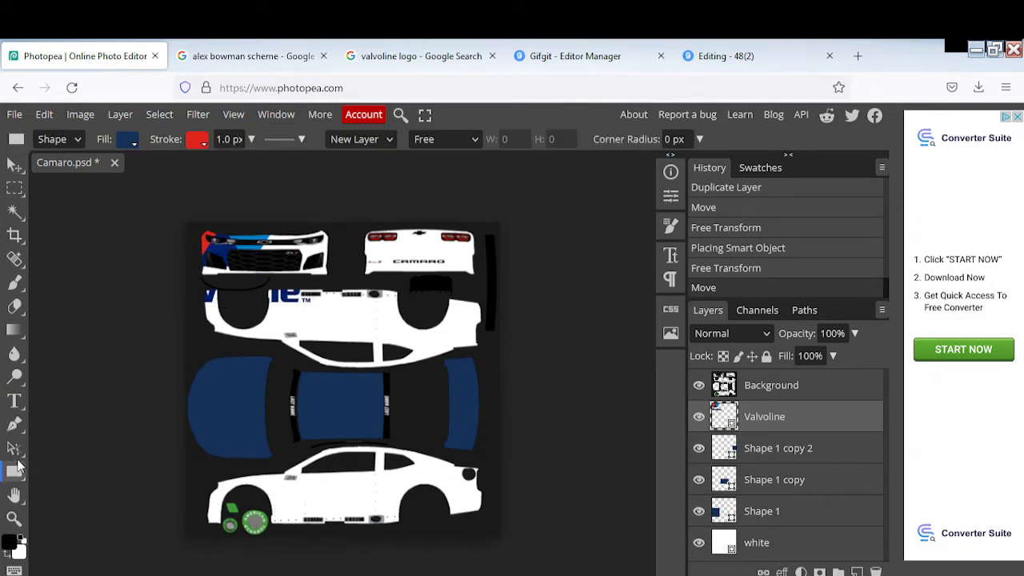
drag(325, 486, 474, 529)
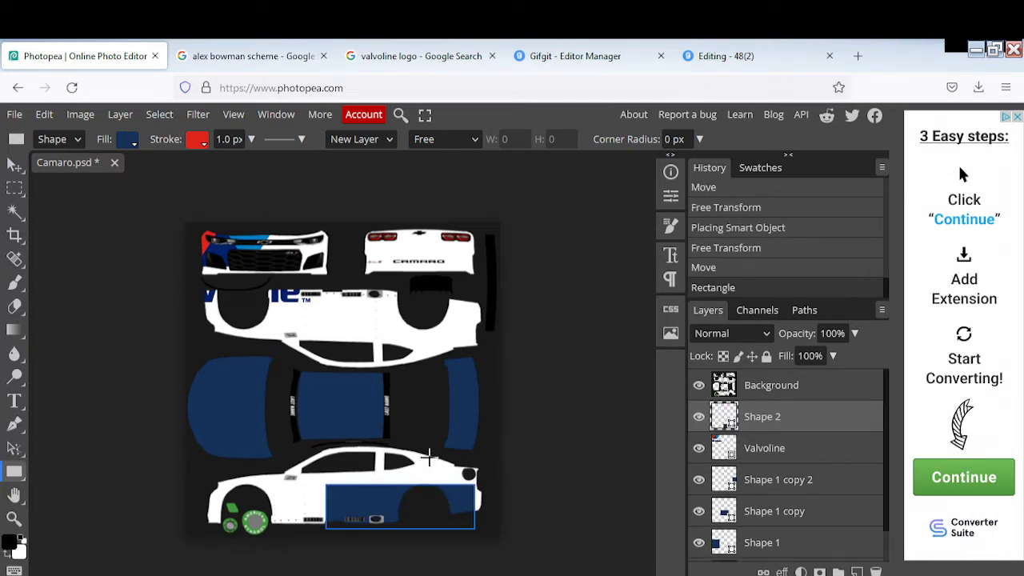
Set the new rectangle's red stroke width to 15 px.
click(222, 139)
text(5)
key(Return)
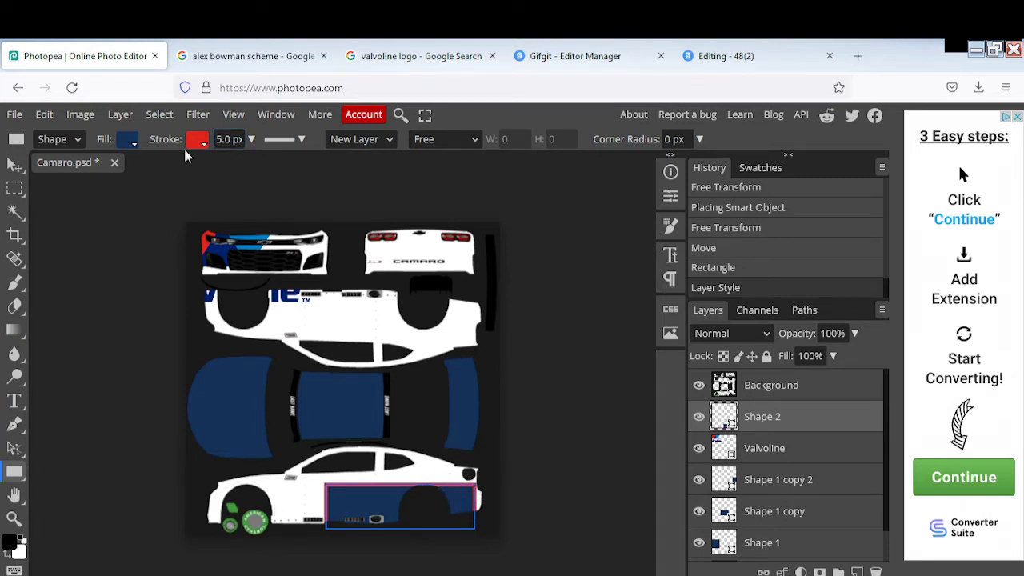
click(214, 139)
text(15)
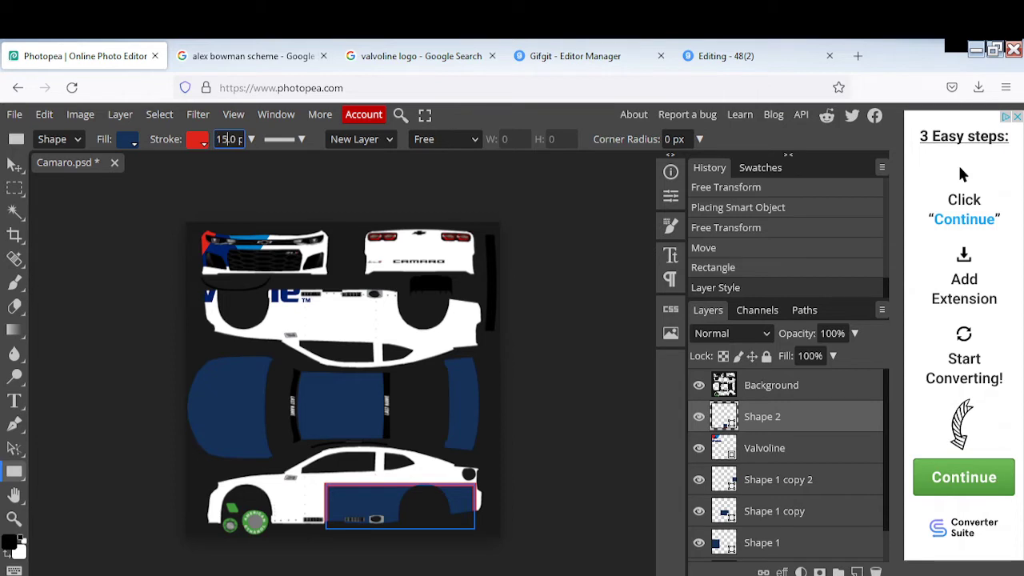
key(Return)
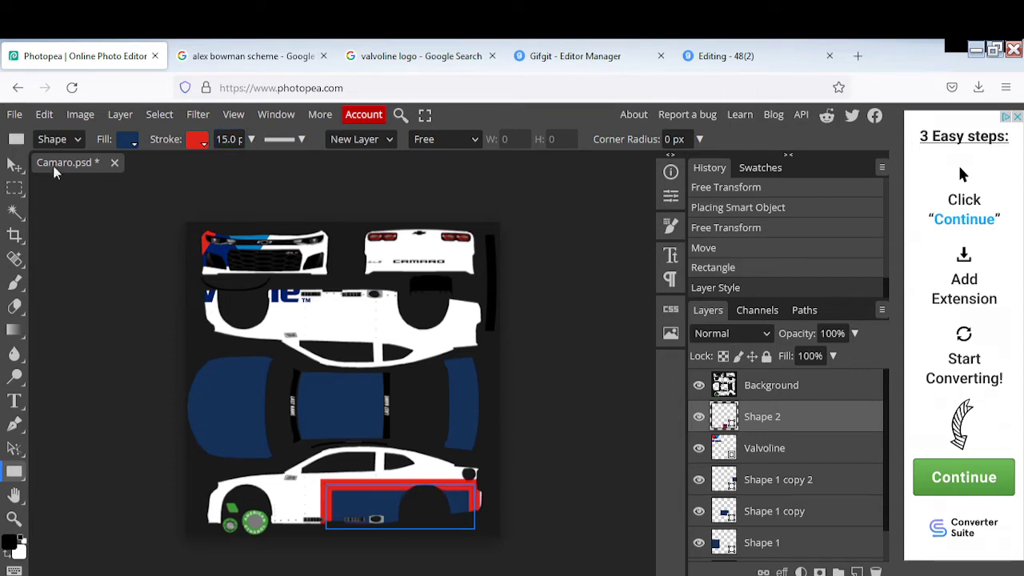
Rotate the rectangle by -20.4° and enlarge it to about 167% by 165%, covering the rear half of the bottom side view.
key(v)
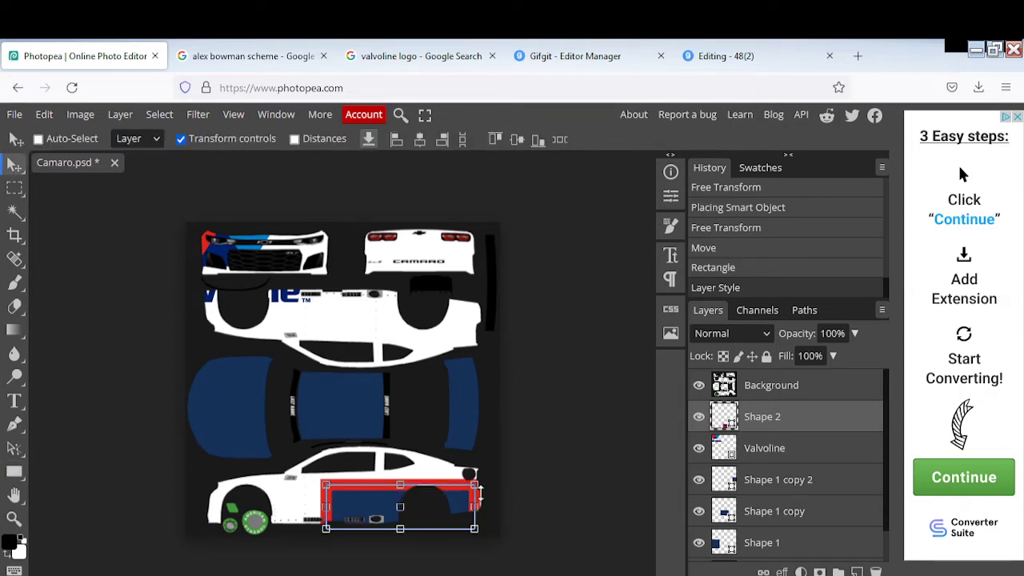
drag(486, 481, 473, 443)
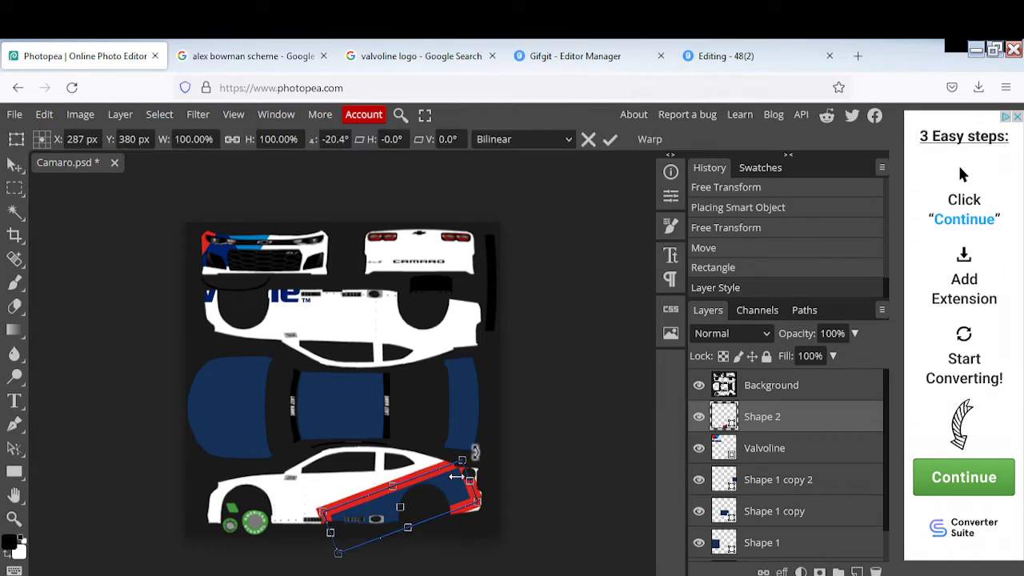
click(342, 140)
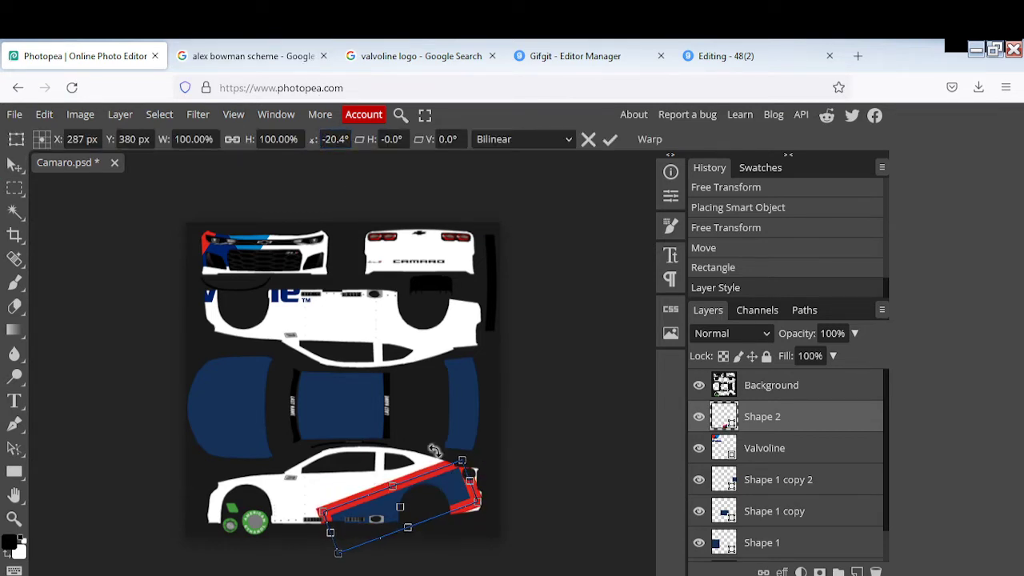
drag(449, 492, 476, 529)
drag(328, 540, 267, 564)
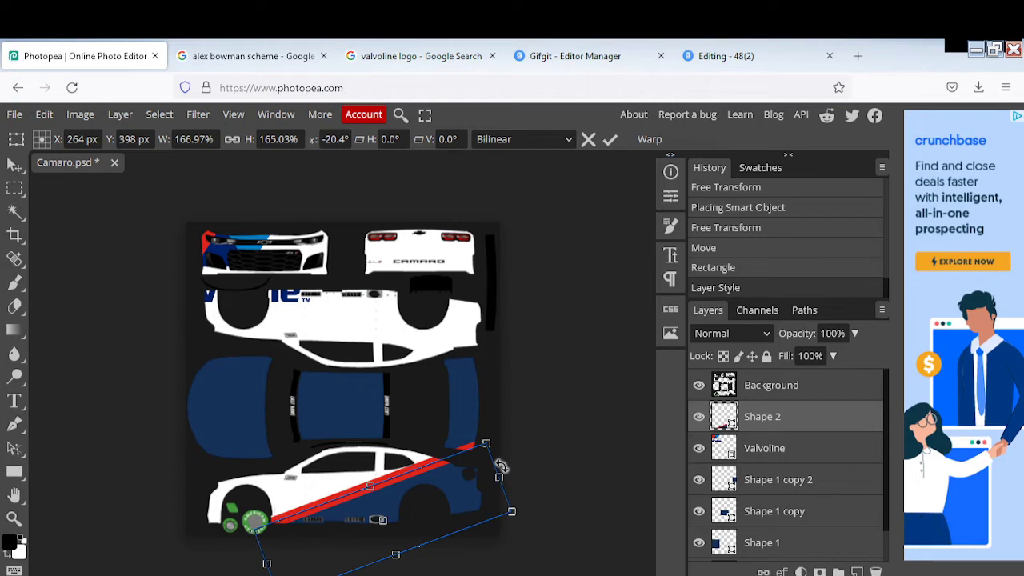
Duplicate the slanted Shape 2 layer and move the copy up onto the upper side view of the car.
right_click(776, 418)
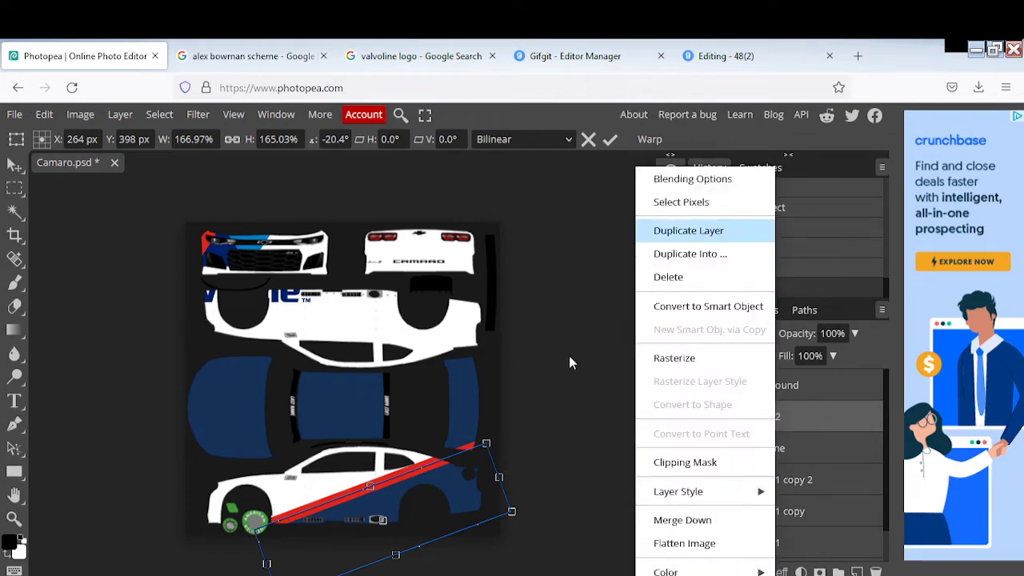
click(688, 230)
drag(464, 488, 463, 281)
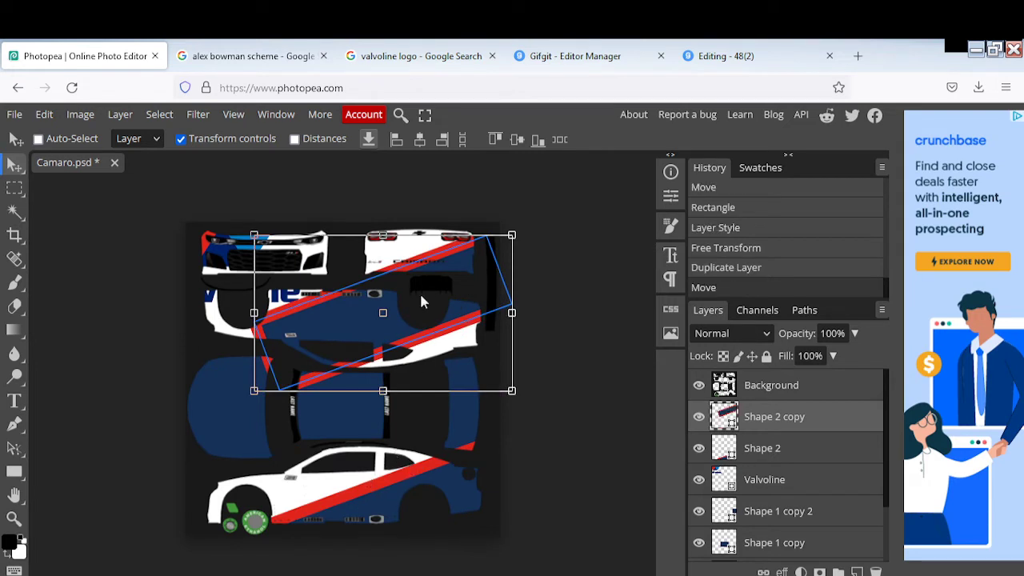
Rotate the Shape 2 copy by 20.4° so that it lies horizontally over the upper side view.
key(ctrl+t)
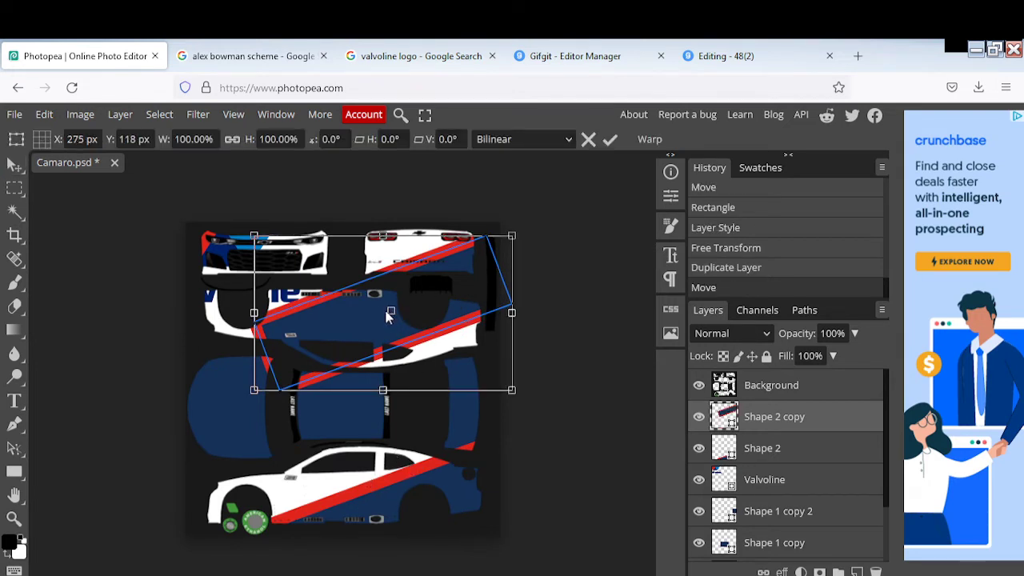
drag(387, 315, 379, 315)
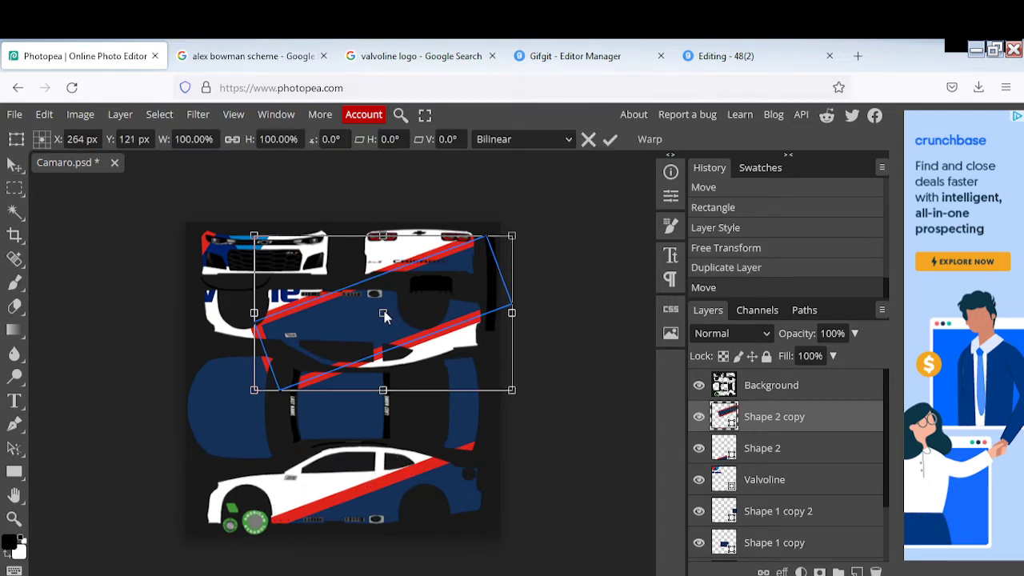
click(334, 138)
text(-2)
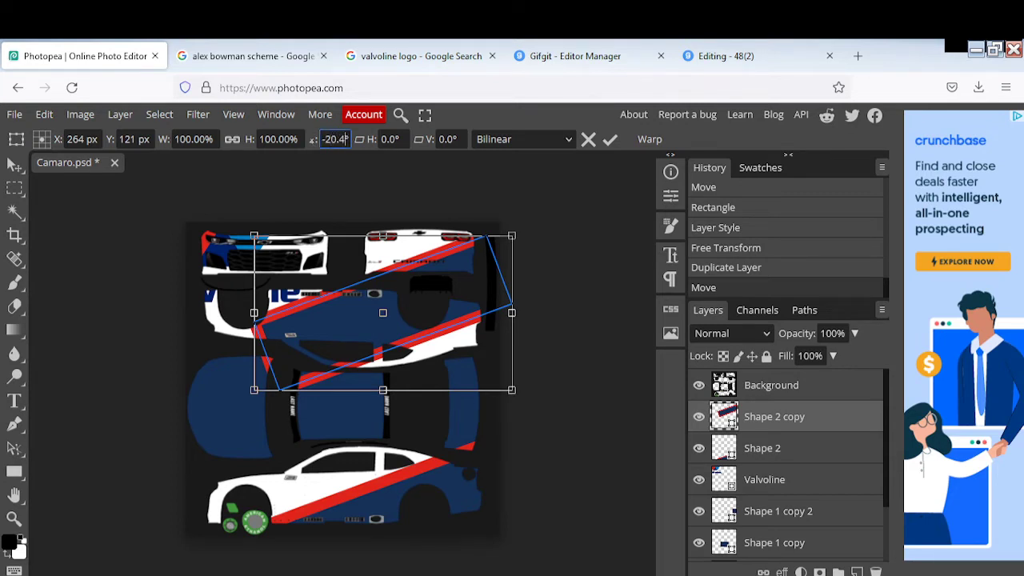
key(Return)
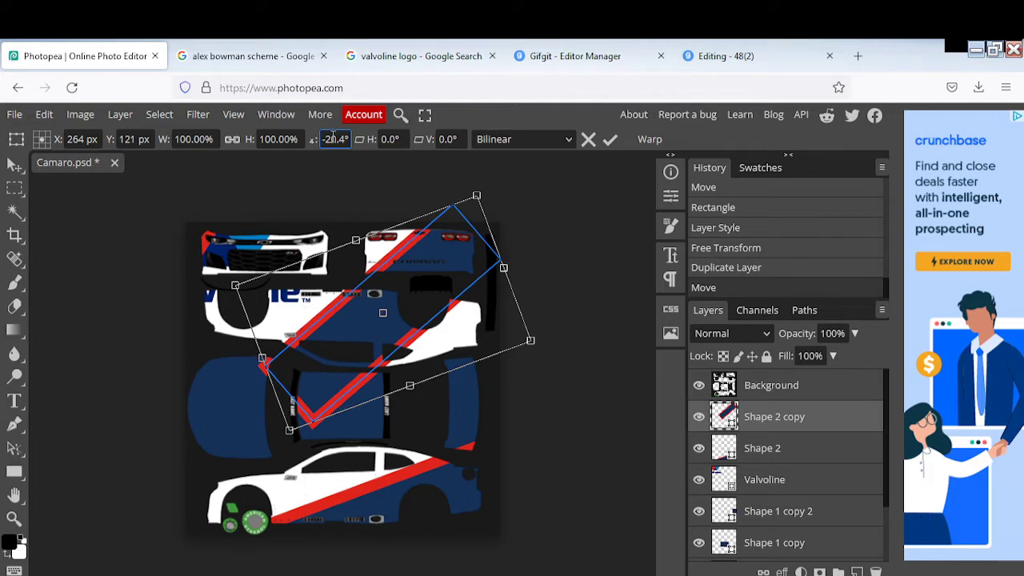
key(BackSpace)
key(Return)
click(771, 400)
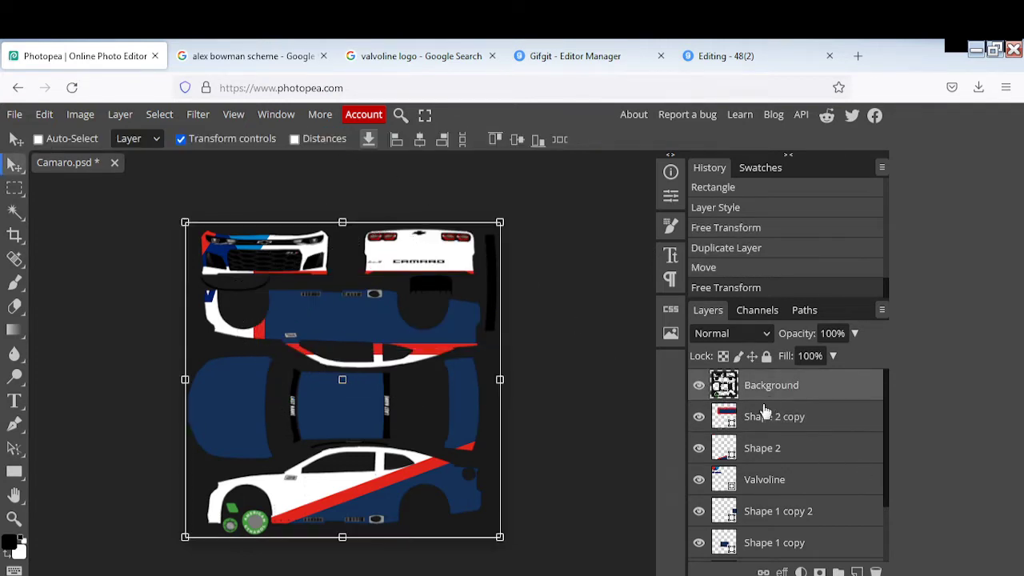
click(768, 414)
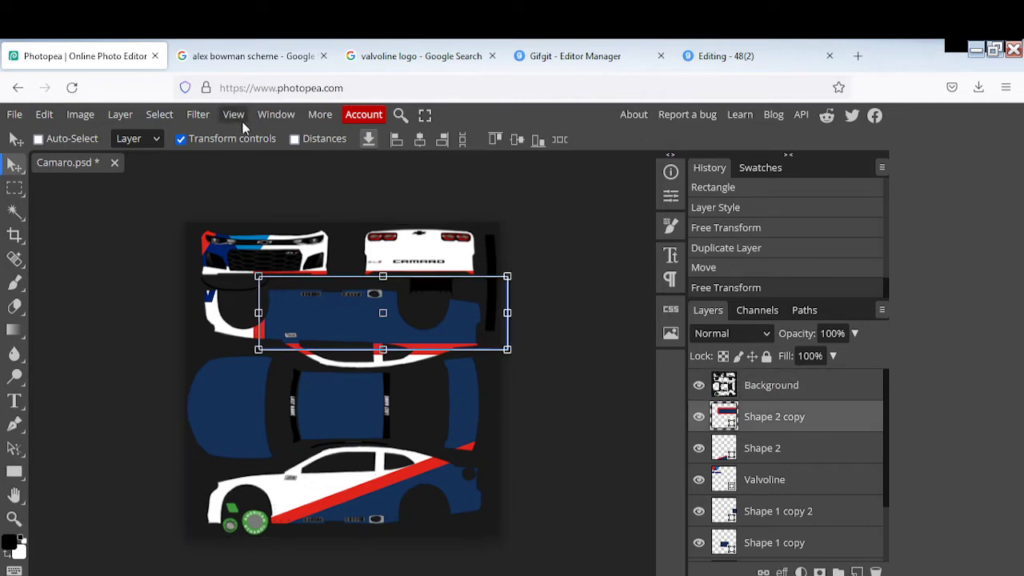
Rotate the Shape 2 copy by 200.7° and shift it so its red edge slants across the upper side view.
click(387, 319)
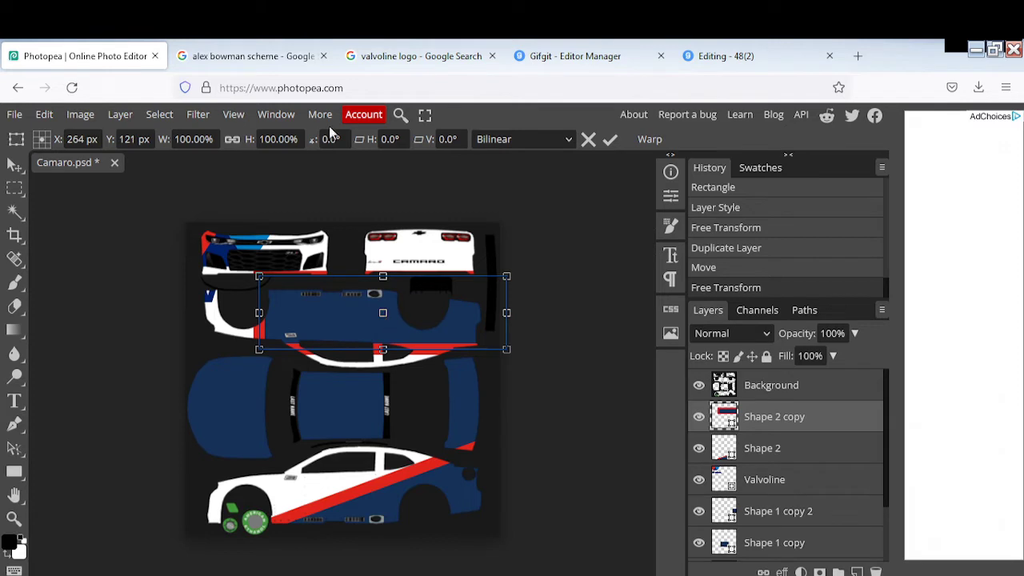
click(344, 140)
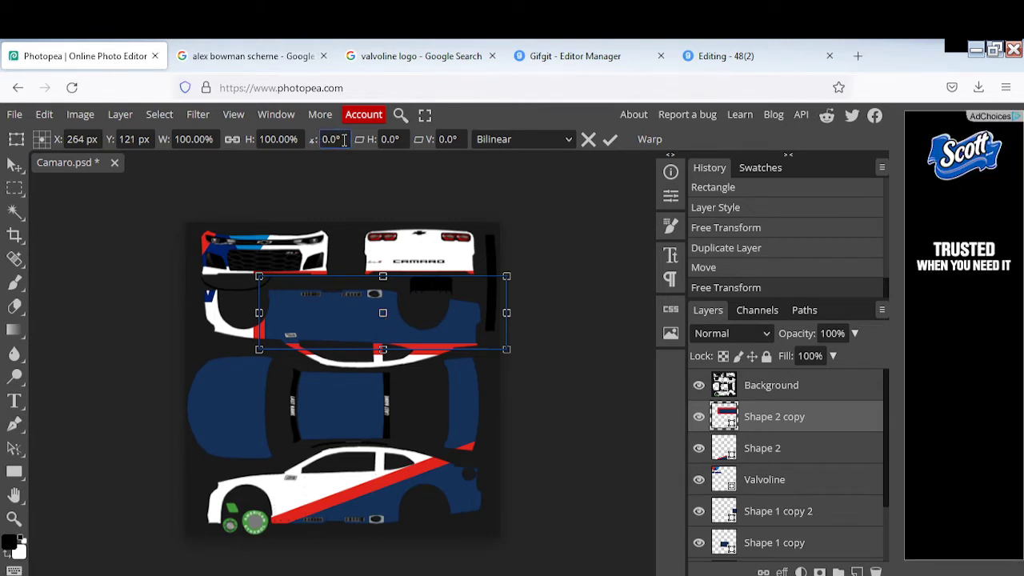
text(2)
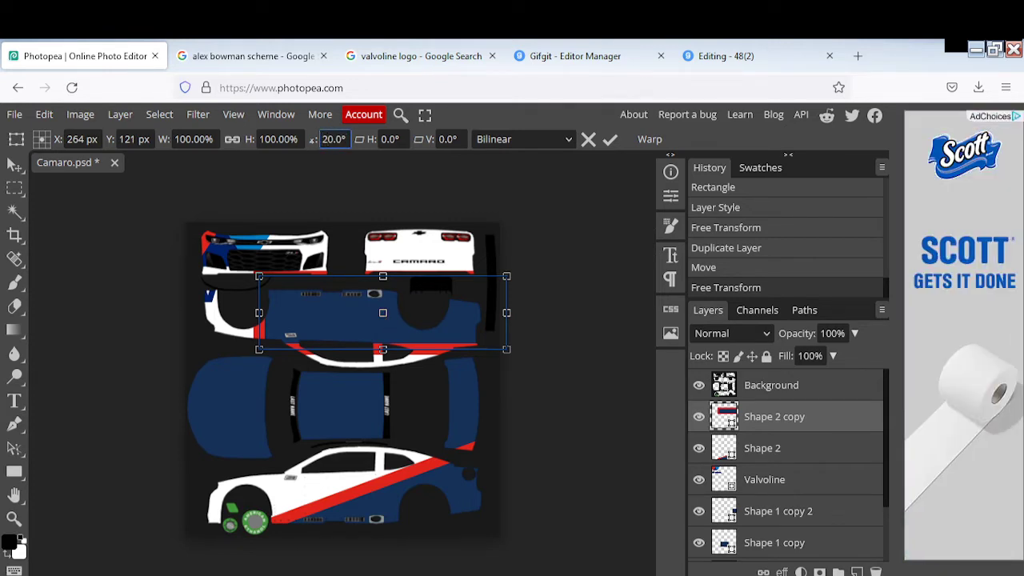
text(0)
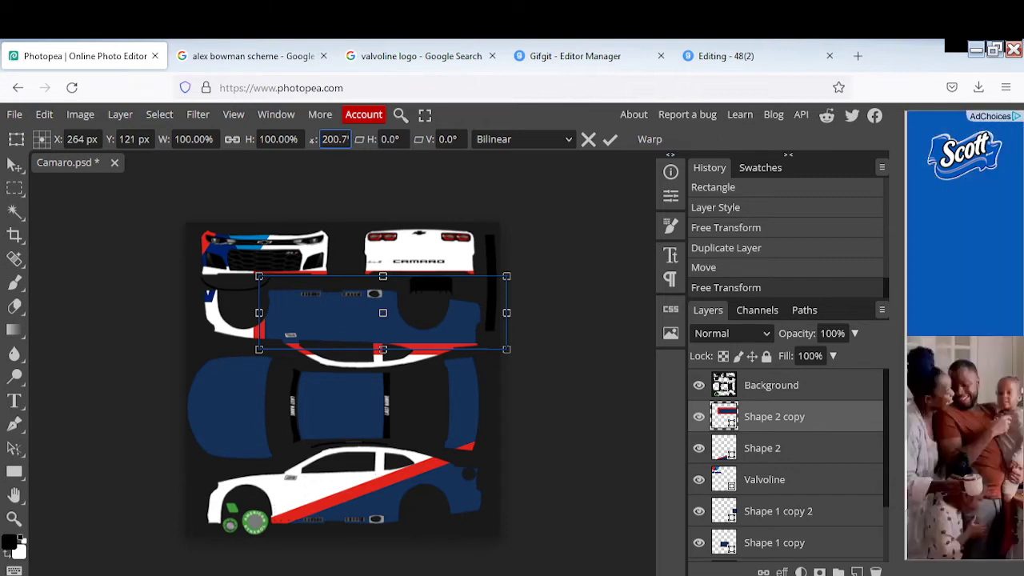
key(Return)
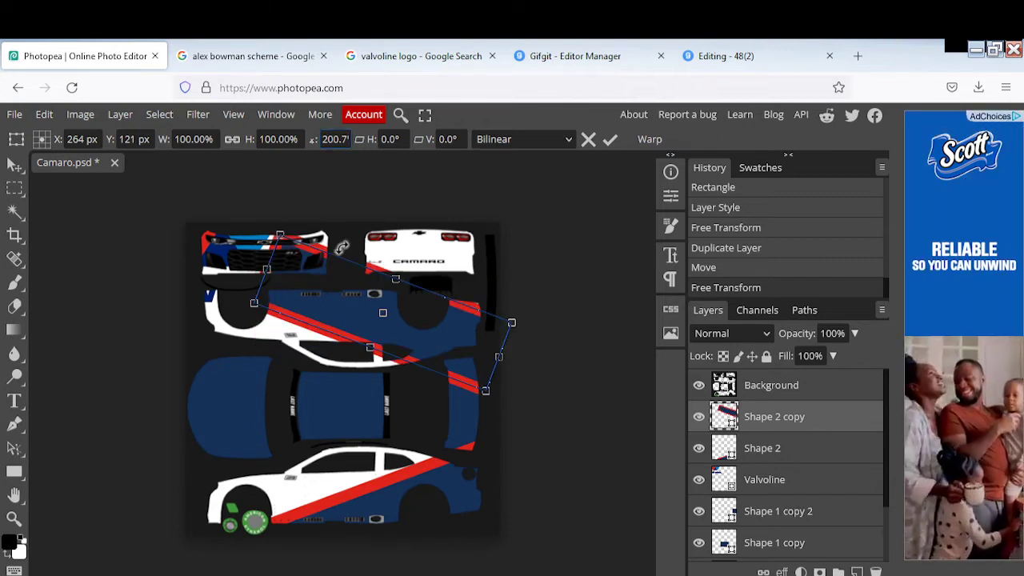
drag(410, 317, 405, 309)
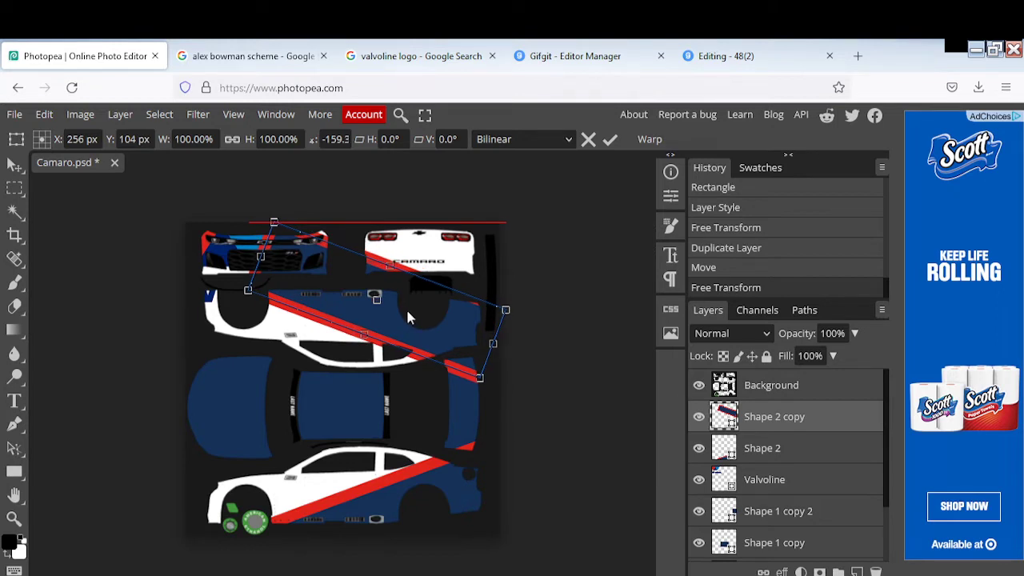
drag(408, 310, 406, 309)
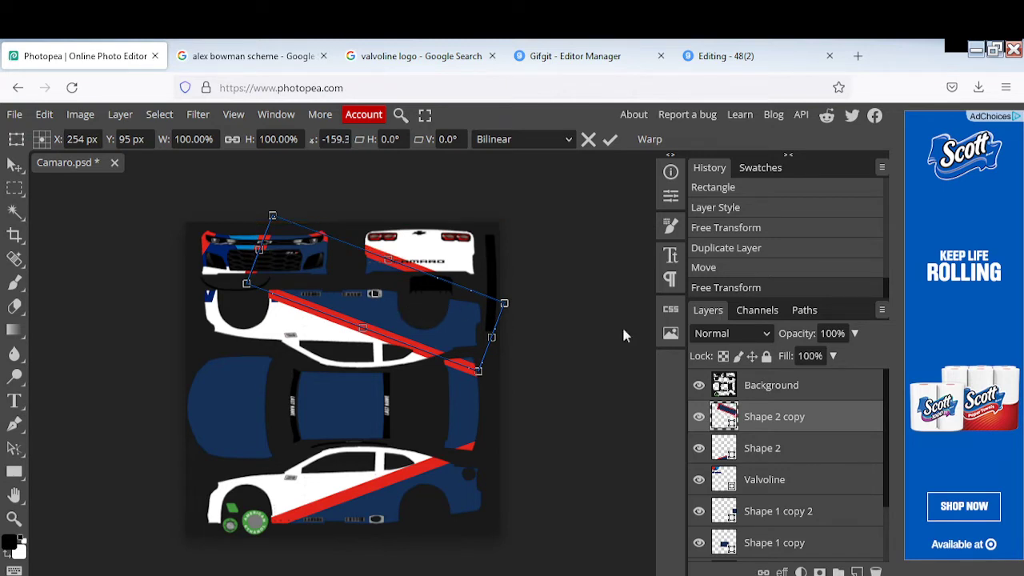
Move the Shape 1 copy 2 layer above the Shape 2 copy layer, directly beneath Background.
click(780, 516)
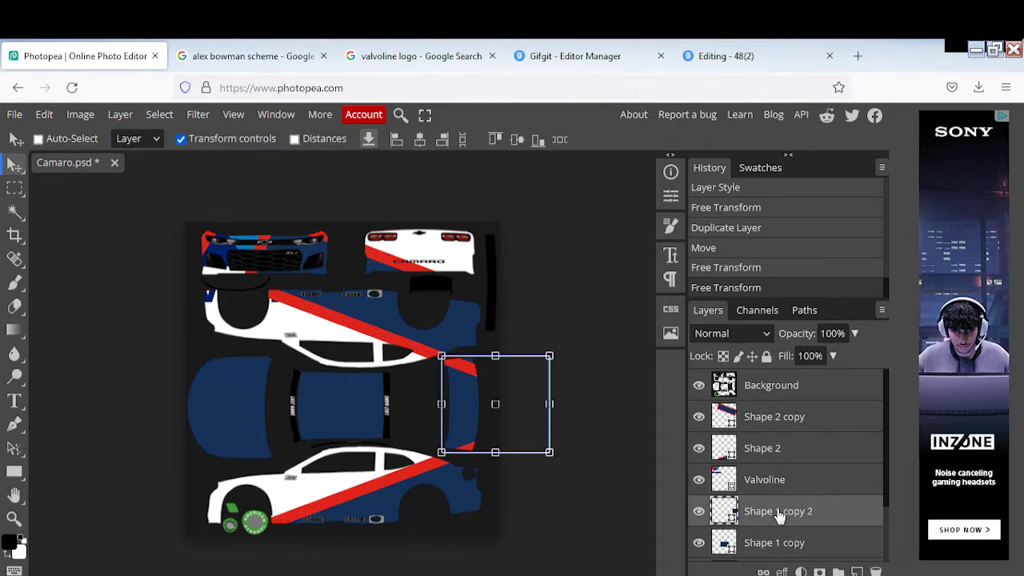
drag(790, 408, 791, 410)
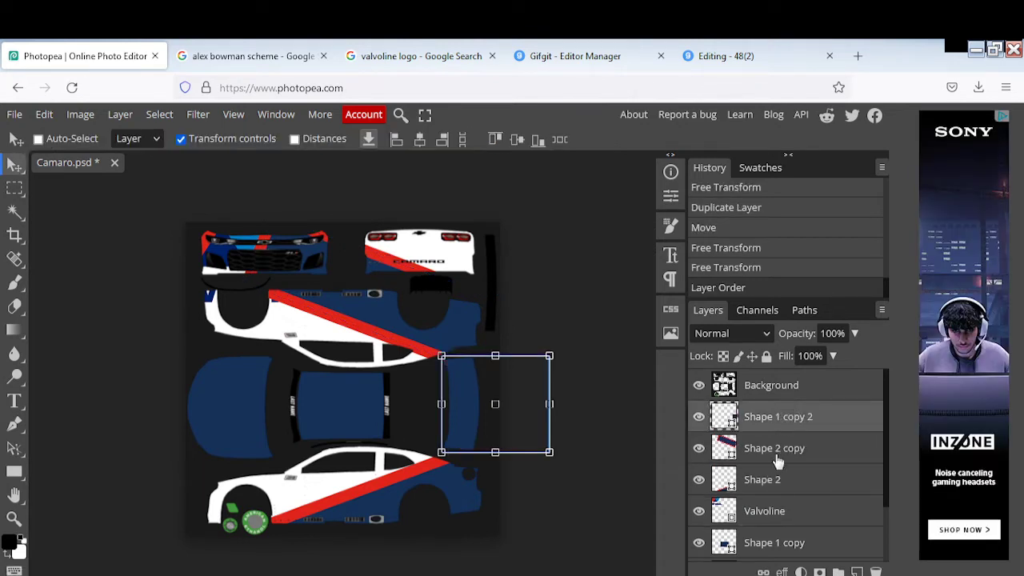
drag(758, 443, 766, 464)
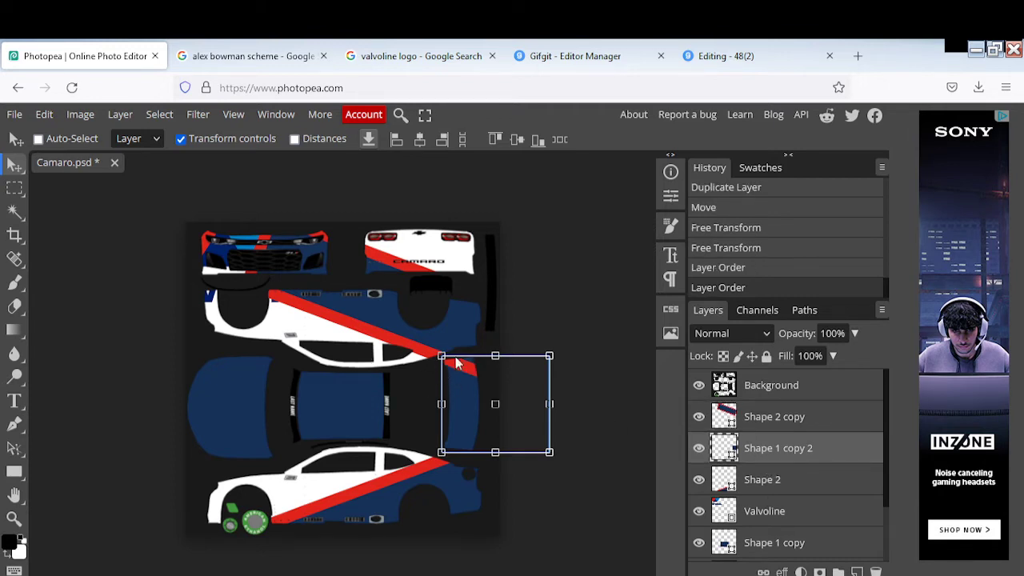
drag(800, 450, 802, 408)
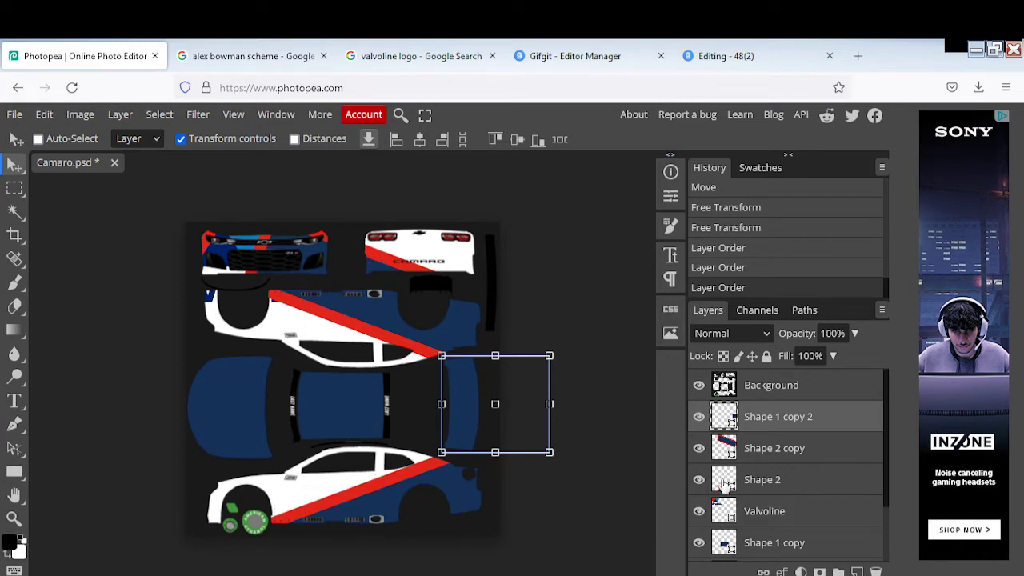
Move the Valvoline logo off the front view and shrink it to 8.05% by 9.53%, leaving it beside the canvas.
click(748, 510)
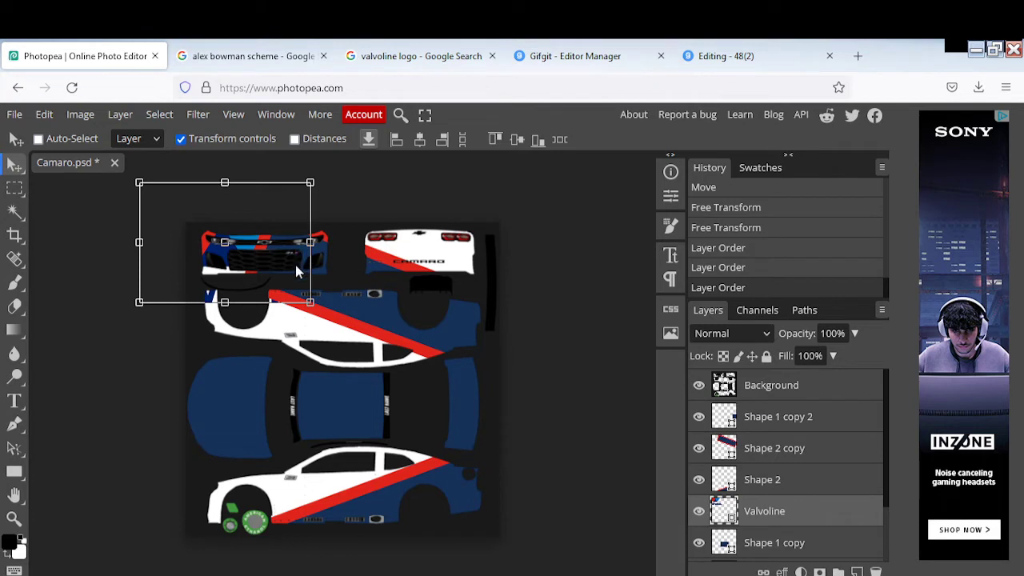
drag(296, 265, 388, 454)
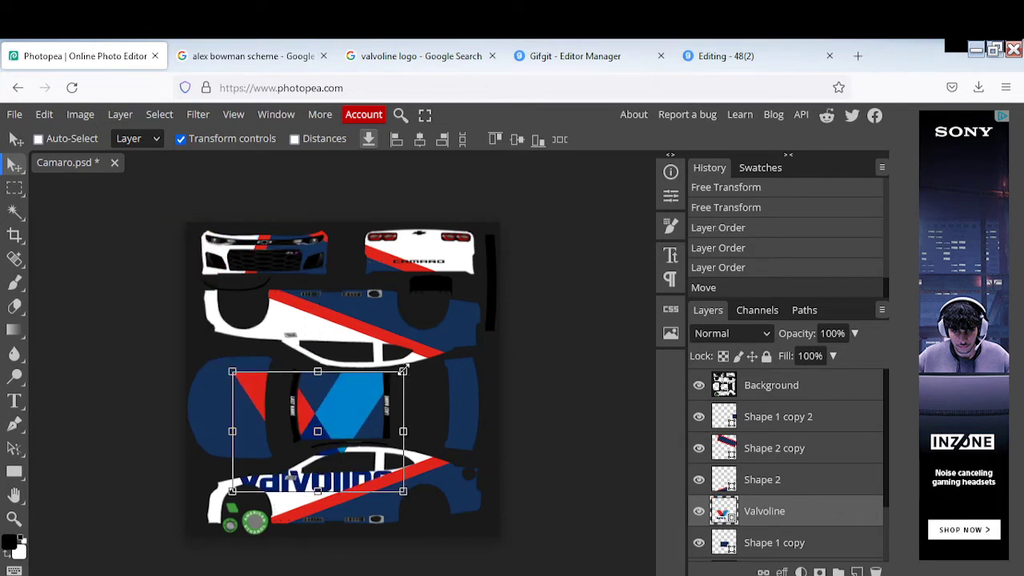
drag(403, 370, 571, 472)
Delete the Shape 1 layer that covers the hood in dark blue.
scroll(827, 508, down, 2)
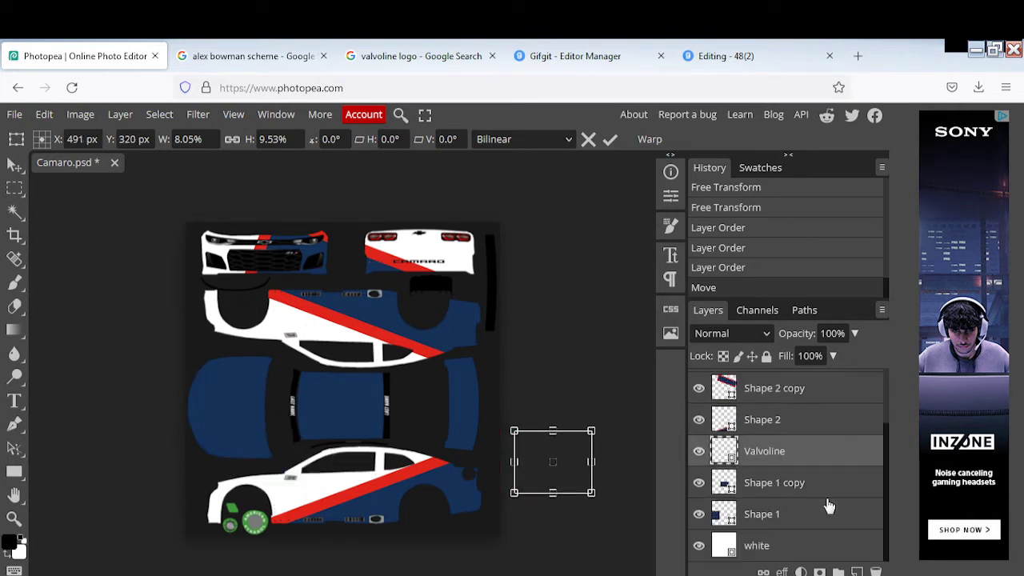
click(784, 518)
key(Delete)
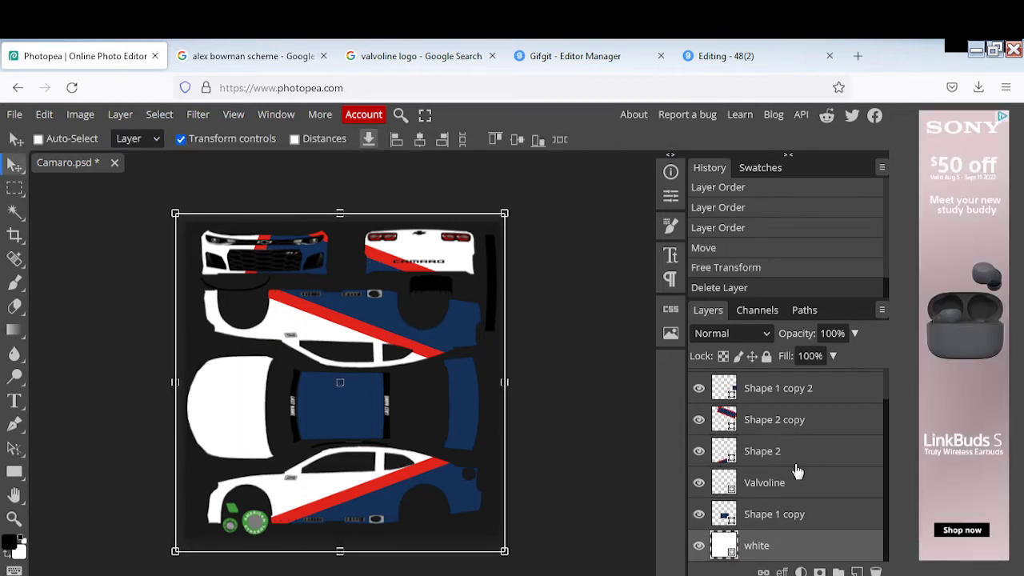
Move the Valvoline logo onto the white hood, rotated by 90° and centred there.
ctrl+click(560, 424)
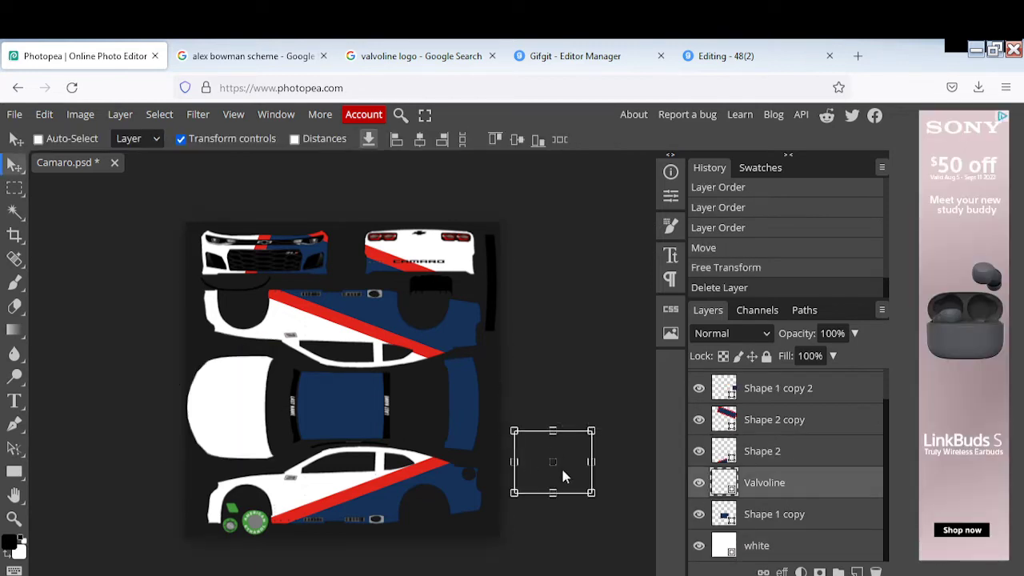
drag(562, 476, 244, 413)
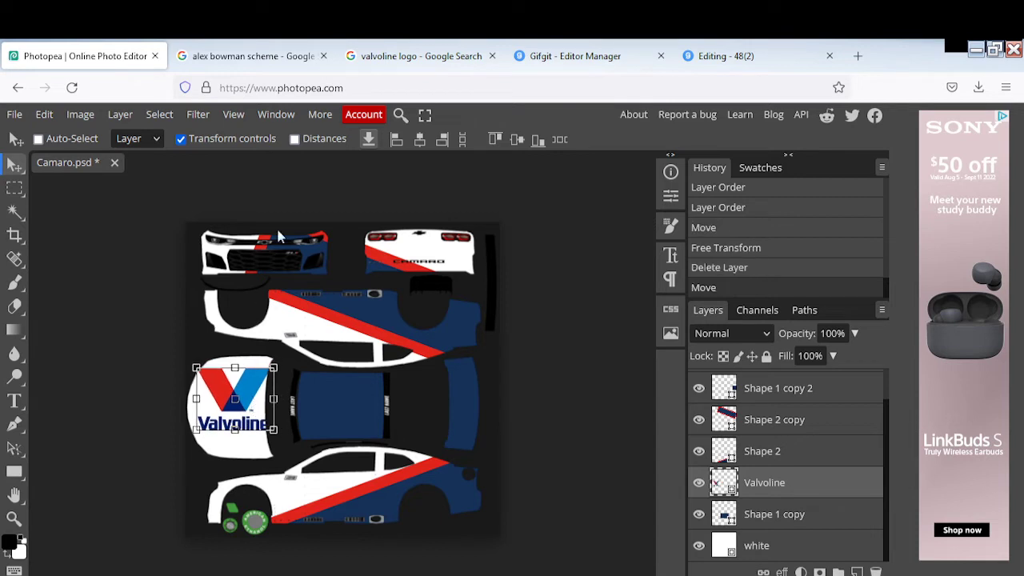
key(ctrl+t)
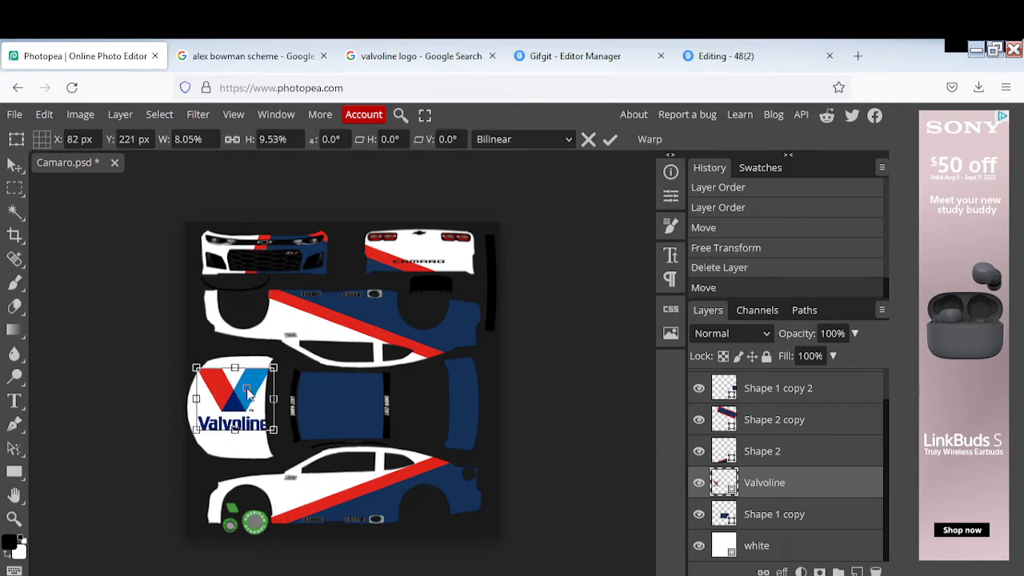
click(325, 140)
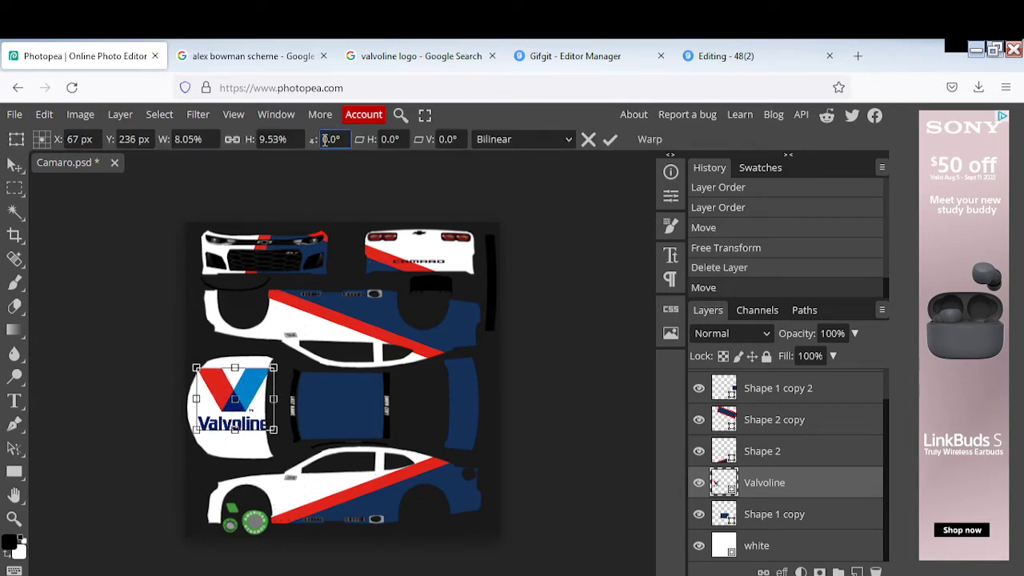
text(9)
key(Return)
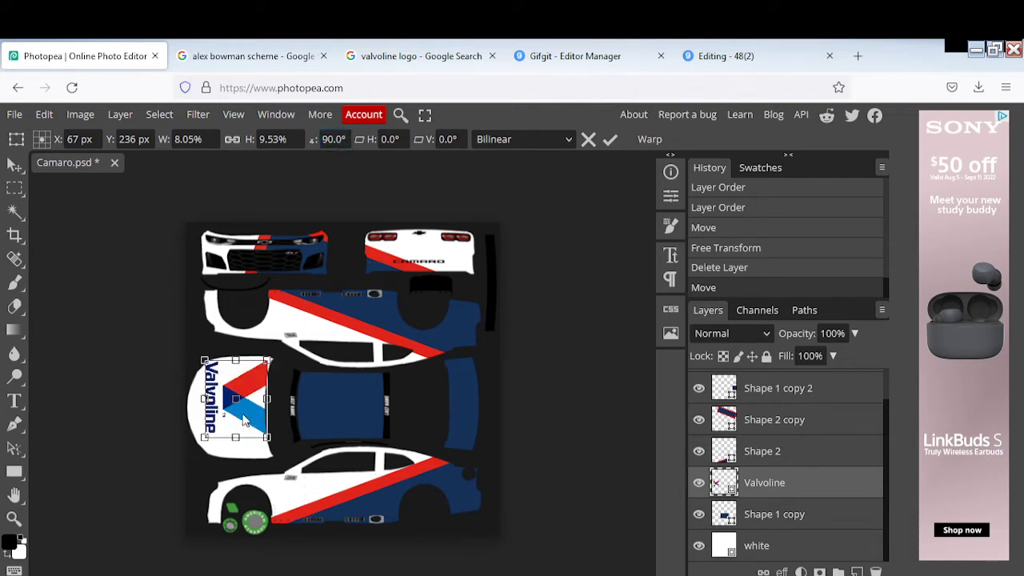
drag(244, 420, 238, 430)
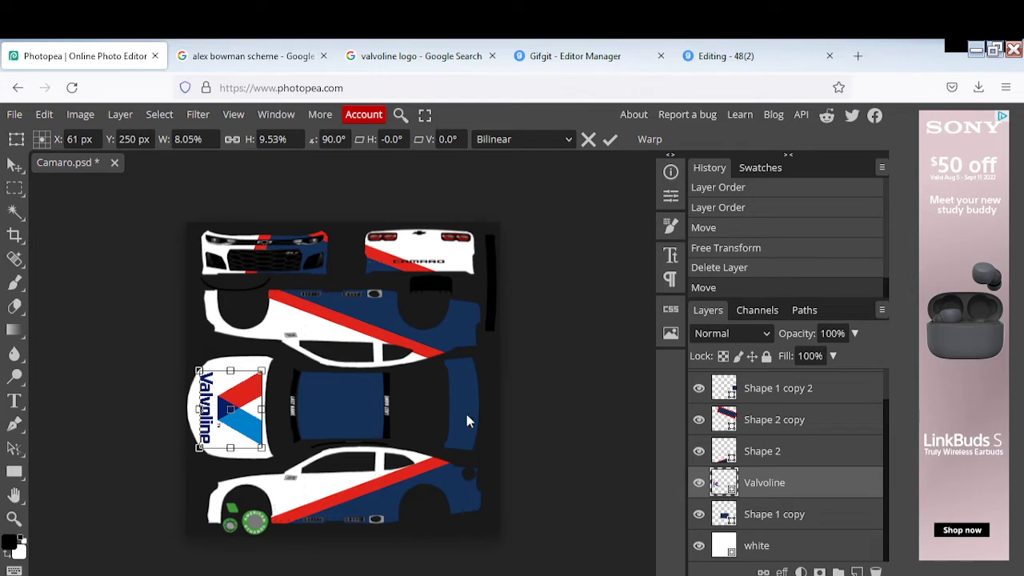
Cover the front and rear views with a duplicate of the white layer, scaled to 7.96% height and stacked above Shape 2 copy.
right_click(804, 547)
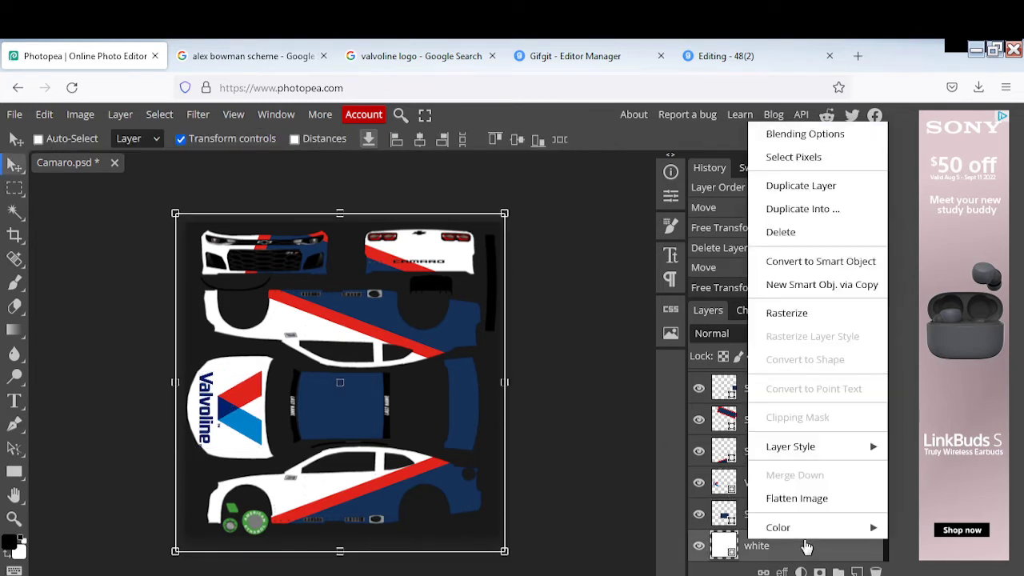
click(812, 192)
drag(415, 553, 451, 279)
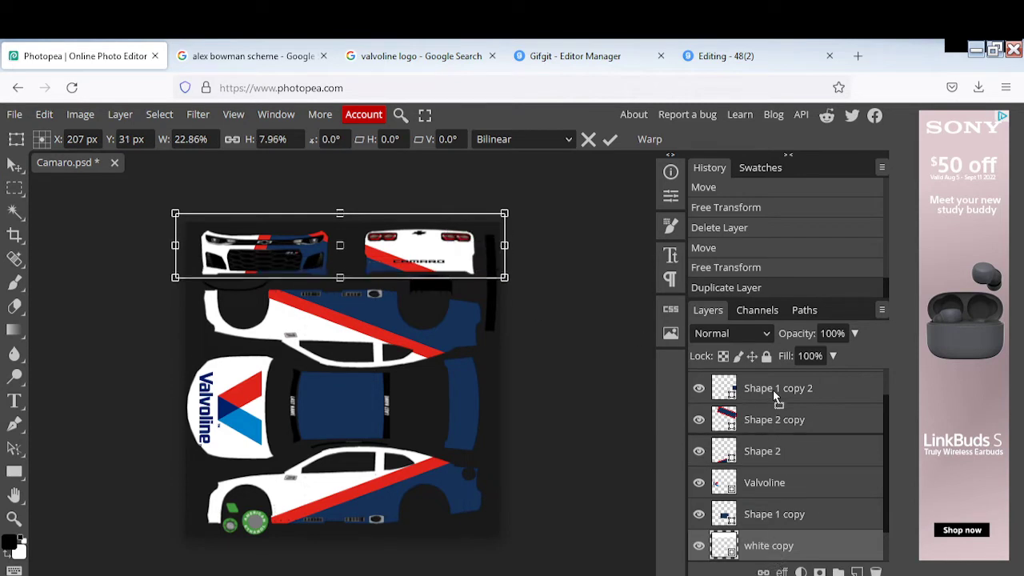
scroll(773, 389, up, 1)
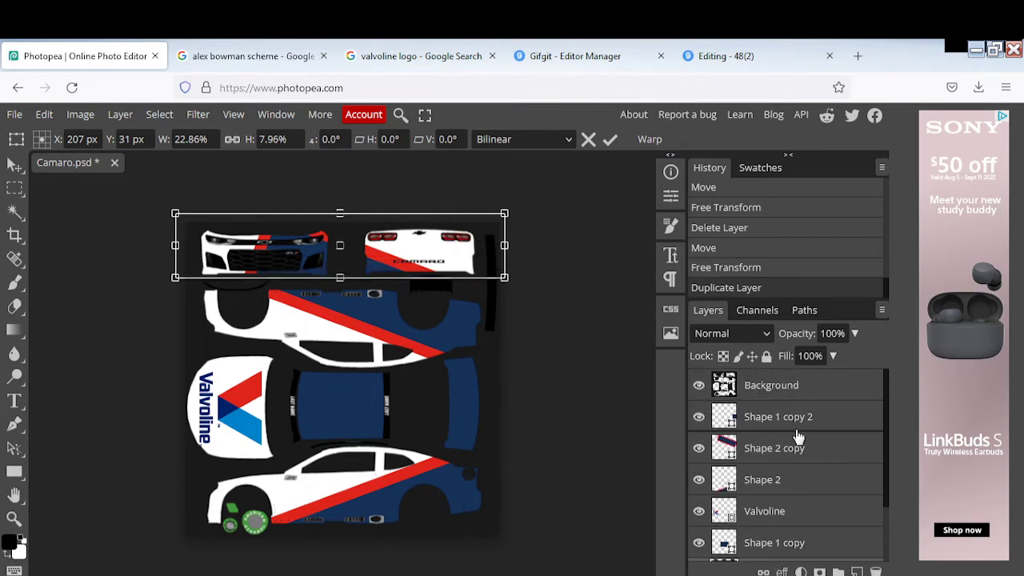
drag(798, 436, 796, 440)
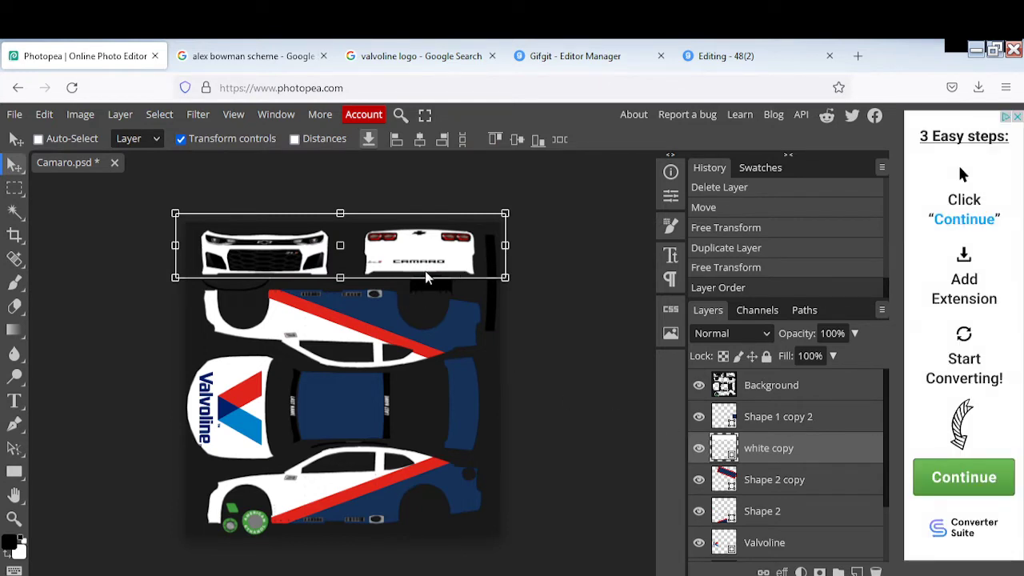
Cover the rear view with a duplicate of the Shape 1 copy layer, widened to 121.83% and stacked above white copy.
scroll(762, 460, down, 2)
click(758, 520)
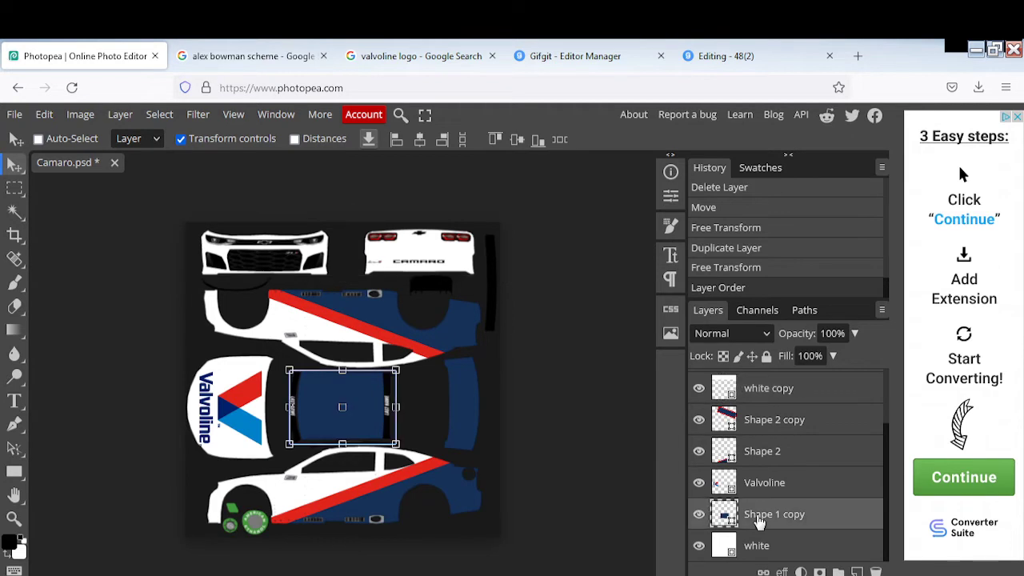
right_click(758, 520)
click(694, 242)
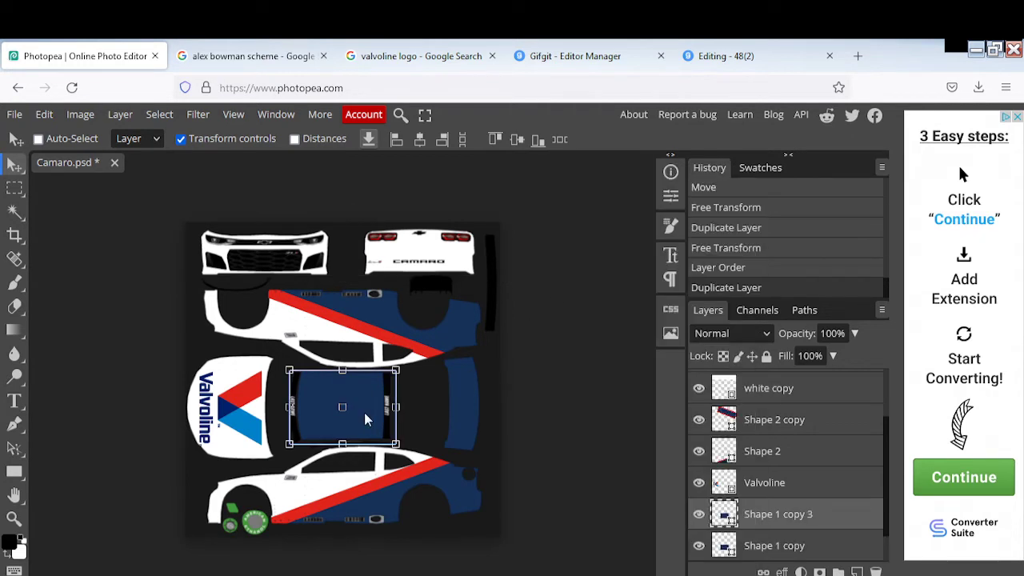
drag(364, 412, 487, 256)
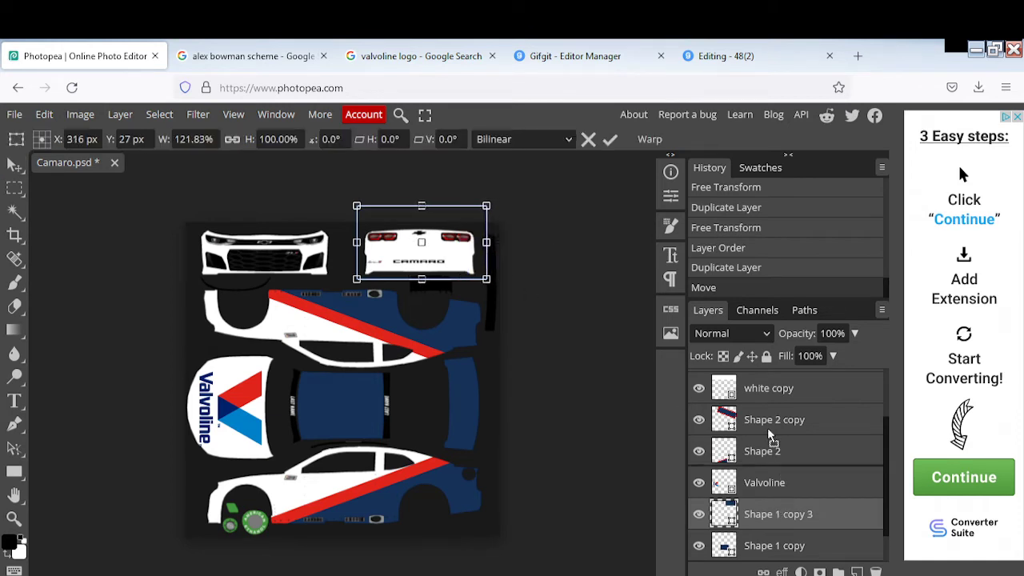
drag(768, 427, 792, 436)
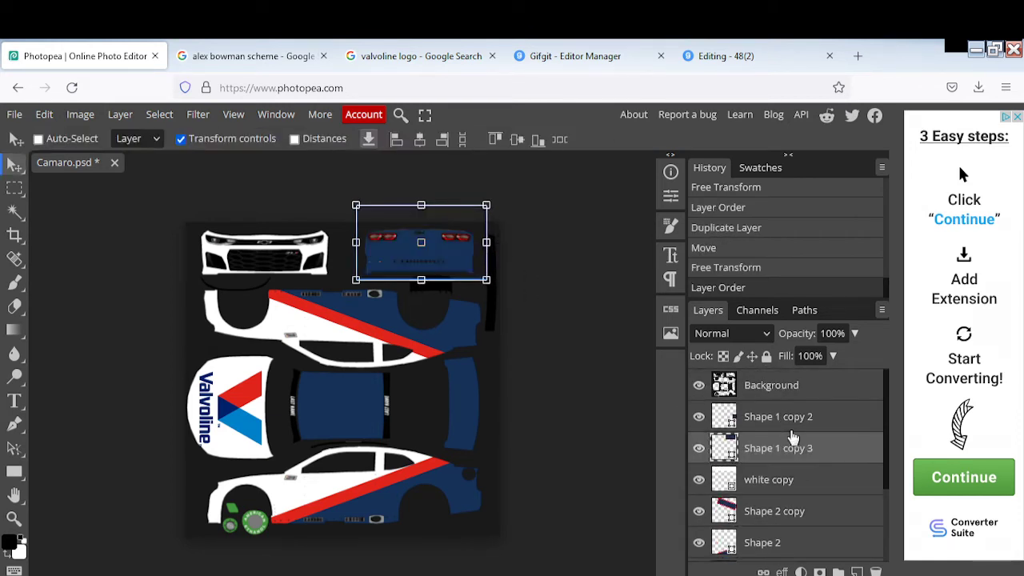
Place the blue number image 48(2)(1) from the Downloads folder into the template above the Background layer.
click(847, 394)
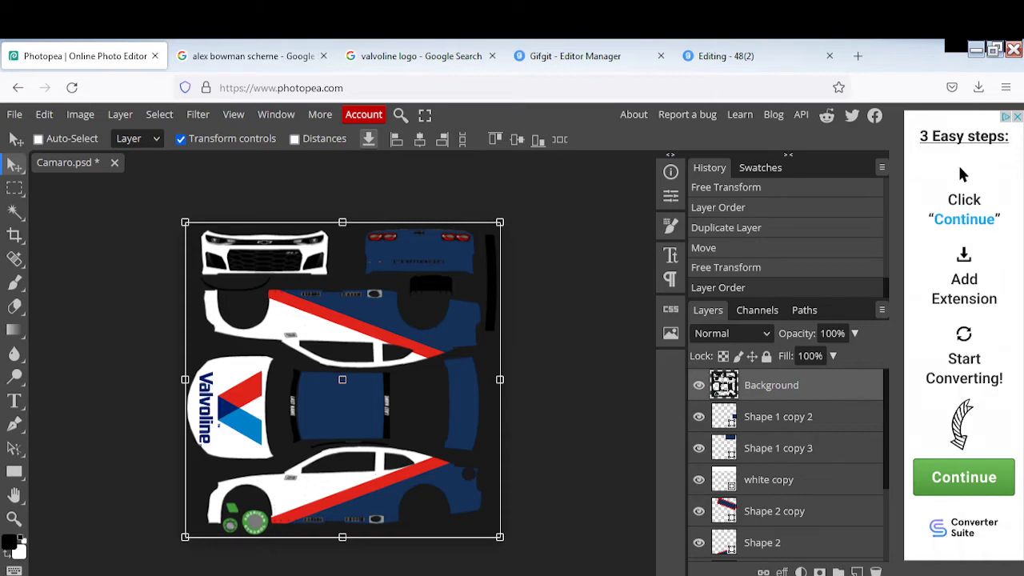
key(alt+Tab)
scroll(788, 336, up, 10)
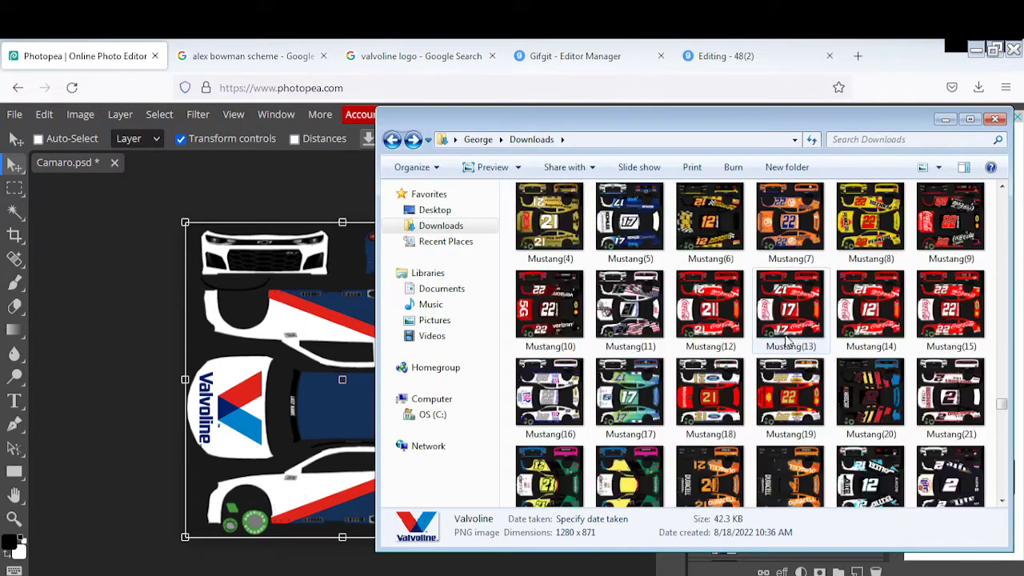
scroll(788, 340, up, 15)
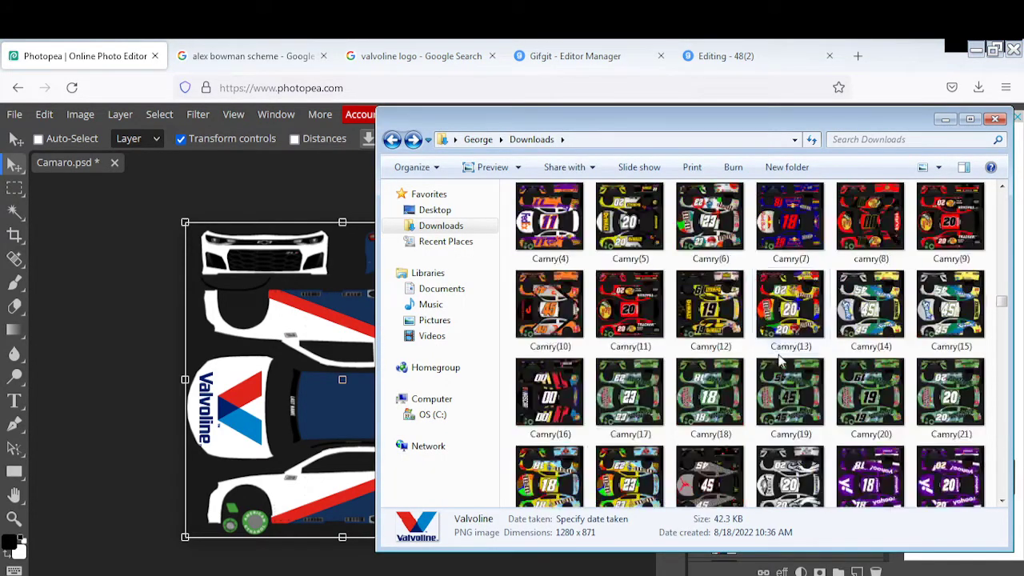
scroll(784, 352, up, 15)
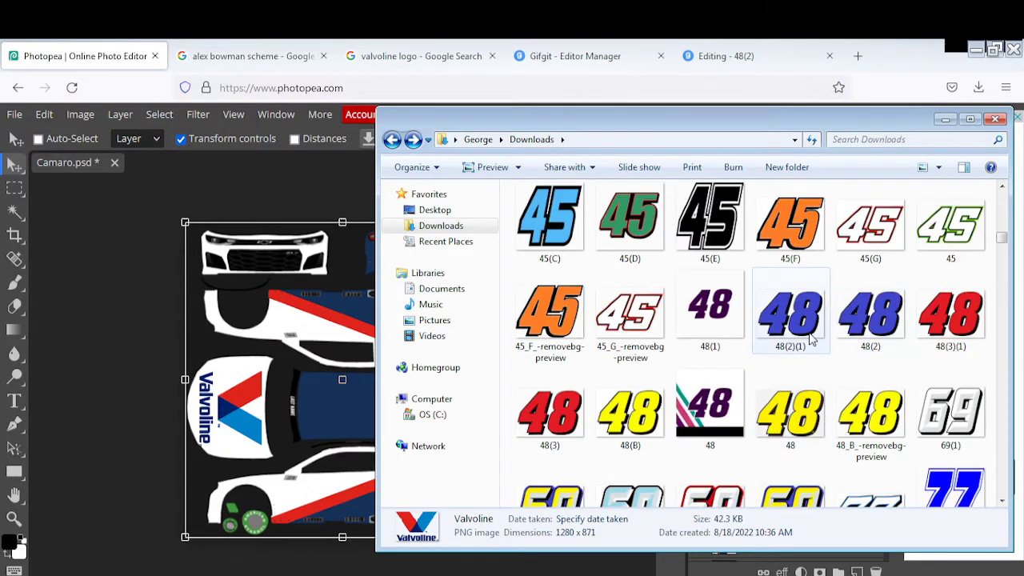
drag(791, 316, 272, 400)
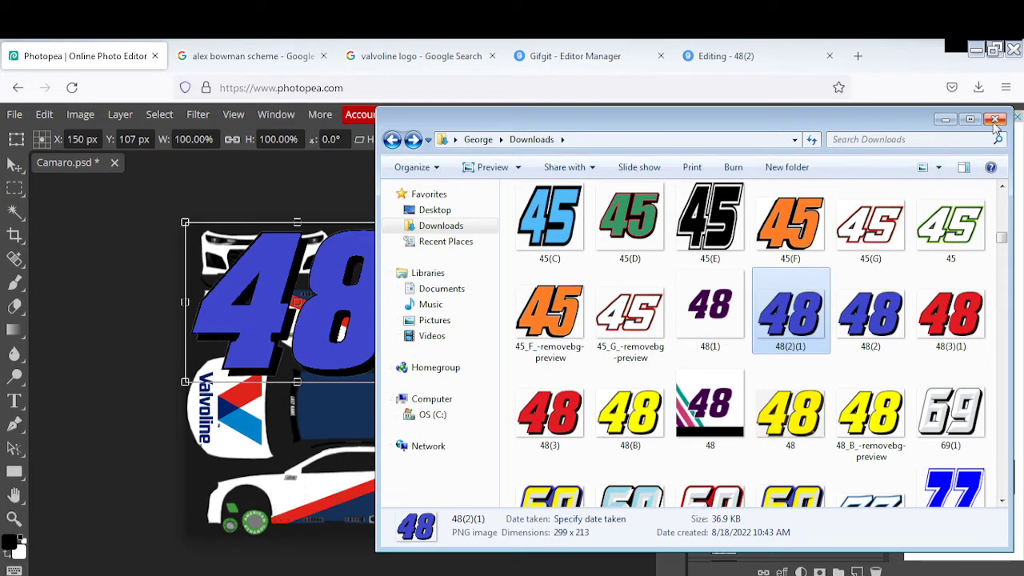
click(945, 118)
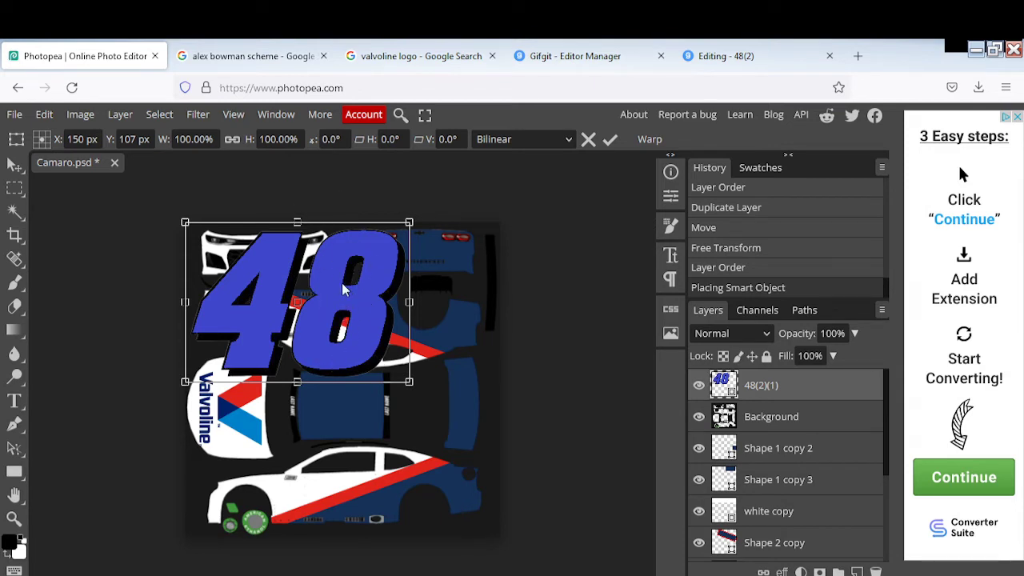
Stack the blue 48 below the Background layer and scale it to 26.42% width and 24.41% height on the lower side view's door.
drag(371, 307, 423, 453)
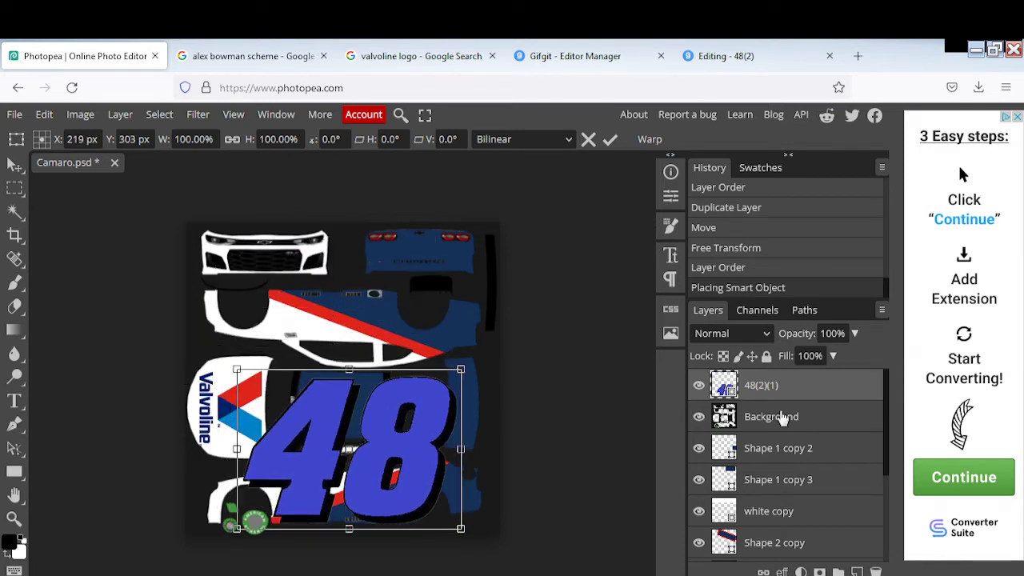
drag(781, 402, 796, 436)
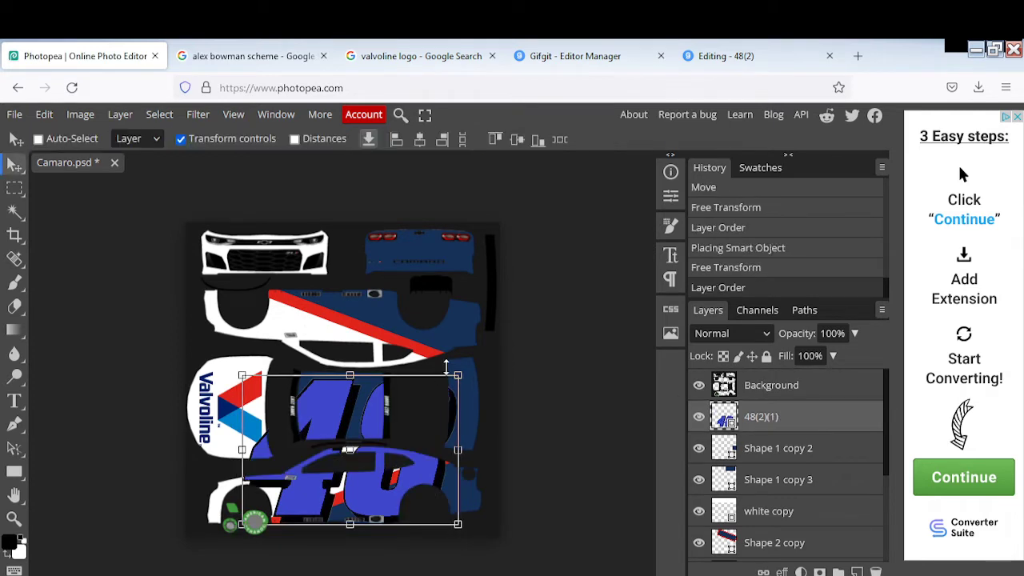
drag(457, 376, 333, 502)
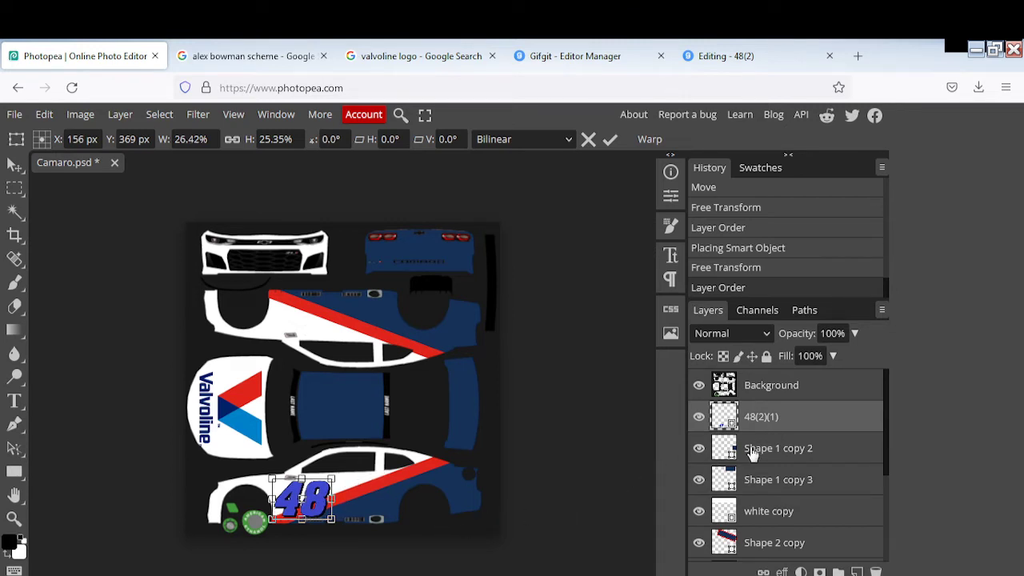
drag(304, 520, 317, 516)
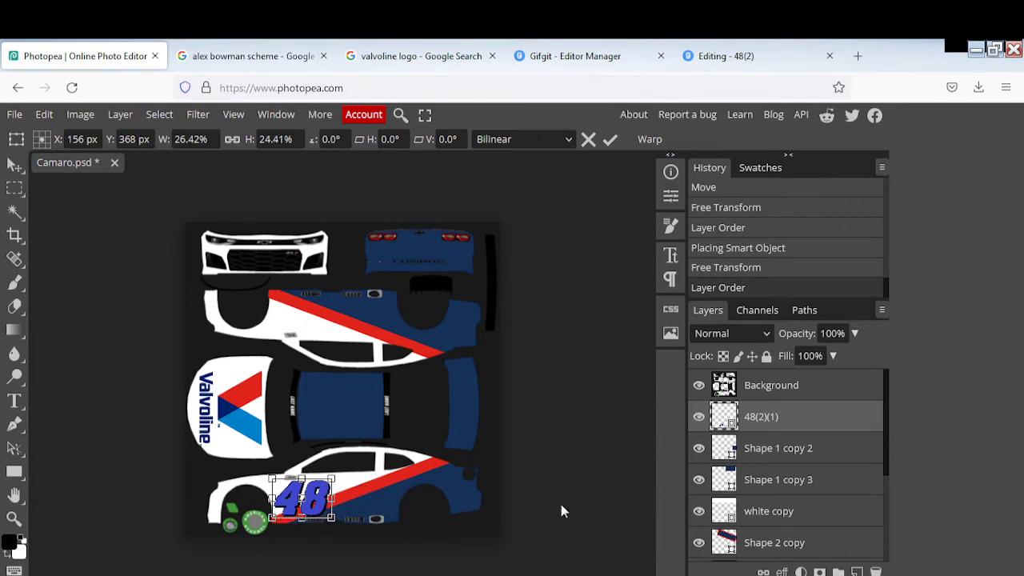
Duplicate the blue 48 layer and move the copy onto the door of the upper side view.
right_click(776, 420)
click(732, 230)
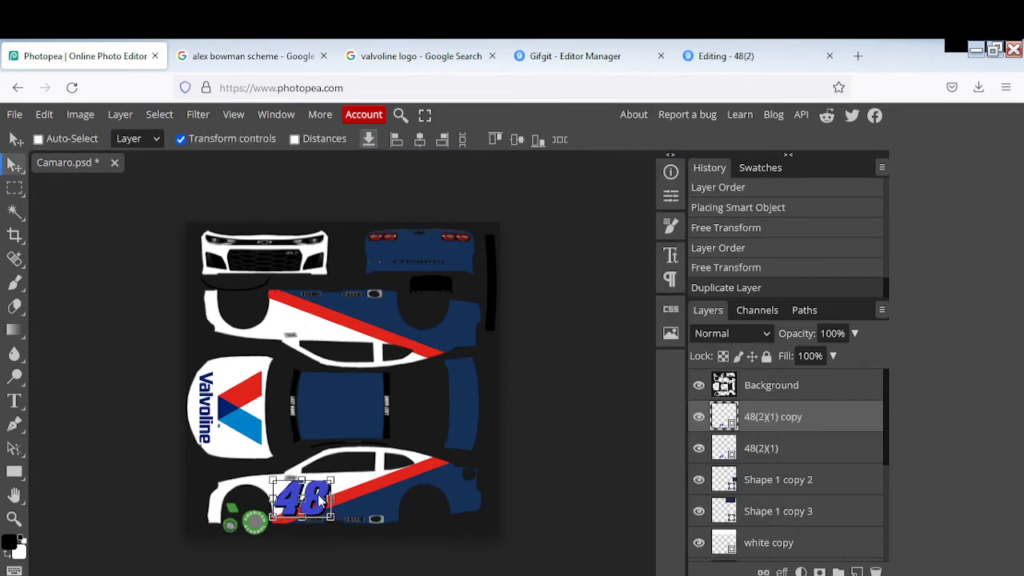
drag(322, 496, 310, 317)
Try to rotate the copied blue 48 on the upper side view by 180° and nudge it into place.
key(ctrl+t)
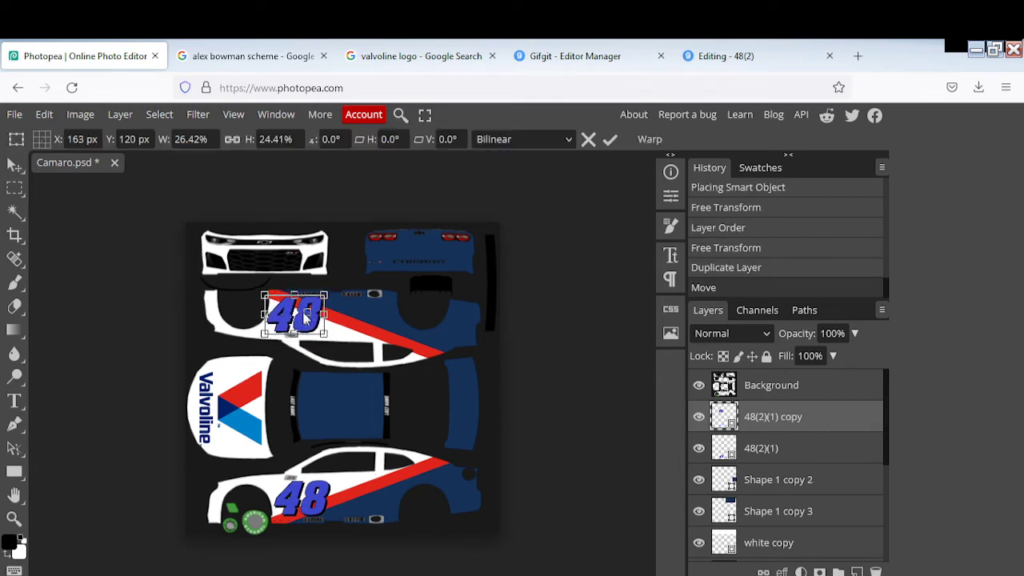
right_click(781, 434)
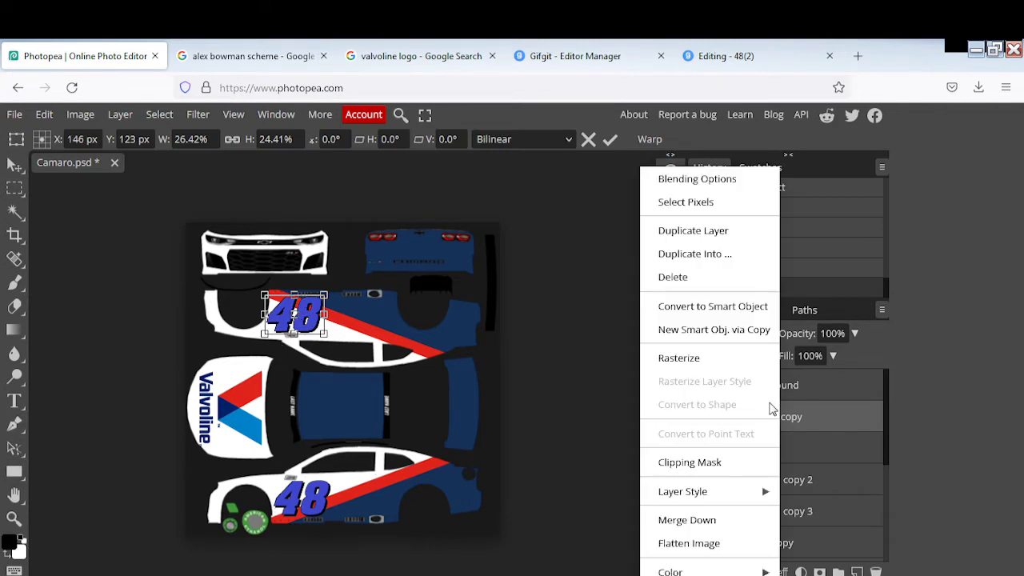
click(322, 140)
text(1)
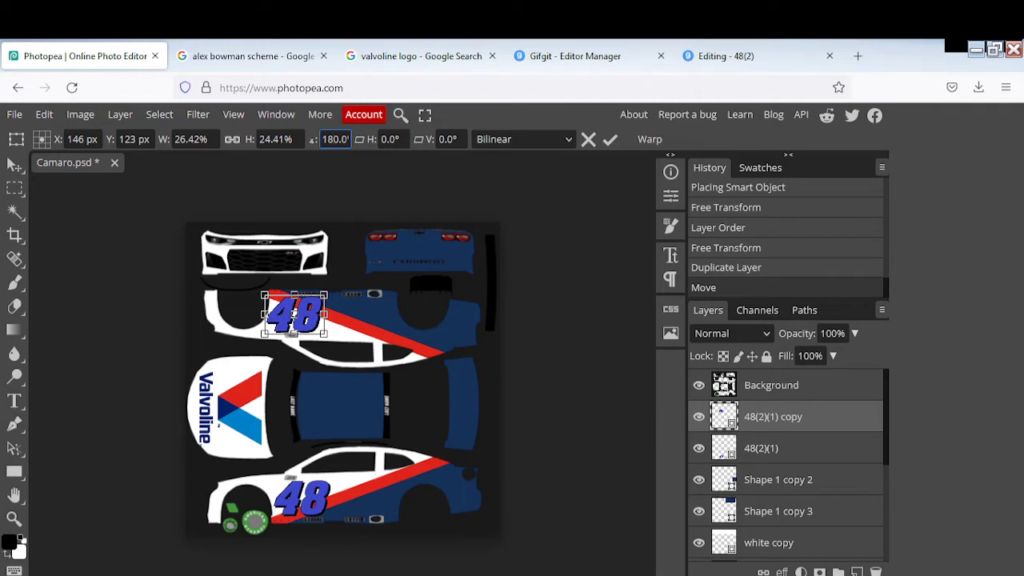
text(8)
key(Return)
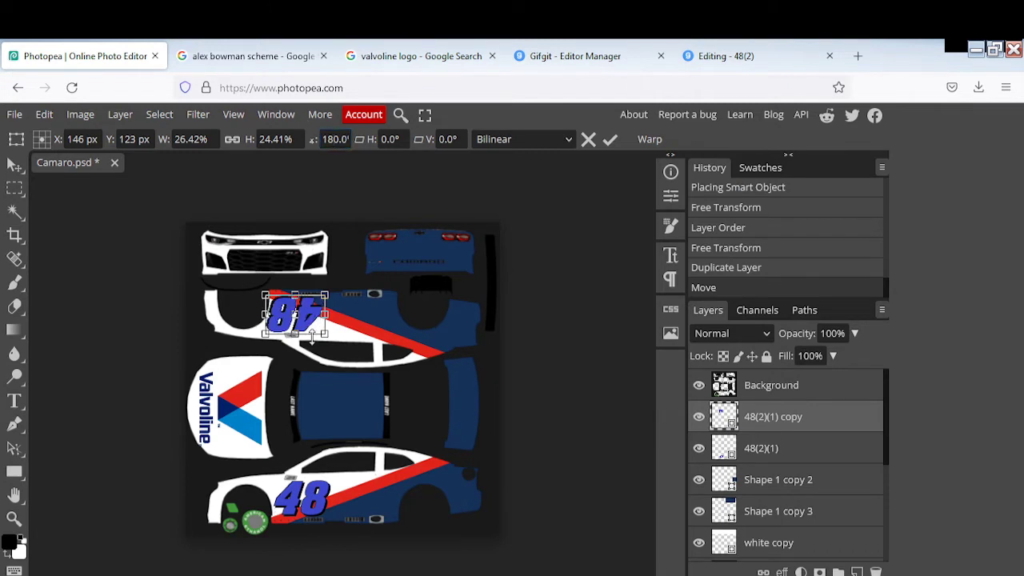
drag(319, 319, 319, 319)
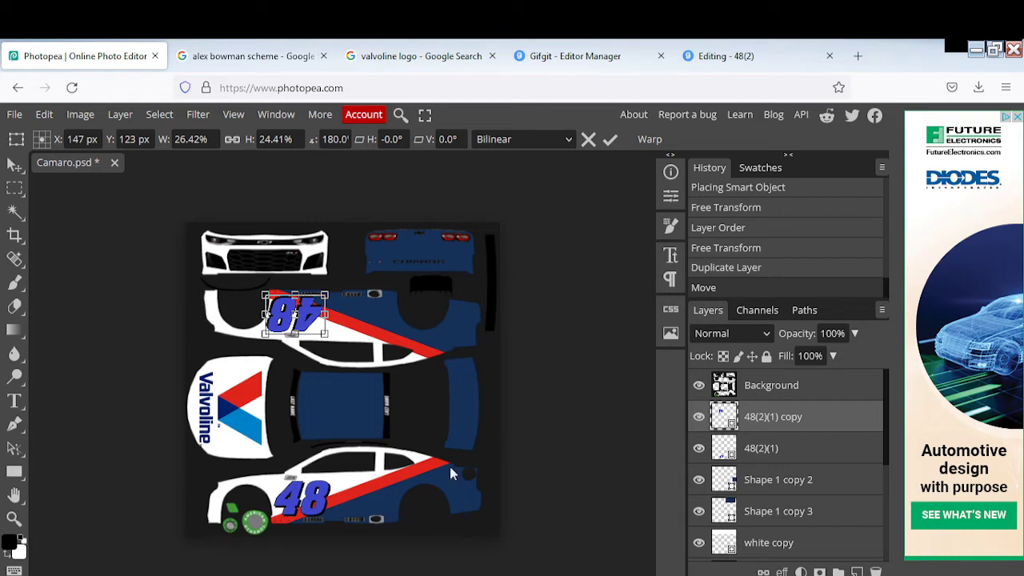
drag(312, 318, 313, 318)
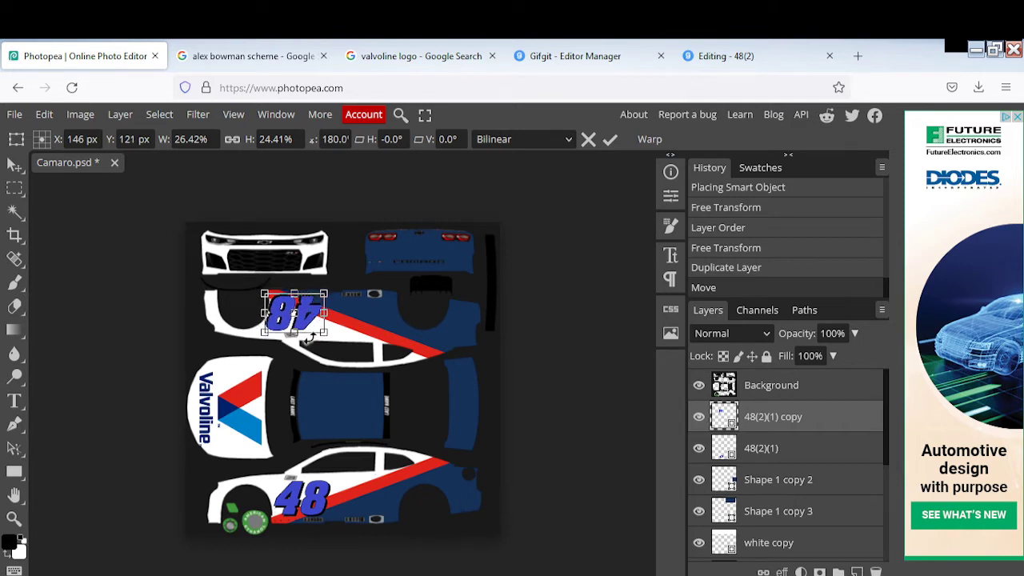
key(Return)
click(37, 139)
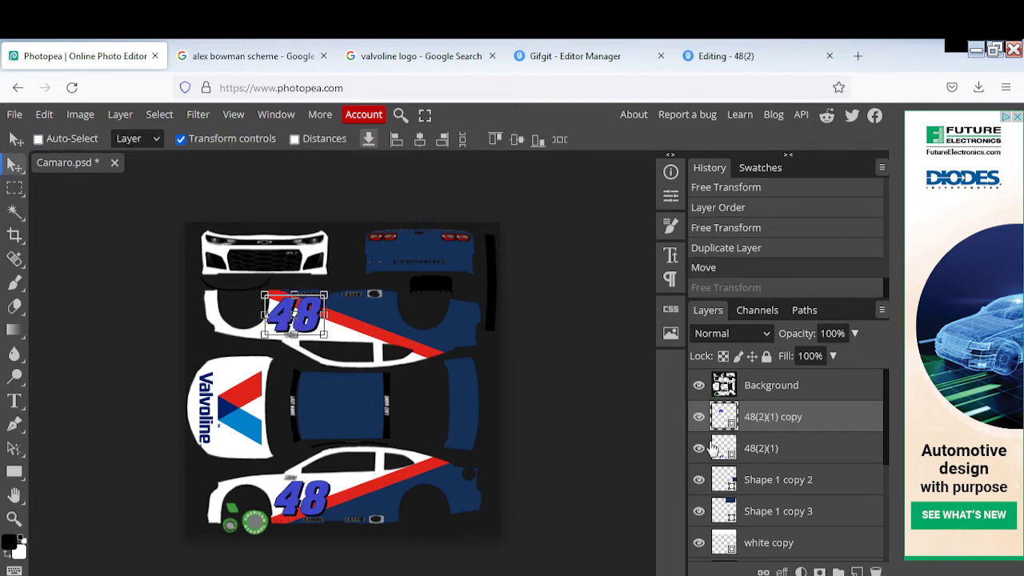
Rotate the blue 48 copy by 180° and shift it slightly to fit the upper side view's door.
key(ctrl+alt+t)
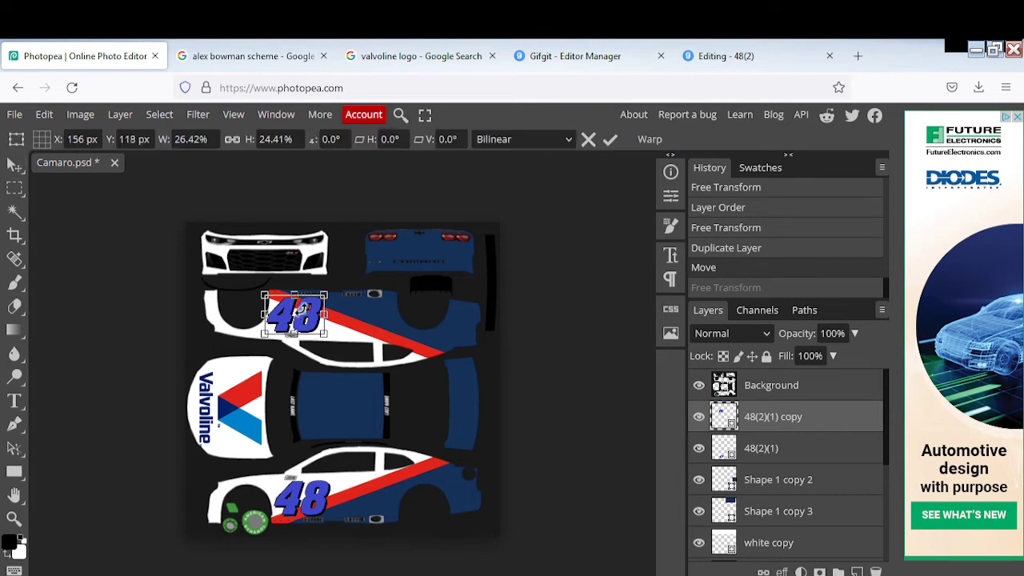
click(44, 115)
click(41, 120)
click(40, 120)
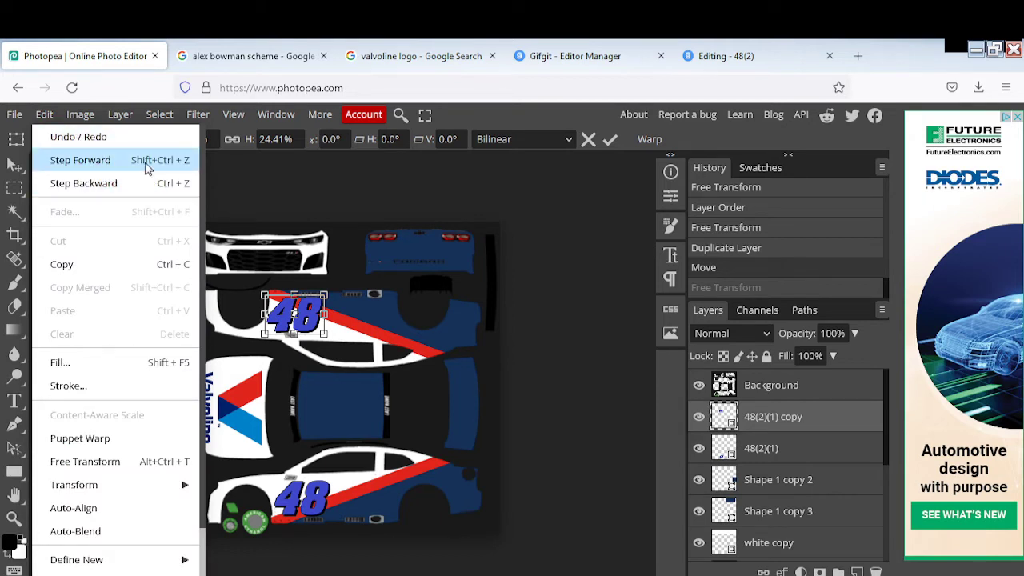
click(44, 114)
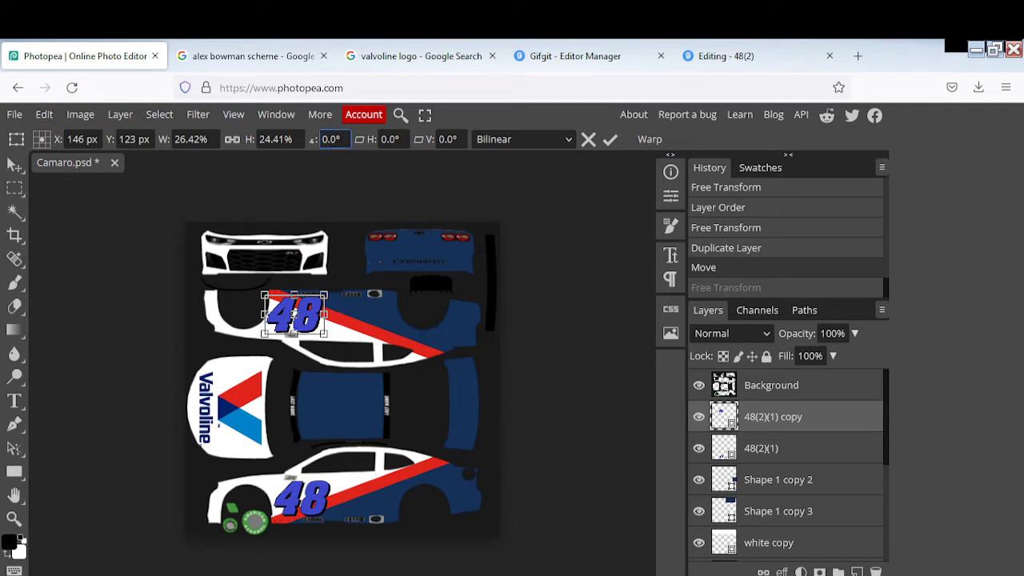
text(18)
key(Return)
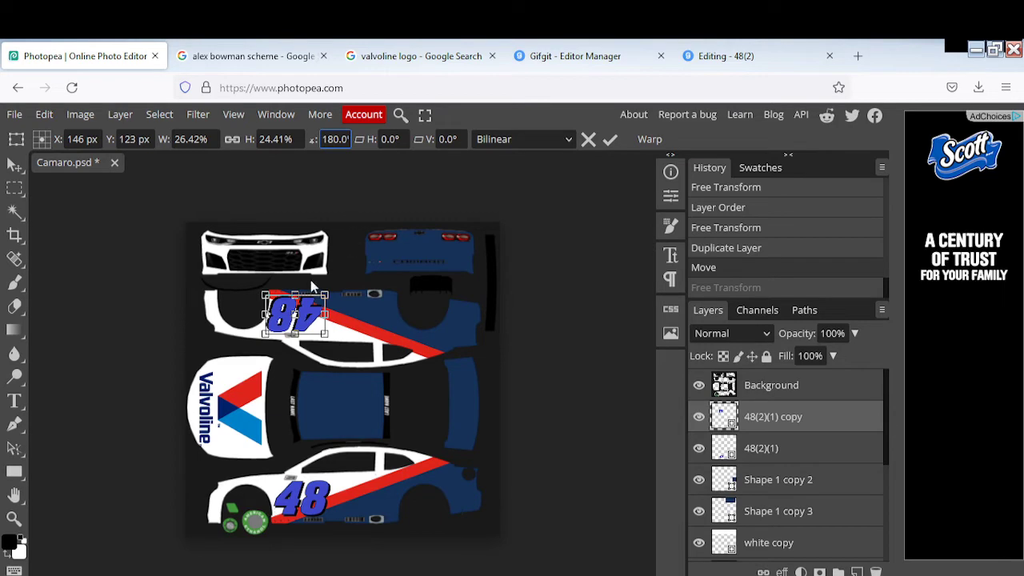
drag(308, 312, 309, 312)
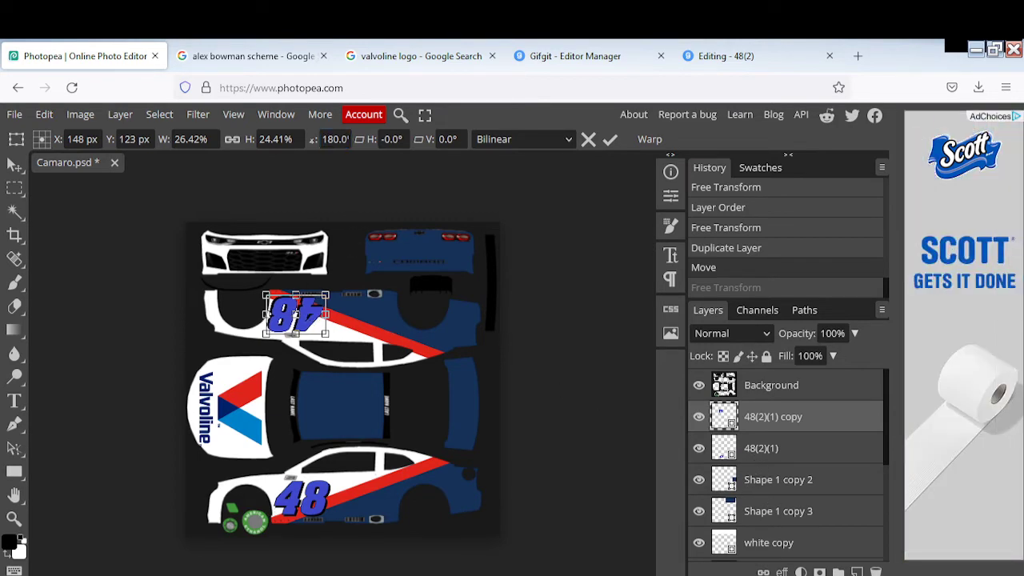
Place the red number image 48(3)(1) from the Downloads folder onto the roof, scaled to 32.78% width and 38.50% height.
key(alt+Tab)
click(871, 312)
click(950, 312)
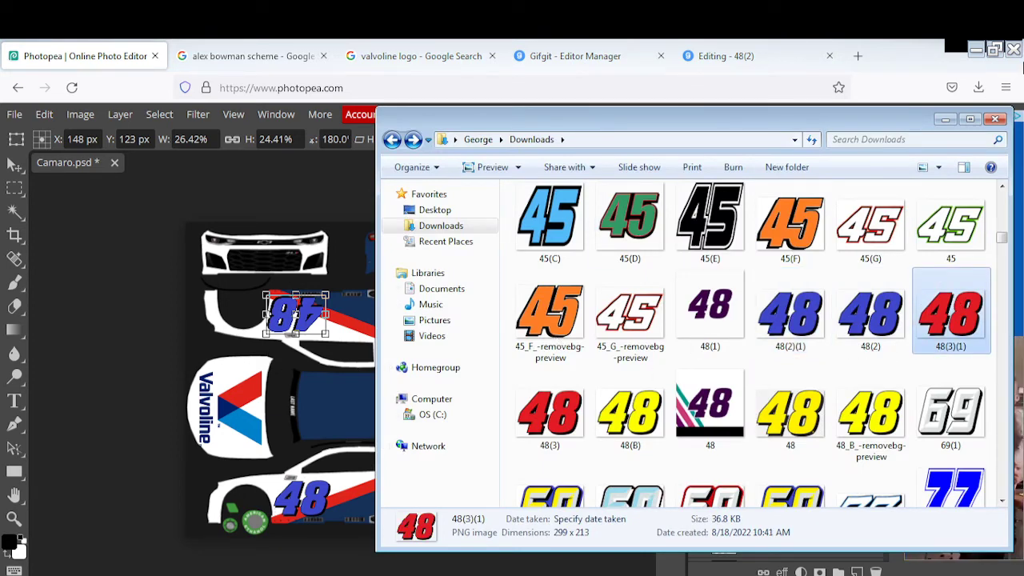
click(945, 119)
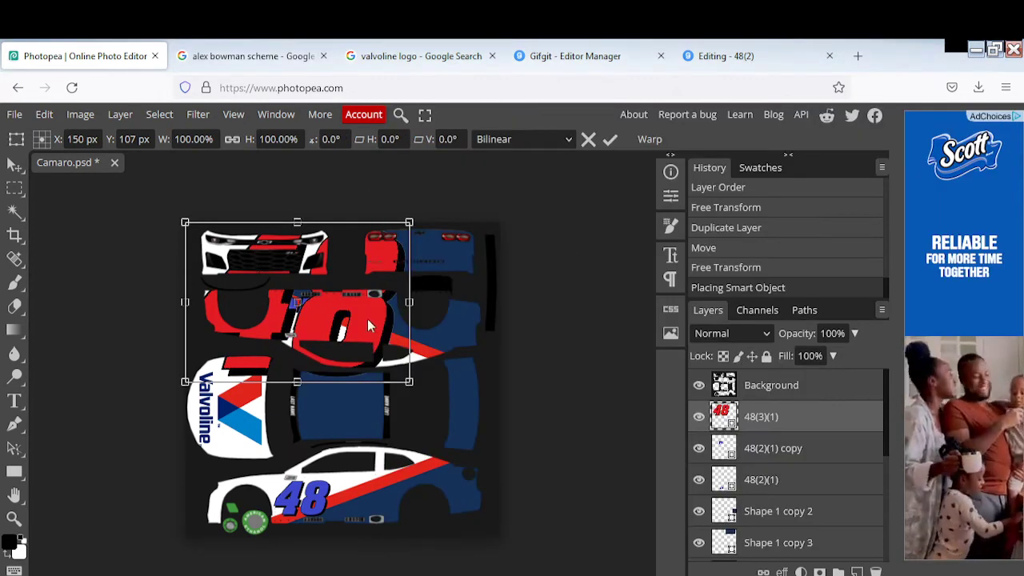
drag(369, 326, 338, 368)
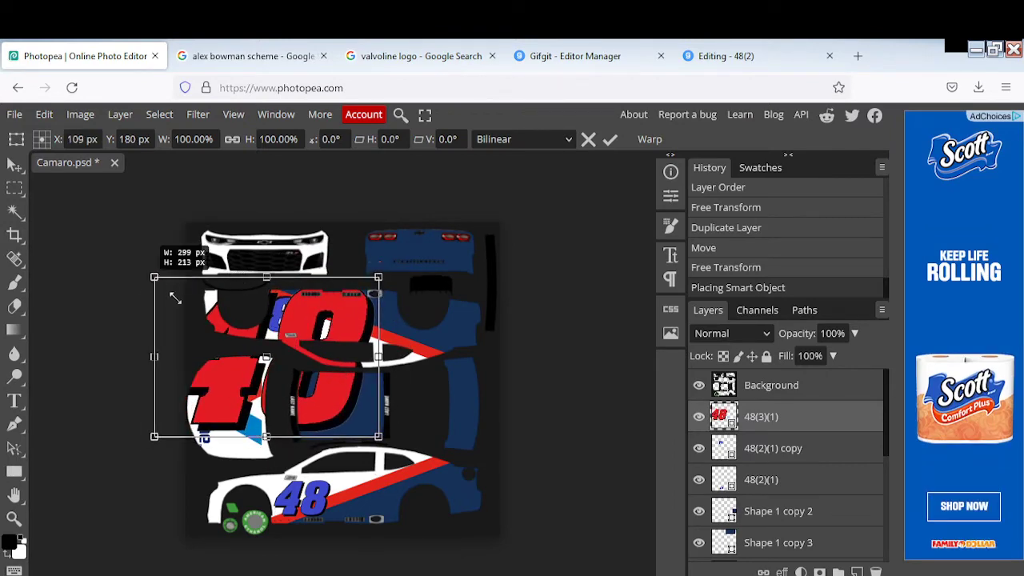
drag(176, 298, 305, 376)
Duplicate the red 48 layer and shrink the copy to 8.36% width and 7.51% height at the rear view's lower right corner.
right_click(832, 416)
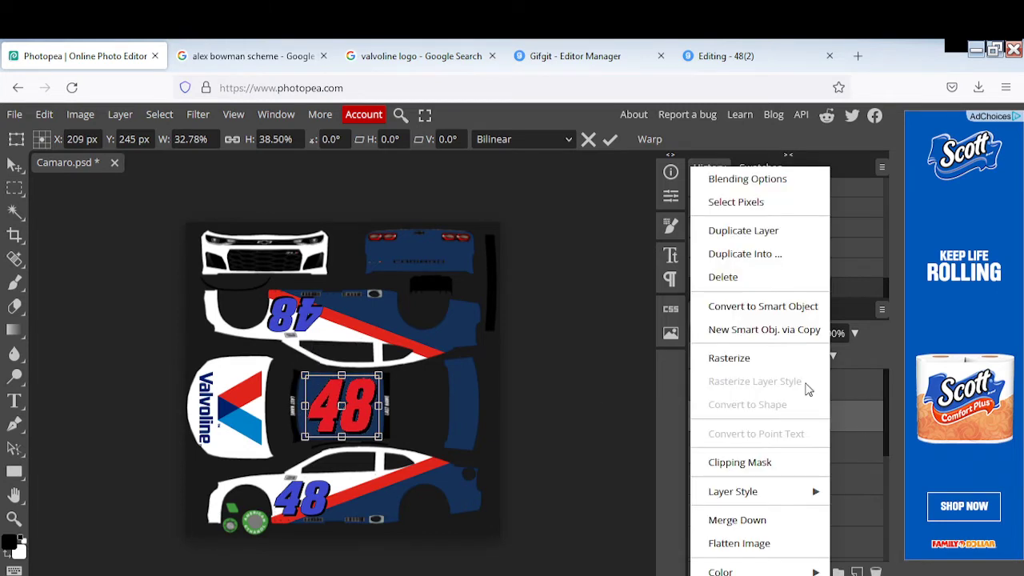
click(755, 232)
drag(376, 386, 450, 251)
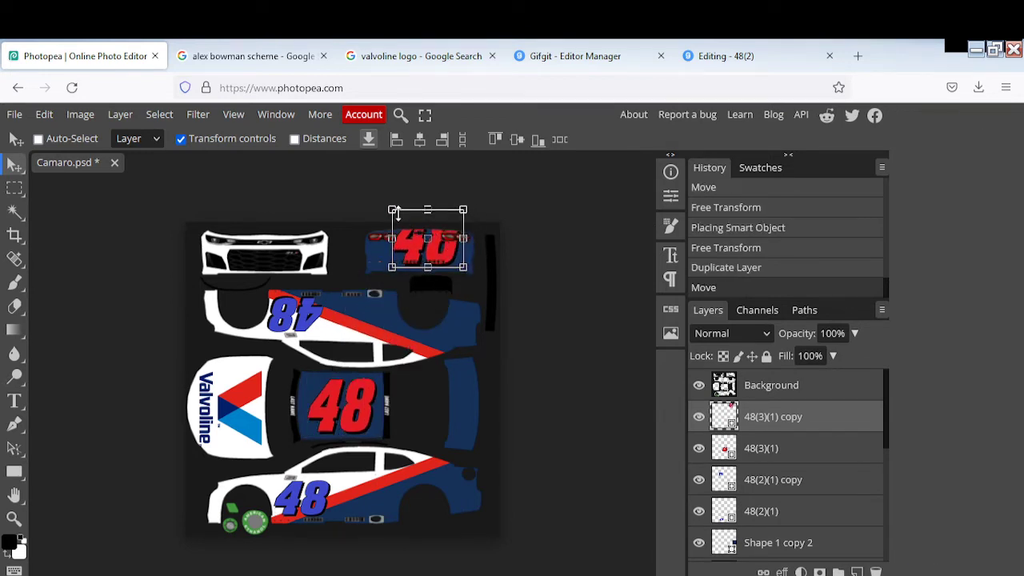
drag(391, 210, 448, 262)
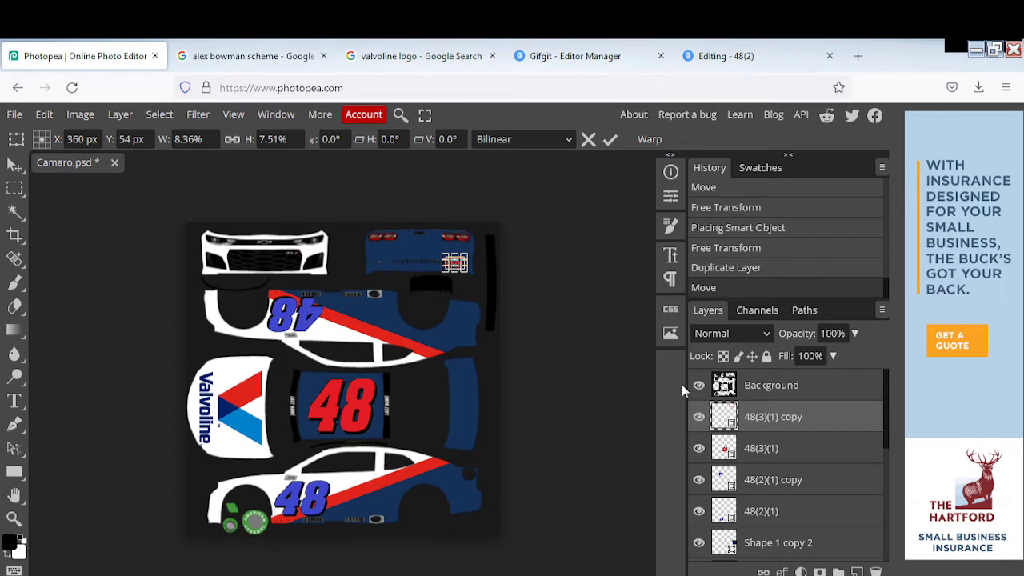
Enlarge the red 48 on the roof to 36.45% width and 42.25% height.
click(816, 451)
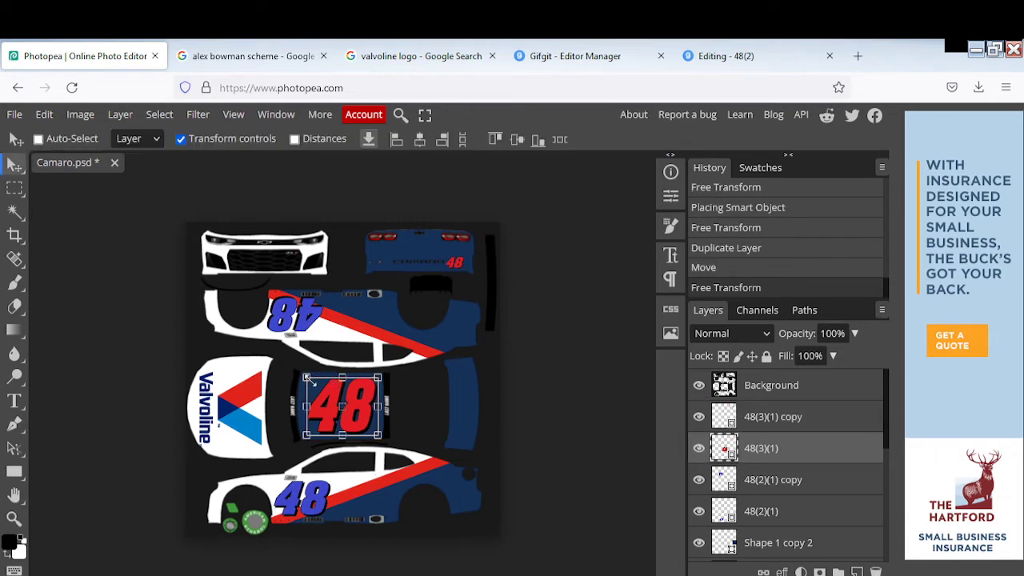
mouse_move(306, 378)
mouse_down()
mouse_move(315, 388)
mouse_move(298, 371)
mouse_up()
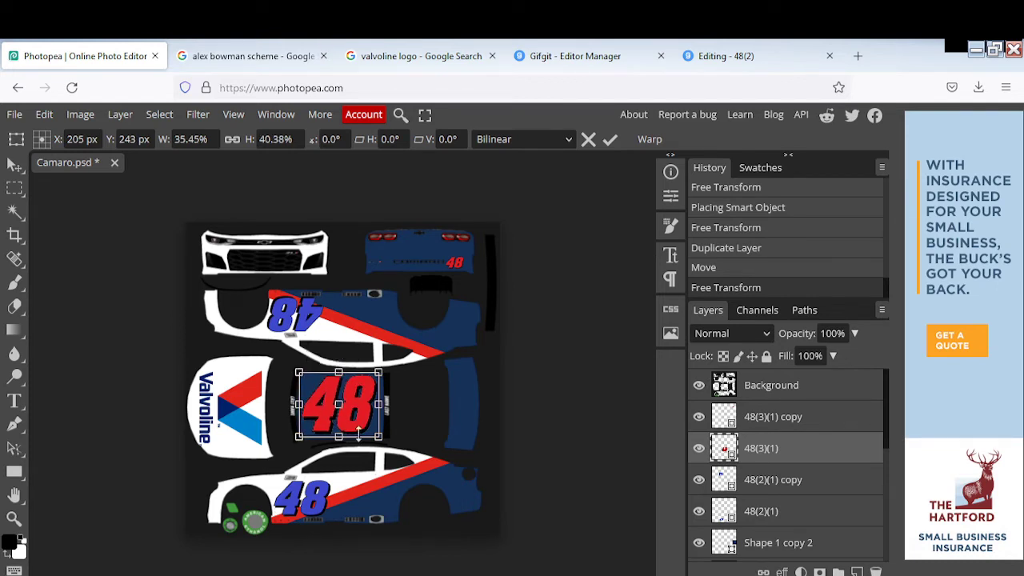
drag(377, 437, 384, 440)
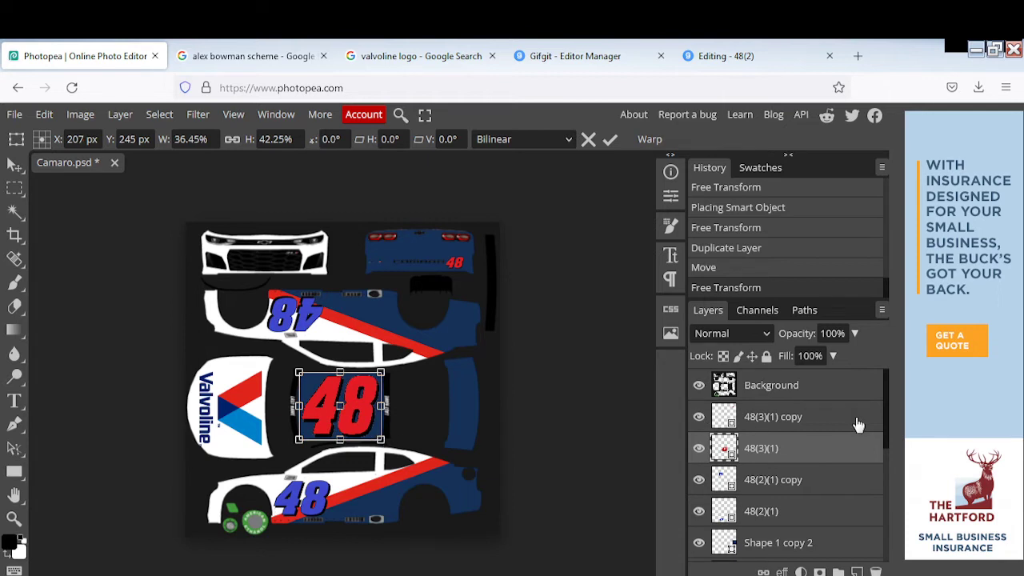
click(822, 392)
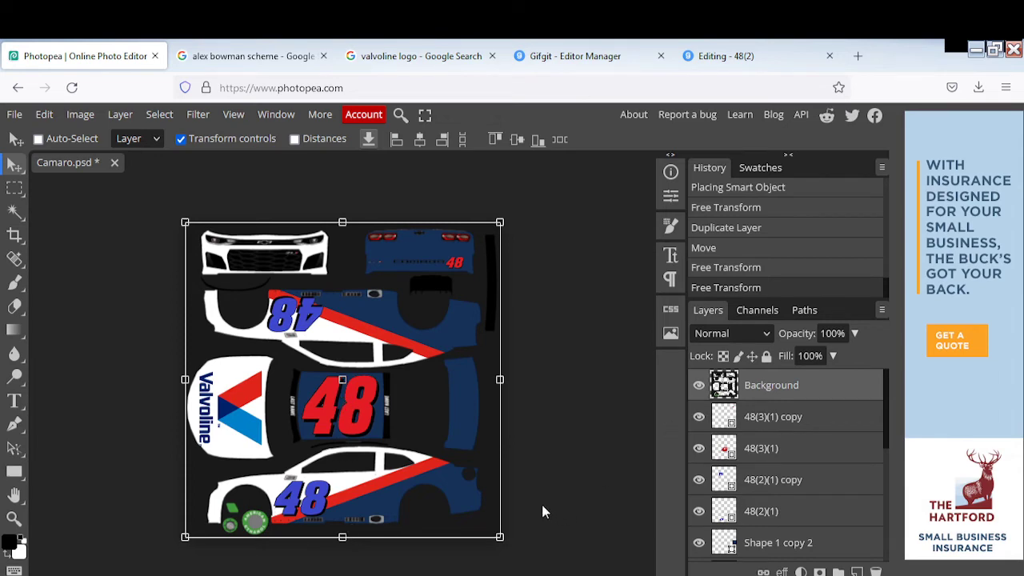
Switch to the Valvoline logo image search and search for "white valvoline logo".
click(442, 50)
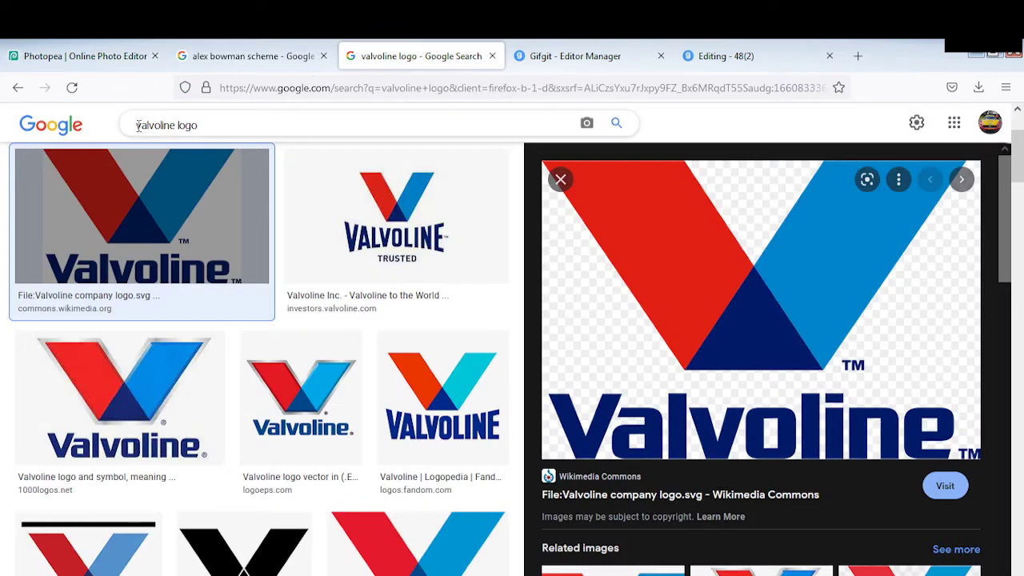
click(138, 126)
text(white)
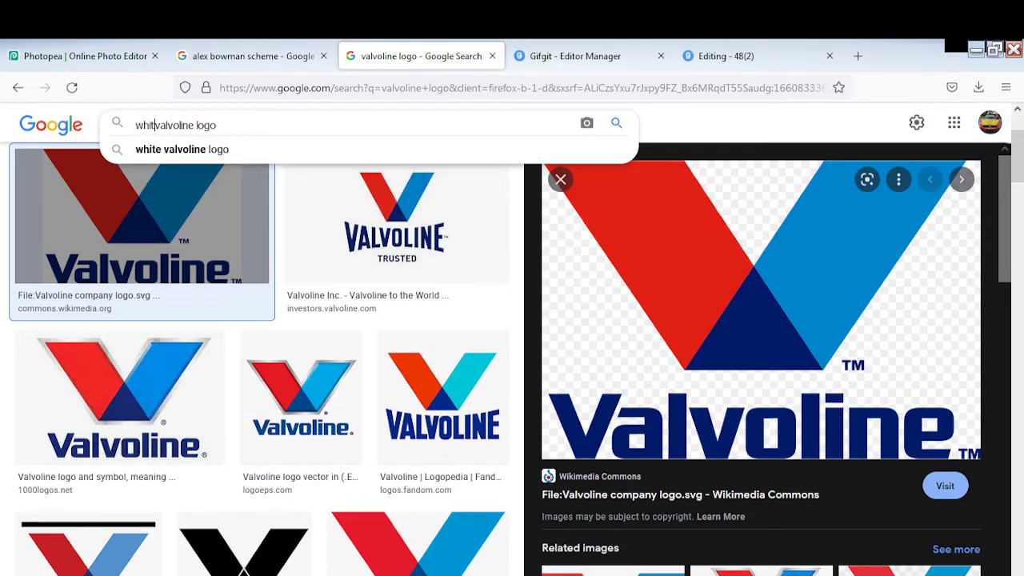
key(Return)
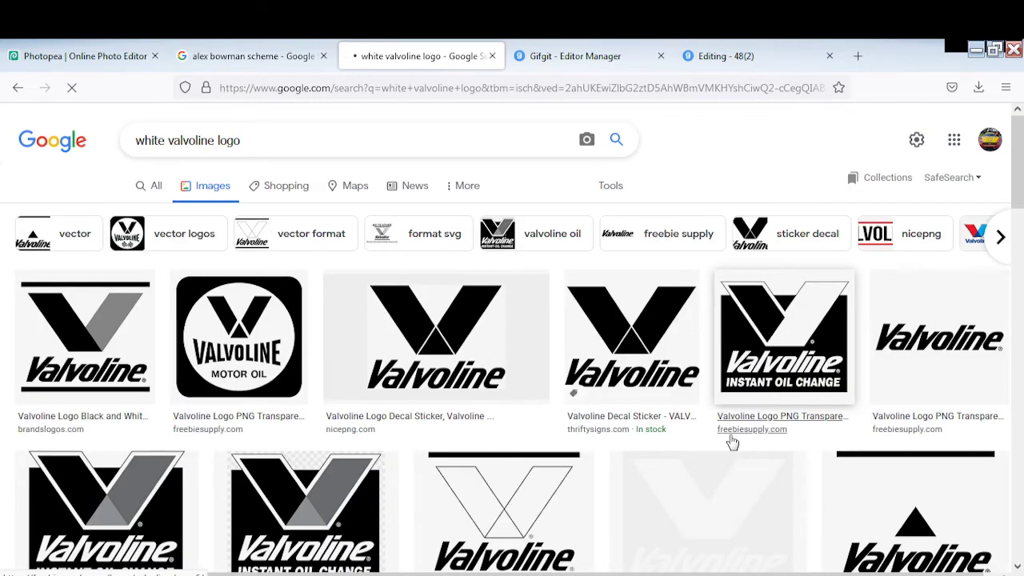
Find the white wide Valvoline logo from zilliant.com in the image results and save it to Downloads as Valvoline(B).
scroll(729, 440, down, 1)
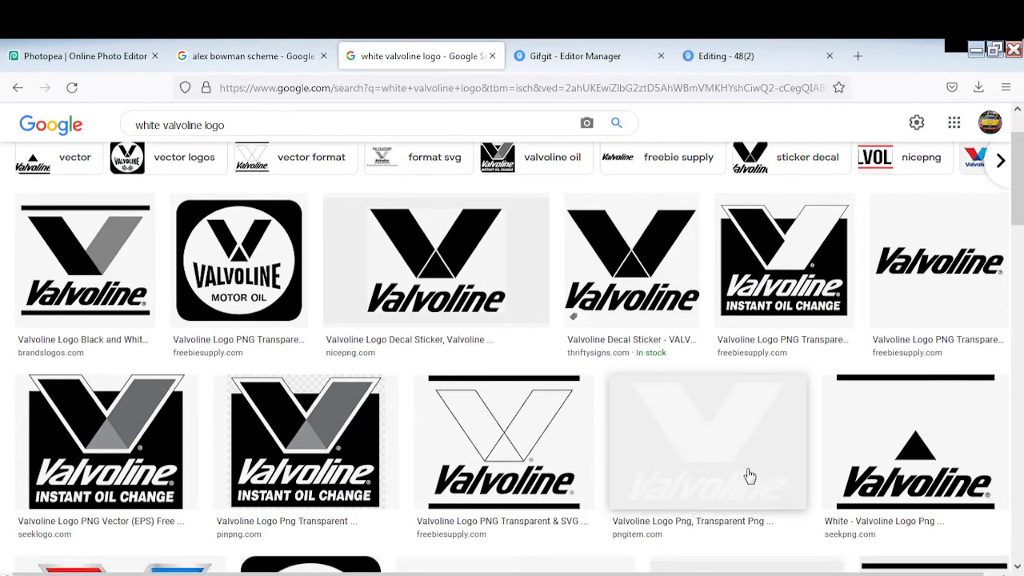
scroll(744, 472, down, 3)
scroll(687, 440, down, 1)
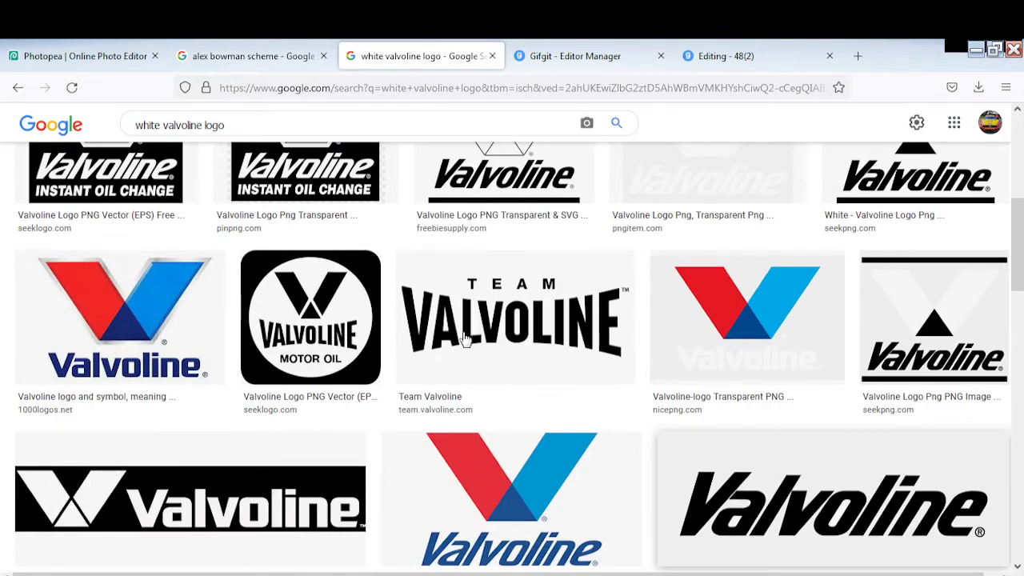
scroll(467, 341, down, 2)
click(190, 338)
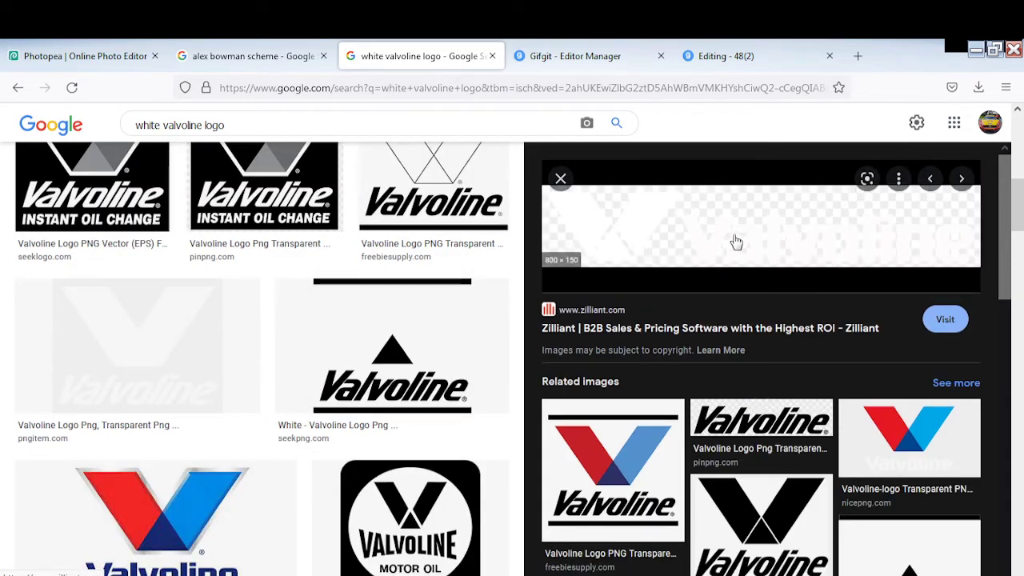
right_click(736, 242)
click(790, 389)
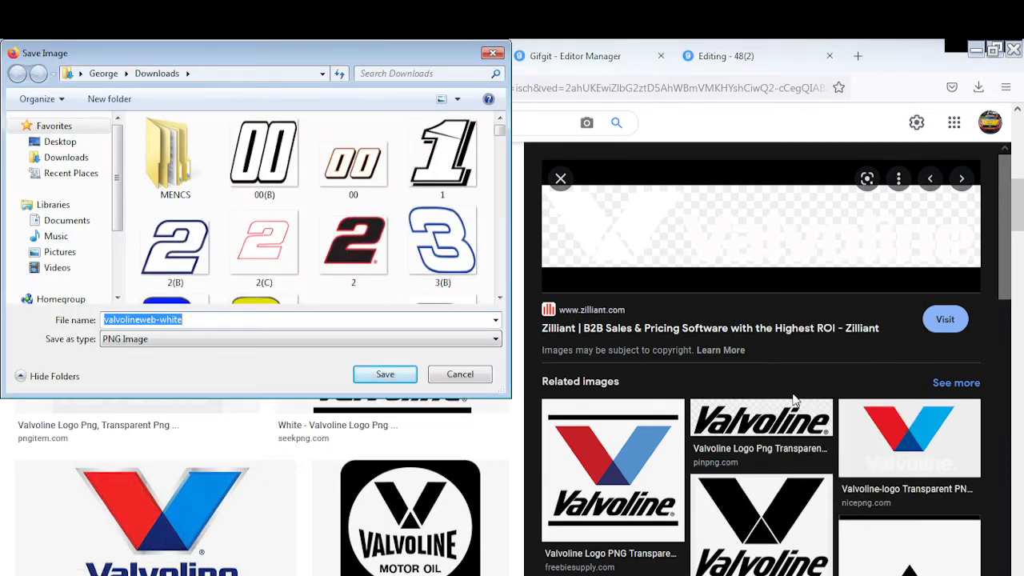
text(Valvoline)
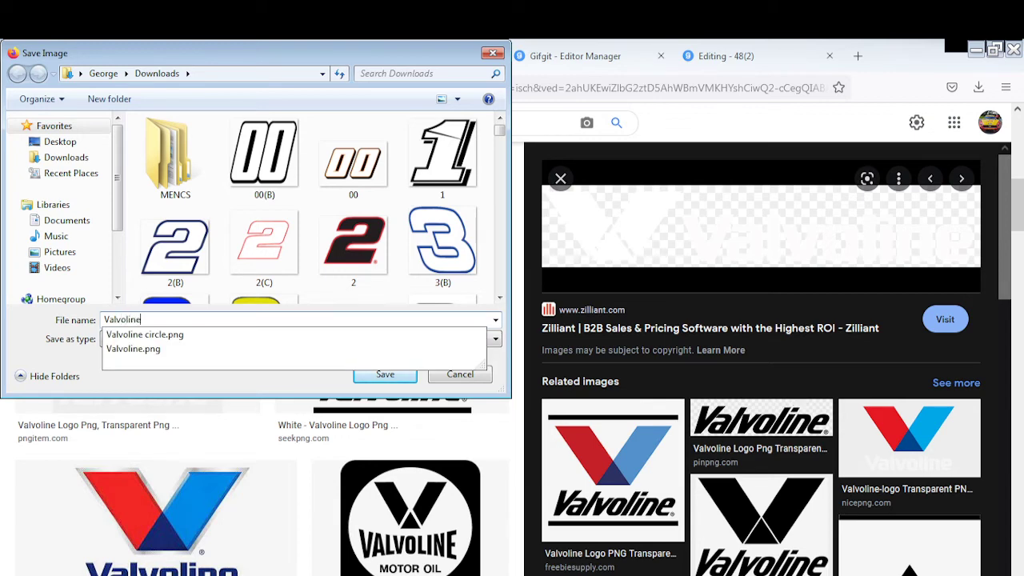
text((B)
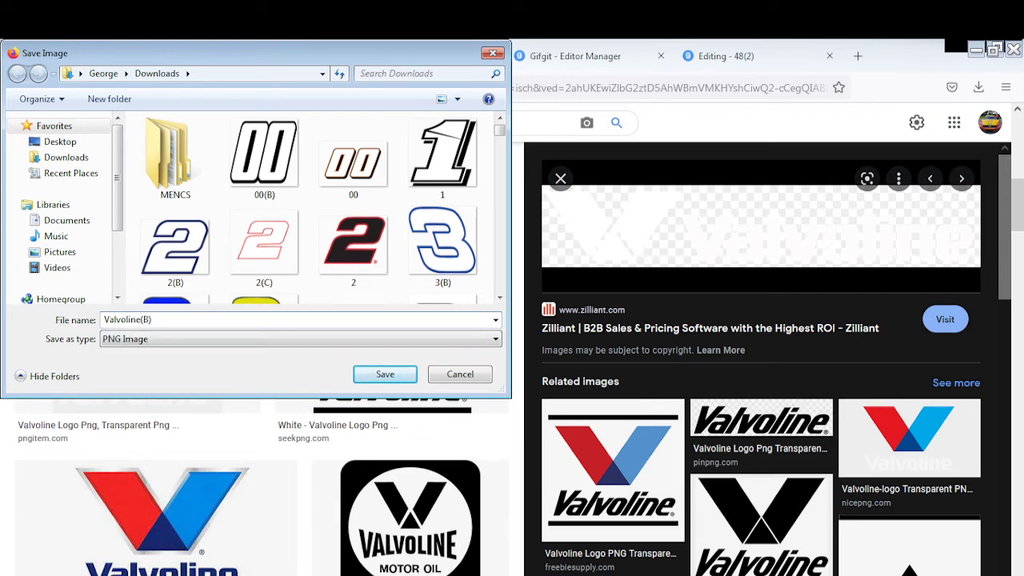
text())
key(Return)
Switch back to Photopea and place the Valvoline(B) image from the Downloads folder onto the car template.
click(80, 56)
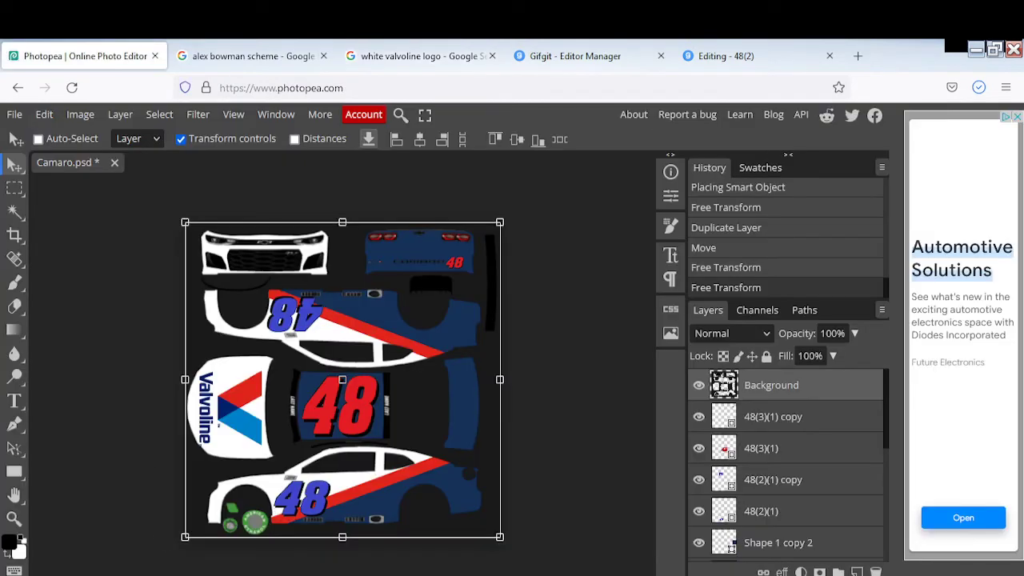
key(ctrl+o)
scroll(794, 340, down, 15)
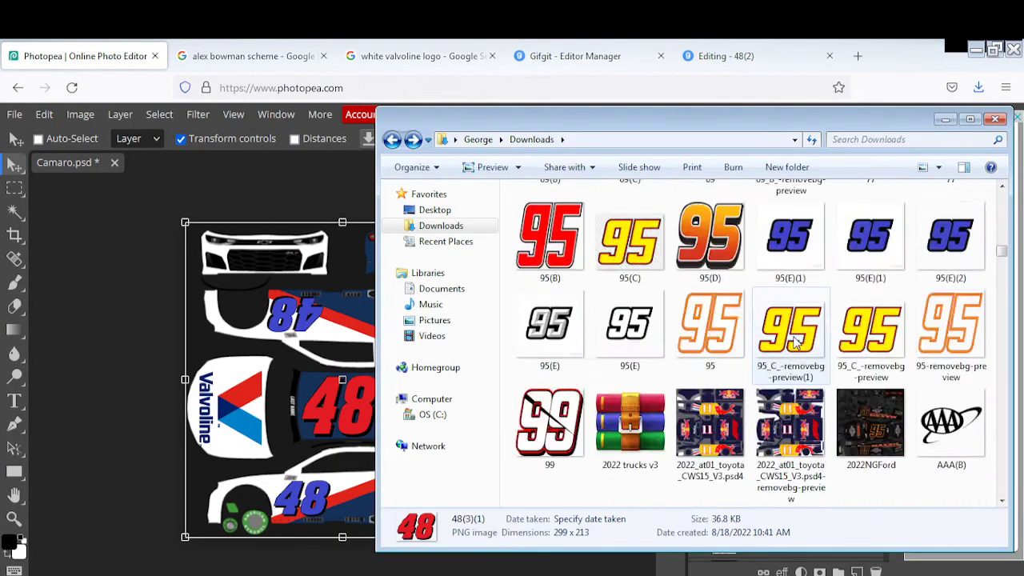
scroll(795, 340, down, 20)
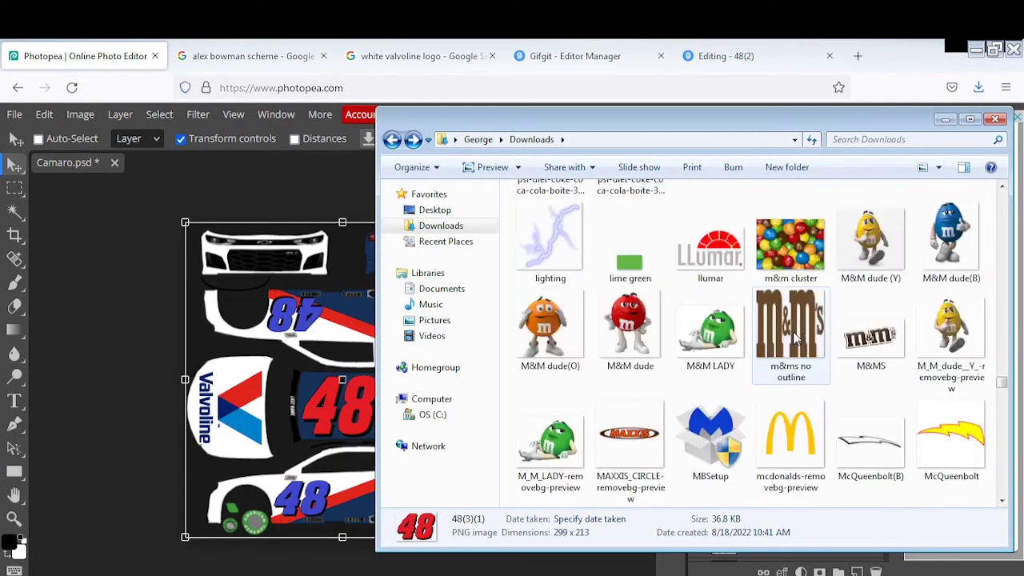
scroll(792, 331, down, 15)
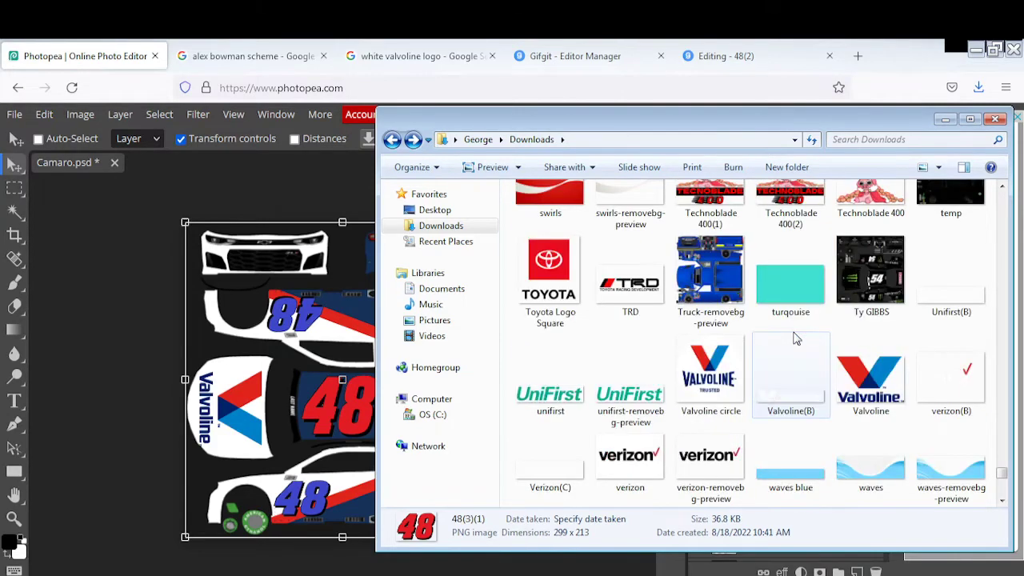
scroll(768, 349, up, 2)
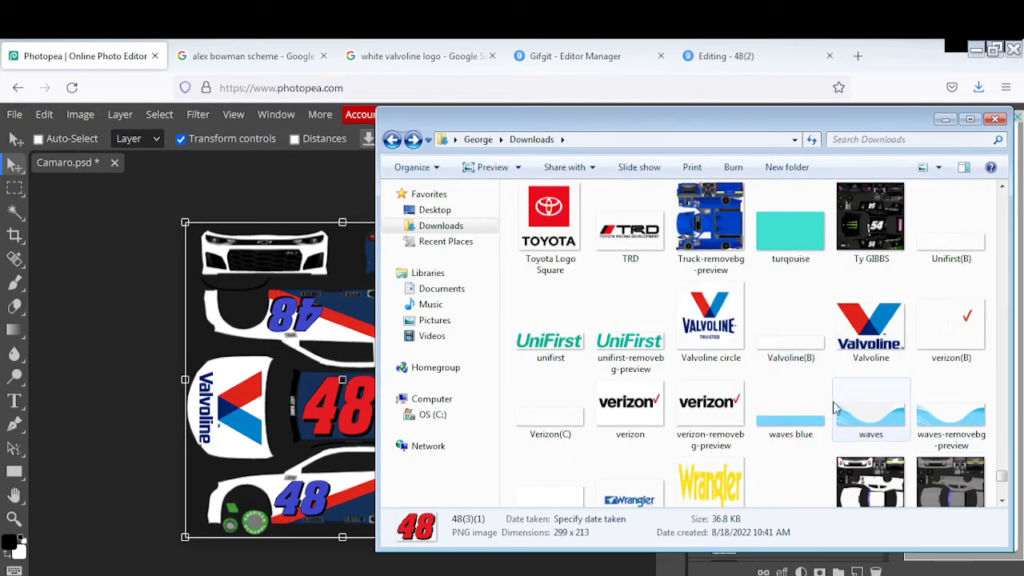
click(769, 344)
drag(244, 320, 244, 320)
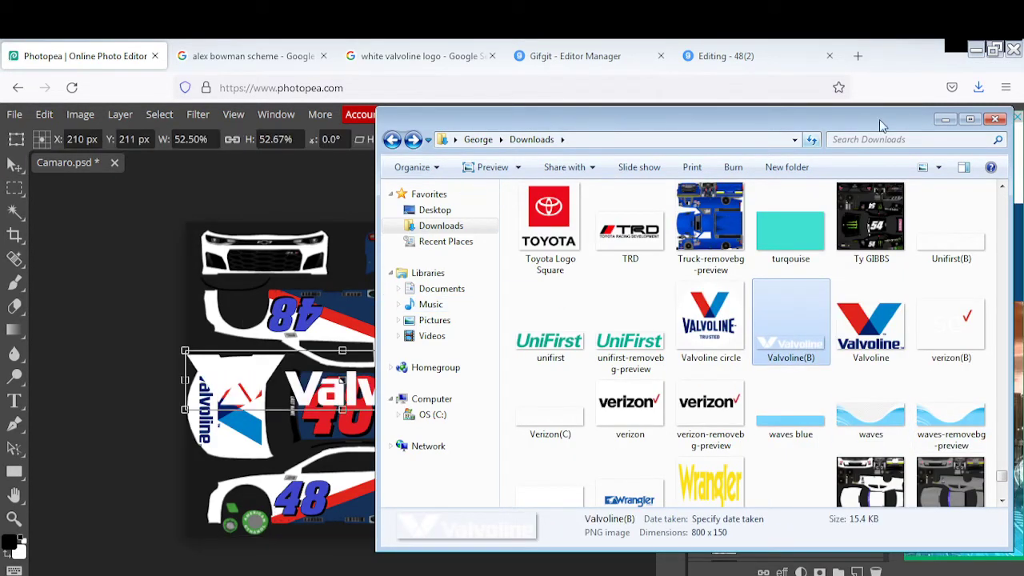
click(944, 119)
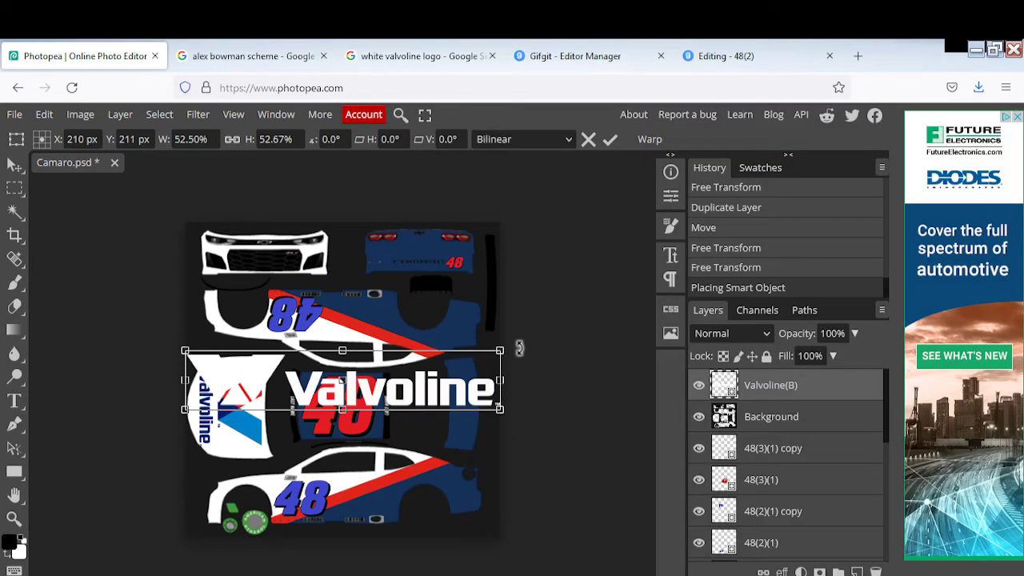
Rotate the white Valvoline logo to -6.9° and move its layer directly beneath 48(2)(1).
drag(519, 347, 511, 328)
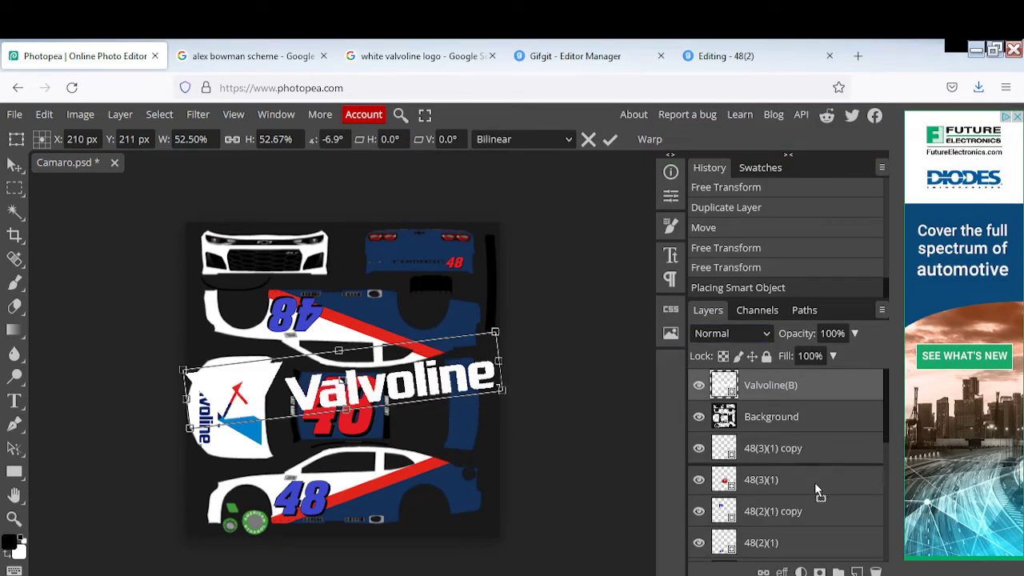
scroll(812, 512, down, 2)
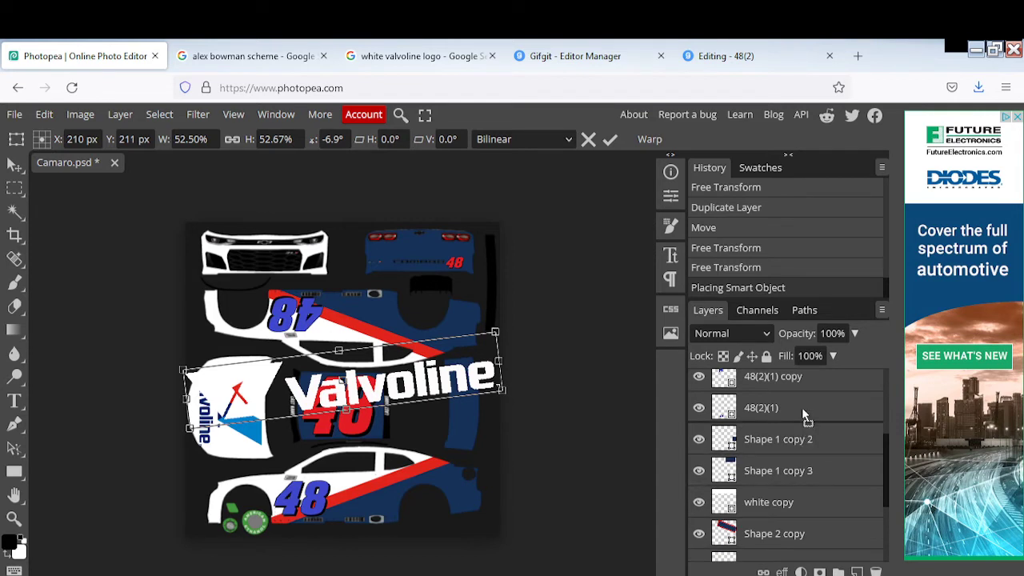
drag(814, 428, 813, 424)
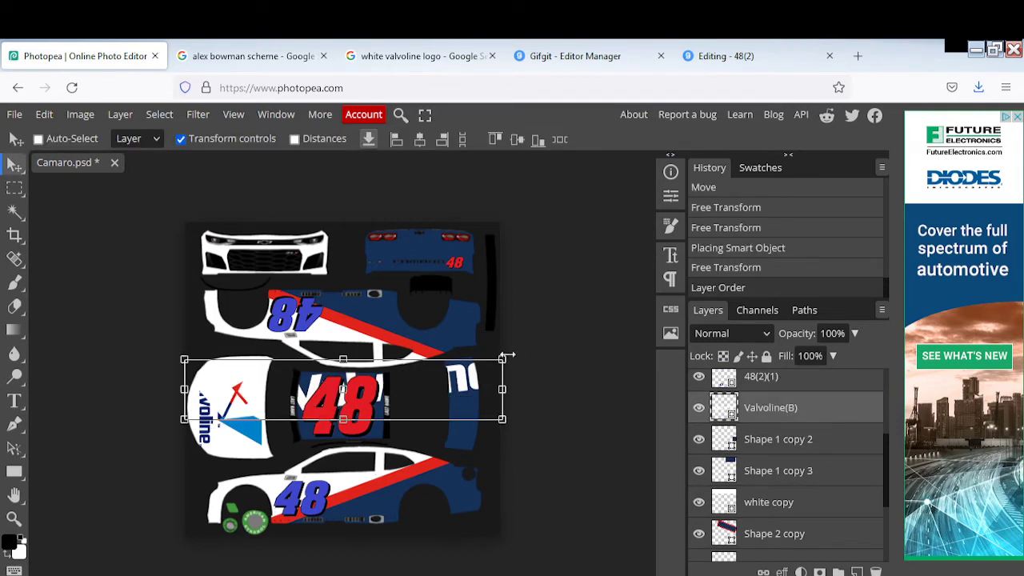
Try the white Valvoline logo on the lower side's rear quarter at 14.92% width and 26.14% height, and delete its layer.
drag(516, 352, 426, 464)
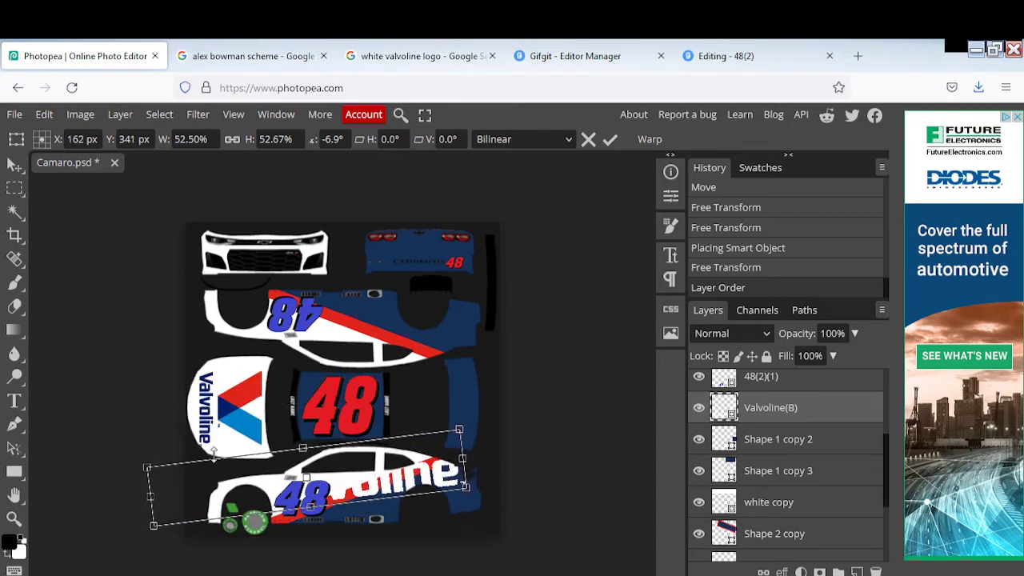
drag(144, 464, 371, 464)
drag(438, 483, 422, 475)
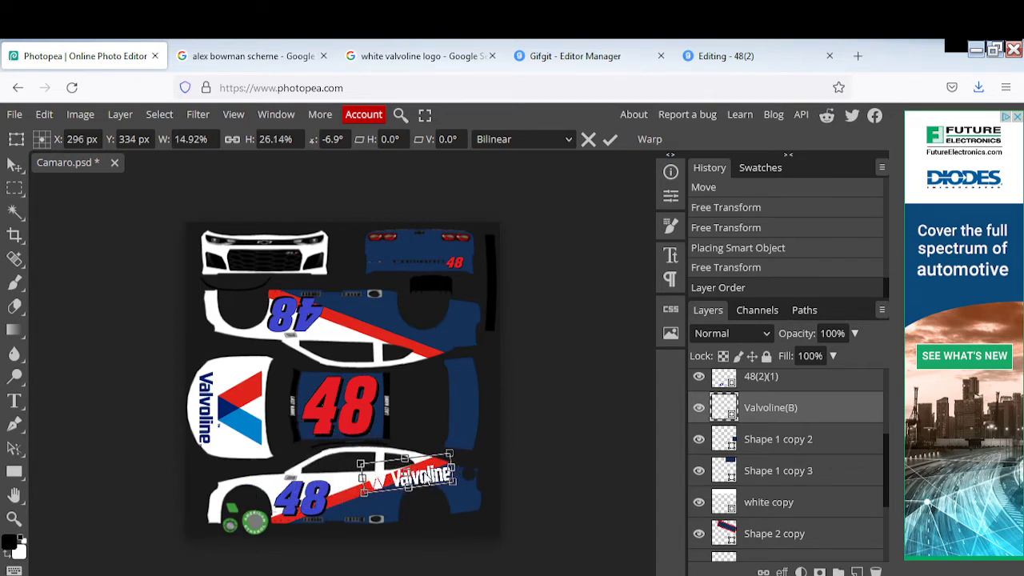
key(Return)
key(Delete)
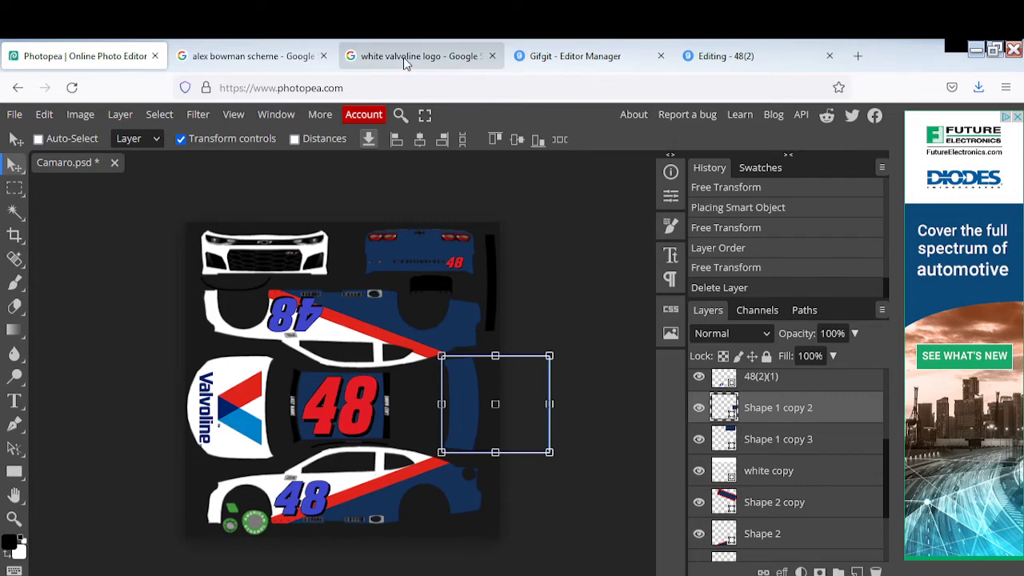
Return to the Valvoline image search and save the black PinPNG Valvoline wordmark to Downloads as Valvoline(C).
click(408, 58)
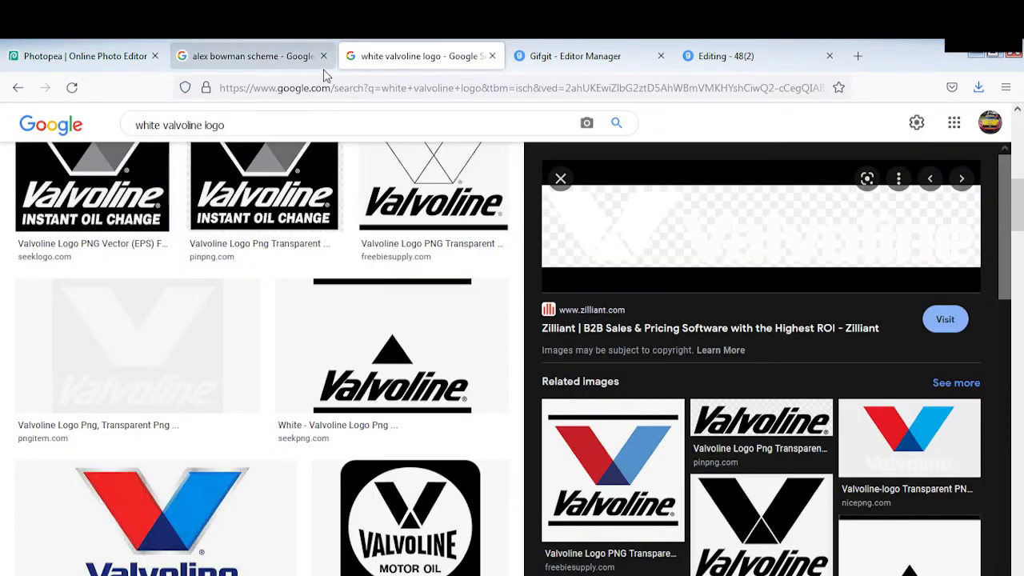
click(780, 406)
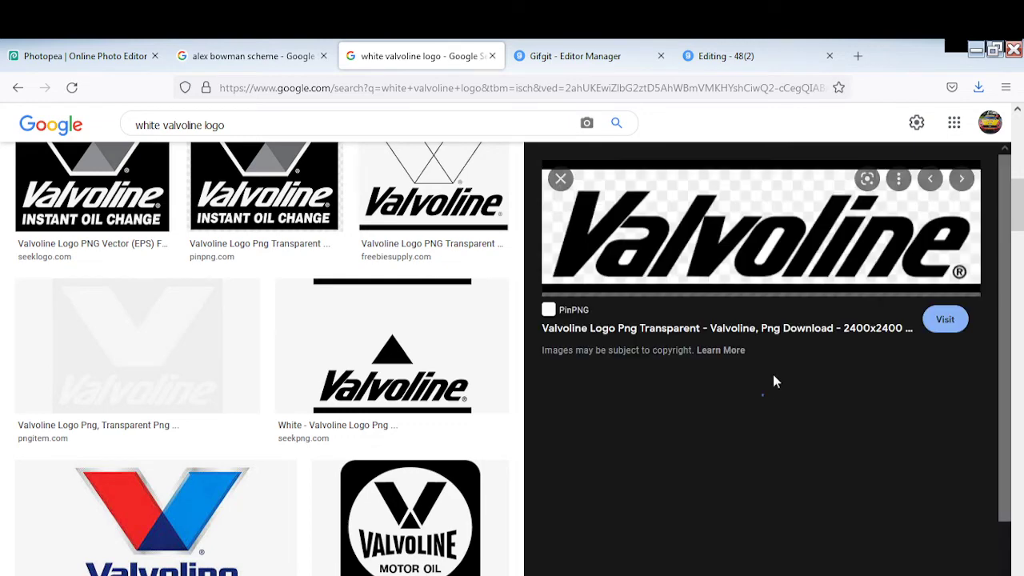
right_click(700, 224)
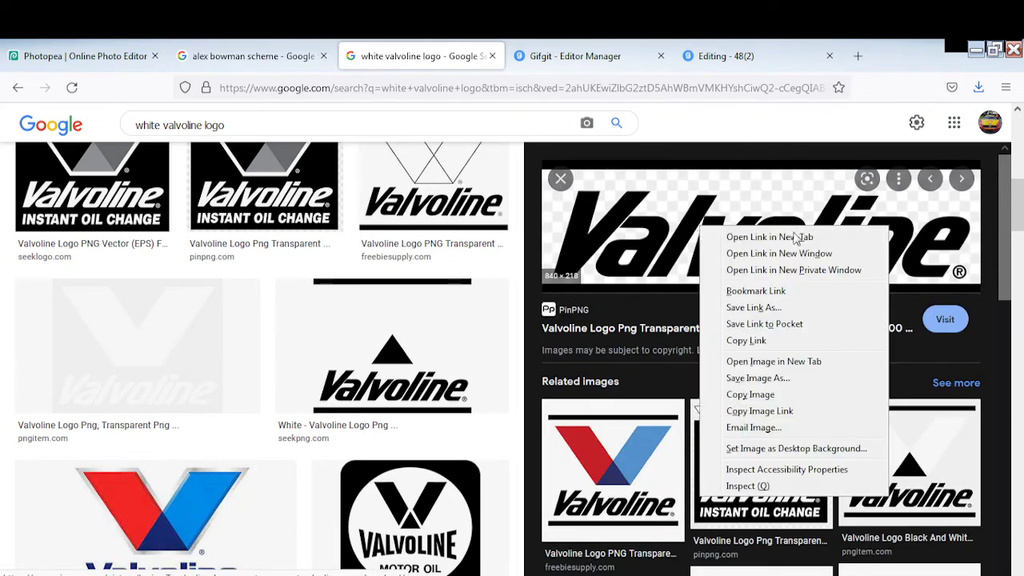
click(753, 378)
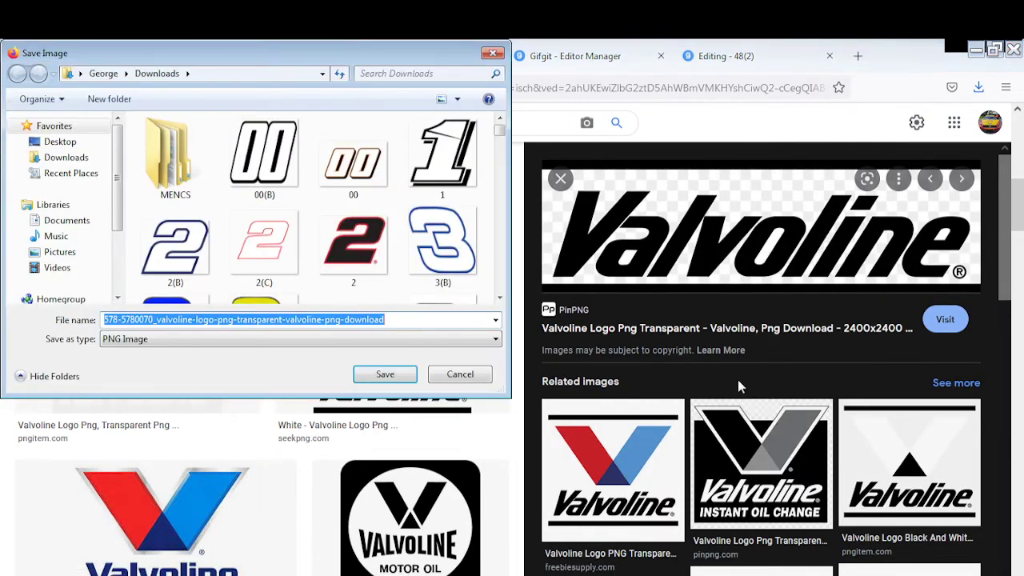
text(Valvoline)
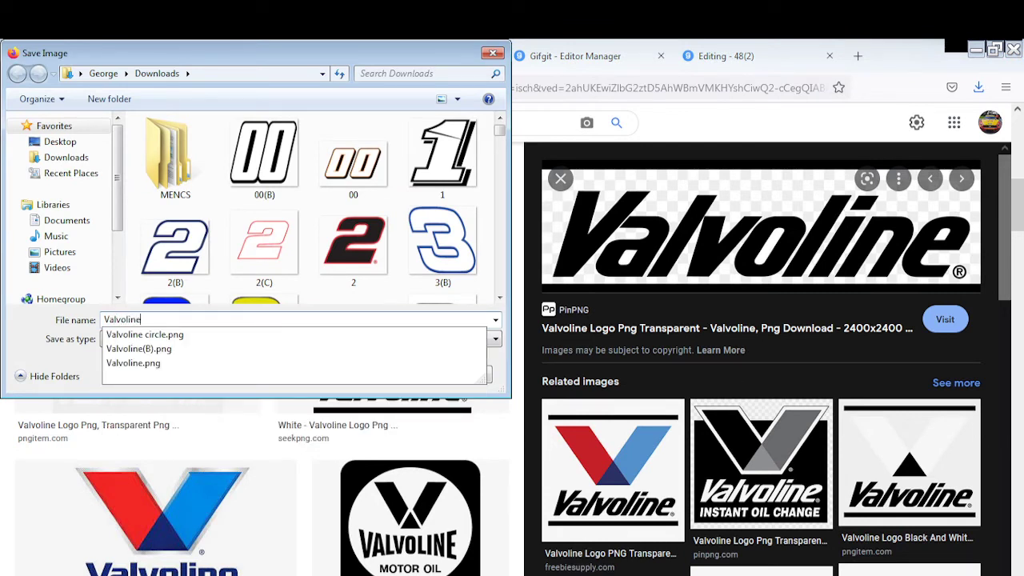
text(()
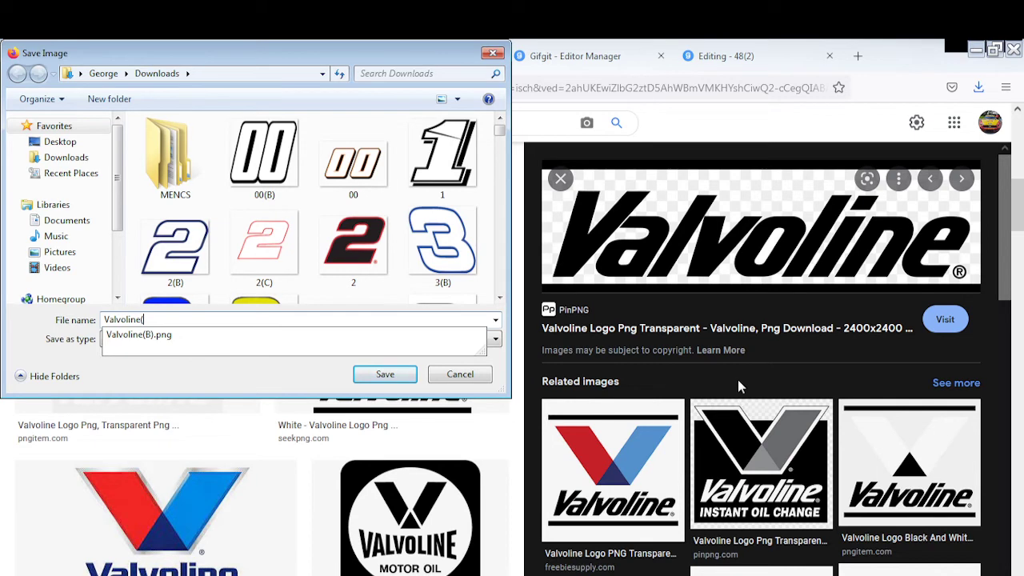
text(C))
key(Return)
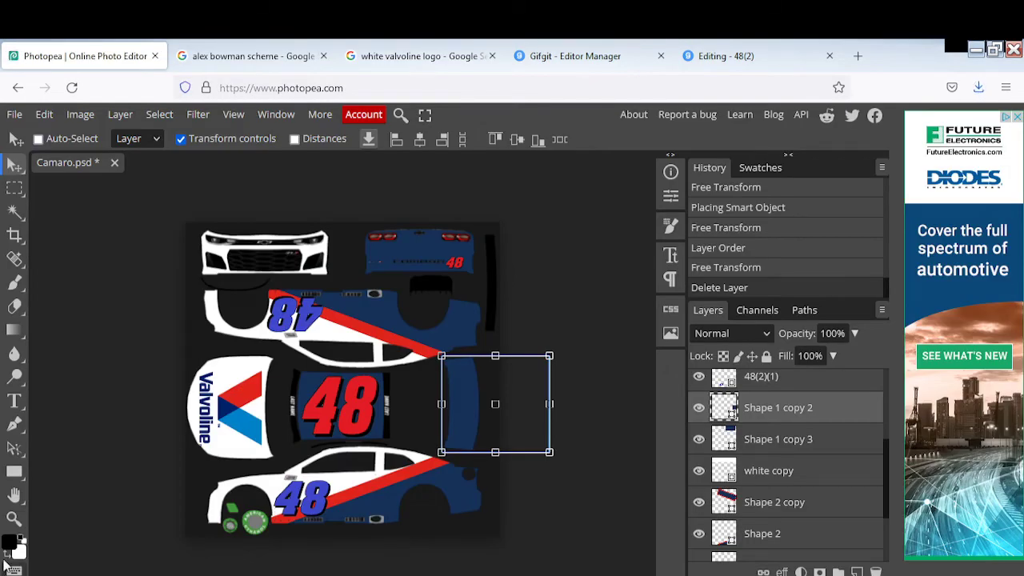
Try placing Valvoline(C) from the Downloads folder onto the Photopea car template, and delete the placed layer.
key(alt+Tab)
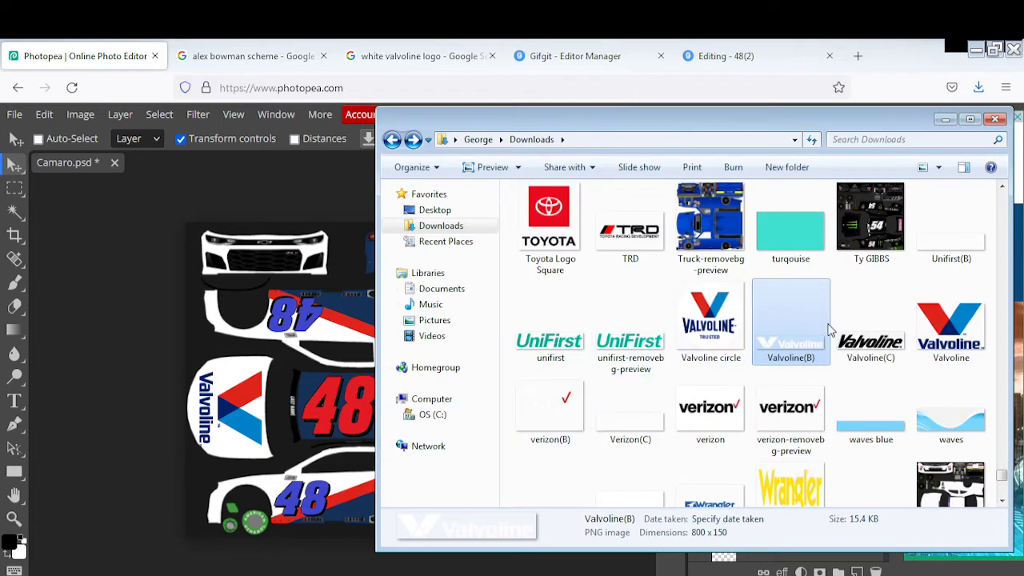
drag(857, 335, 552, 403)
drag(324, 390, 324, 389)
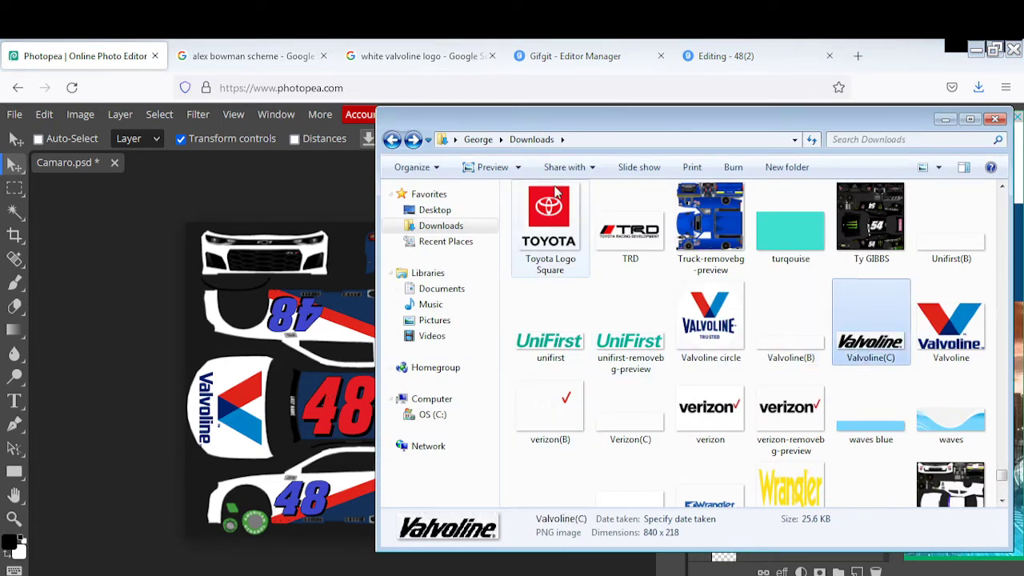
click(370, 324)
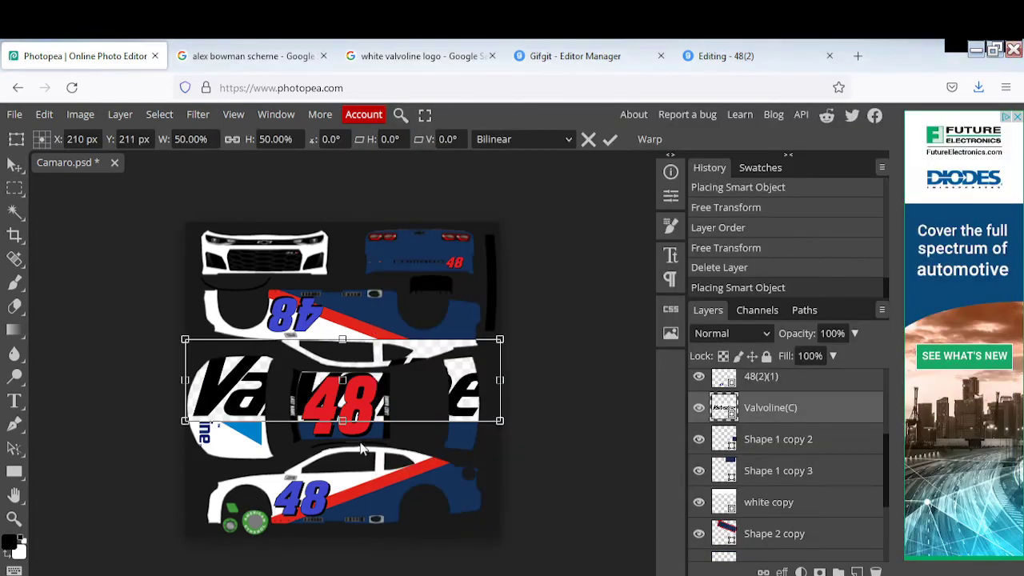
key(Return)
key(Delete)
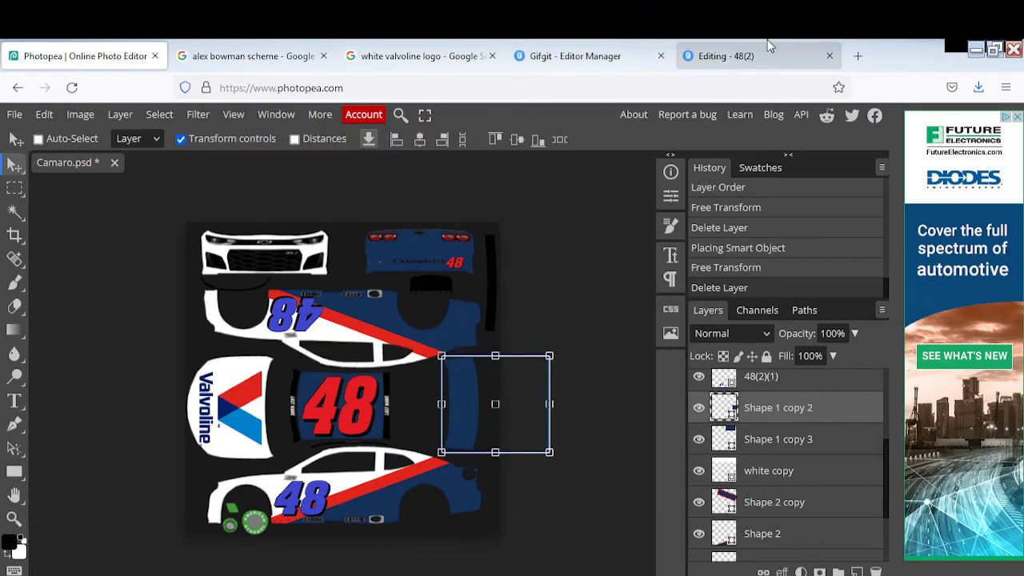
Close both Gifgit pages and open the remove.bg upload page in a new tab.
click(652, 55)
click(661, 56)
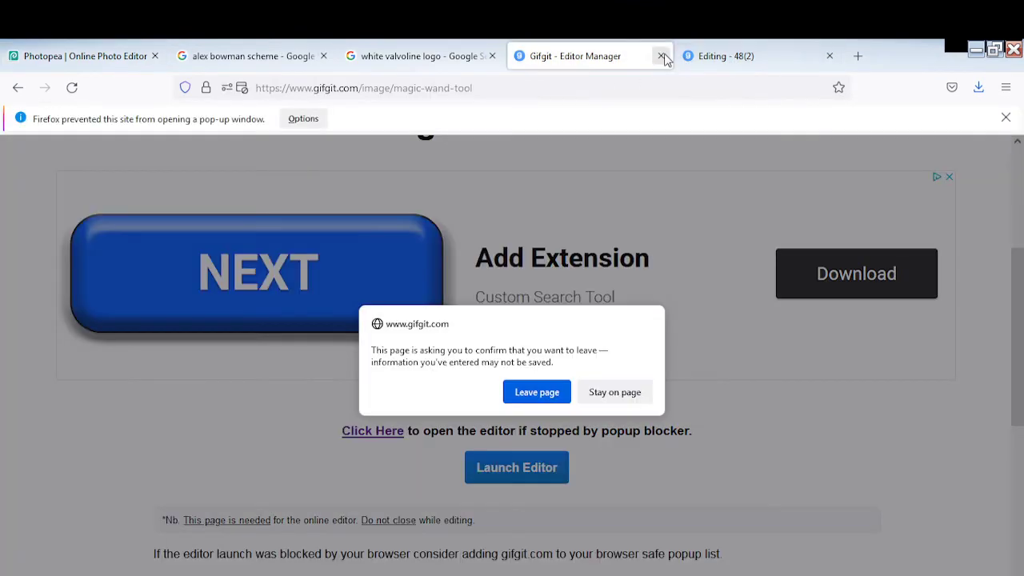
click(537, 392)
click(689, 55)
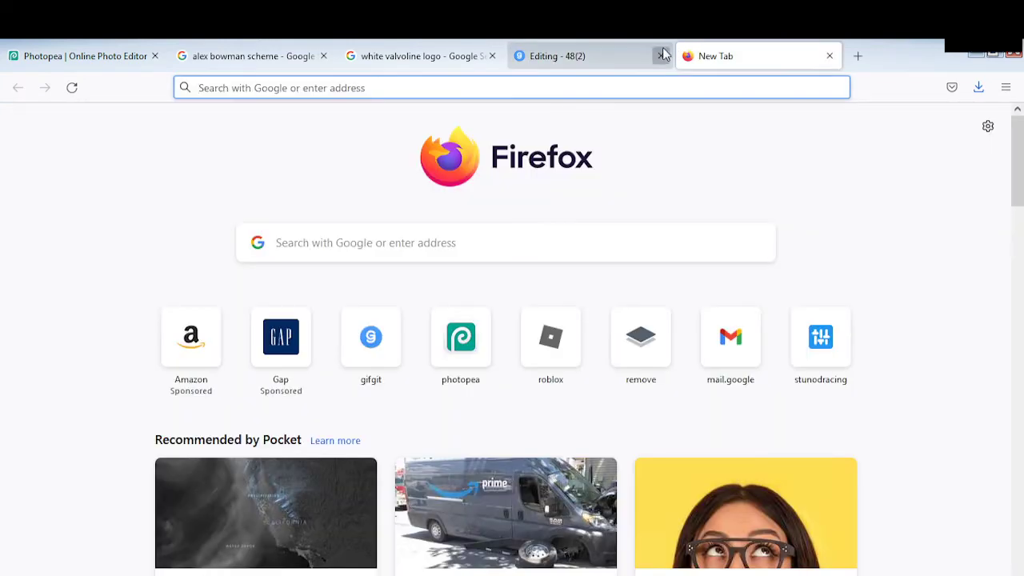
click(661, 56)
click(644, 362)
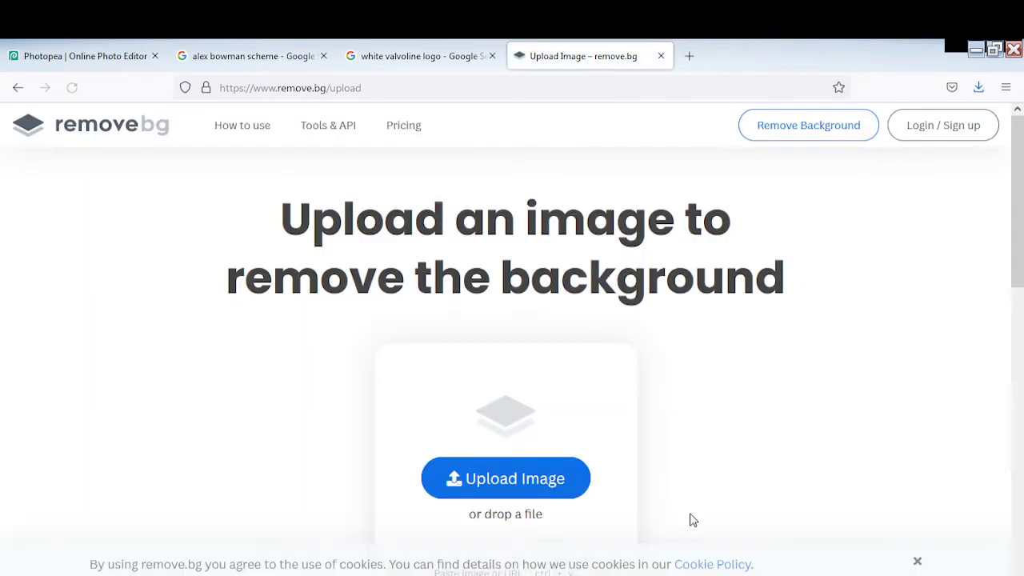
Upload Valvoline(C) from the Downloads folder to remove its background, and download the resulting preview image.
key(ctrl+v)
click(508, 176)
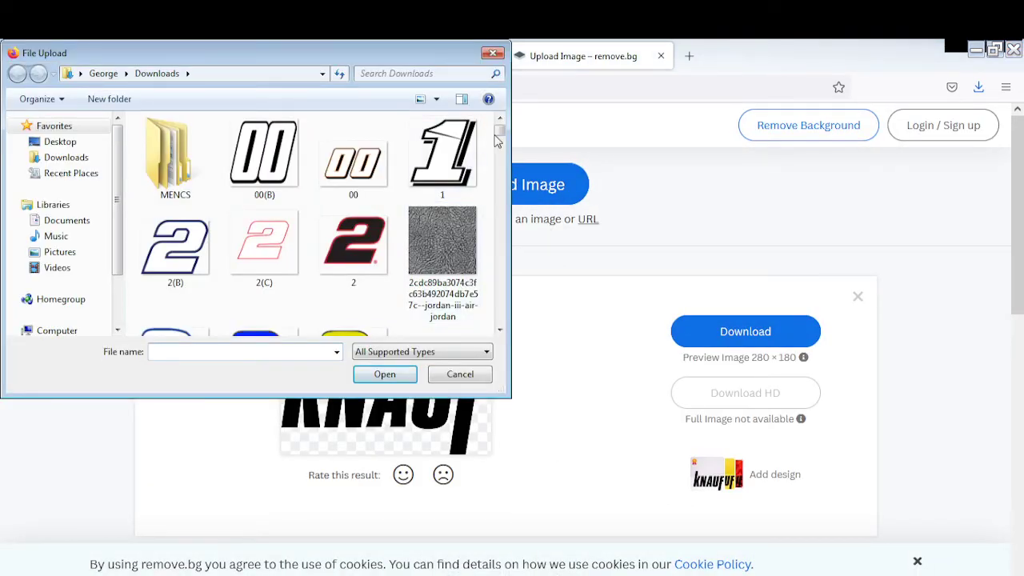
drag(499, 136, 523, 313)
click(461, 209)
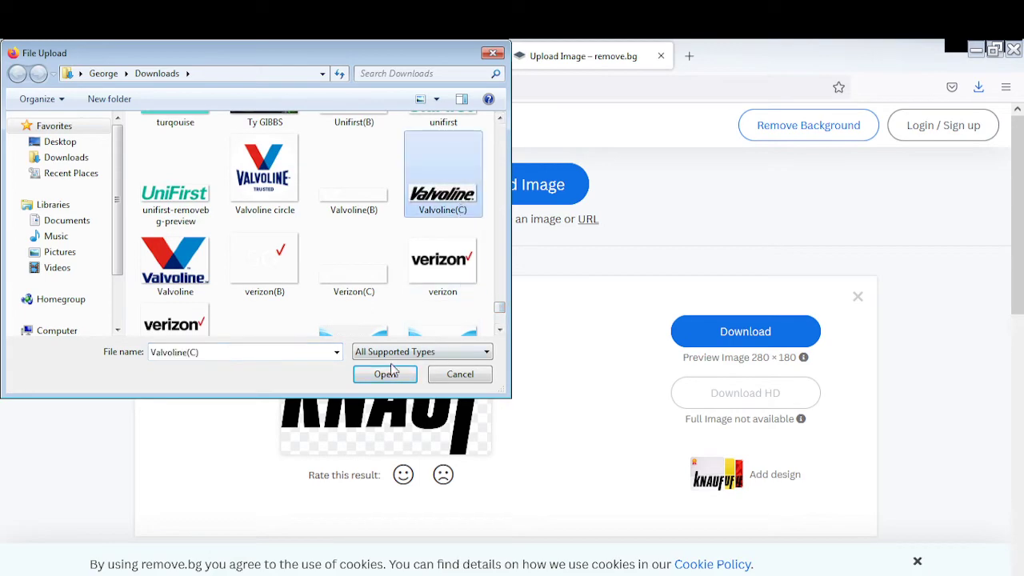
click(386, 373)
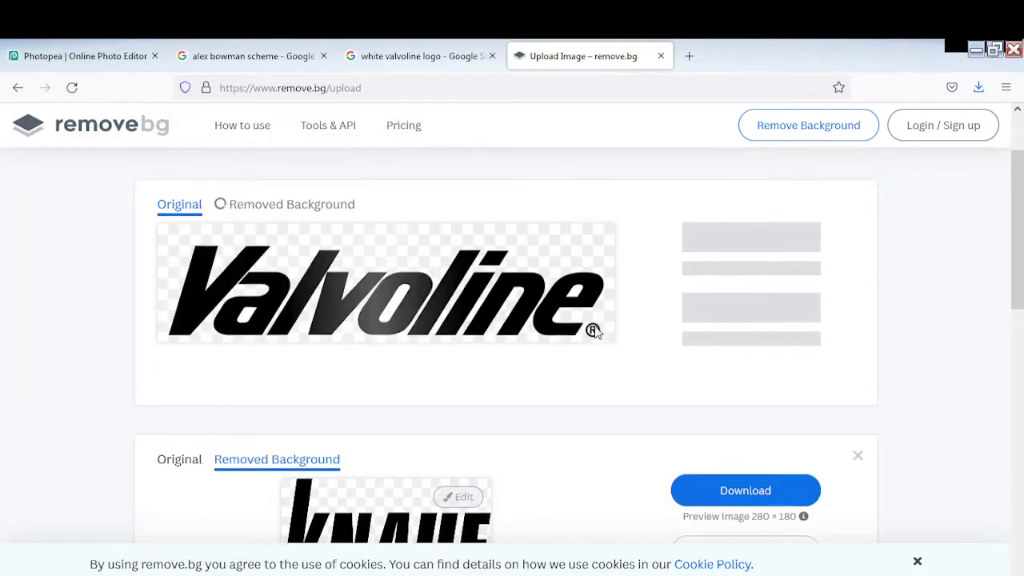
scroll(593, 331, up, 1)
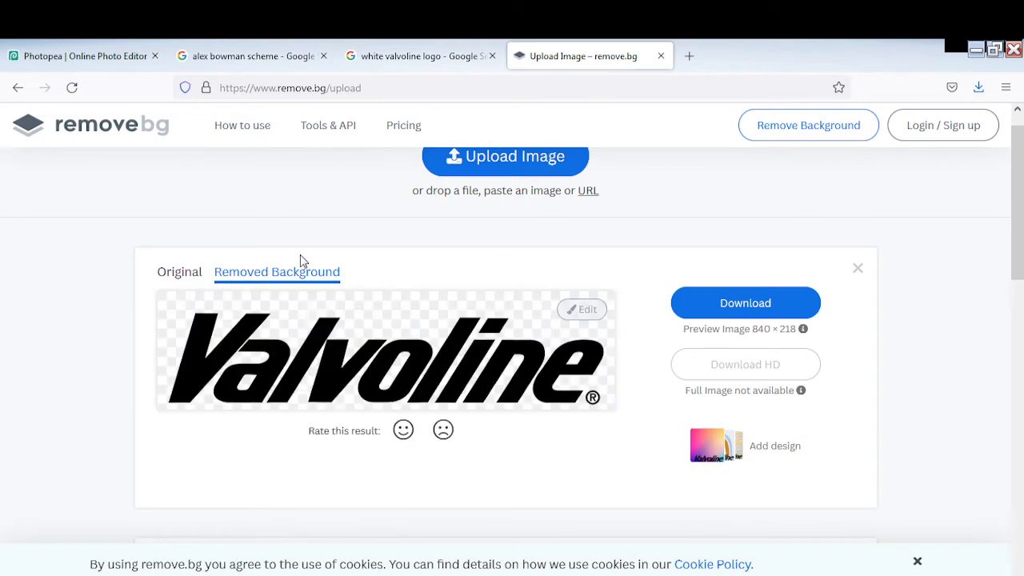
click(752, 301)
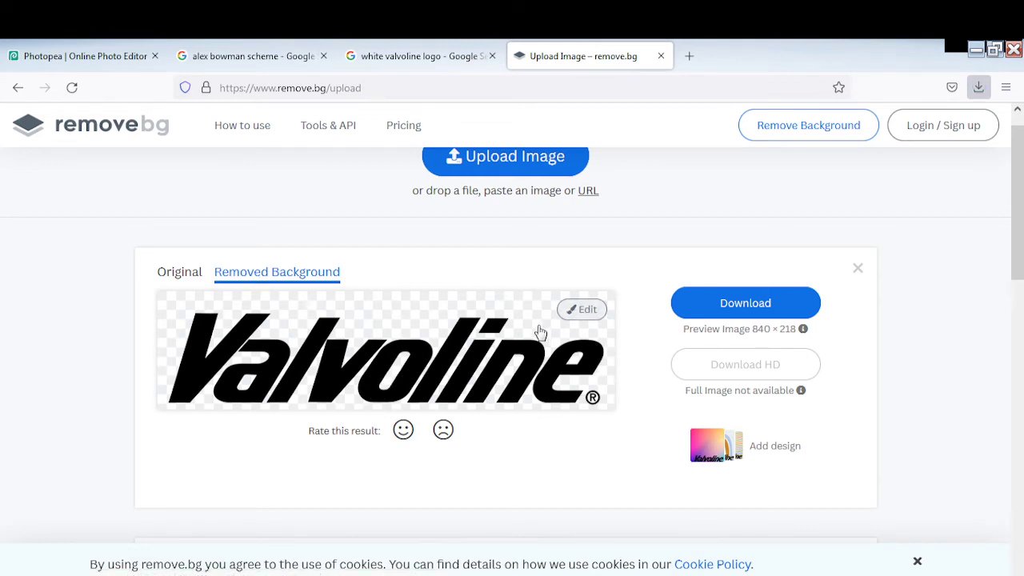
Return to the Photopea car template and place Valvoline_C_-removebg-preview from the Downloads folder onto it.
click(80, 56)
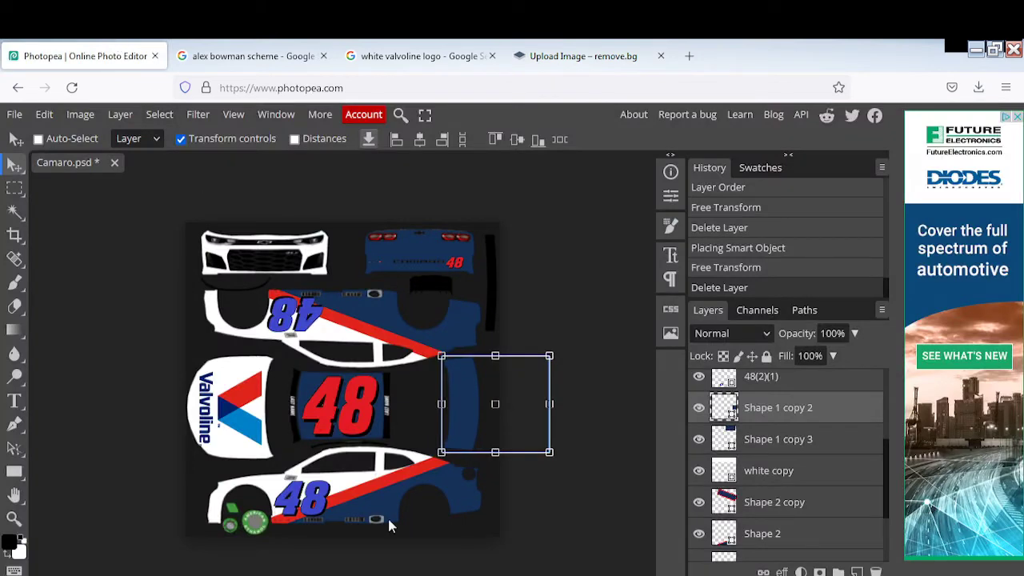
click(470, 564)
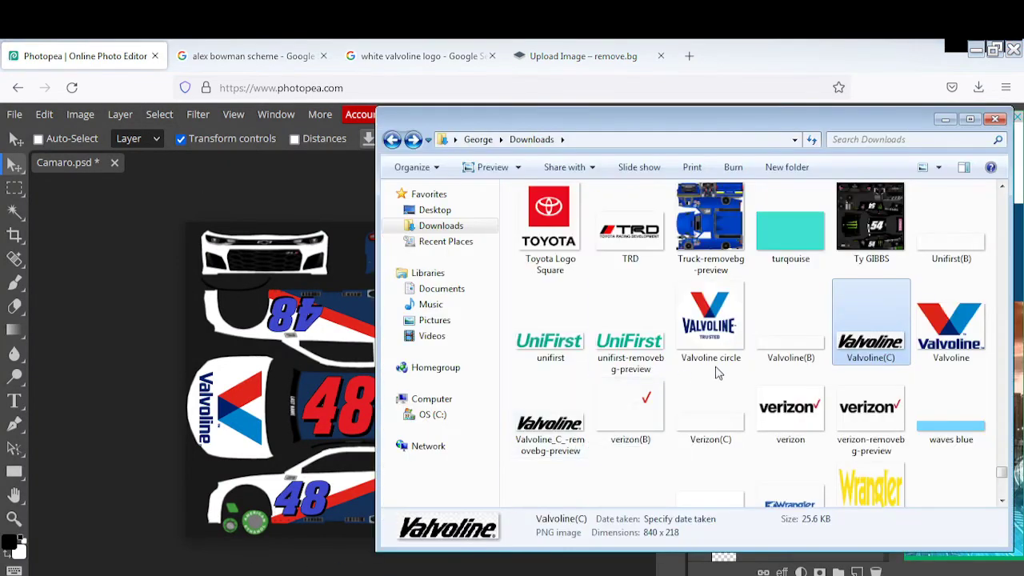
click(550, 420)
drag(551, 420, 250, 369)
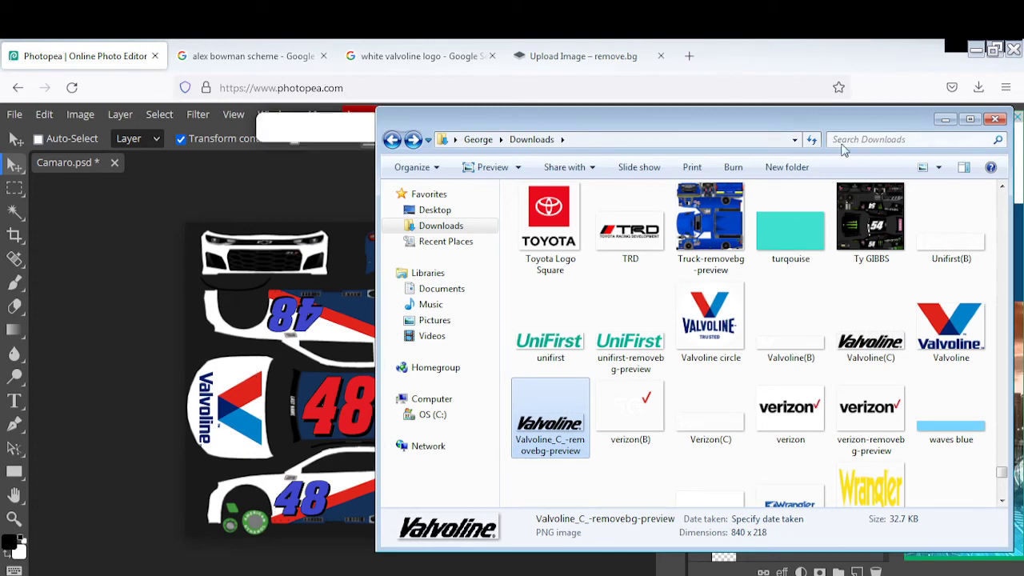
click(946, 119)
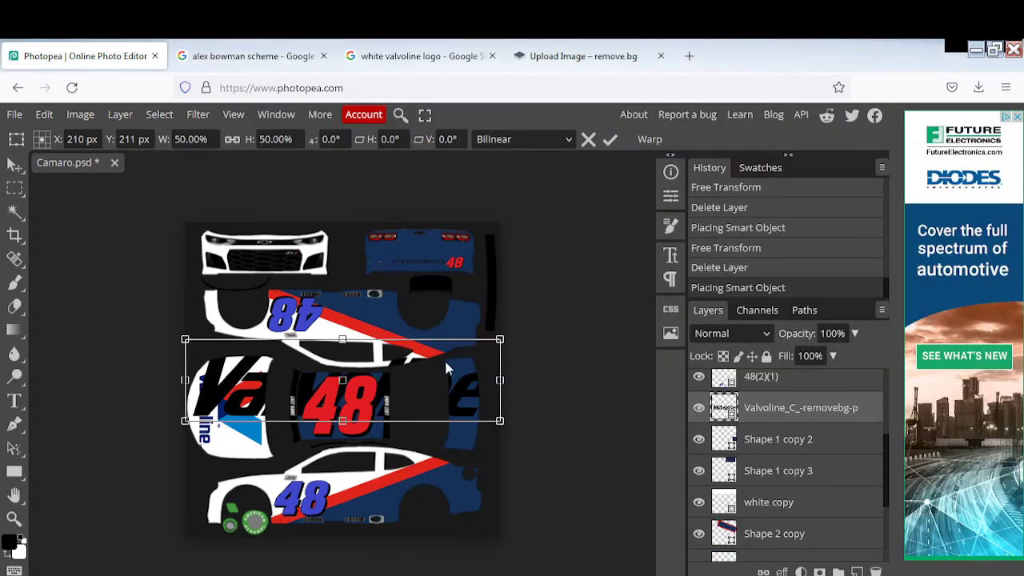
Tilt the placed Valvoline wordmark to about -6.6°, shrink it to about 20% and move it behind the 48 on the lower side.
drag(446, 364, 453, 385)
drag(512, 360, 505, 340)
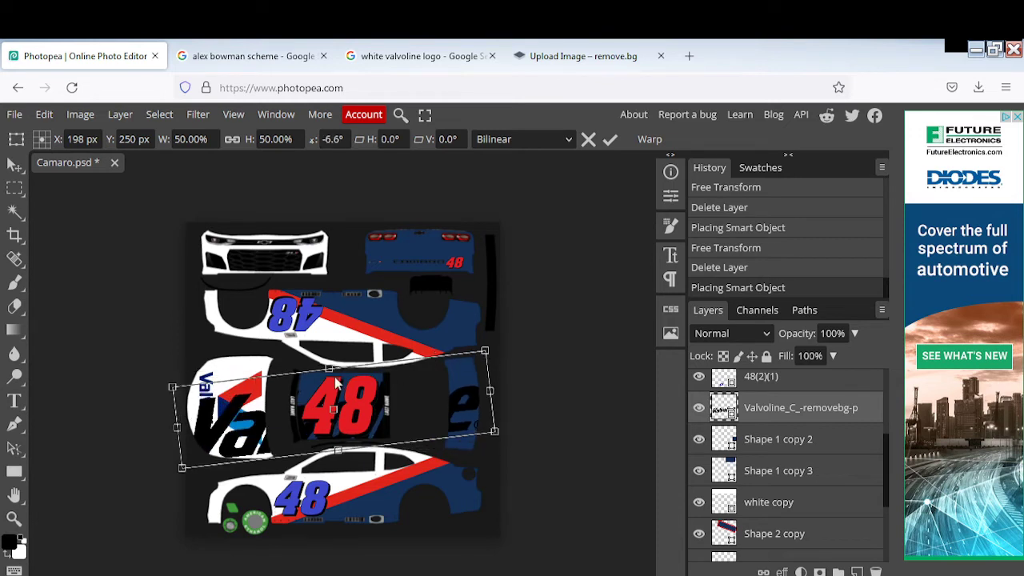
drag(170, 385, 376, 415)
drag(364, 412, 366, 412)
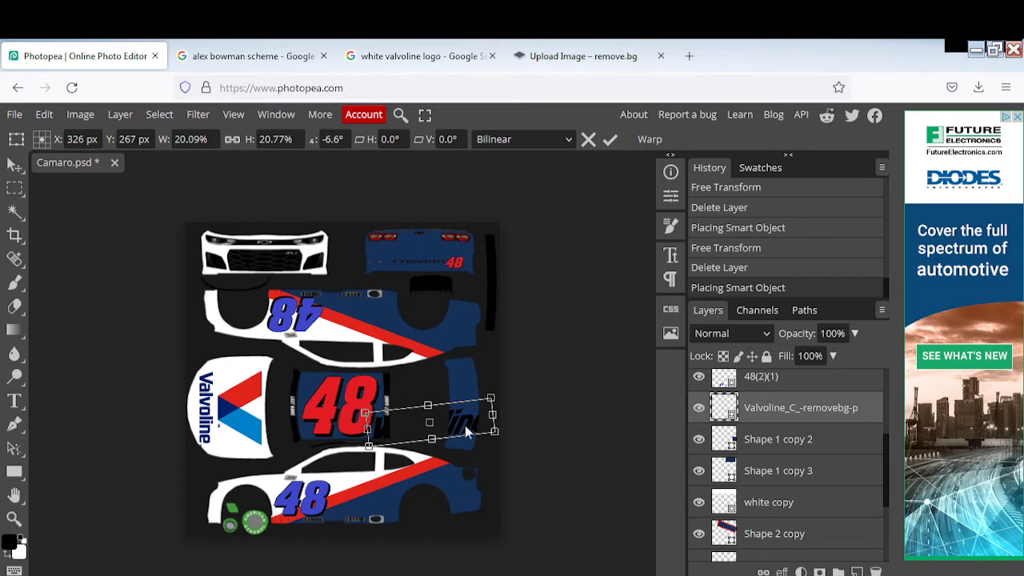
drag(461, 440, 442, 459)
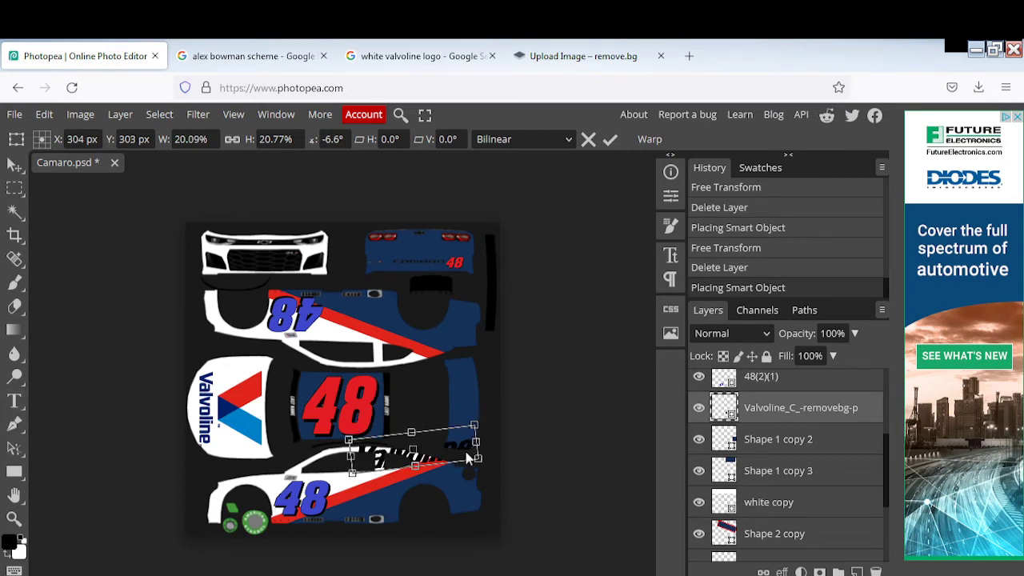
drag(460, 468, 444, 496)
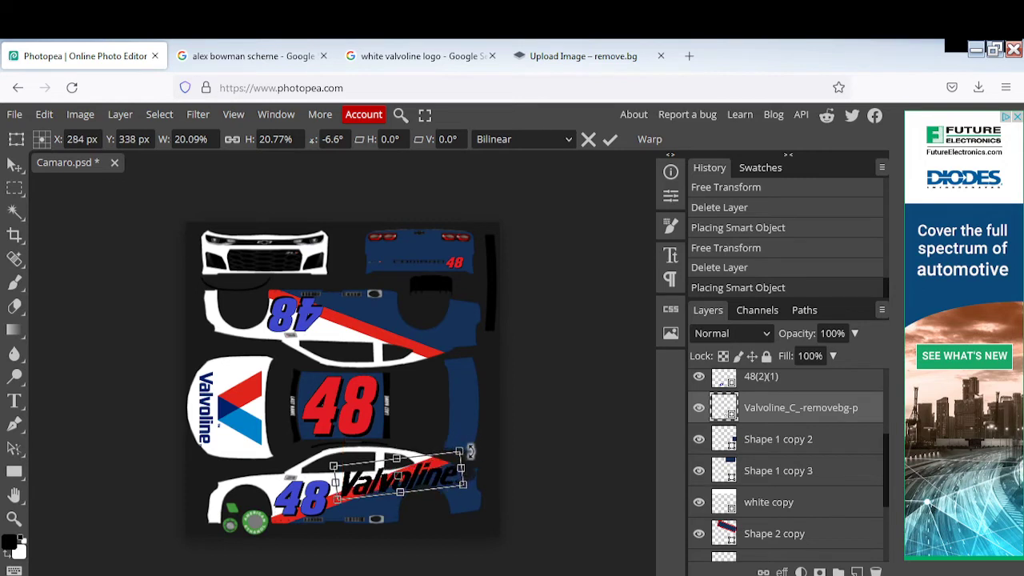
Rotate the lower side's Valvoline wordmark to -10.8° and fit it along the red stripe at 18.51% width and 15.14% height.
drag(472, 456, 469, 441)
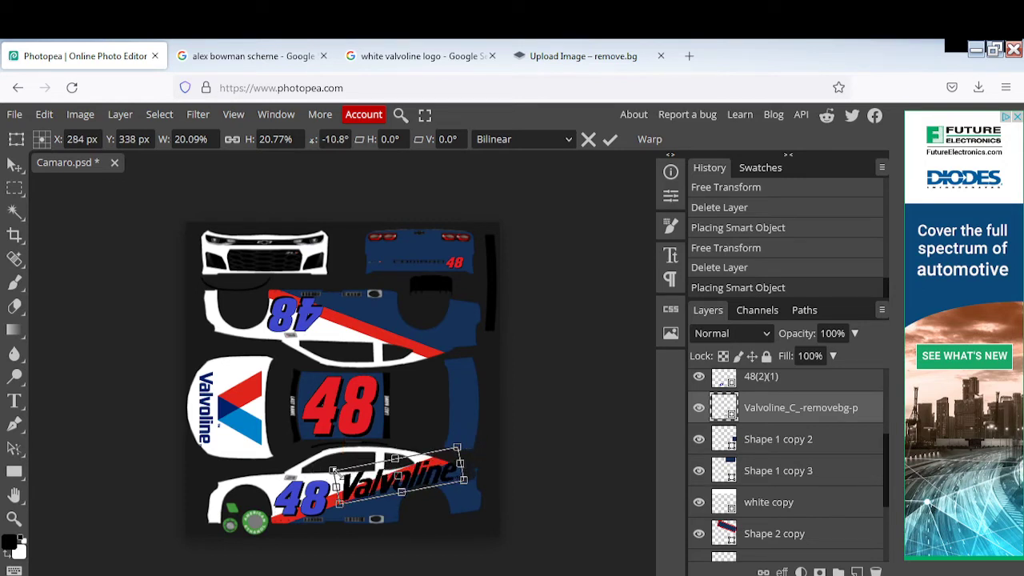
drag(334, 471, 358, 474)
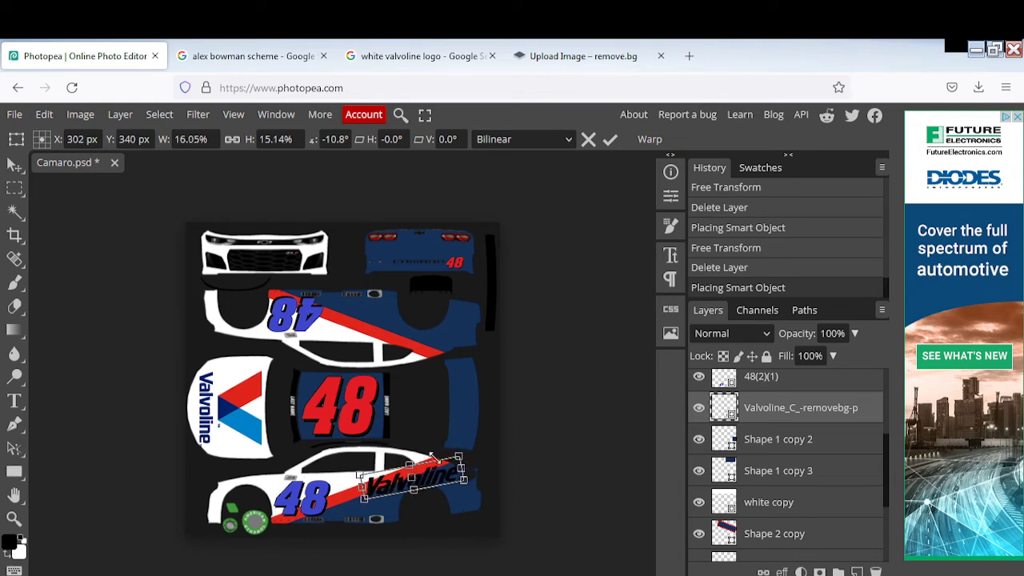
drag(448, 475, 427, 473)
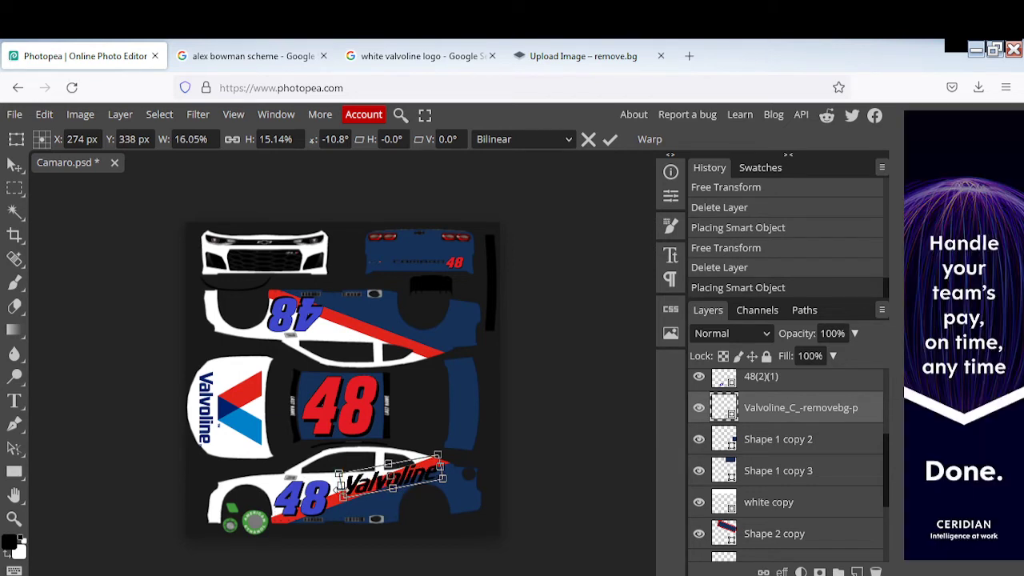
drag(337, 488, 334, 488)
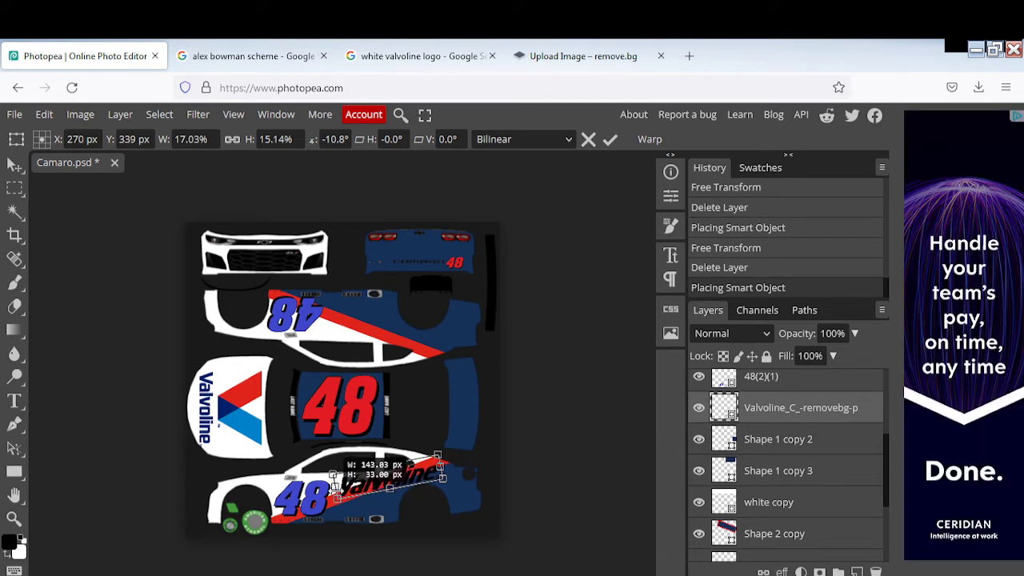
drag(440, 466, 451, 468)
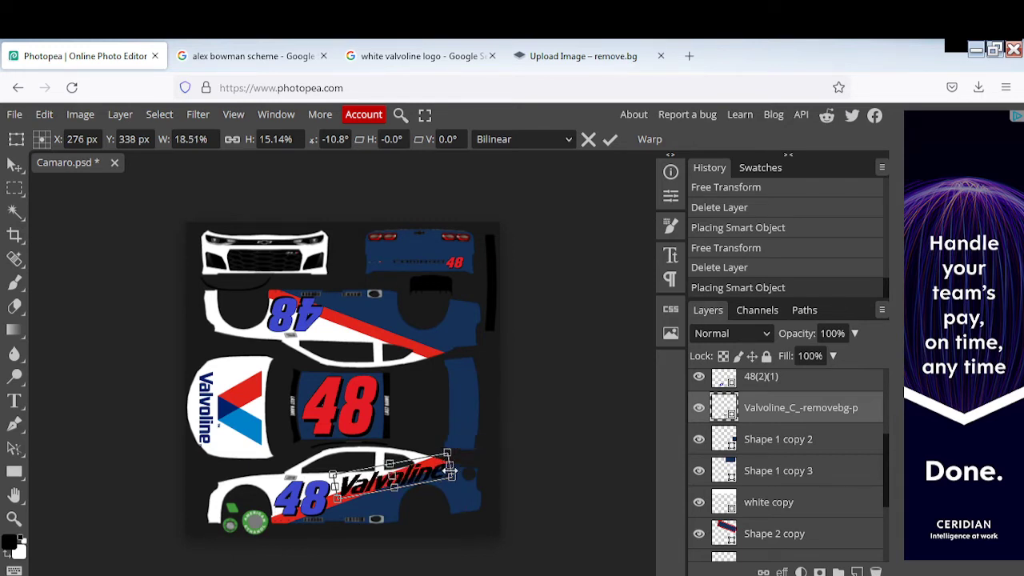
Duplicate the Valvoline wordmark layer and move the copy up to the rear of the upper side.
right_click(800, 415)
click(724, 232)
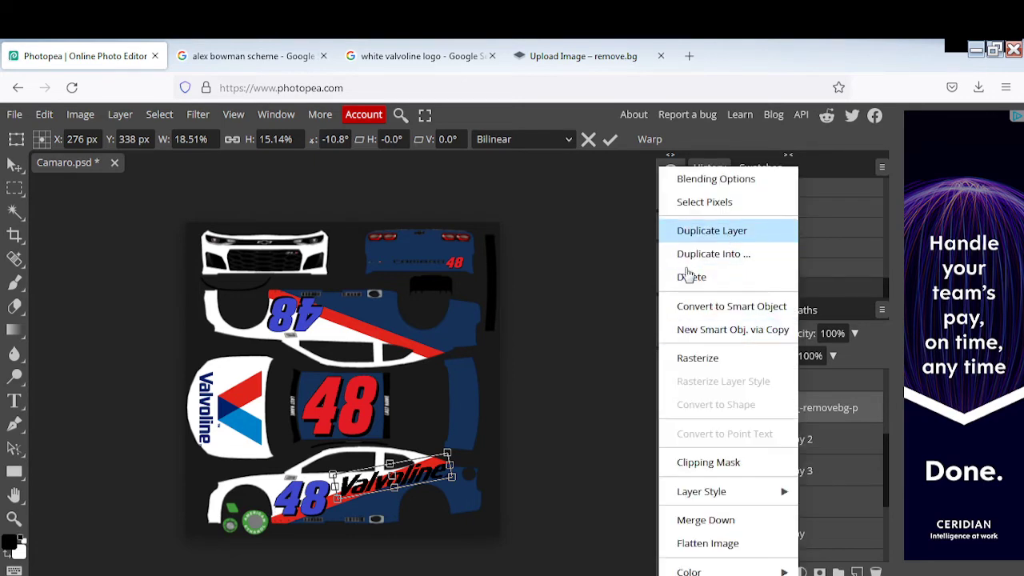
drag(427, 458, 417, 356)
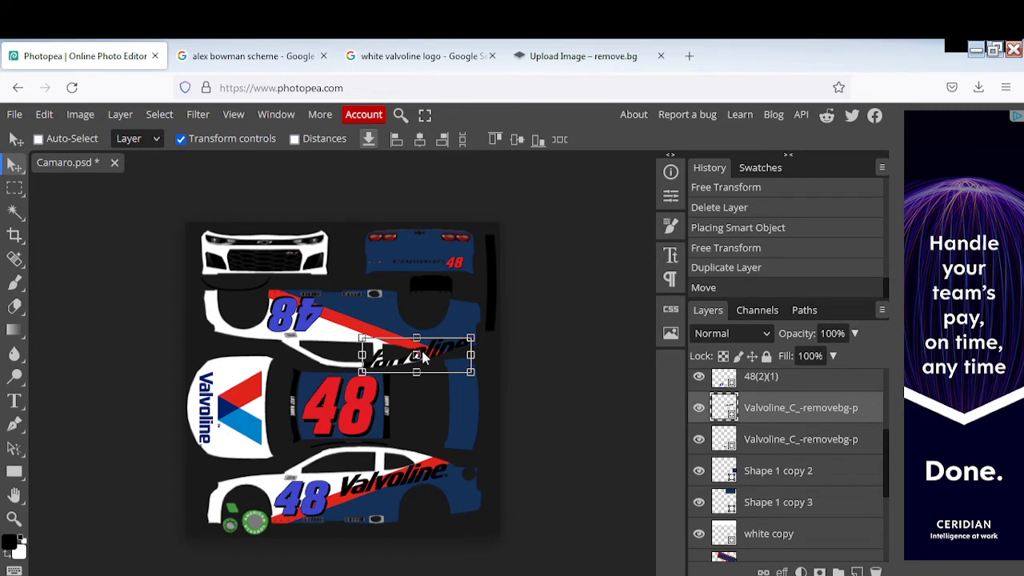
Rotate the copied Valvoline wordmark to 190.8° and position it along the upper side's red stripe behind the 48.
key(ctrl+t)
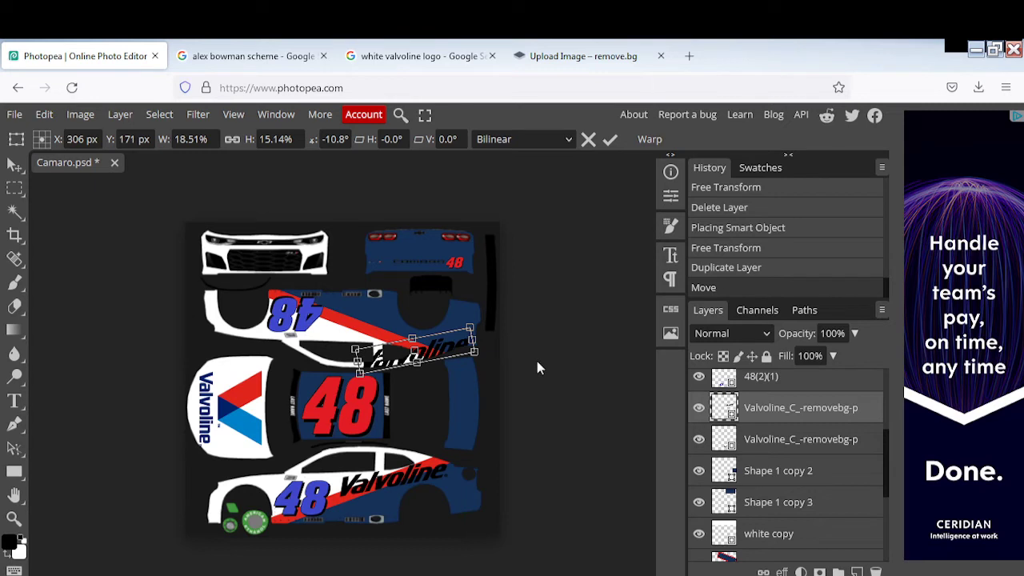
click(324, 140)
key(Delete)
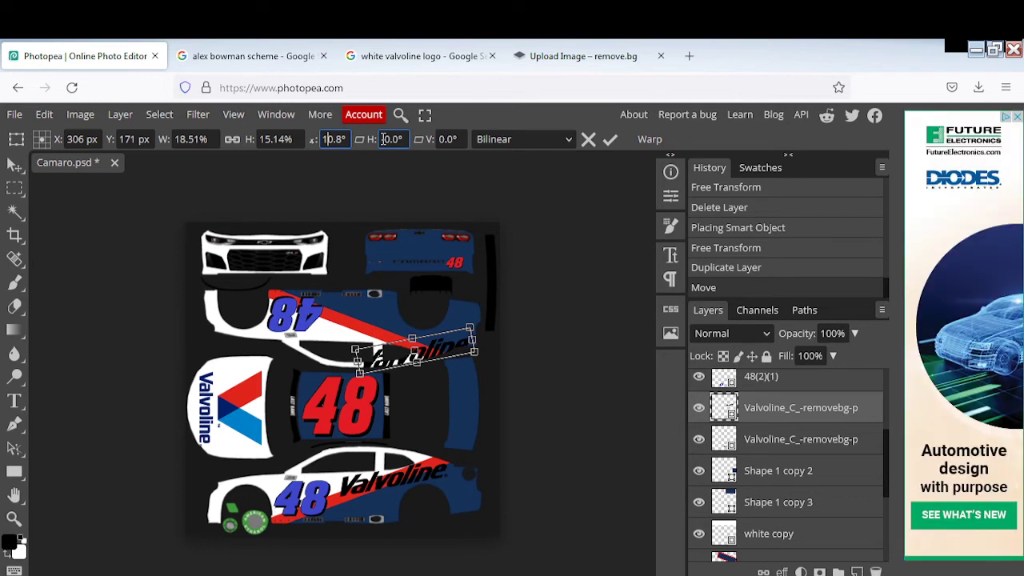
text(9)
key(Tab)
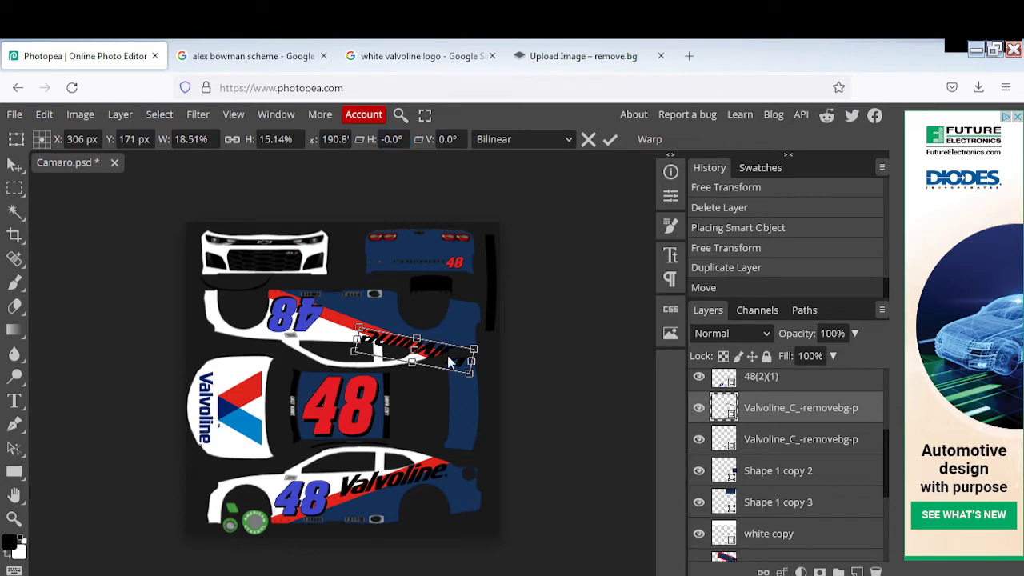
drag(448, 360, 420, 347)
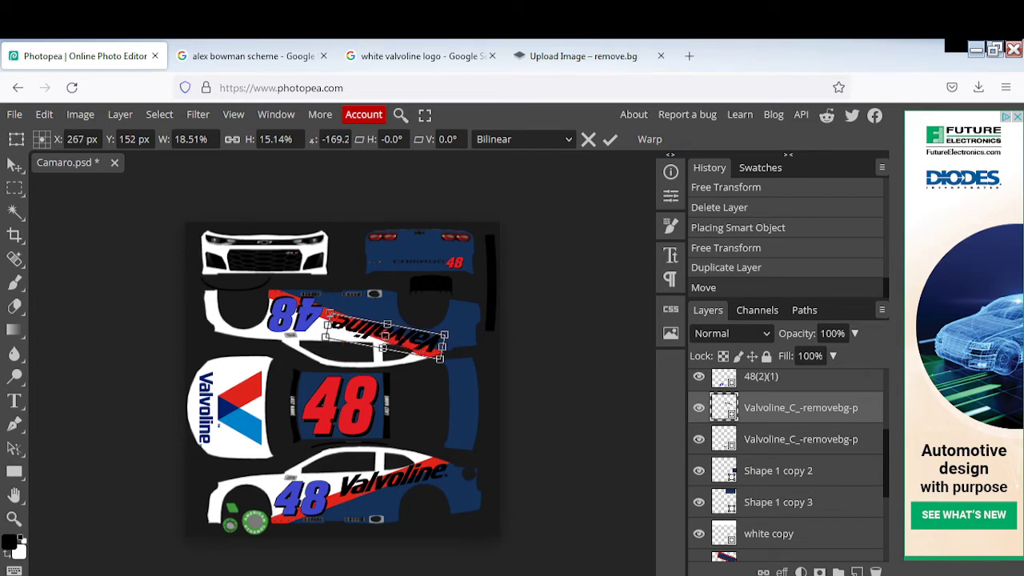
Find the napa logo image in the Downloads folder and place it into the Camaro document.
key(alt+Tab)
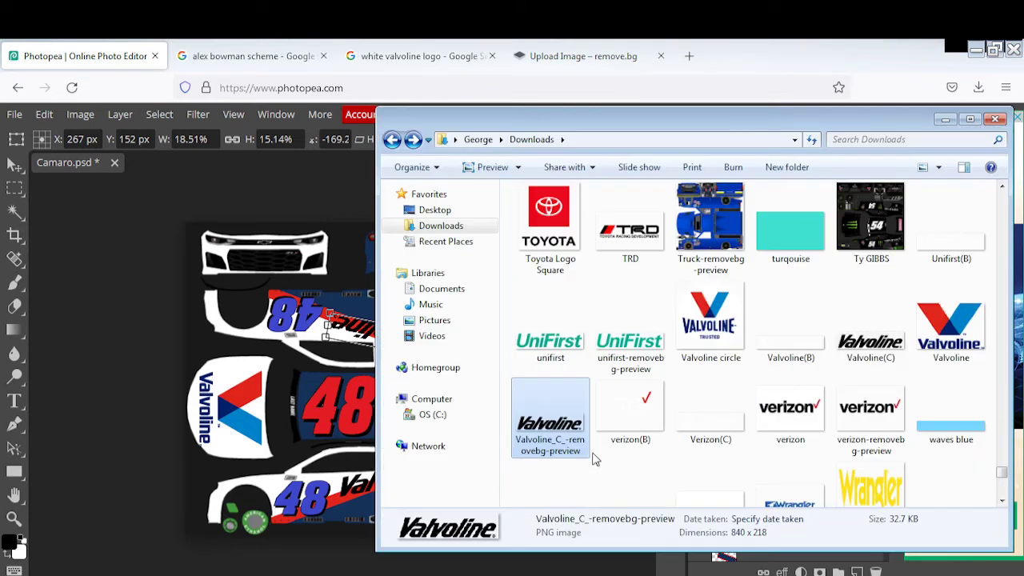
scroll(737, 427, down, 4)
scroll(740, 418, down, 1)
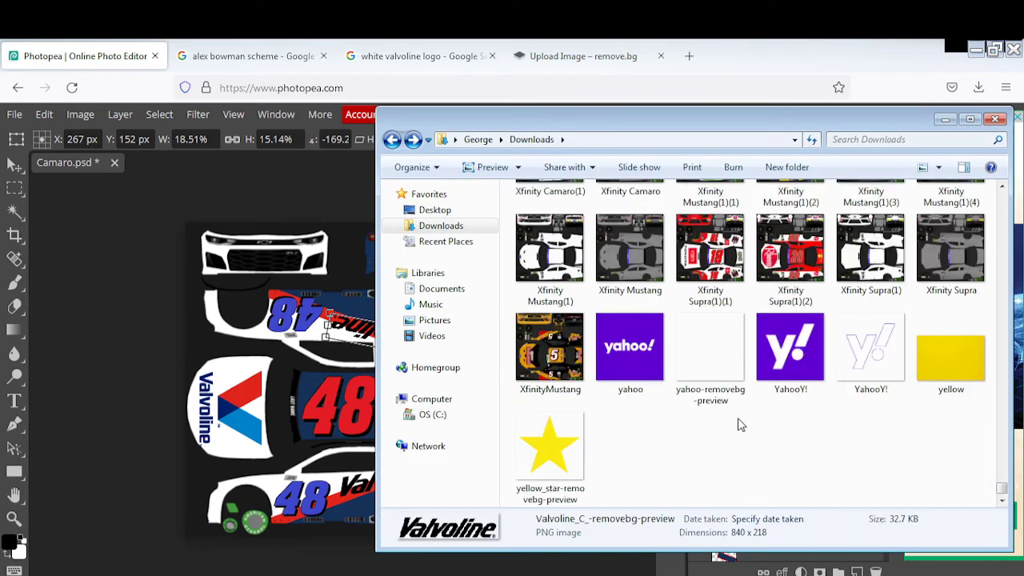
scroll(740, 421, up, 10)
scroll(740, 423, up, 12)
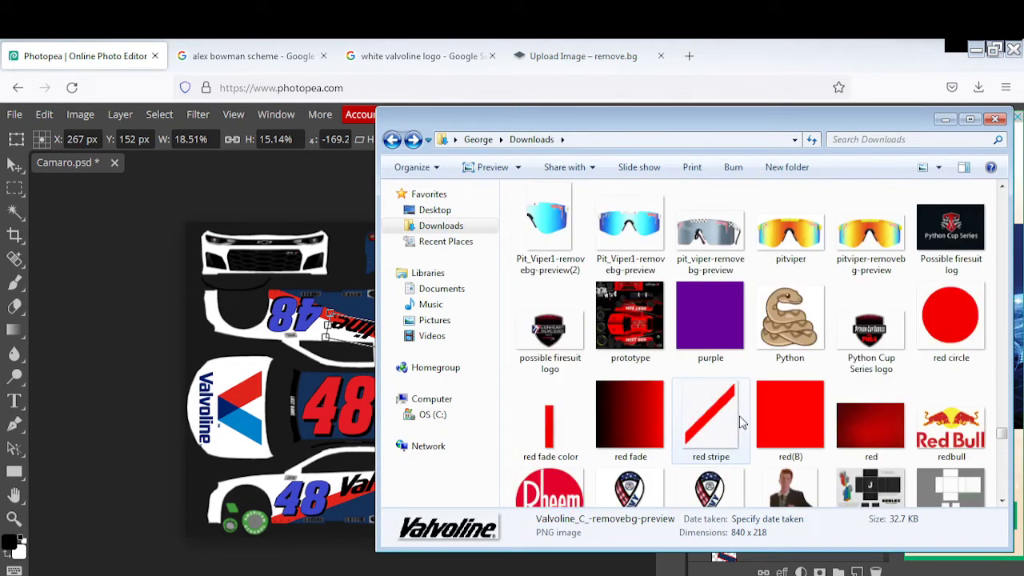
scroll(748, 412, up, 5)
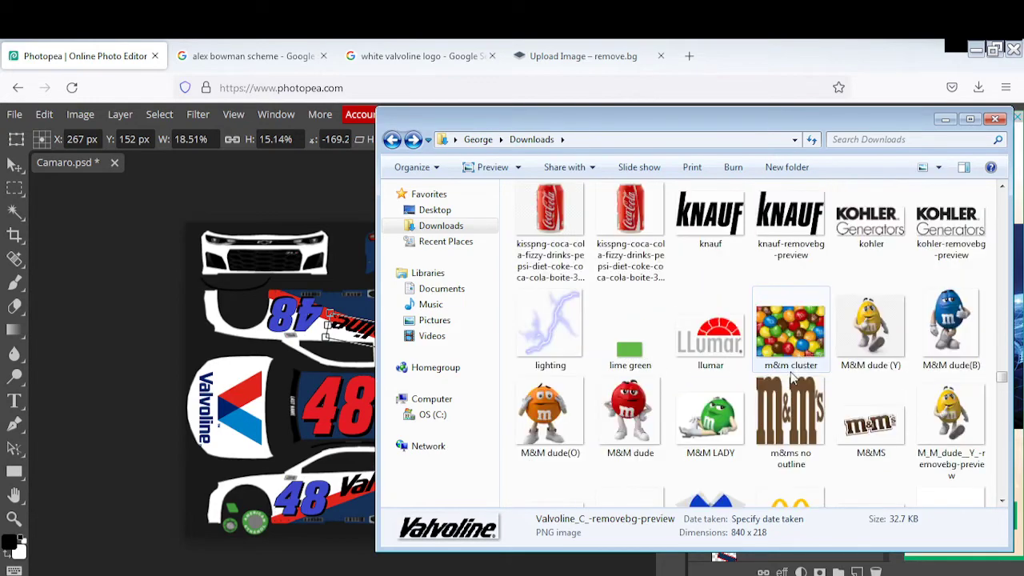
scroll(792, 380, down, 2)
scroll(791, 380, down, 2)
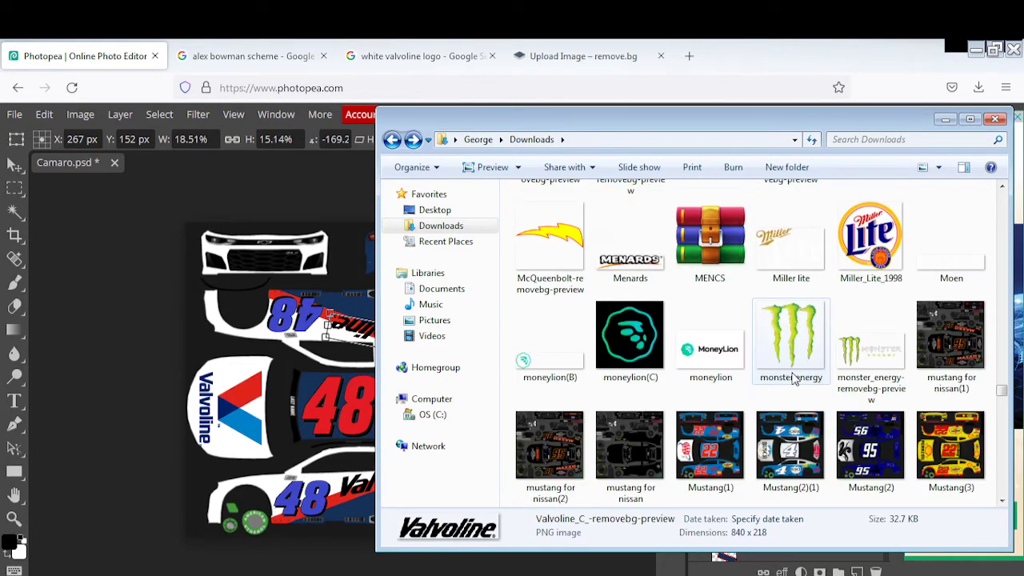
scroll(792, 380, up, 10)
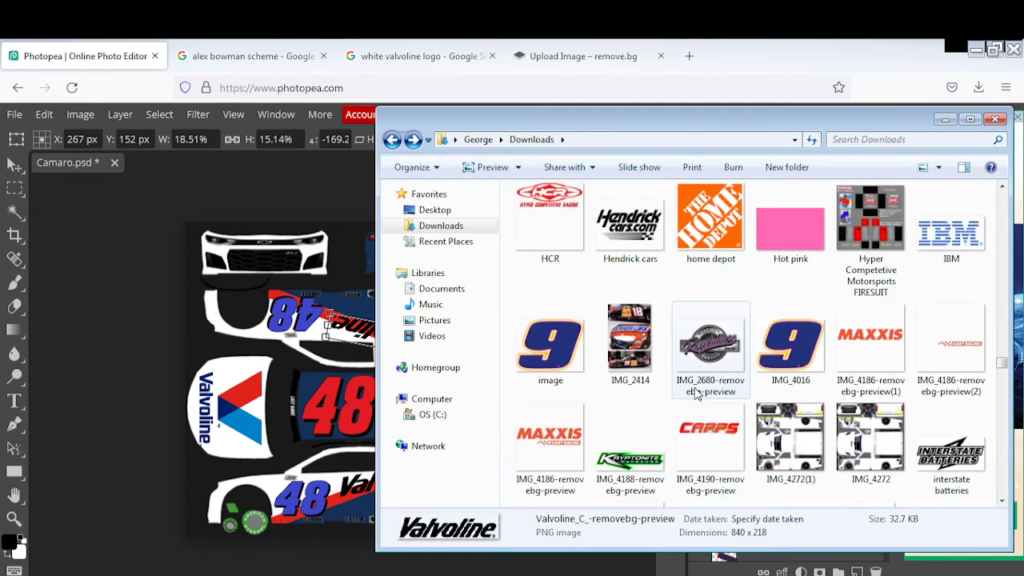
scroll(696, 392, up, 2)
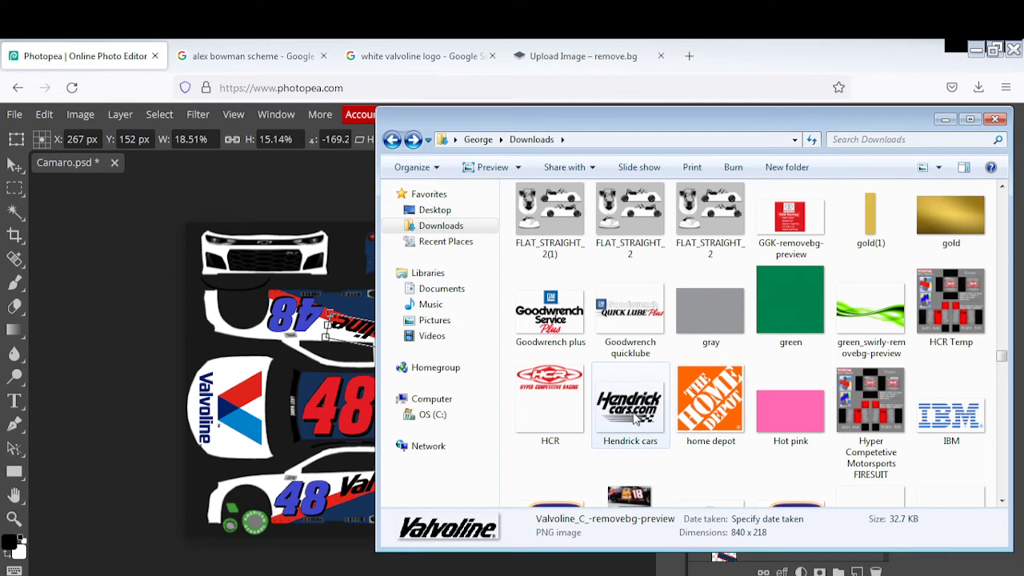
scroll(636, 410, up, 5)
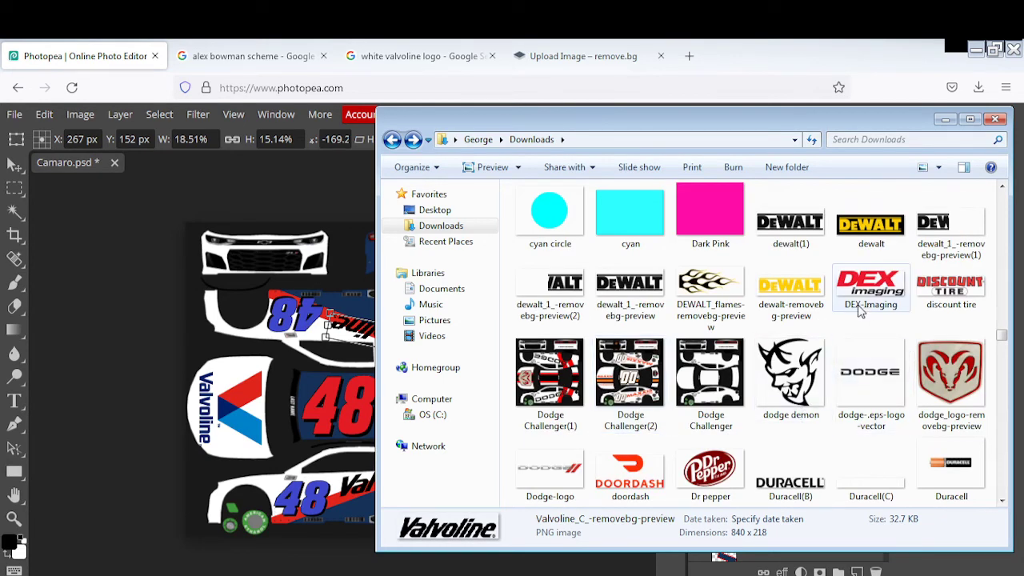
scroll(779, 377, up, 5)
scroll(779, 382, down, 3)
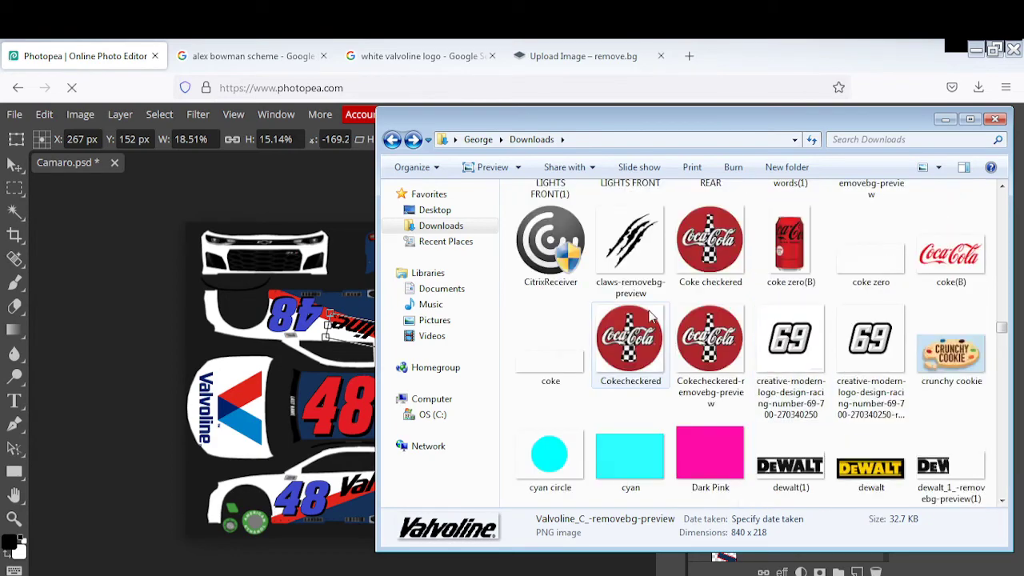
scroll(744, 312, up, 10)
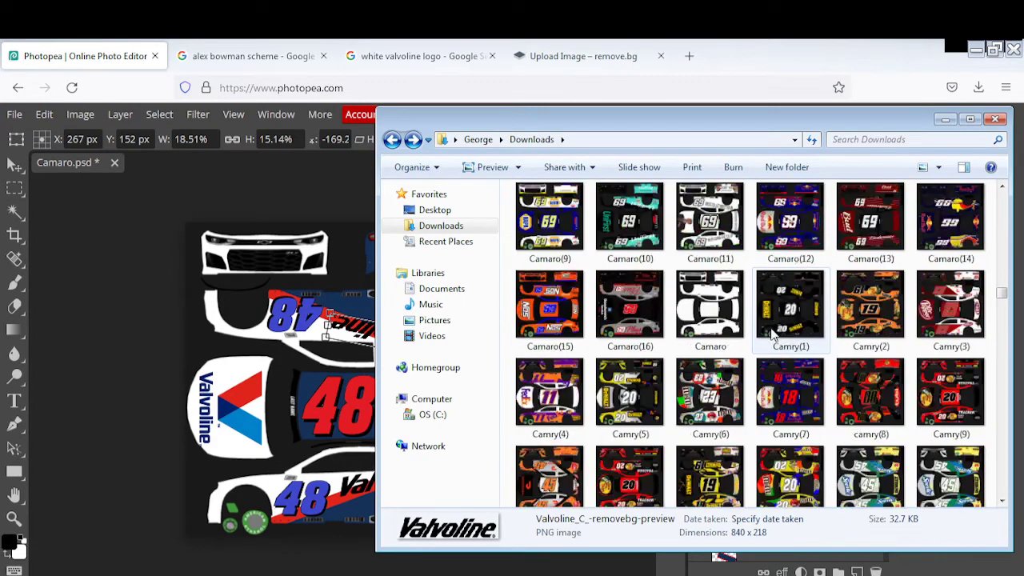
scroll(766, 343, up, 3)
scroll(772, 345, down, 10)
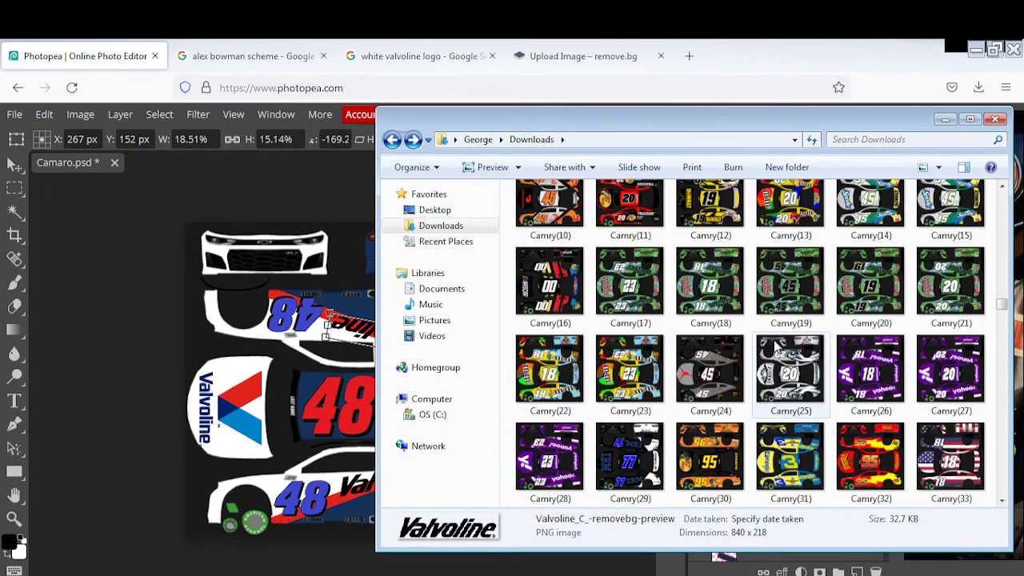
scroll(774, 345, down, 20)
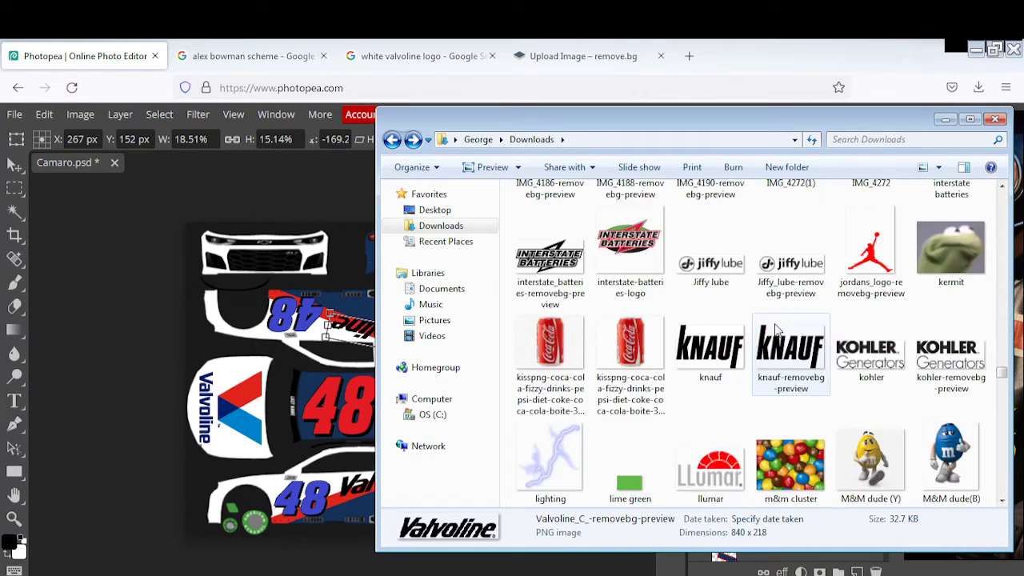
scroll(776, 336, down, 15)
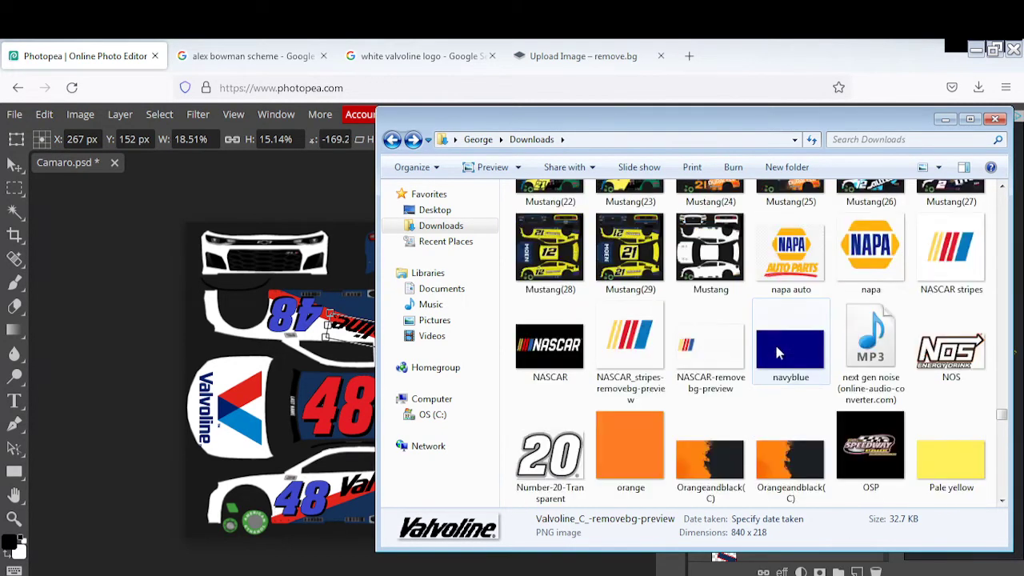
click(855, 279)
drag(303, 364, 302, 364)
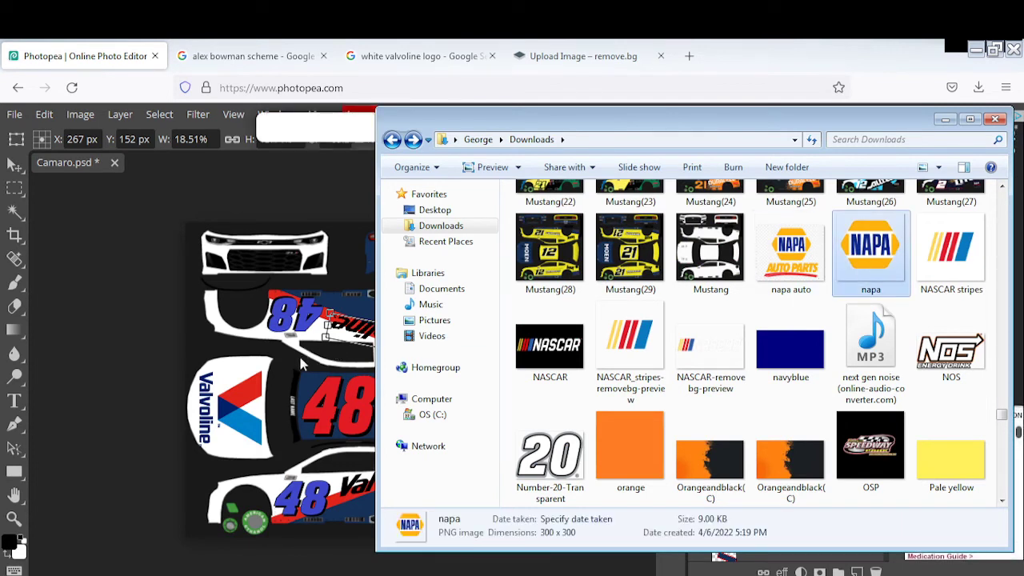
click(946, 118)
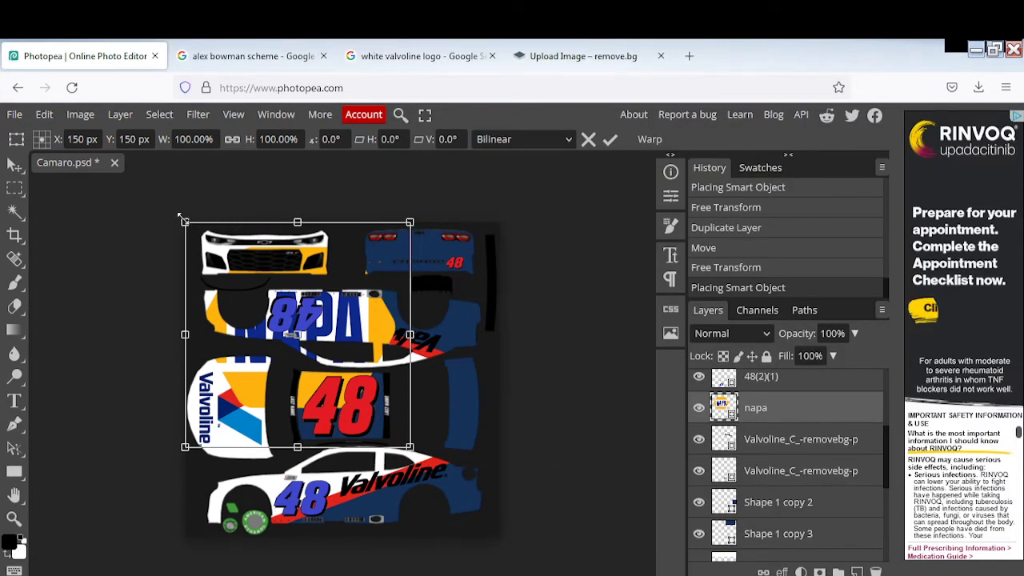
Shrink the NAPA logo to 13% width and 10% height and position it under the Valvoline wordmark on the lower side's blue panel.
drag(186, 222, 349, 392)
drag(403, 428, 383, 498)
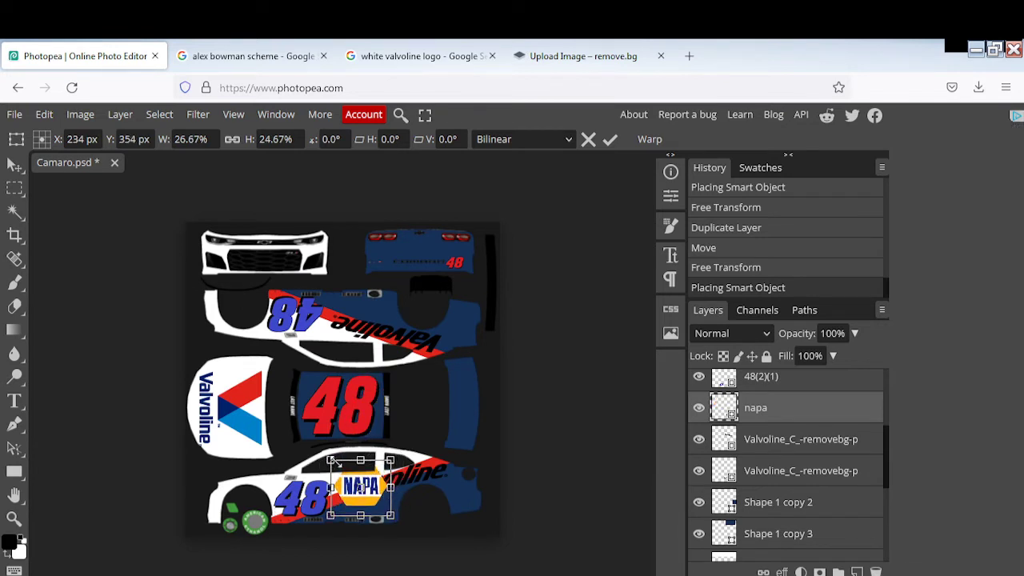
drag(331, 463, 390, 515)
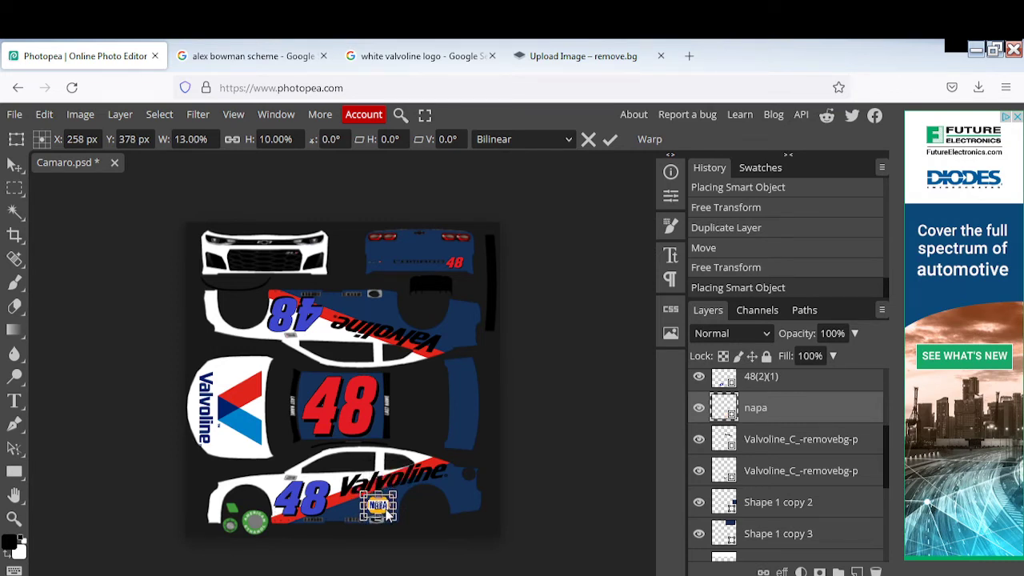
Shrink the small red 48 on the rear bumper slightly, to about 7.69% width and 6.10% height.
scroll(781, 433, up, 3)
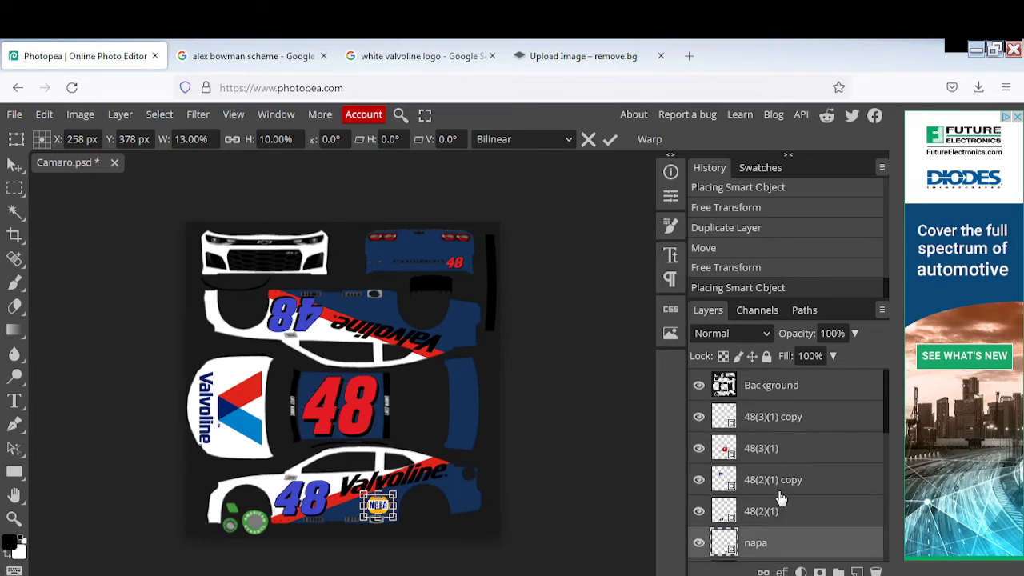
click(764, 450)
click(764, 418)
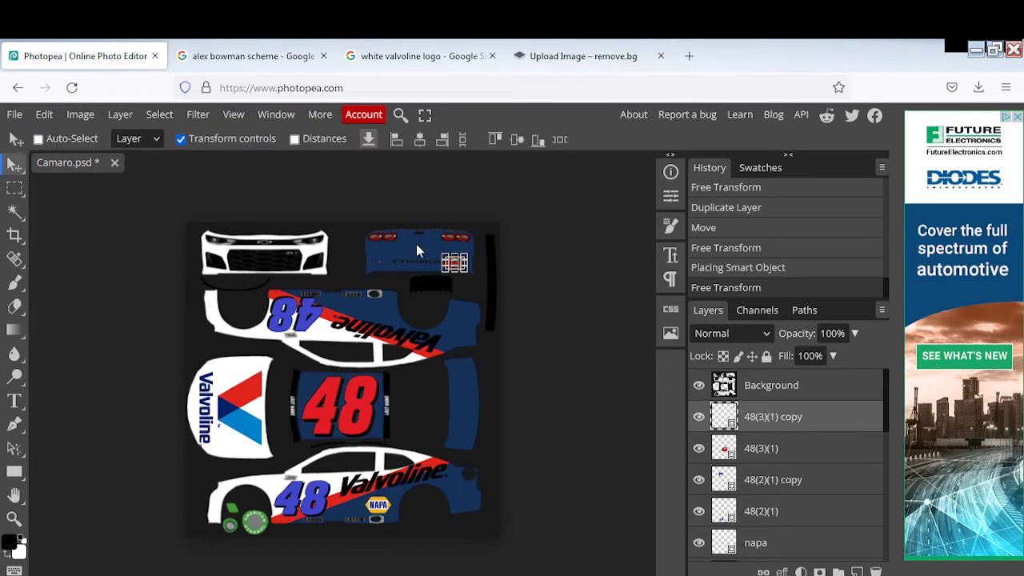
drag(444, 262, 449, 265)
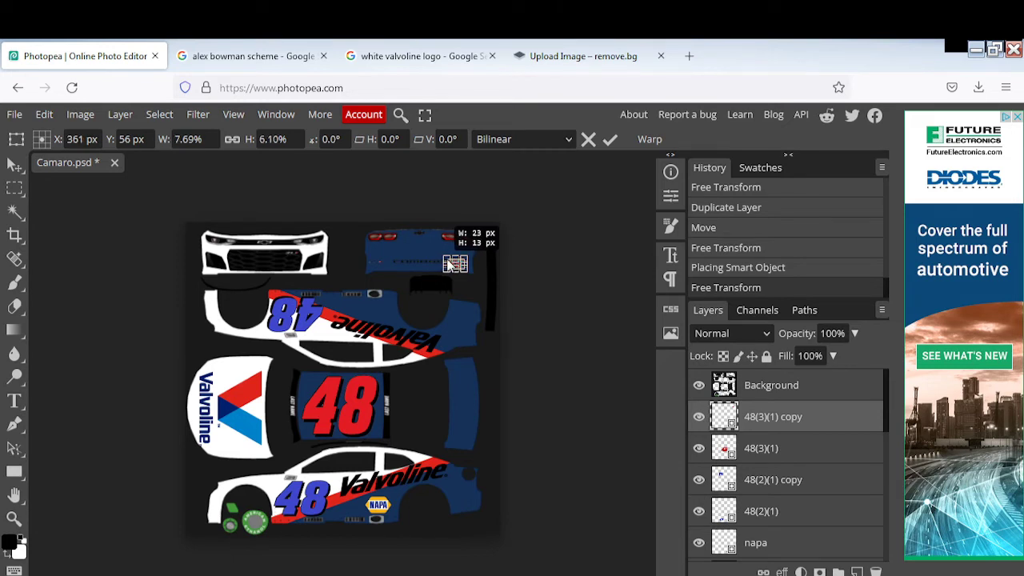
click(770, 389)
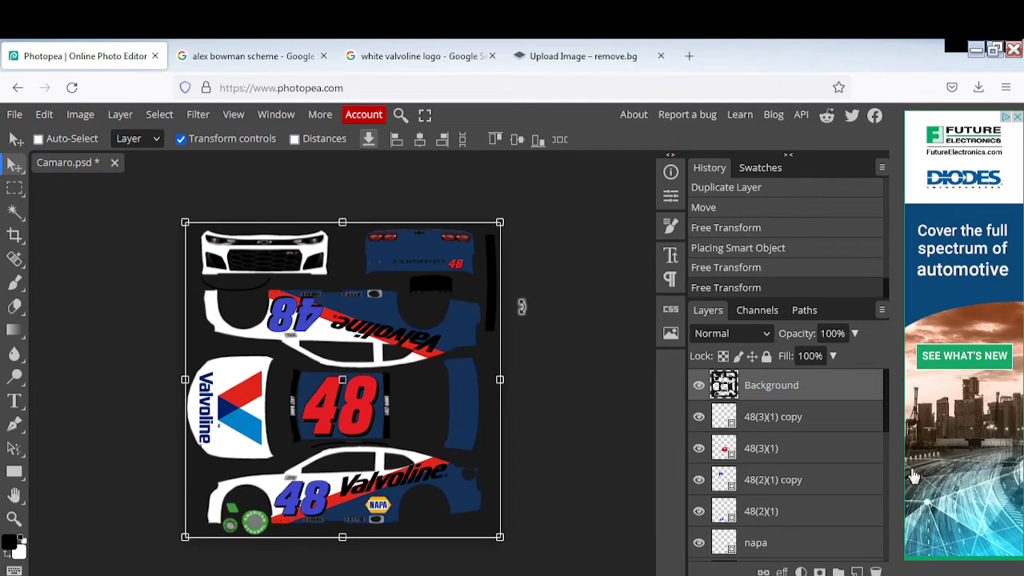
Duplicate the napa layer and move the copy up to the matching blue area on the upper side.
scroll(804, 468, down, 2)
scroll(804, 467, down, 2)
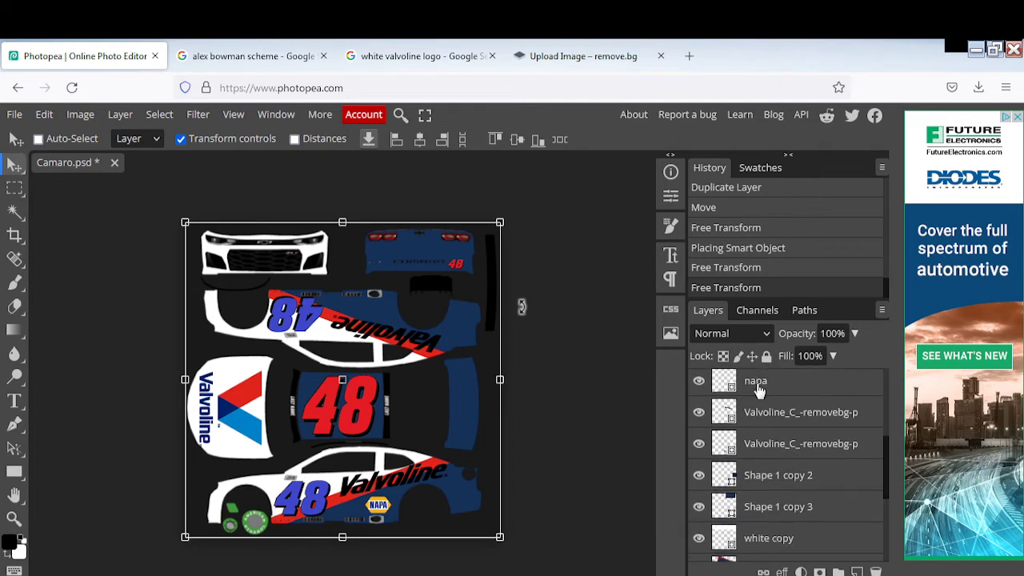
click(752, 389)
right_click(753, 389)
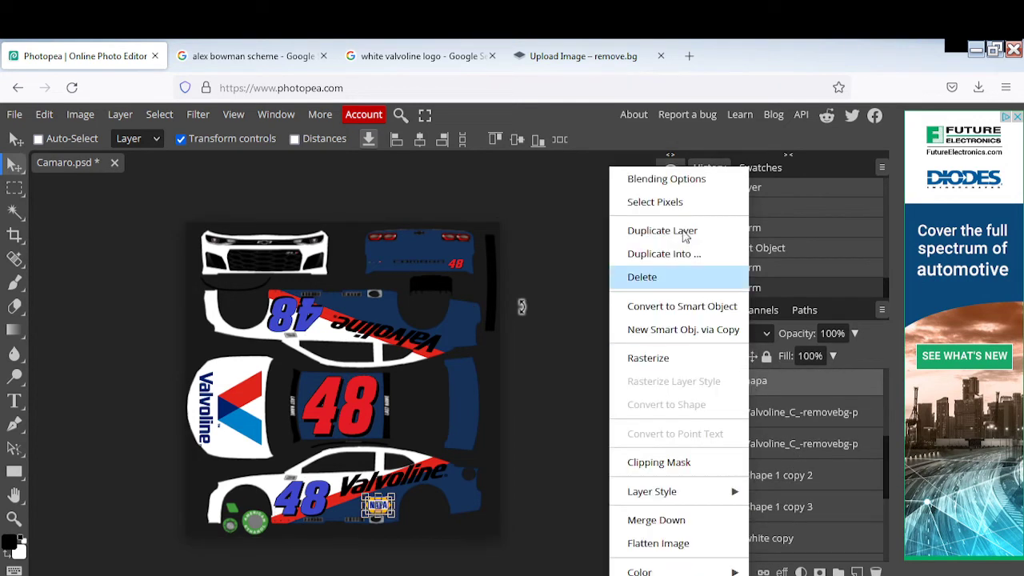
click(682, 230)
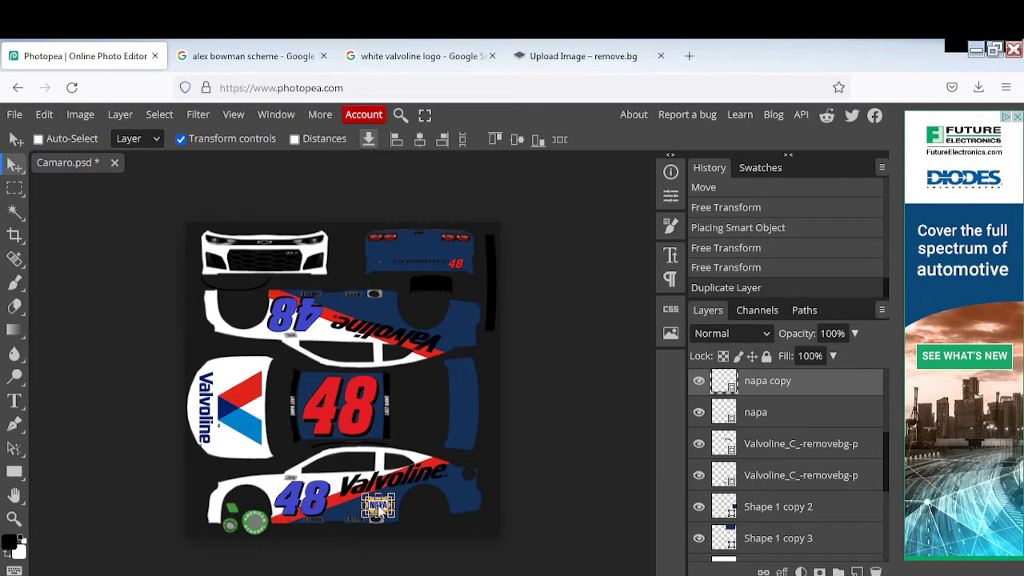
key(ctrl+t)
drag(383, 512, 381, 314)
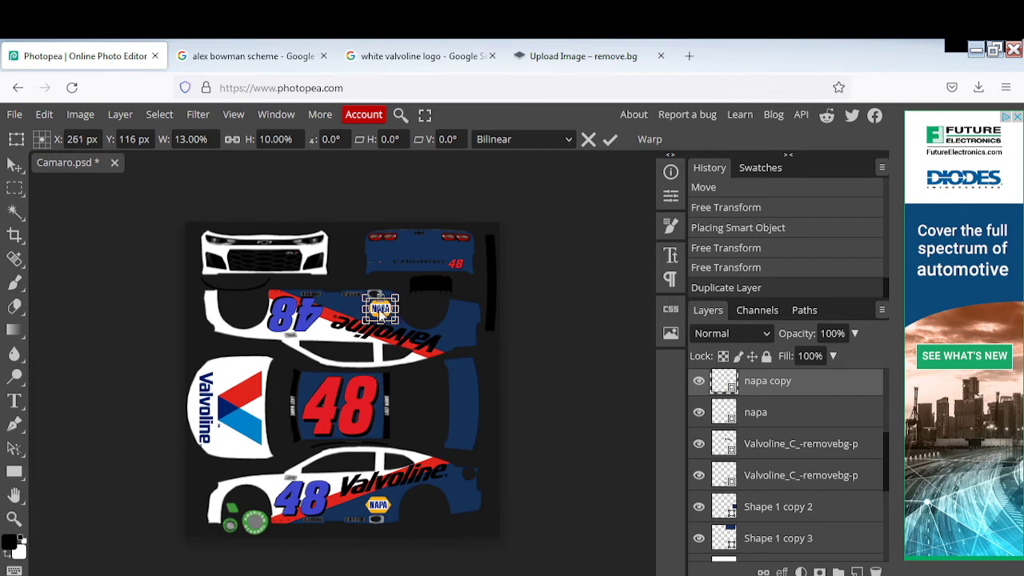
Rotate the copied NAPA logo to 180° and fine-tune its position to X 262 px, Y 114 px.
click(321, 140)
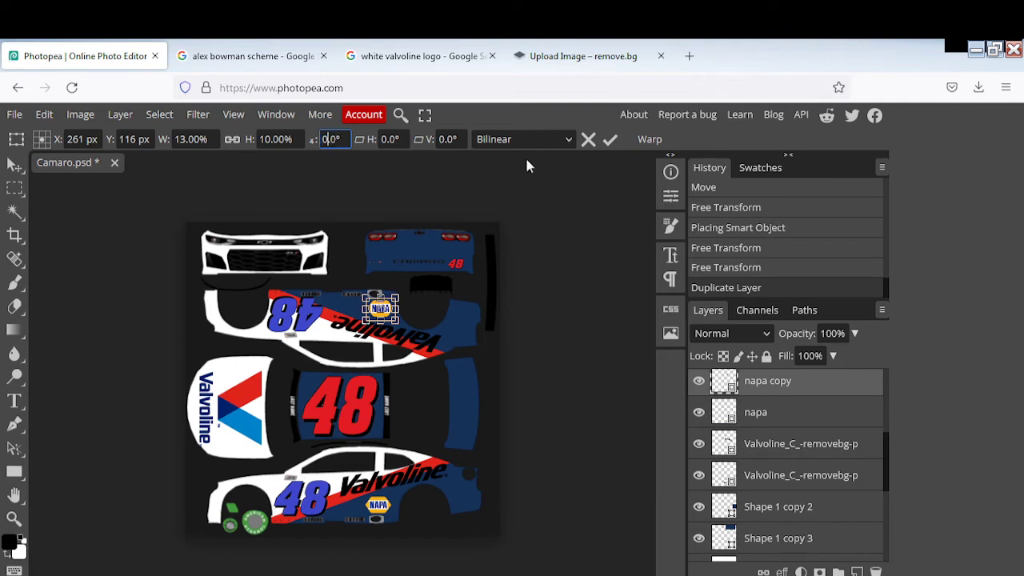
text(180)
key(Return)
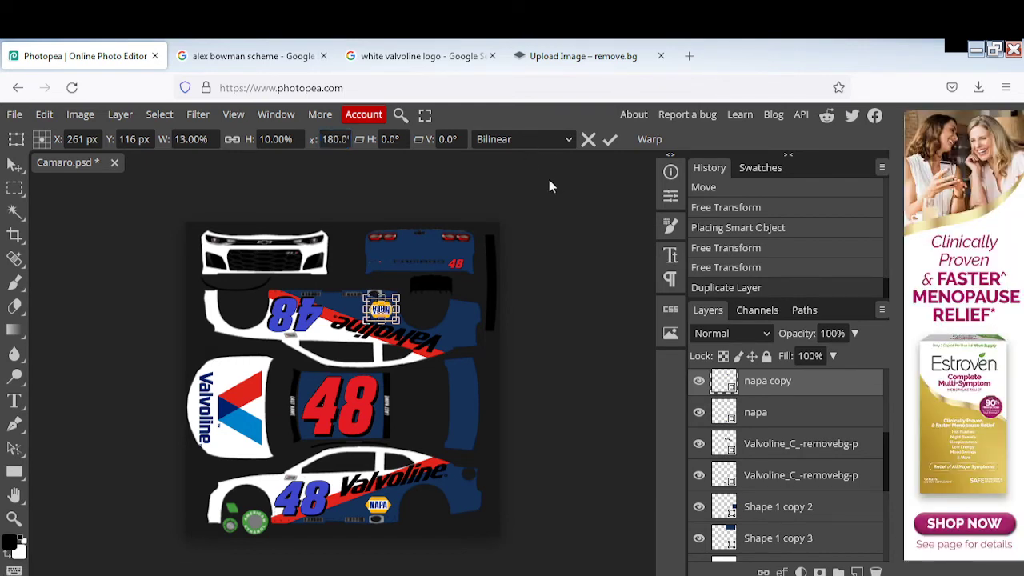
drag(390, 316, 389, 315)
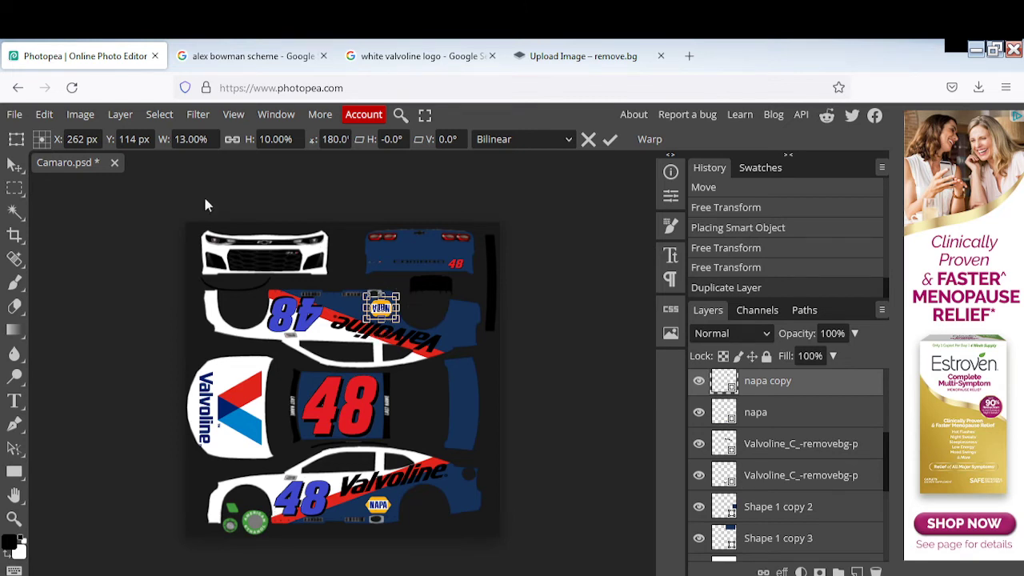
click(136, 140)
key(Up)
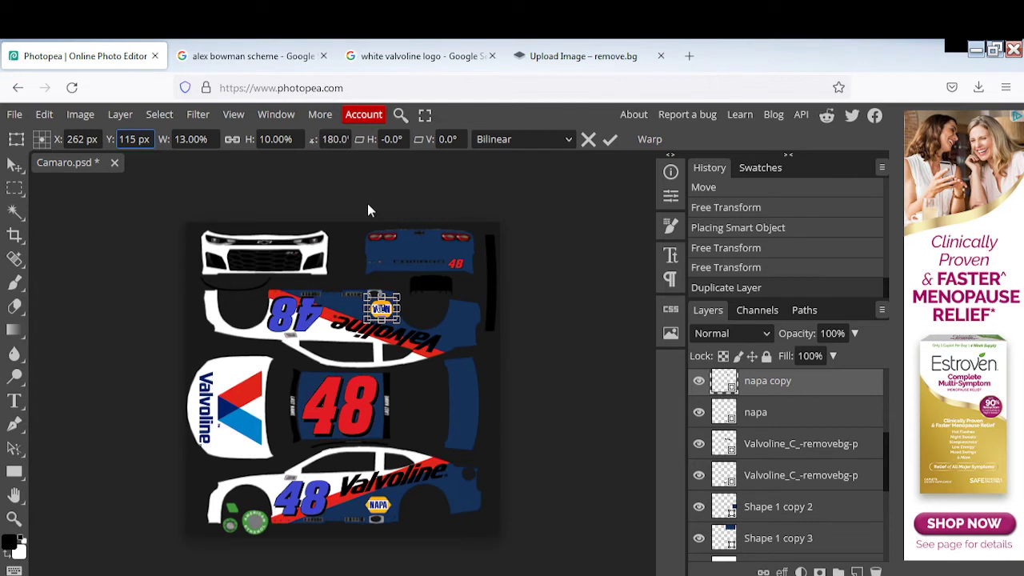
key(Up)
key(Down)
key(Down)
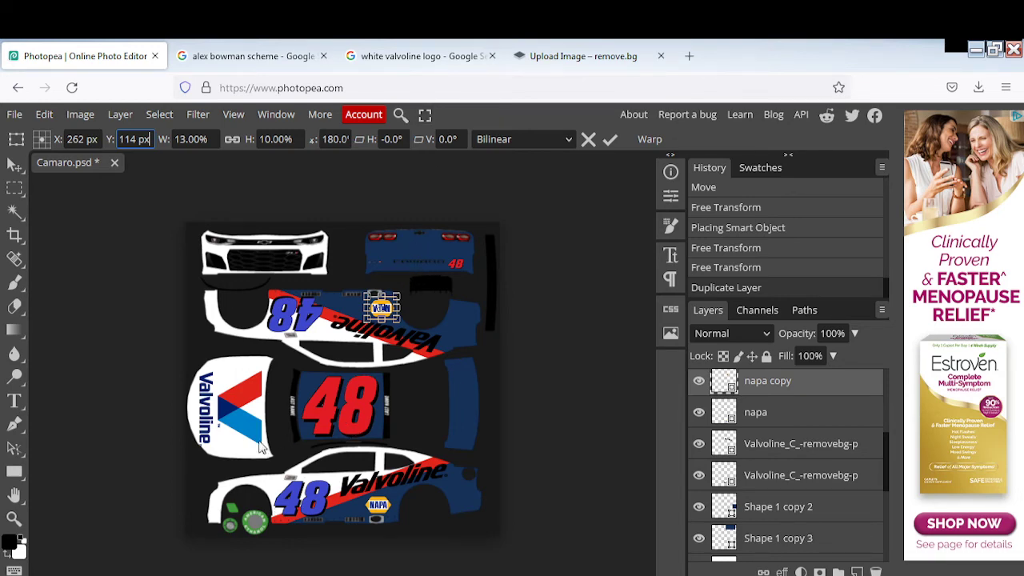
Place the white Valvoline(B) logo image from the Downloads folder into the Camaro document.
click(240, 575)
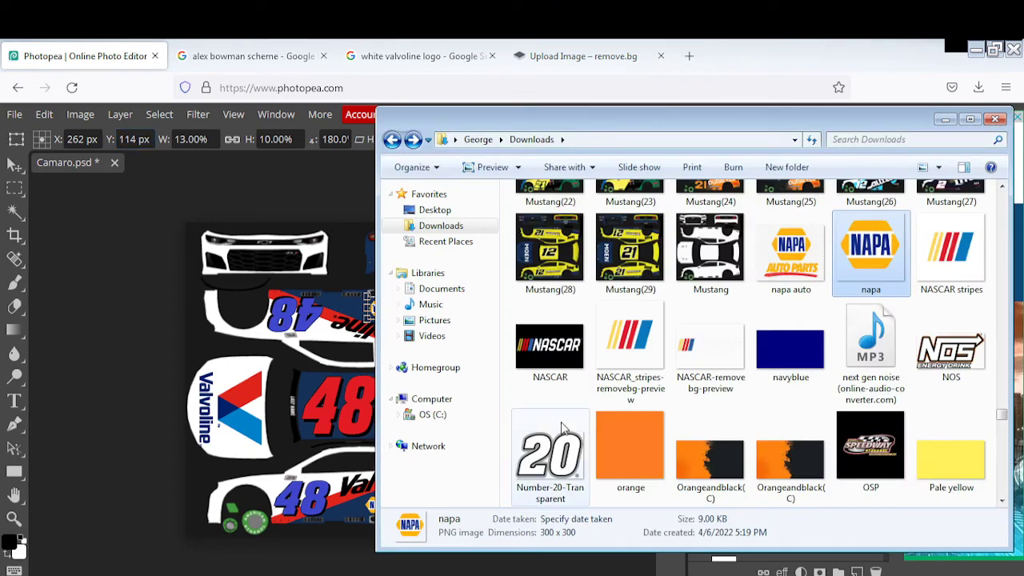
scroll(810, 408, down, 15)
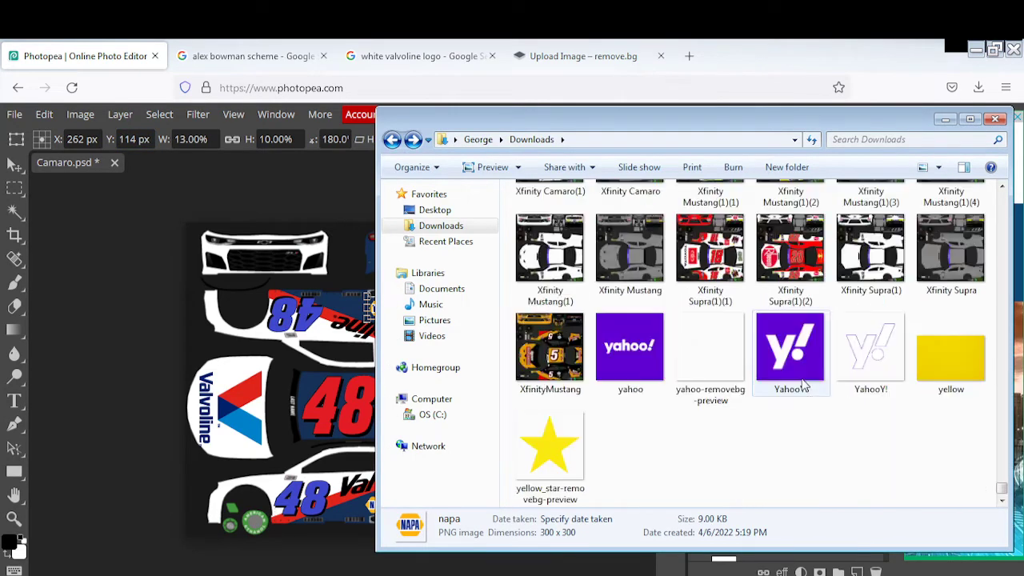
scroll(806, 388, up, 10)
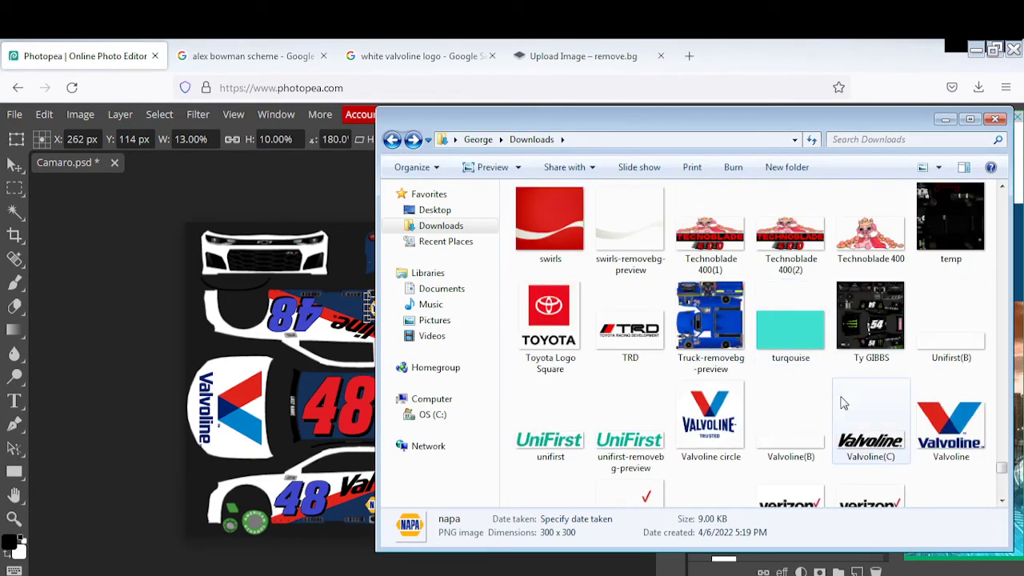
click(796, 440)
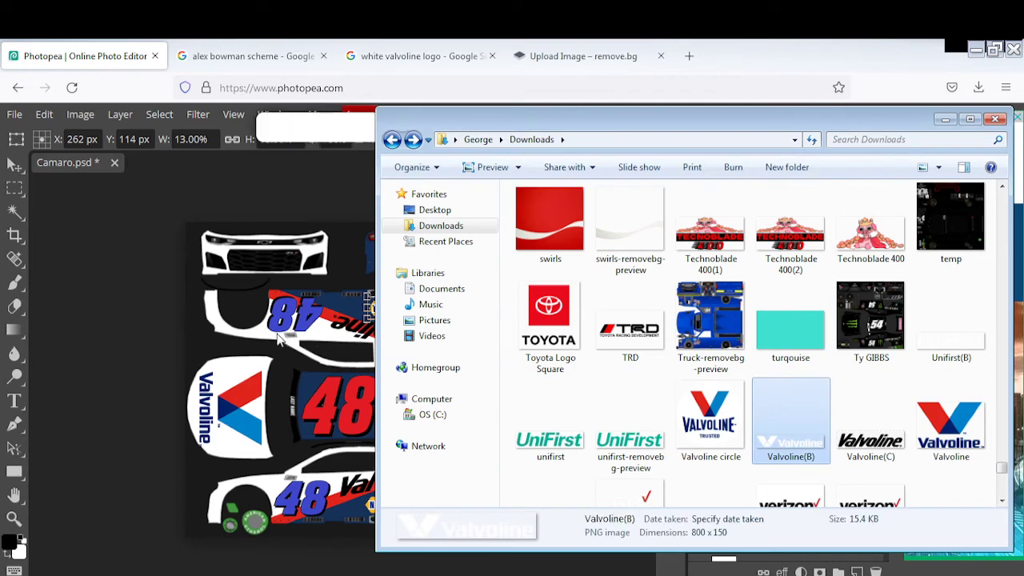
click(944, 119)
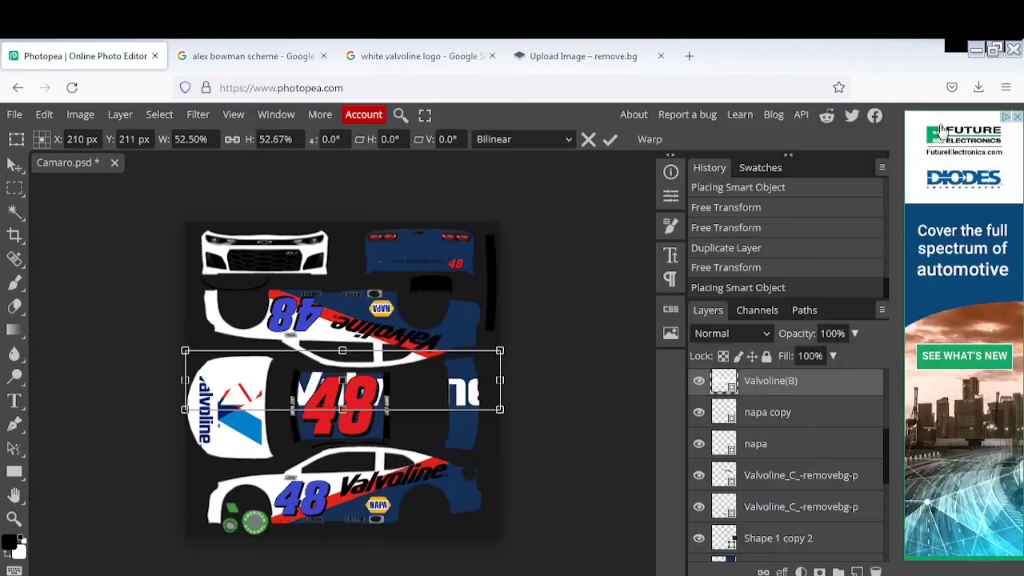
Delete the Valvoline(B) layer and place the Valvoline circle image from the Downloads folder into the Camaro document.
key(Return)
key(Delete)
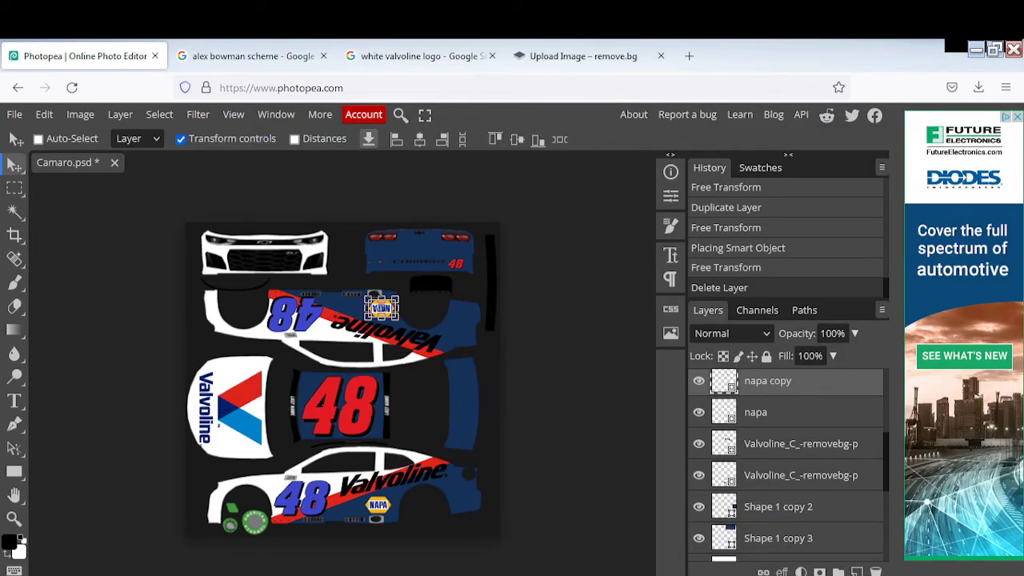
click(837, 572)
click(700, 443)
drag(701, 443, 260, 378)
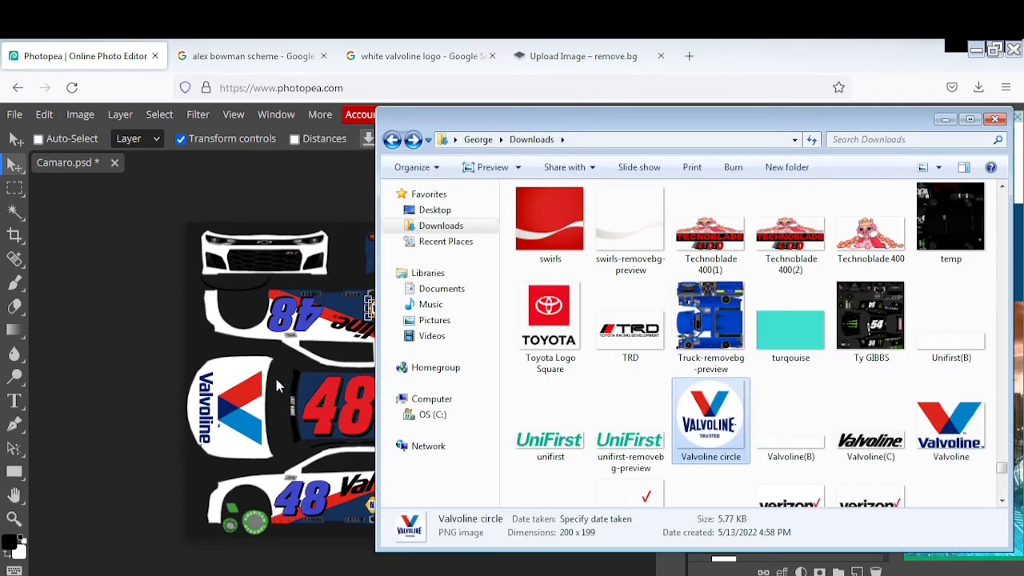
click(945, 119)
Shrink the Valvoline circle logo to 22.50% width and 12.56% height and position it between the taillights at X 315 px, Y 32 px.
drag(312, 340, 403, 226)
scroll(376, 292, up, 3)
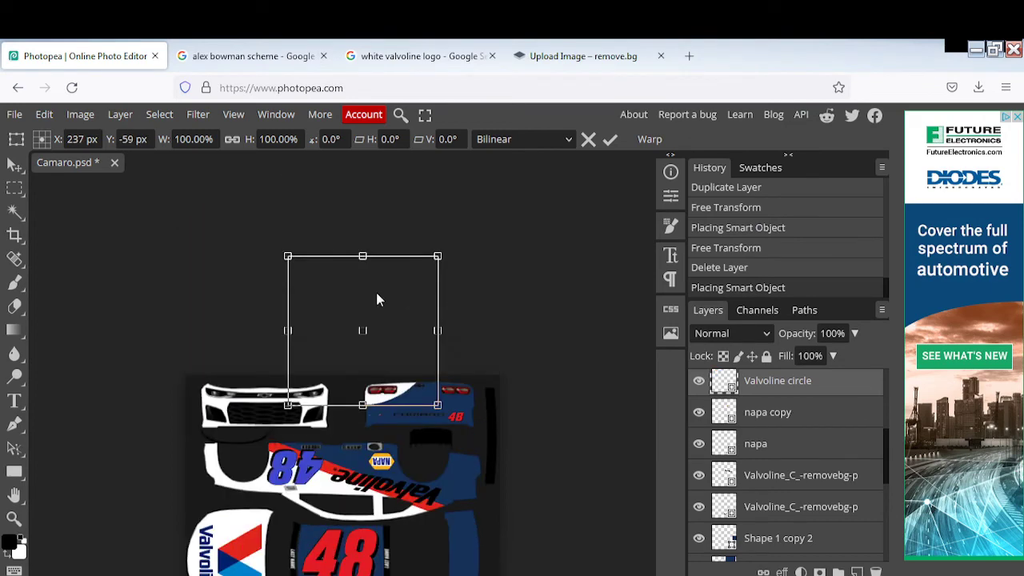
drag(287, 254, 404, 391)
drag(402, 390, 440, 414)
scroll(475, 414, down, 3)
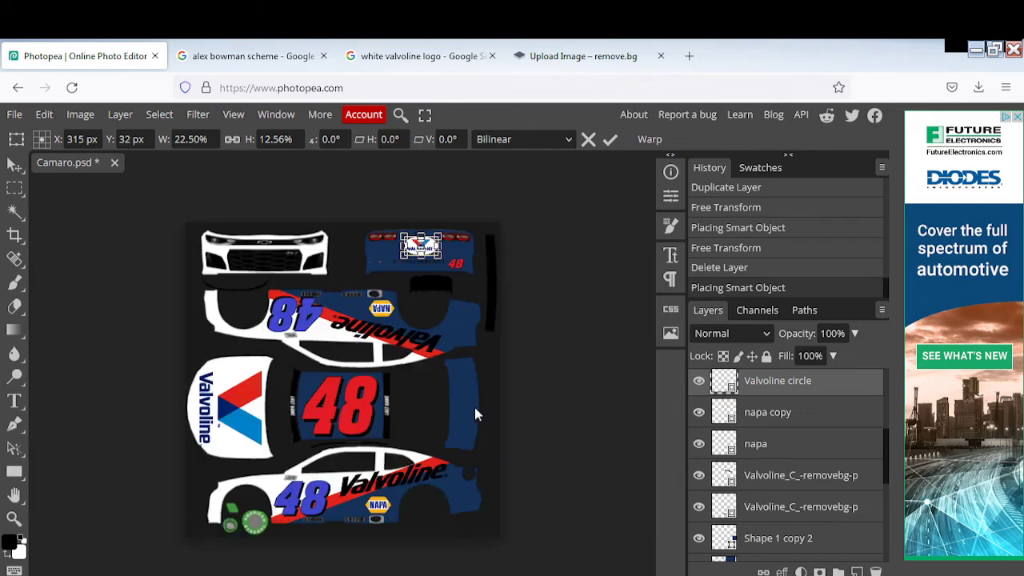
click(814, 412)
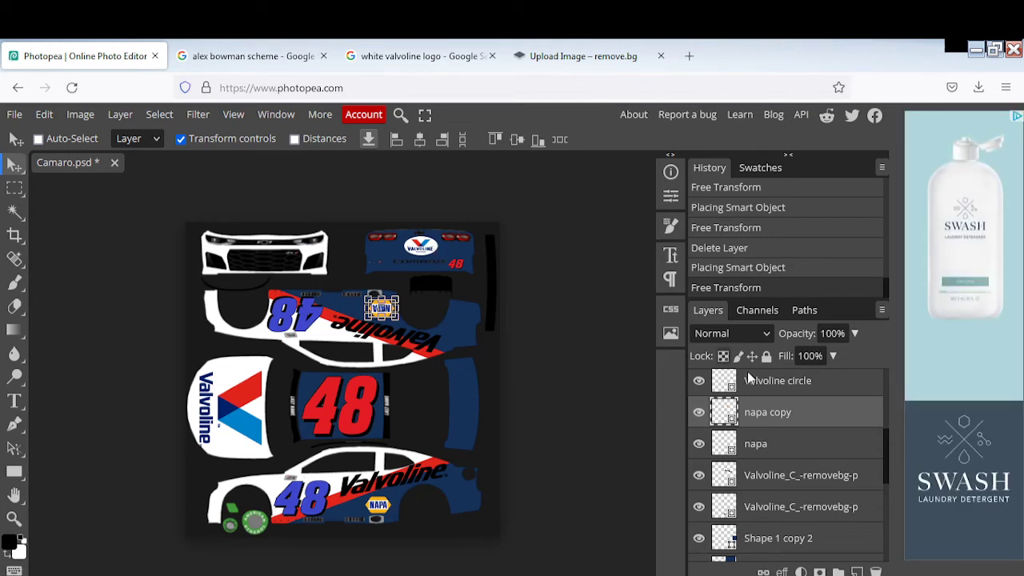
Move the Valvoline circle logo below the left taillight on the rear bumper and shrink it to 8.50% width and 7.04% height.
click(798, 383)
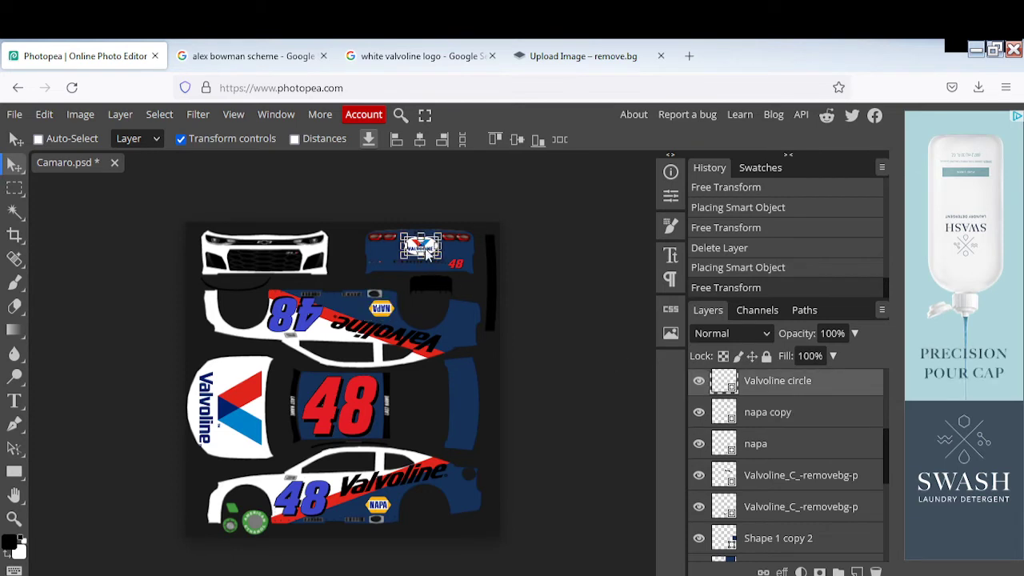
drag(430, 252, 376, 261)
key(Return)
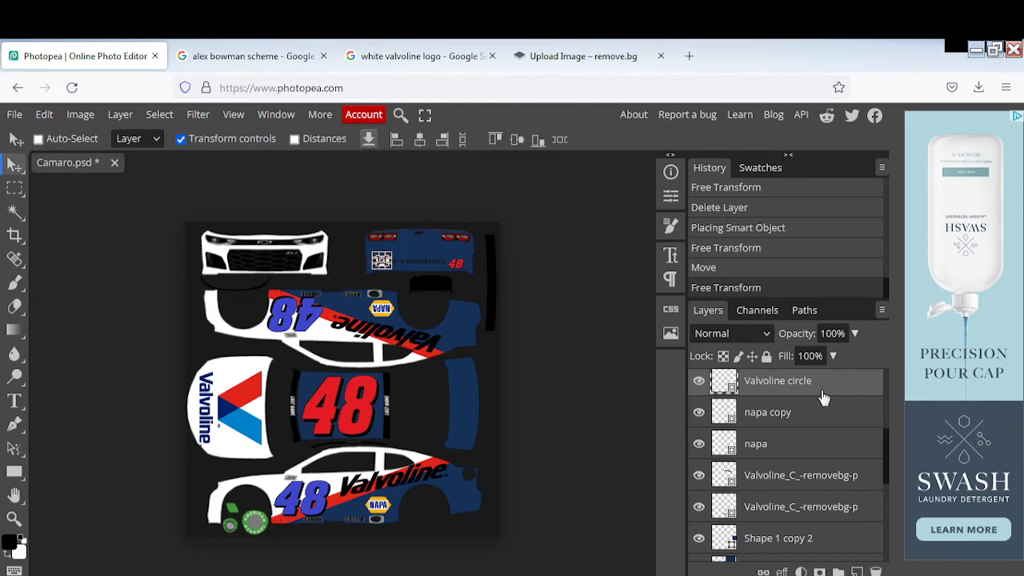
click(817, 410)
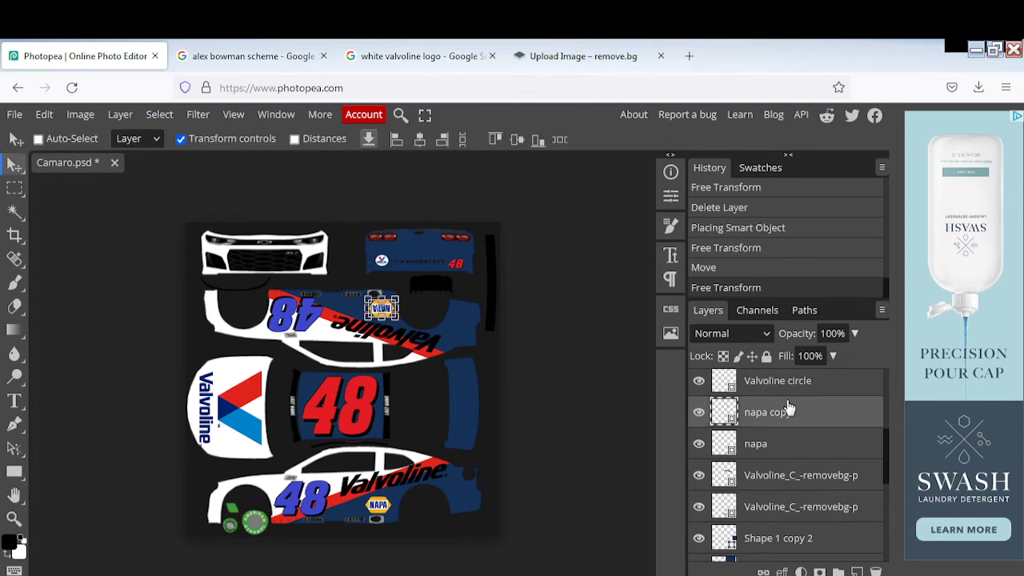
click(780, 391)
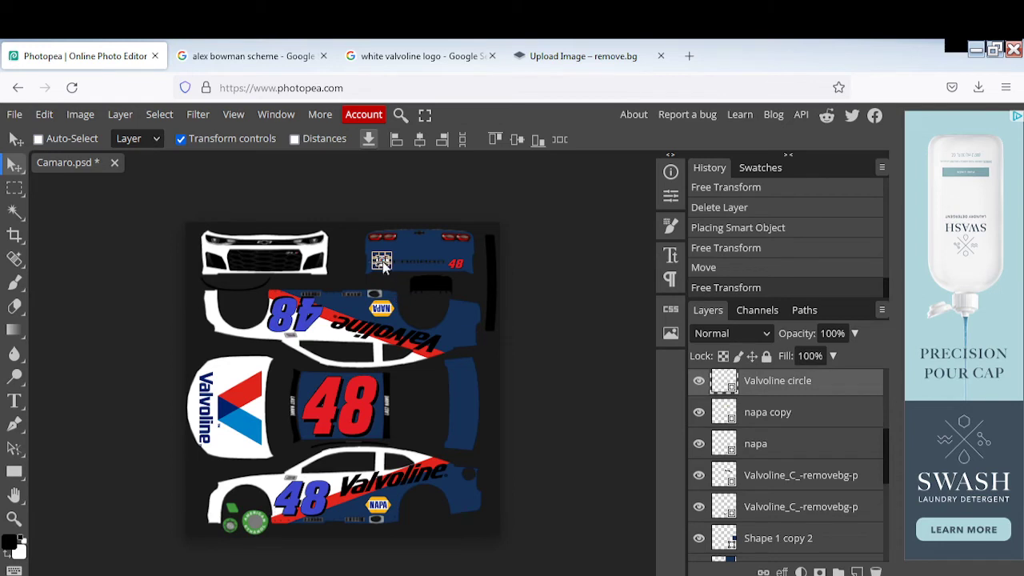
Nudge the small Valvoline circle logo a few pixels lower on the rear bumper by adjusting its Y position.
key(ctrl+t)
click(130, 138)
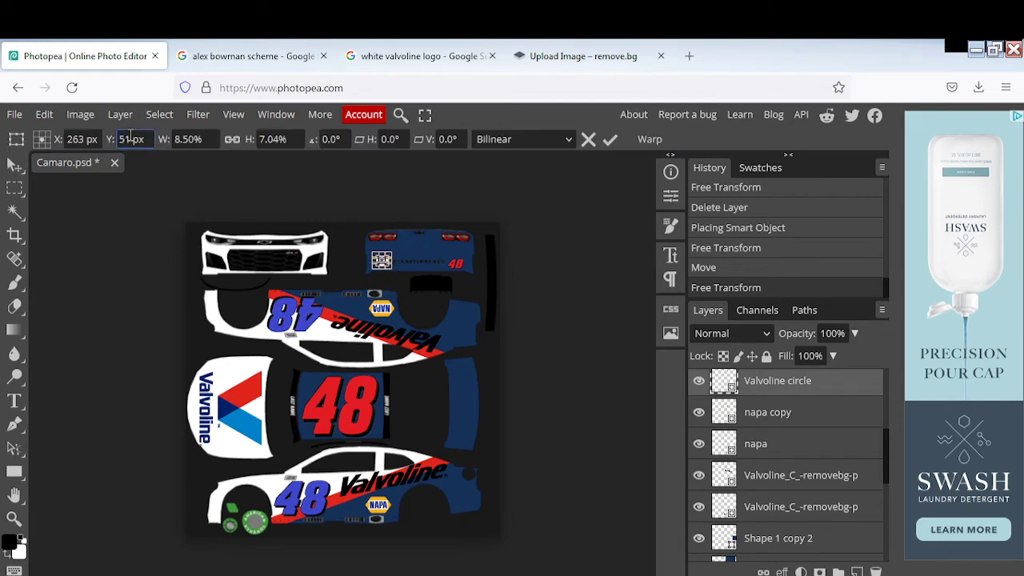
key(Up)
key(Up)
key(Up)
key(Up)
click(762, 408)
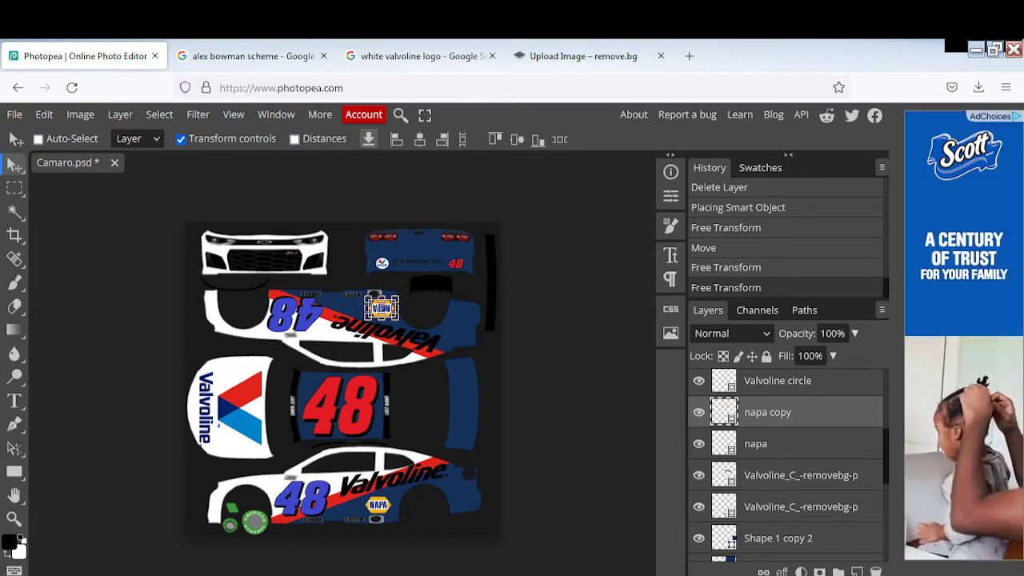
Place the purple Ally-removebg-preview logo from the Downloads folder into the Camaro document.
key(alt+Tab)
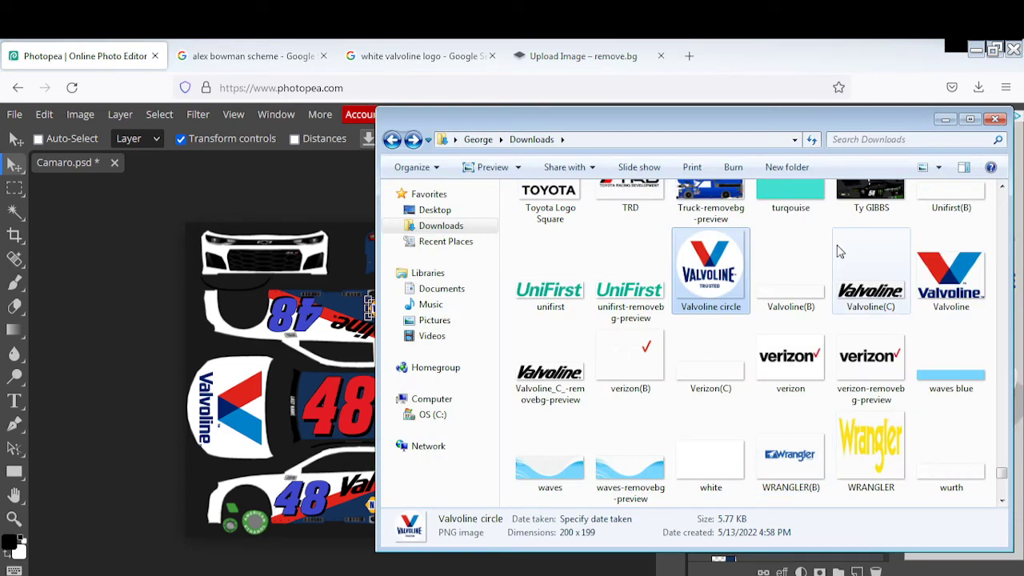
scroll(858, 349, up, 5)
scroll(857, 349, up, 20)
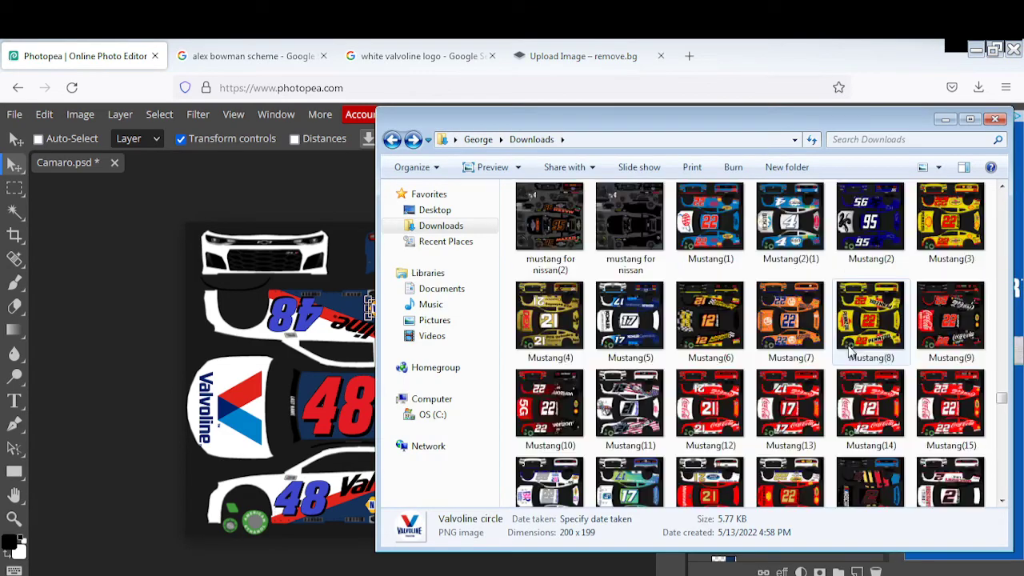
scroll(871, 304, up, 20)
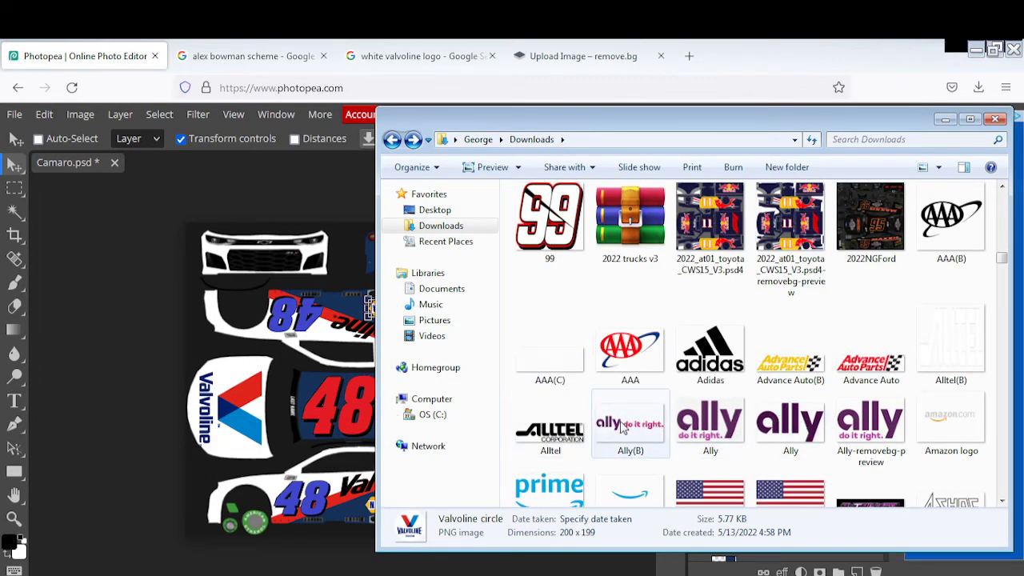
scroll(687, 428, down, 2)
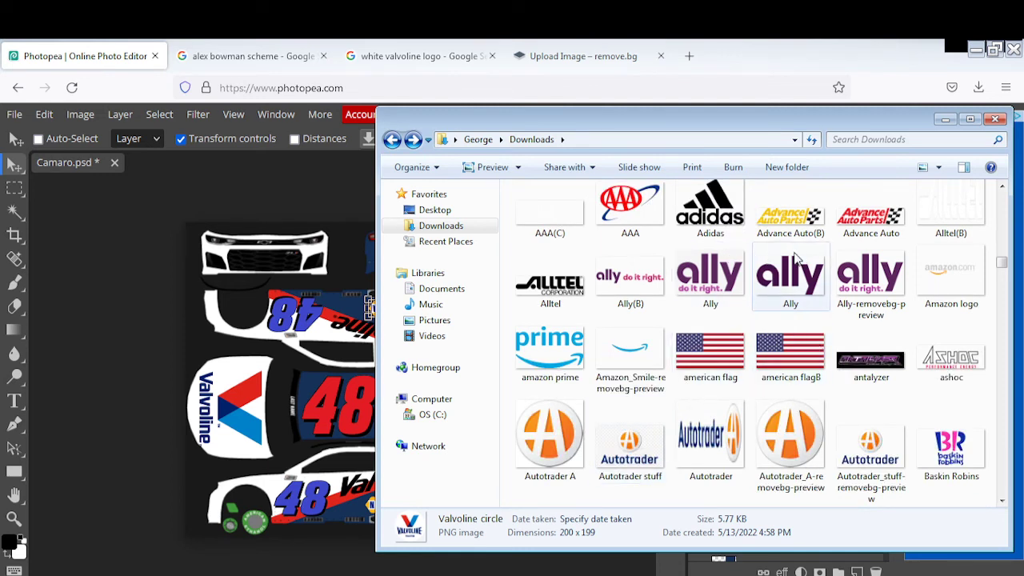
click(725, 288)
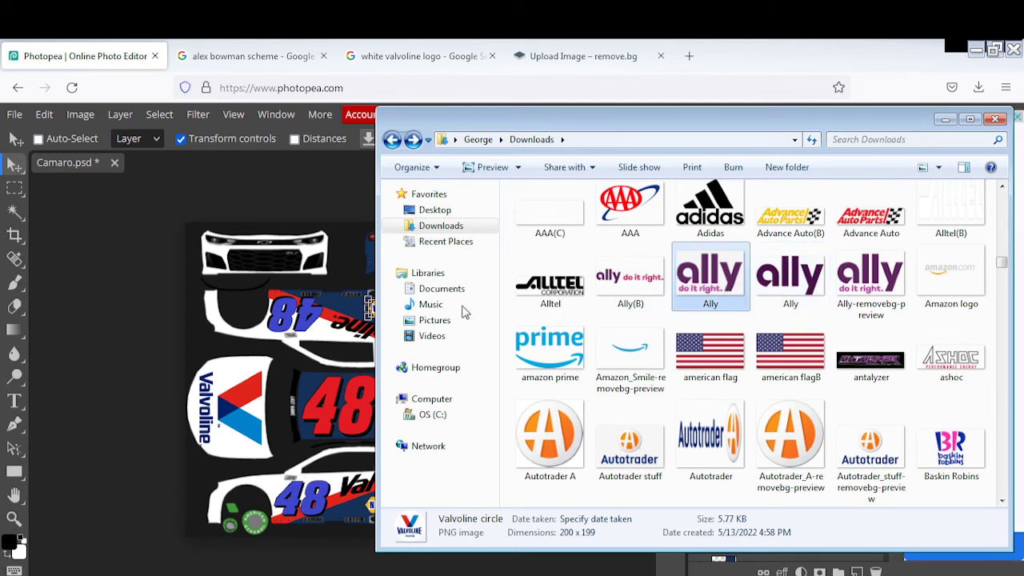
drag(895, 288, 272, 348)
click(952, 122)
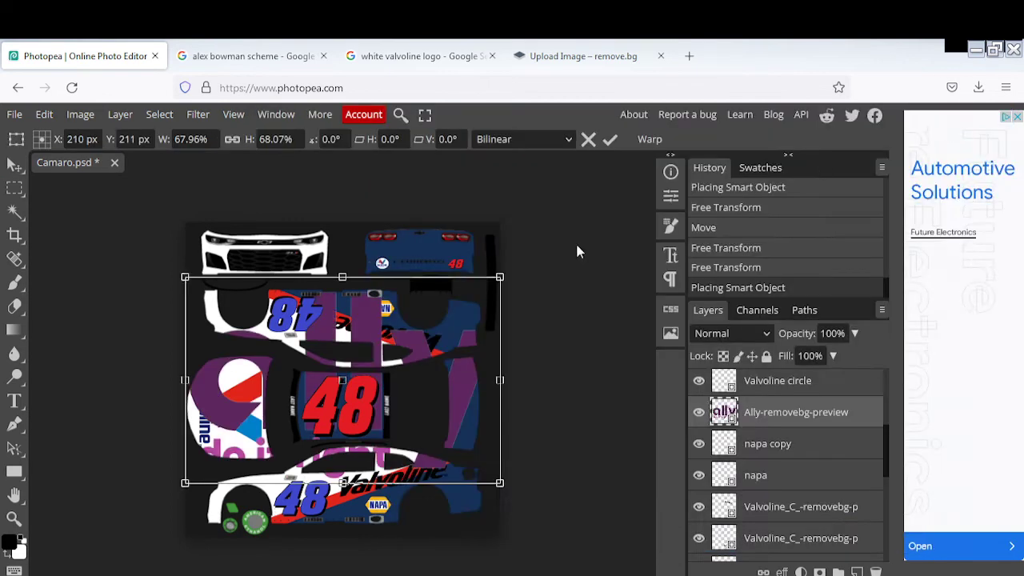
Try the purple Ally logo on the lower side's rear quarter at -7.5° rotation, 9.60% width and 14.01% height, and remove it.
drag(440, 345, 453, 369)
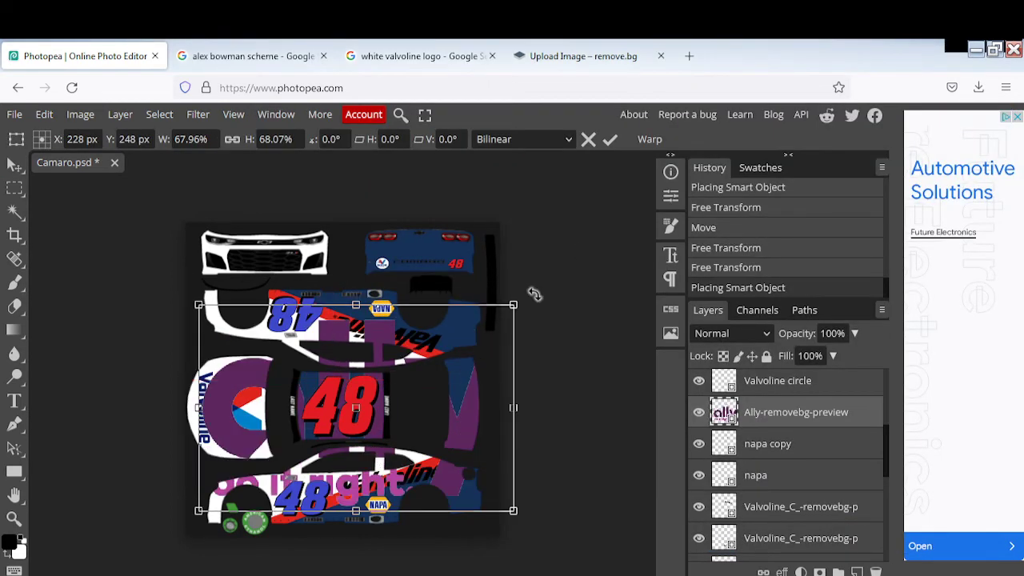
drag(533, 293, 523, 265)
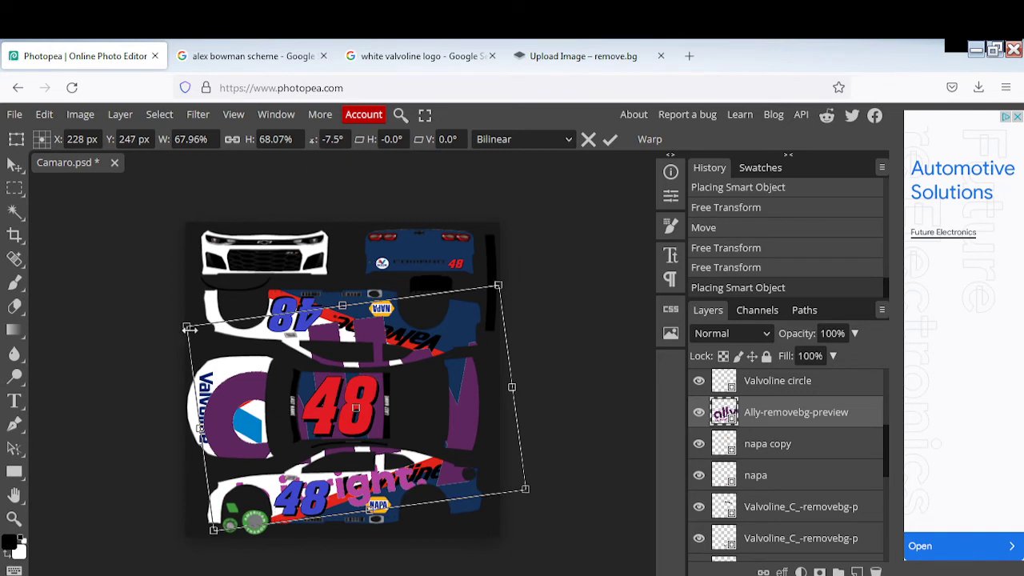
drag(189, 328, 461, 497)
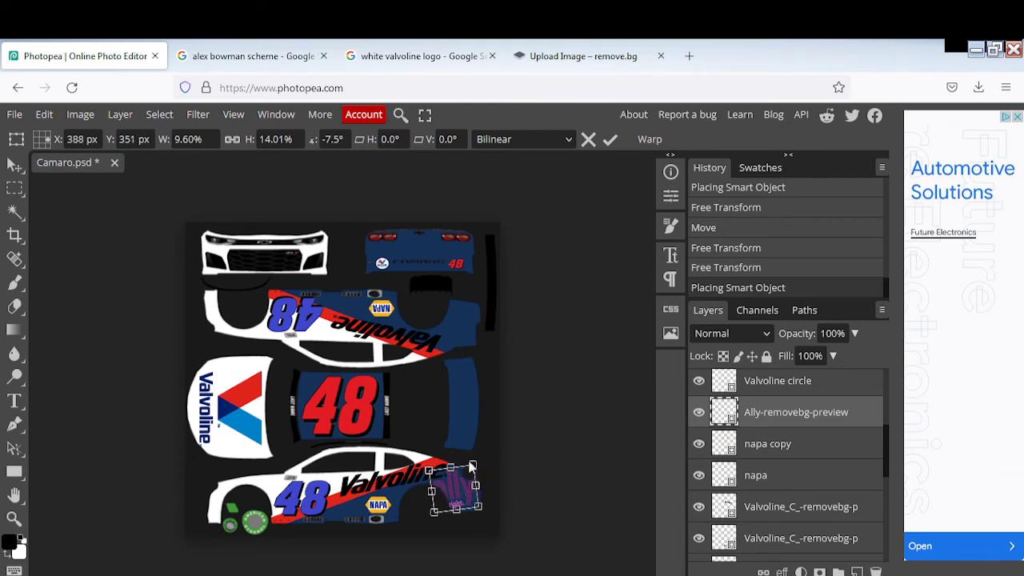
key(Escape)
Search Google Images for "white ally logo".
click(416, 56)
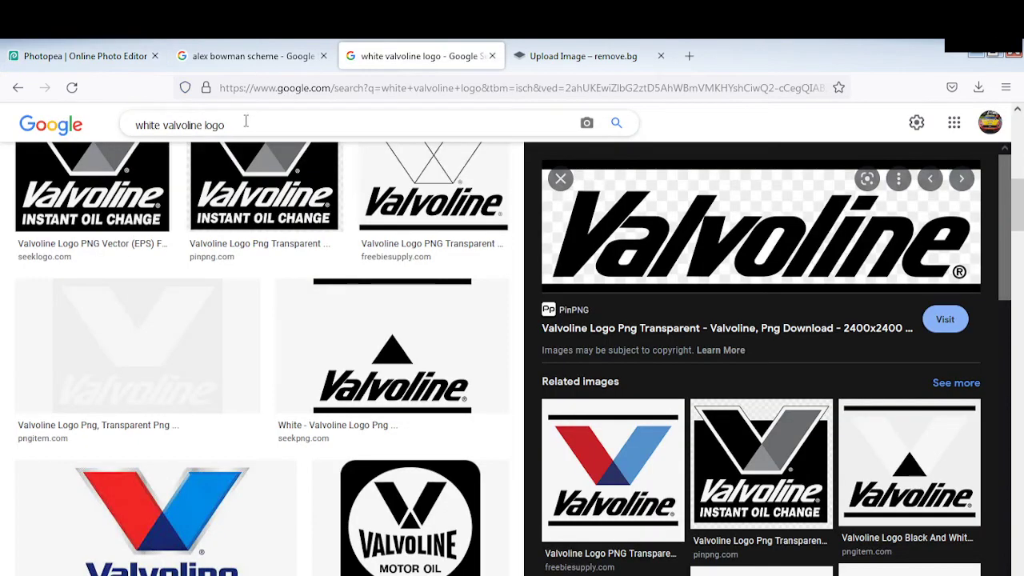
drag(245, 121, 166, 132)
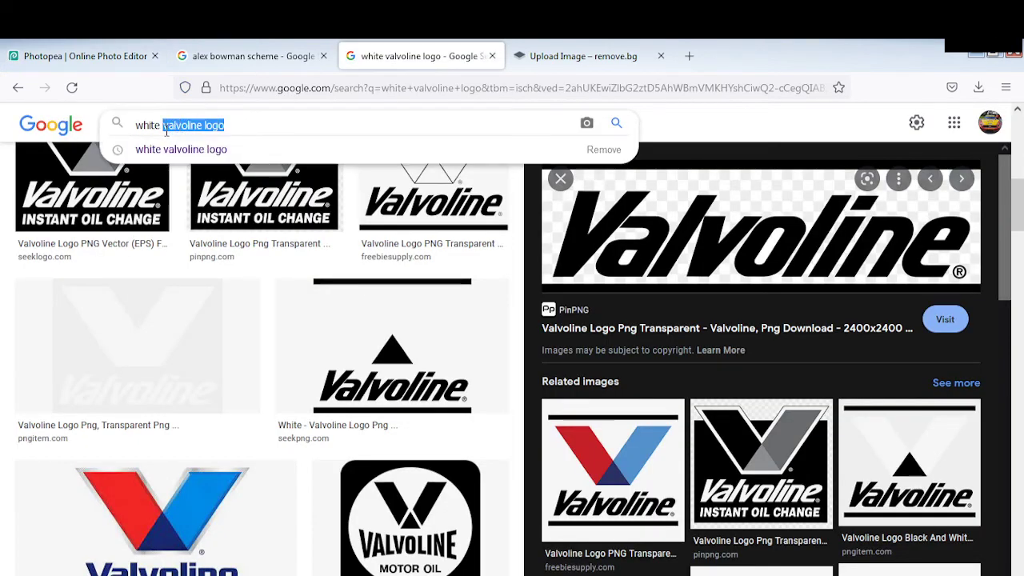
text(ally log)
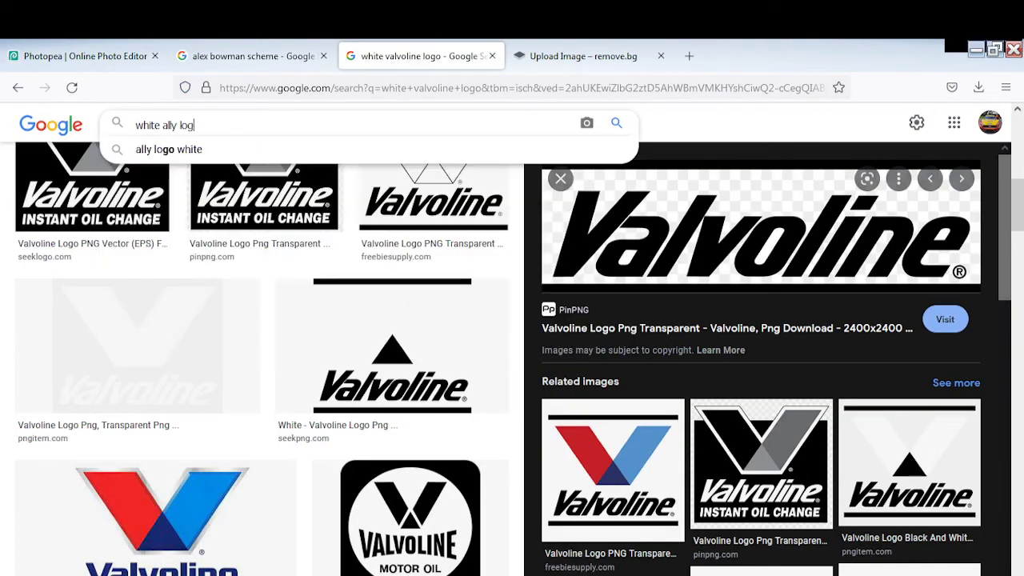
text(o)
key(Return)
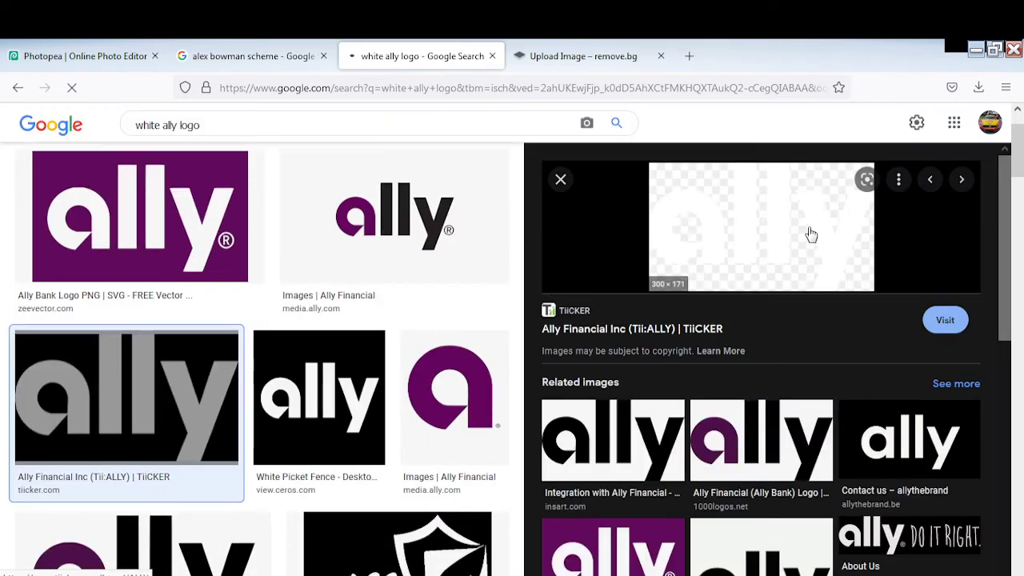
Save the transparent white Ally logo from the TiiCKER result to the Downloads folder as Ally(C).
right_click(810, 234)
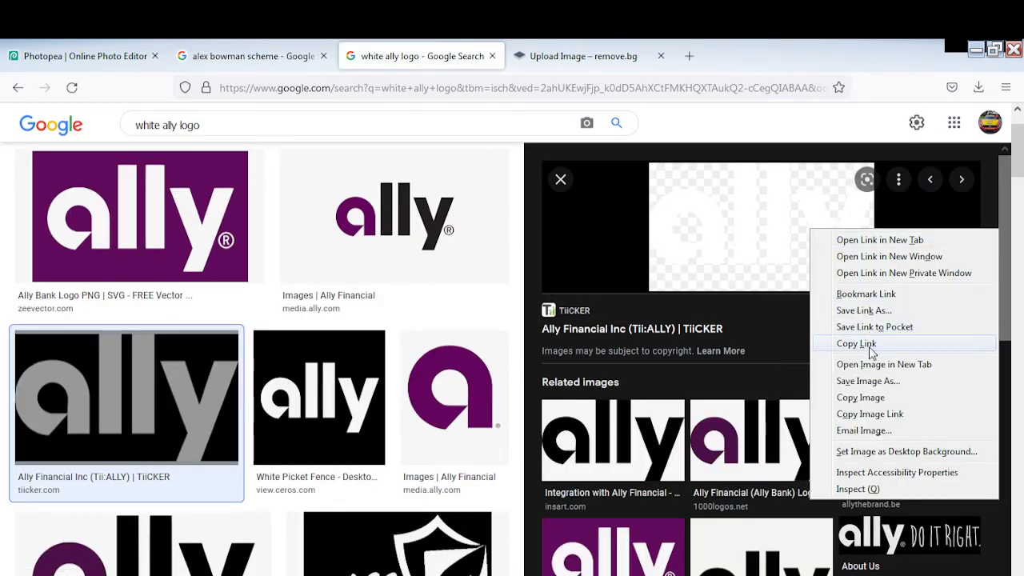
click(864, 382)
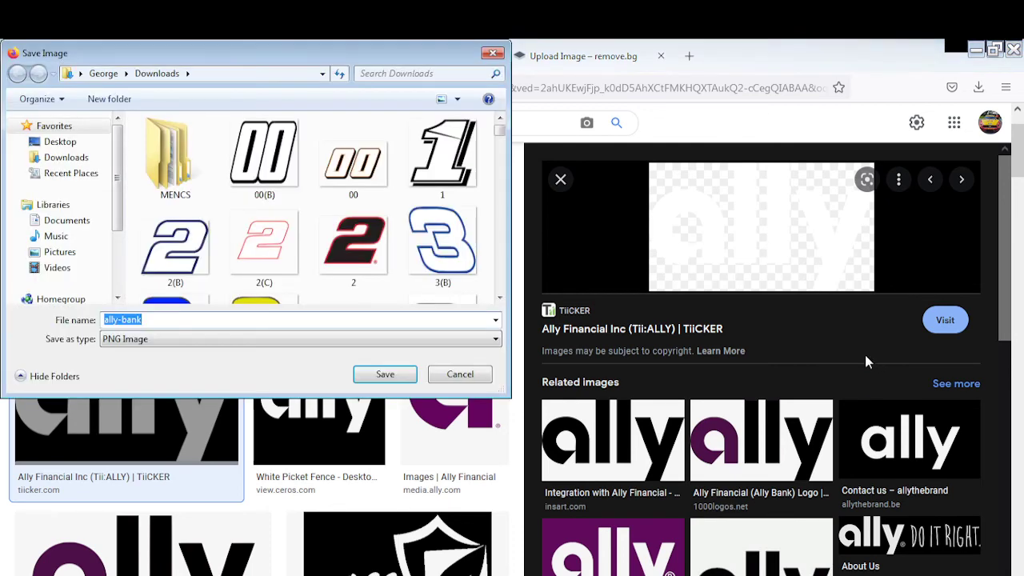
text(Ally)
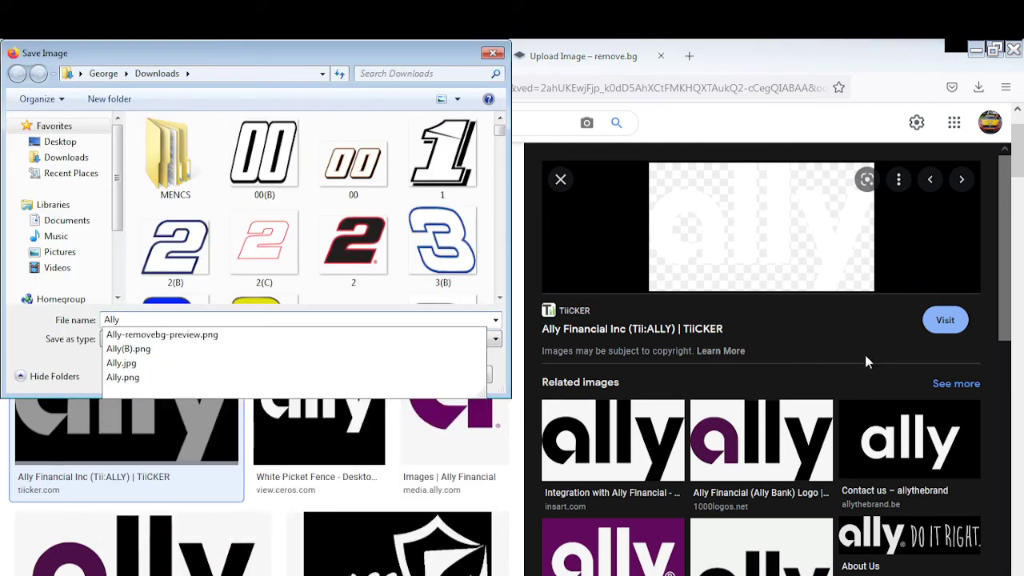
text((C))
key(Return)
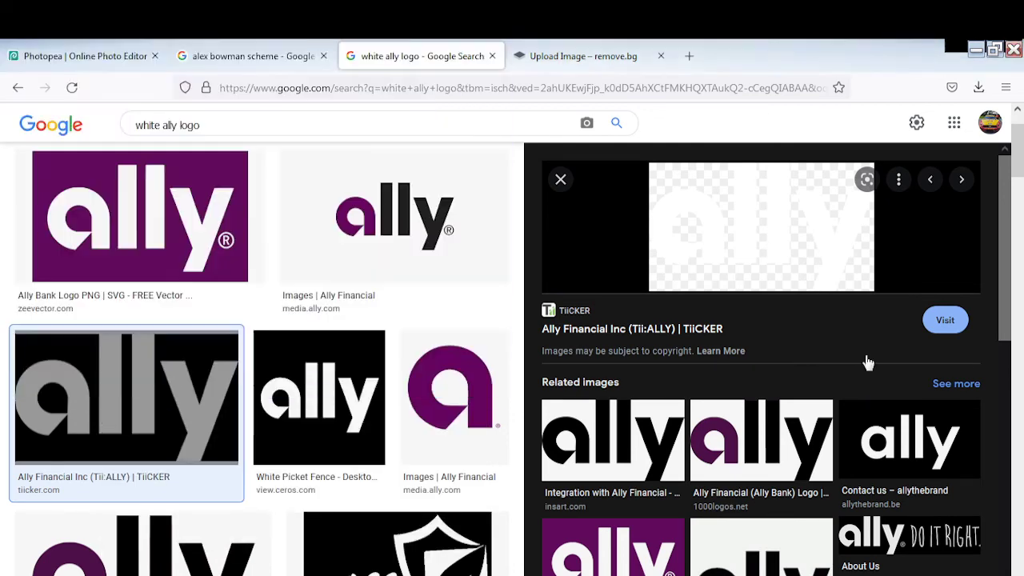
Return to the Camaro document and place the white Ally(C) logo from the Downloads folder into it.
click(80, 56)
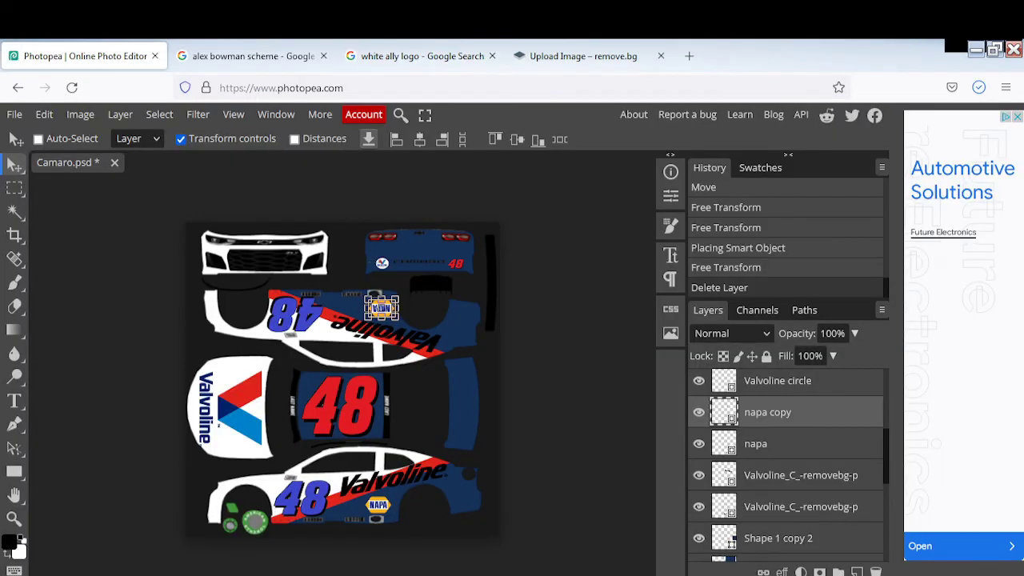
key(alt+Tab)
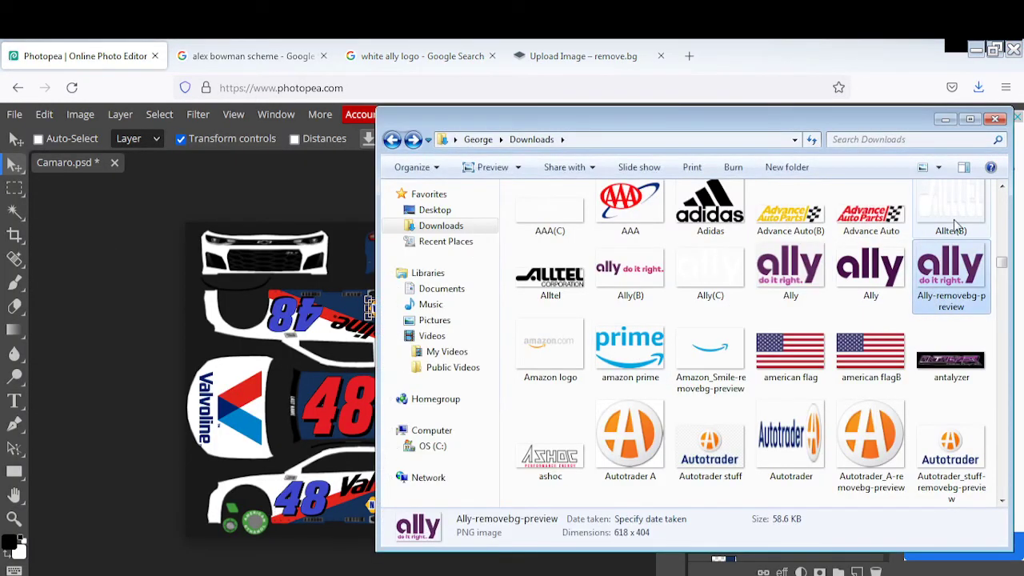
click(710, 272)
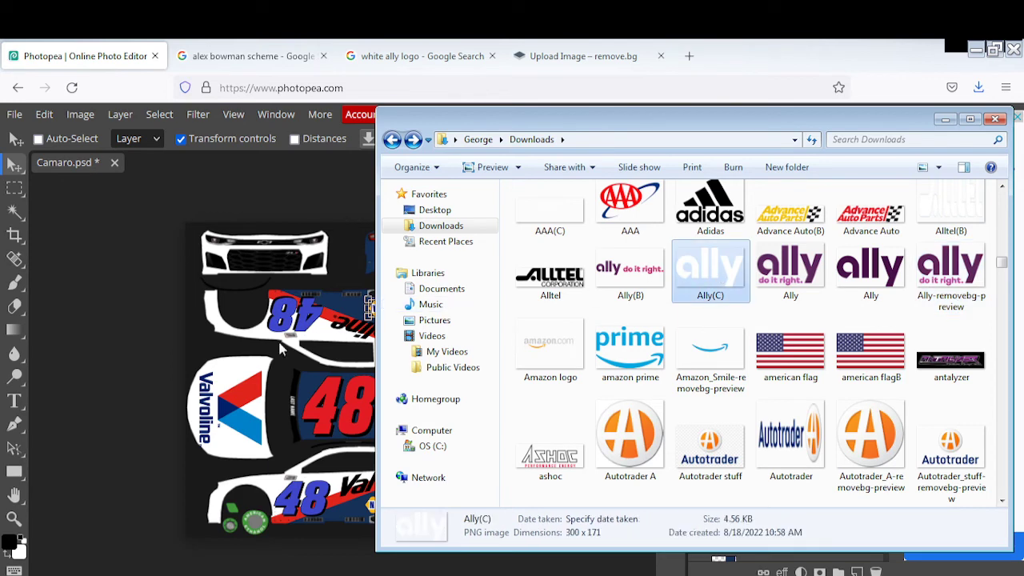
key(ctrl+t)
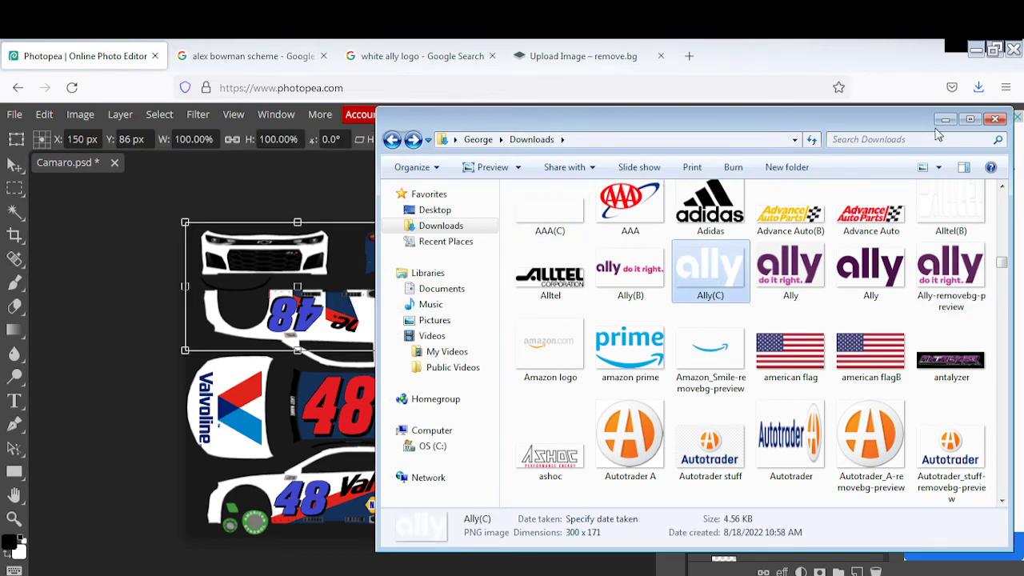
click(945, 119)
Try a -7.7° horizontal skew on the white Ally logo over the lower side, and undo it.
click(386, 139)
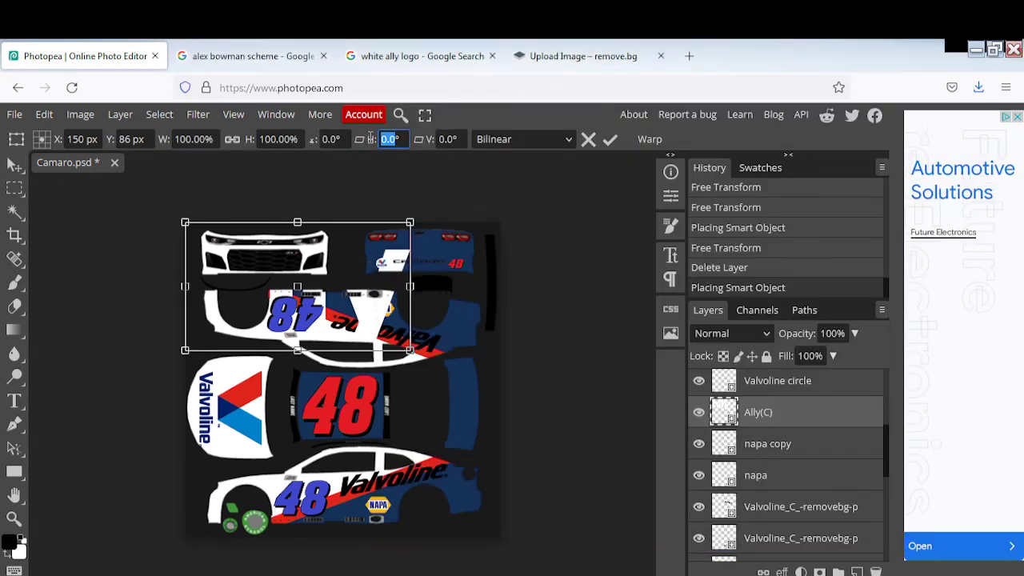
text(-7.7)
key(Return)
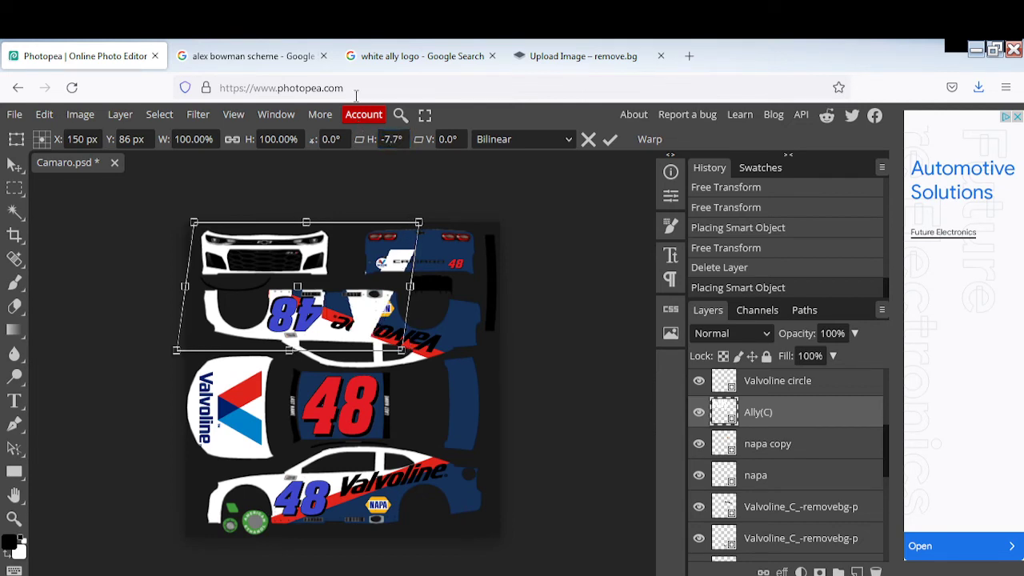
drag(382, 292, 455, 470)
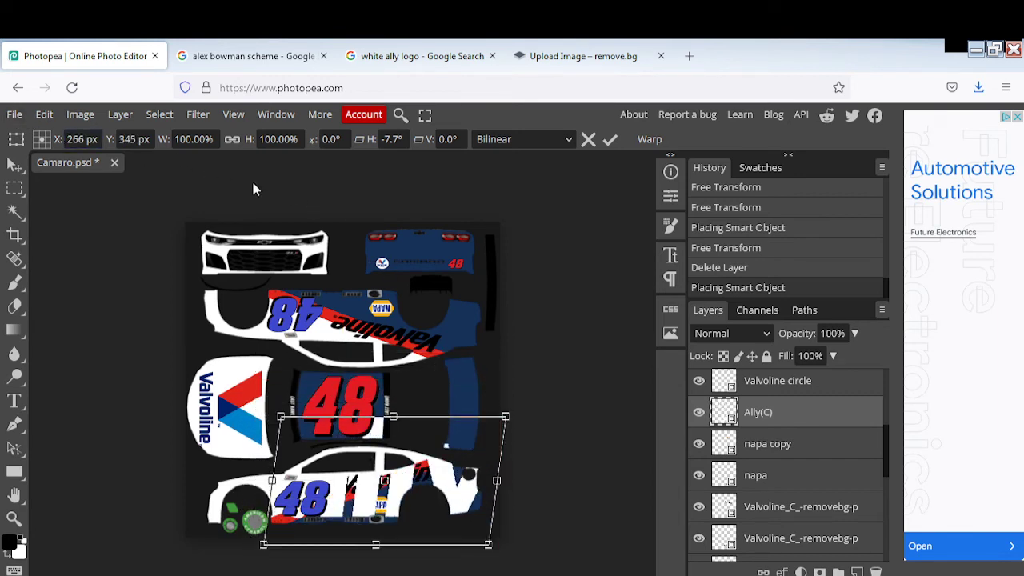
key(Return)
key(ctrl+z)
key(ctrl+z)
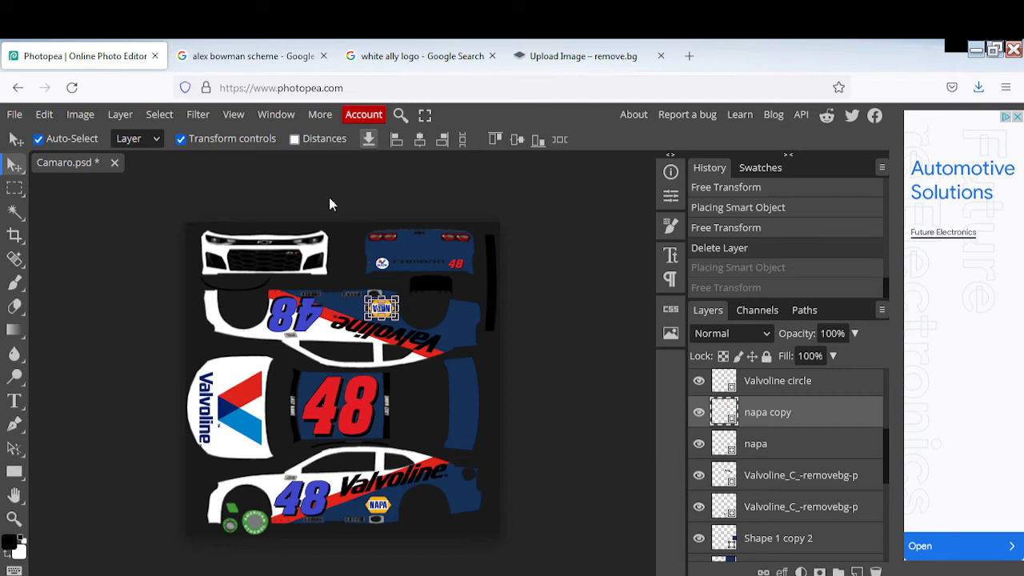
key(ctrl+shift+z)
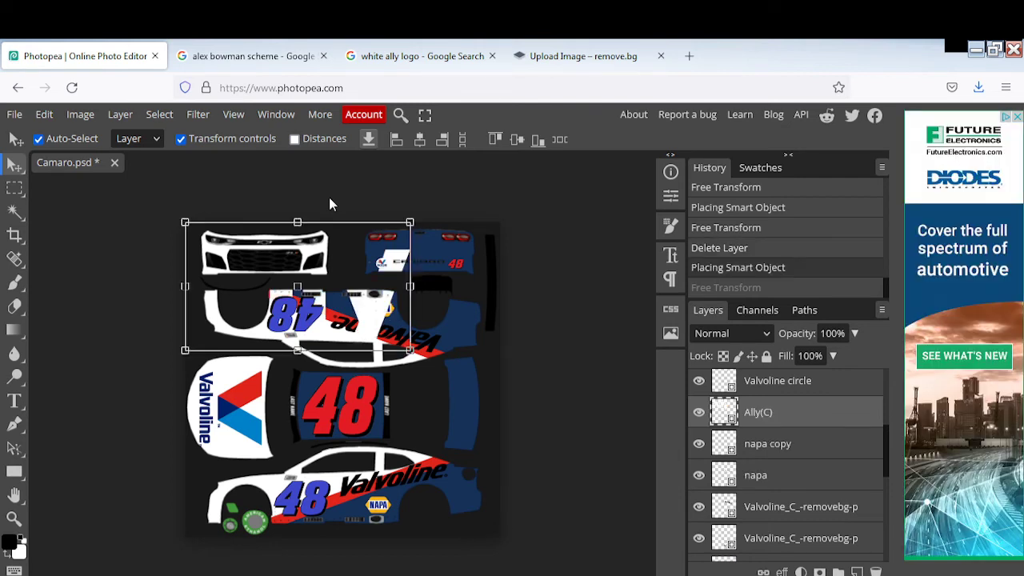
key(ctrl+shift+z)
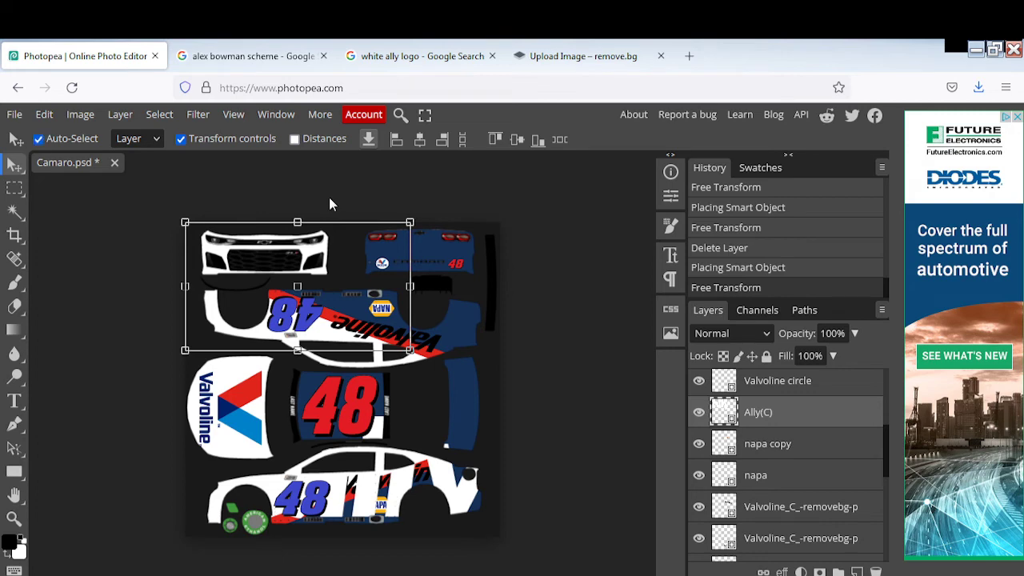
key(ctrl+z)
Scale the white Ally logo to 11.03% width and 10.71% height, rotate it -8.0°, and position it on the lower side's rear quarter.
drag(381, 340, 400, 370)
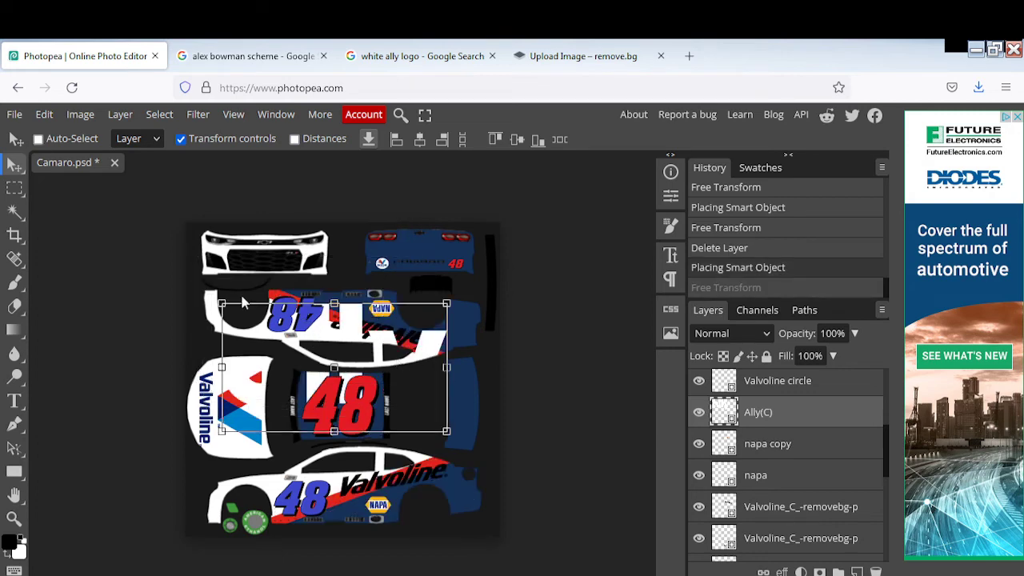
key(ctrl+t)
drag(224, 302, 364, 370)
drag(466, 362, 463, 353)
drag(427, 404, 455, 473)
drag(384, 456, 465, 504)
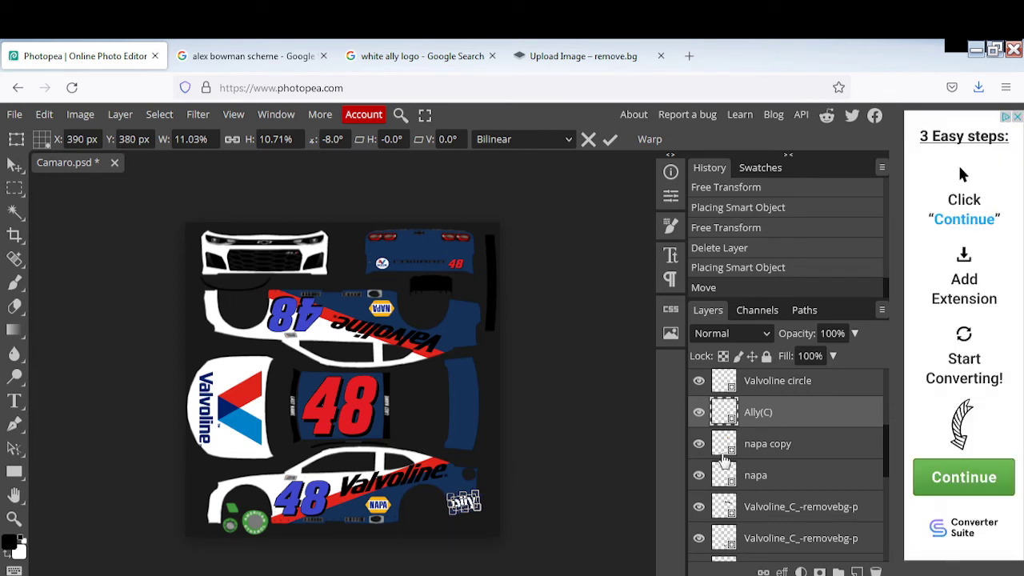
Duplicate the Ally(C) layer and move the copy to the upper side's rear quarter.
right_click(771, 418)
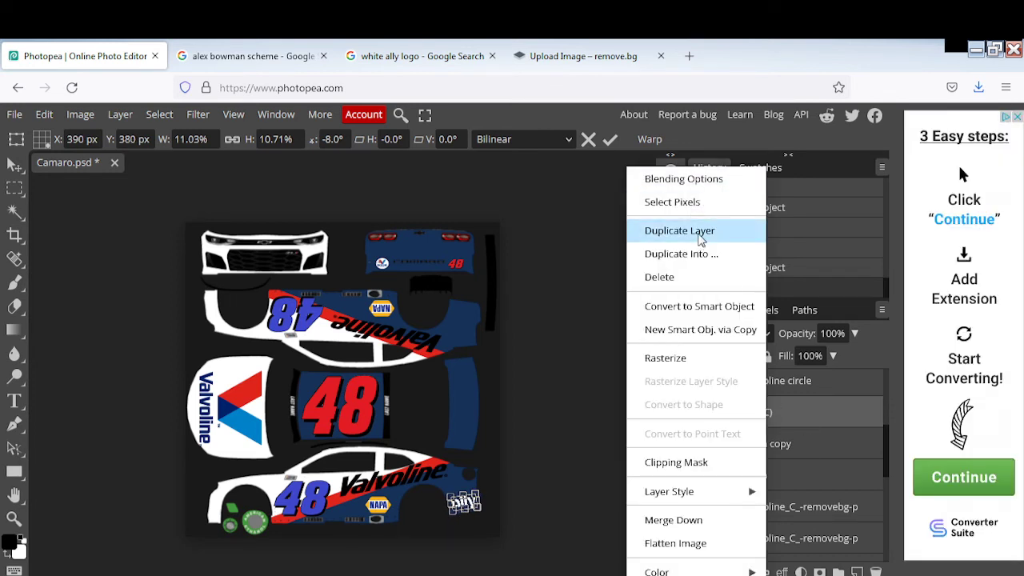
click(693, 231)
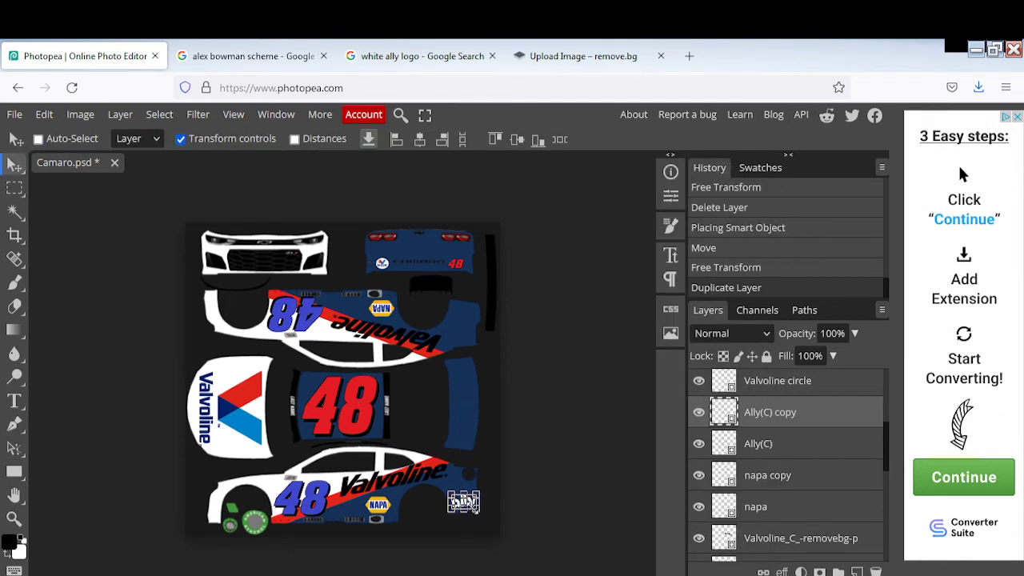
key(ctrl+t)
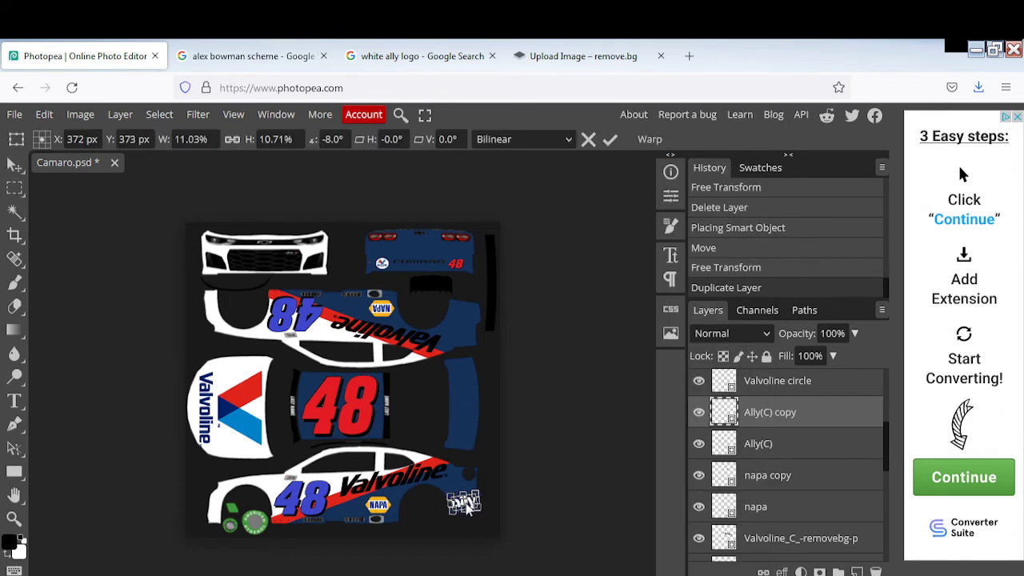
drag(468, 507, 486, 461)
drag(470, 508, 471, 318)
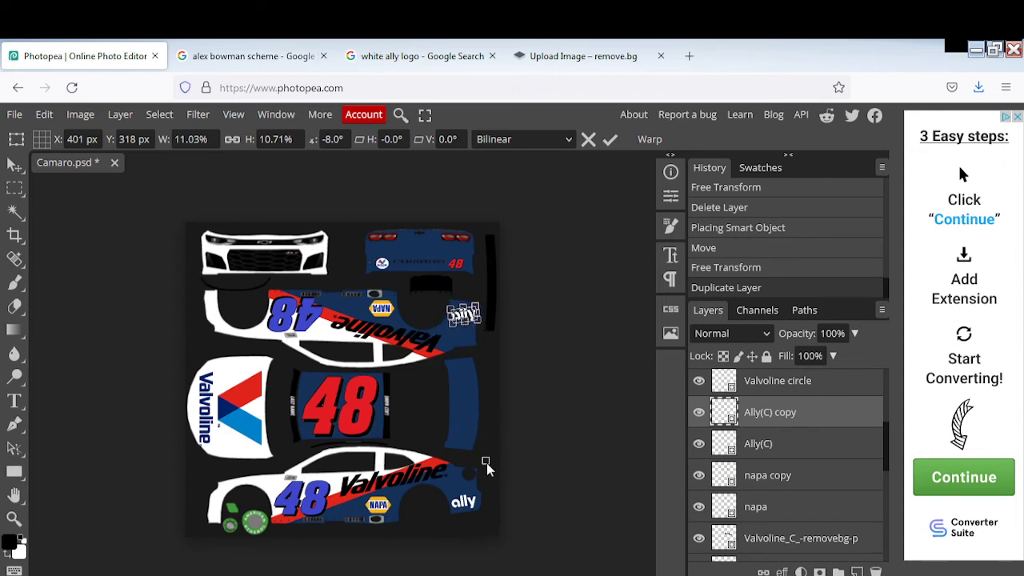
drag(486, 463, 461, 312)
Rotate the Ally copy to 188° and adjust its position on the upper side's rear quarter.
click(322, 139)
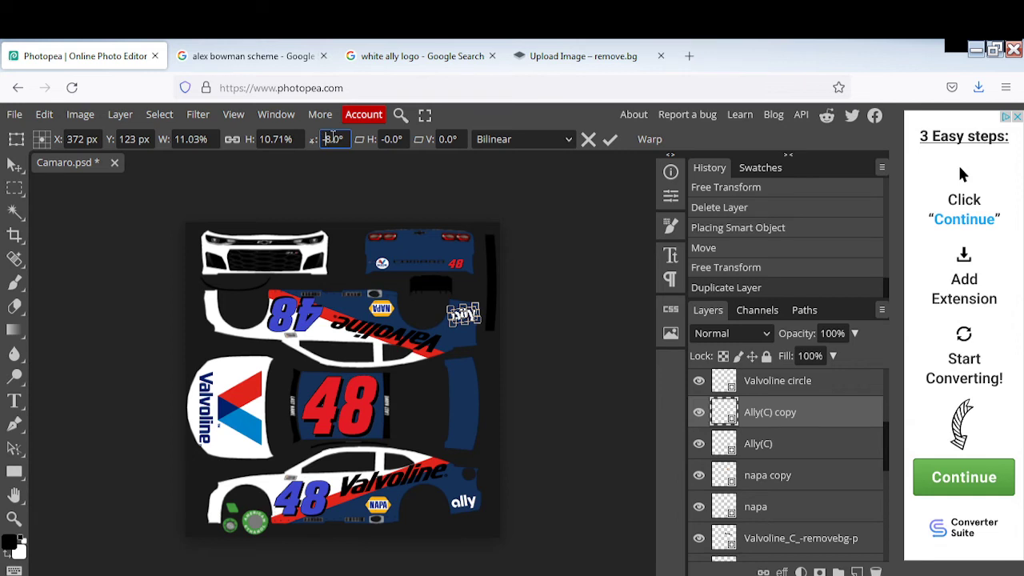
key(BackSpace)
text(18)
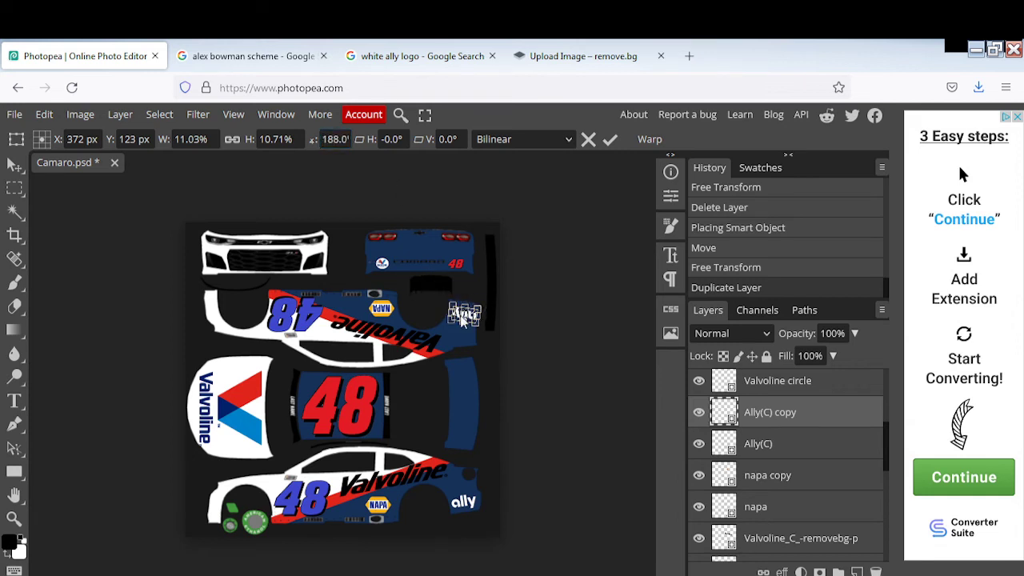
drag(464, 319, 468, 317)
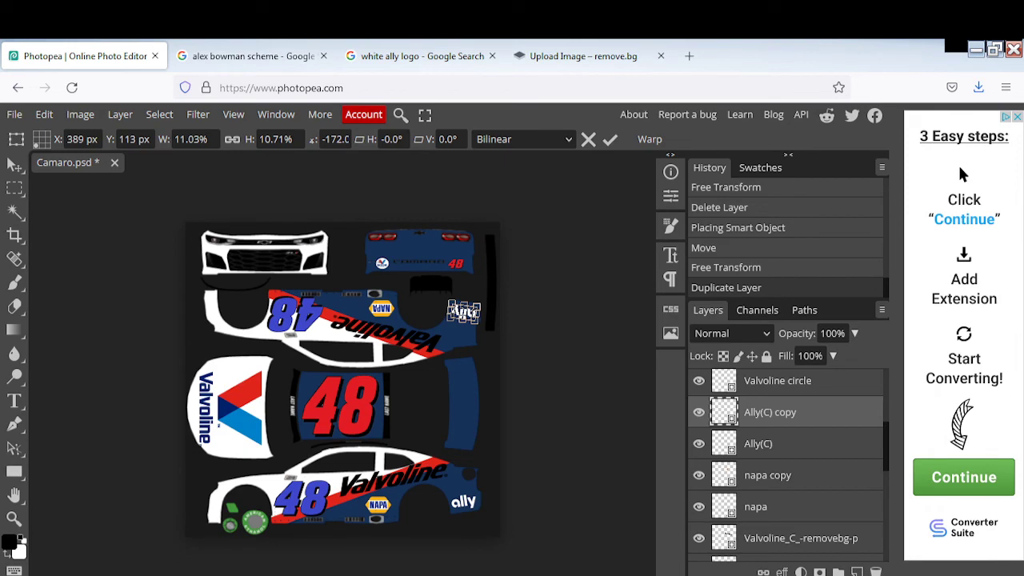
Place the white Valvoline(B) logo from the Downloads folder into the Camaro document.
click(512, 574)
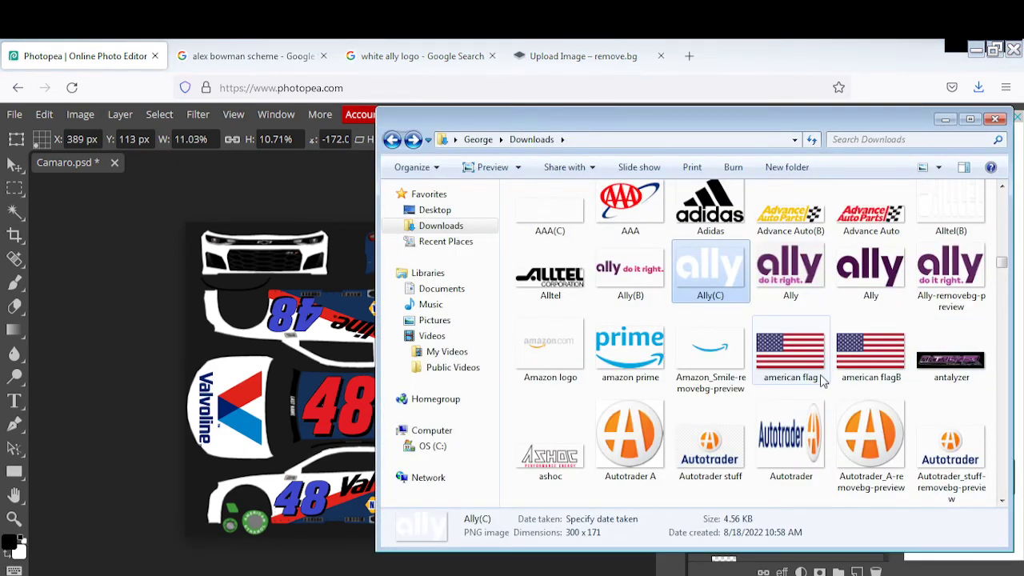
scroll(824, 379, up, 1)
scroll(815, 369, up, 5)
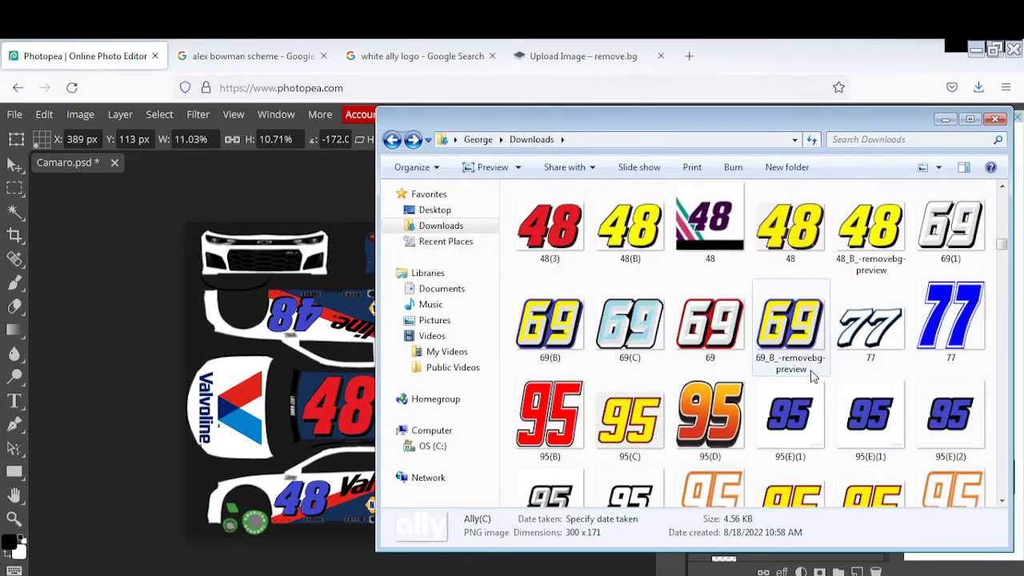
scroll(811, 368, down, 9)
scroll(805, 297, down, 15)
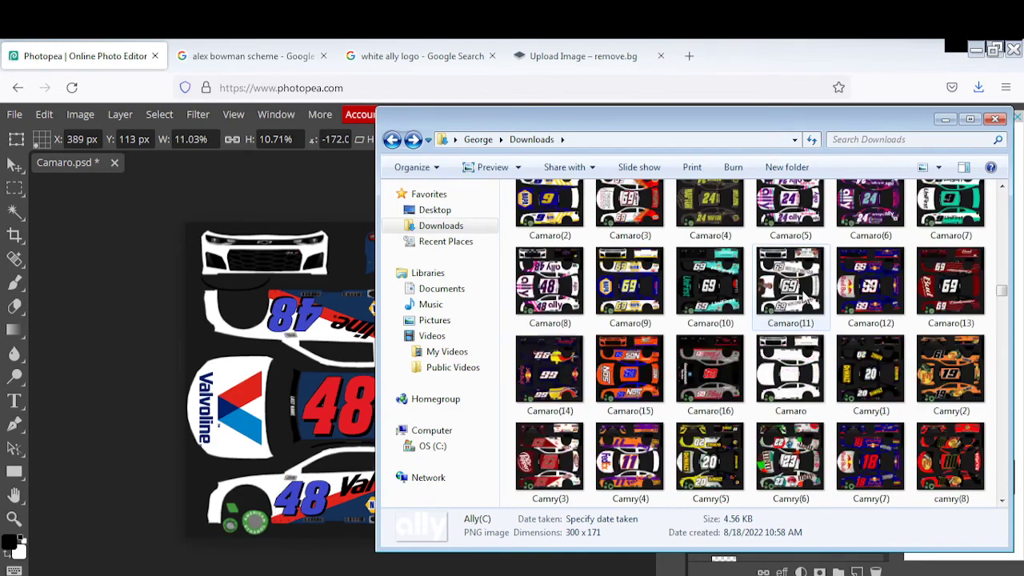
scroll(804, 290, down, 6)
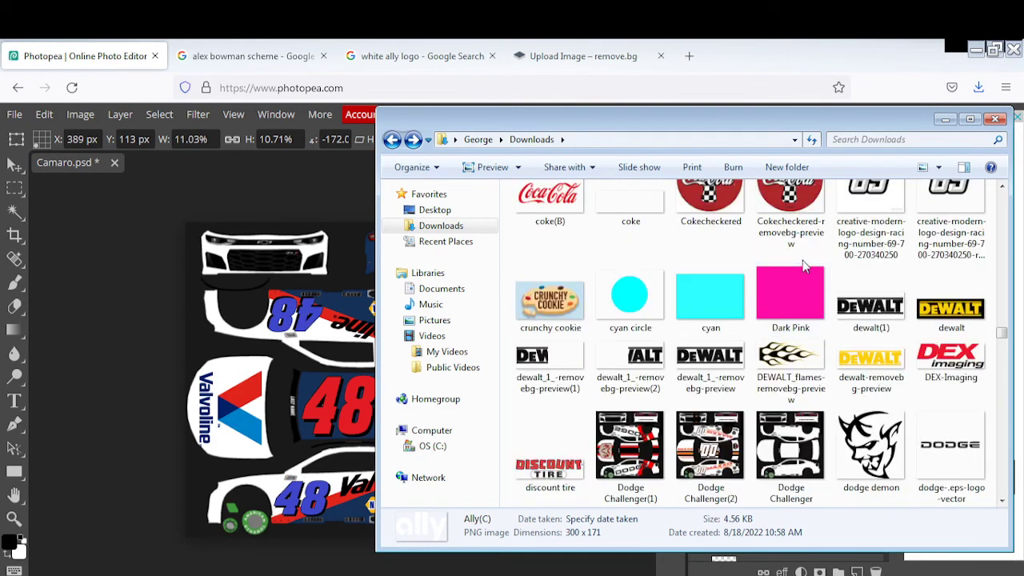
scroll(804, 276, down, 7)
scroll(807, 272, down, 20)
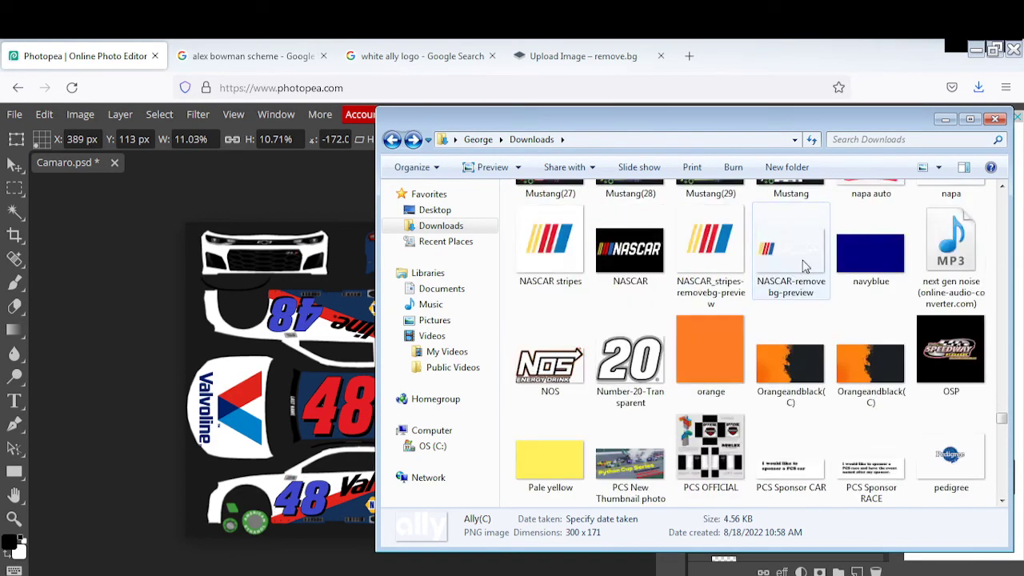
scroll(814, 296, down, 5)
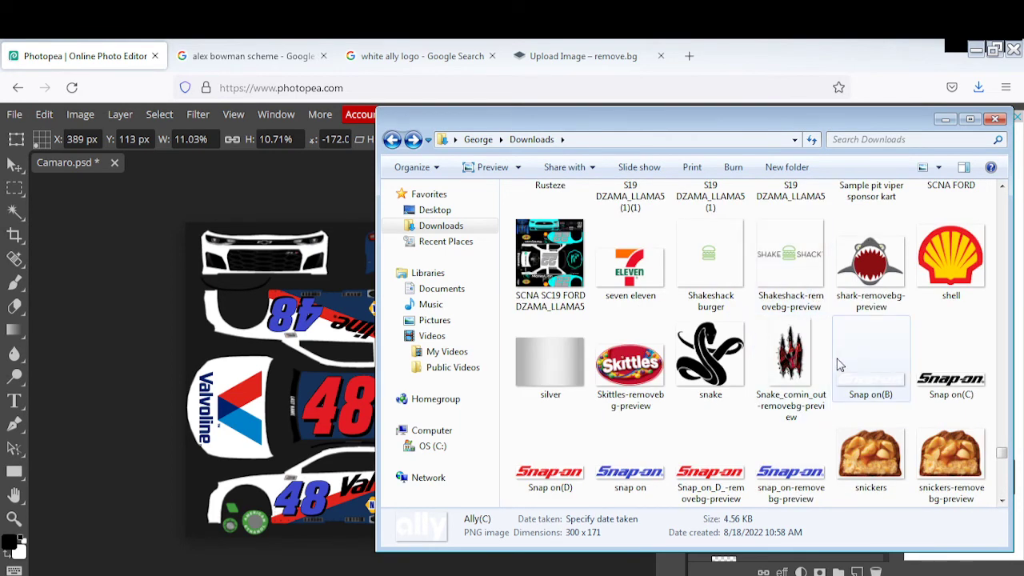
scroll(836, 361, down, 6)
scroll(776, 460, down, 3)
scroll(796, 424, up, 6)
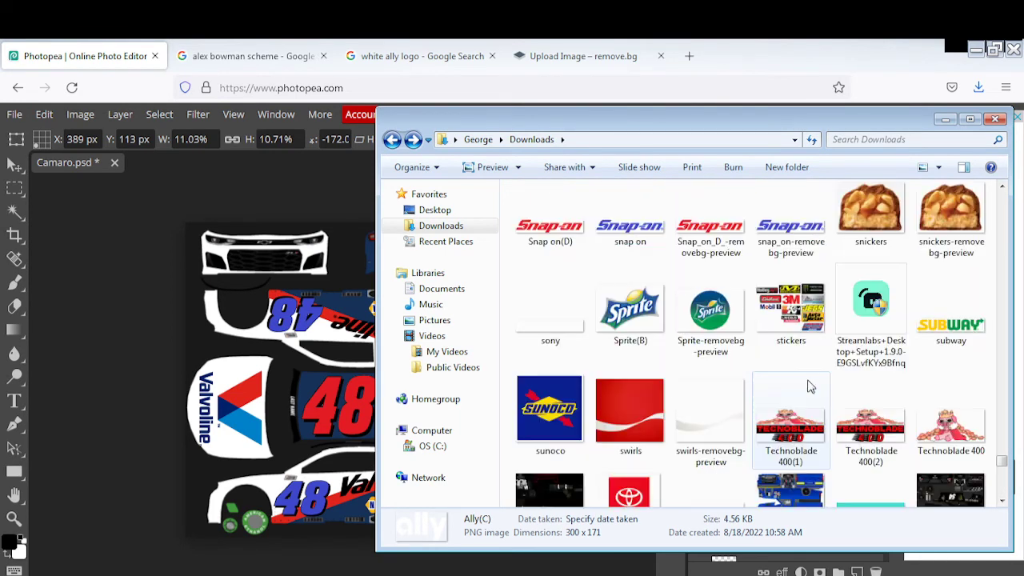
scroll(810, 385, down, 5)
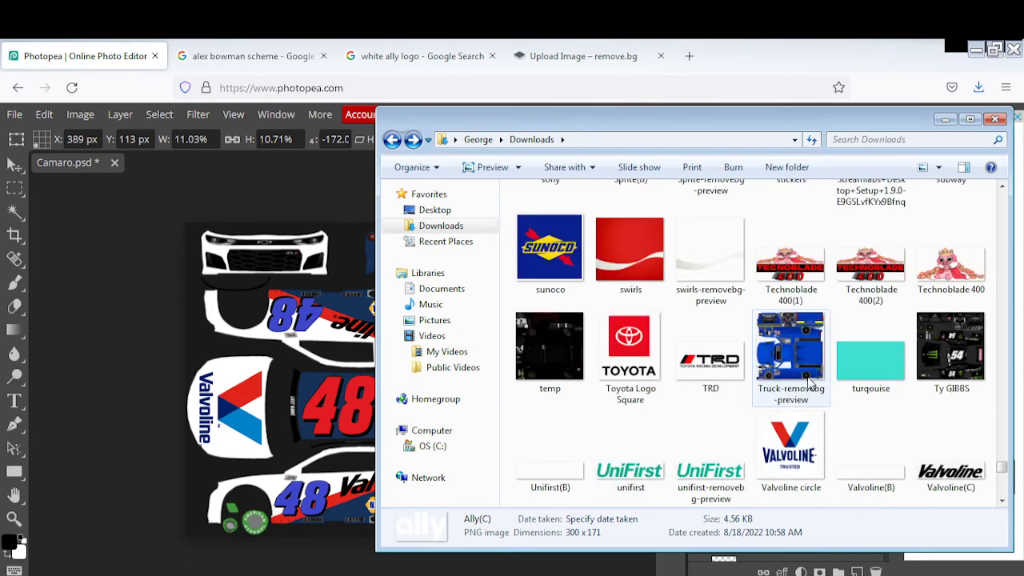
scroll(809, 404, down, 2)
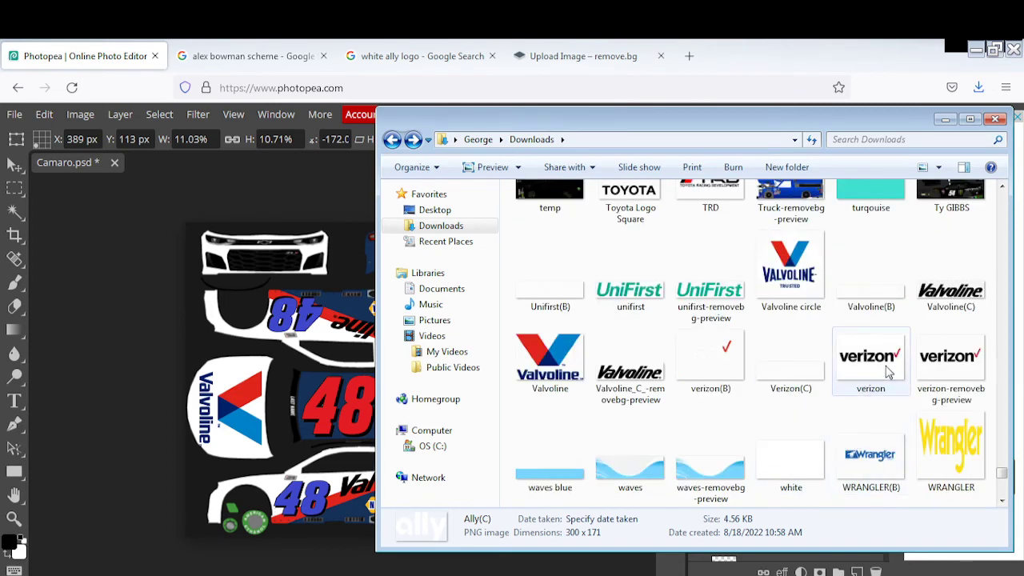
click(876, 304)
drag(491, 315, 281, 308)
click(944, 120)
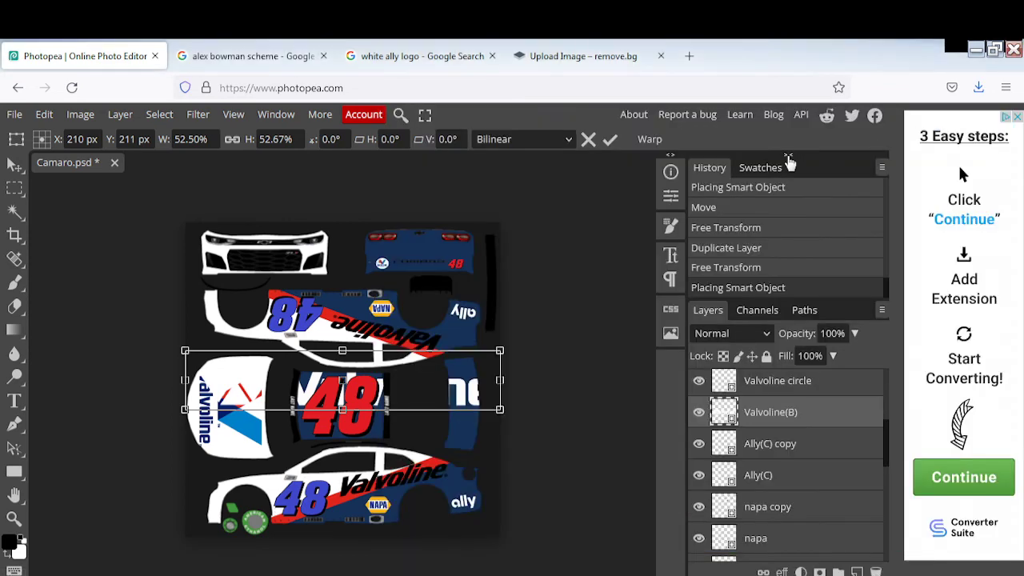
Rotate the white Valvoline logo -90°, scale it to 13.50% width and 19.33% height, and fit it on the blue rear deck panel.
click(331, 138)
text(-9)
key(Return)
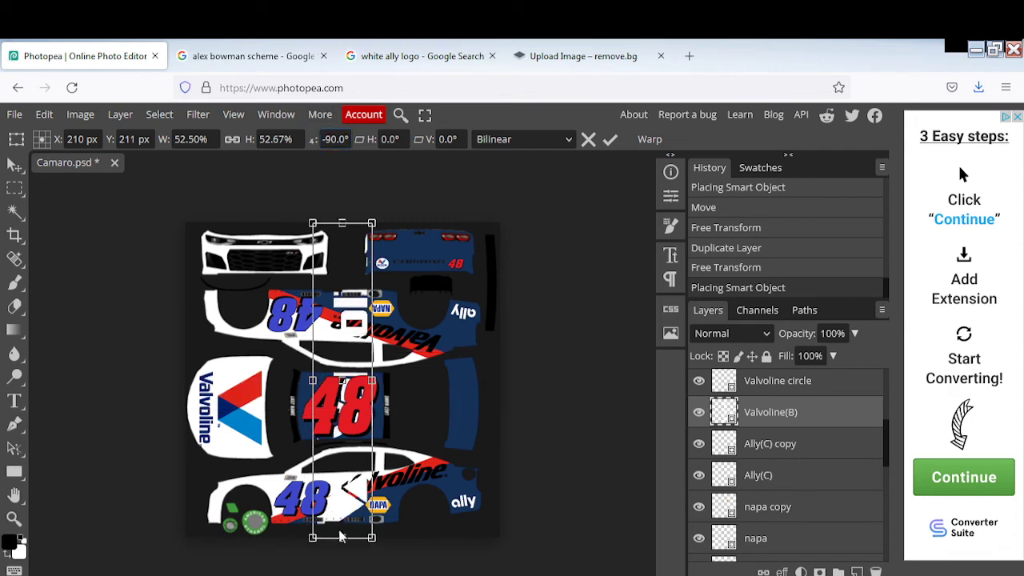
drag(313, 537, 462, 422)
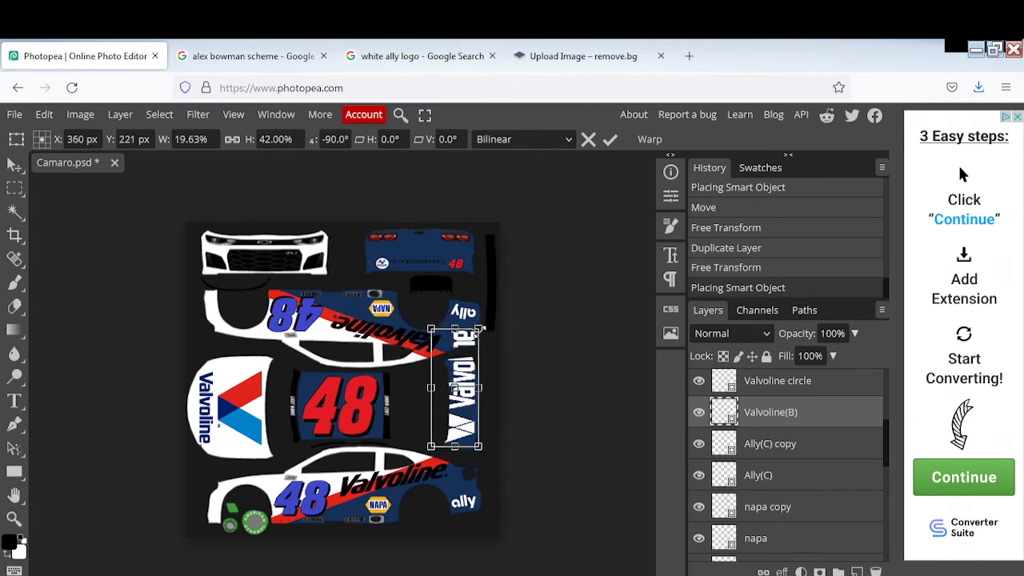
drag(479, 329, 456, 383)
drag(449, 436, 467, 431)
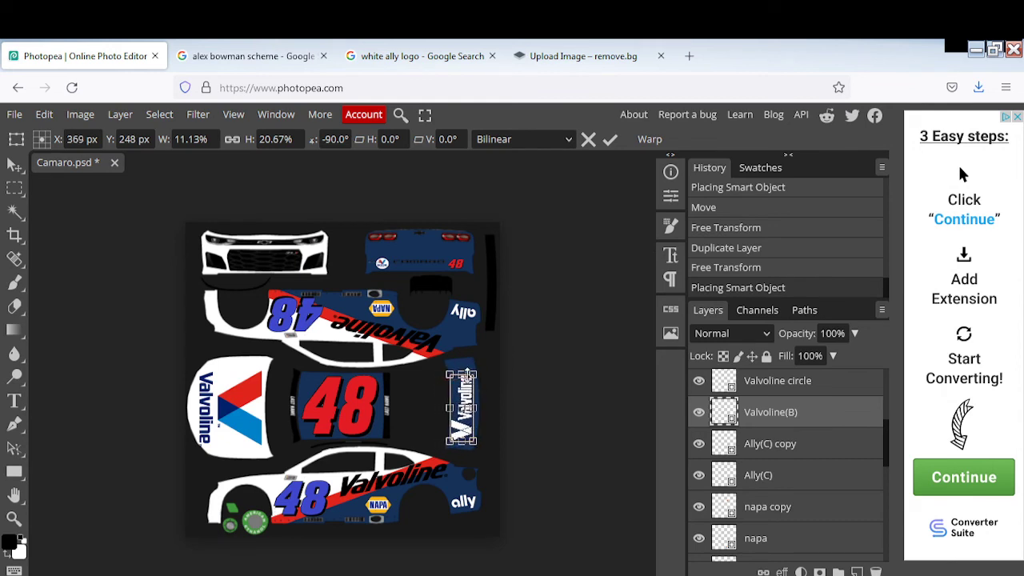
drag(463, 372, 464, 365)
drag(449, 420, 462, 450)
Place the verizon(B) 5G logo from the Downloads folder above the Background layer.
scroll(800, 488, up, 3)
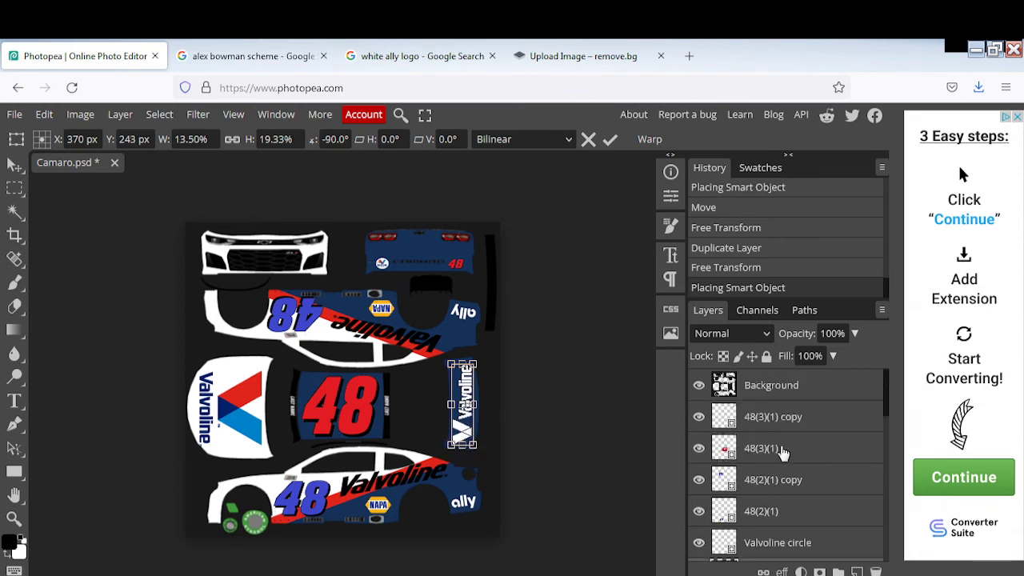
click(766, 400)
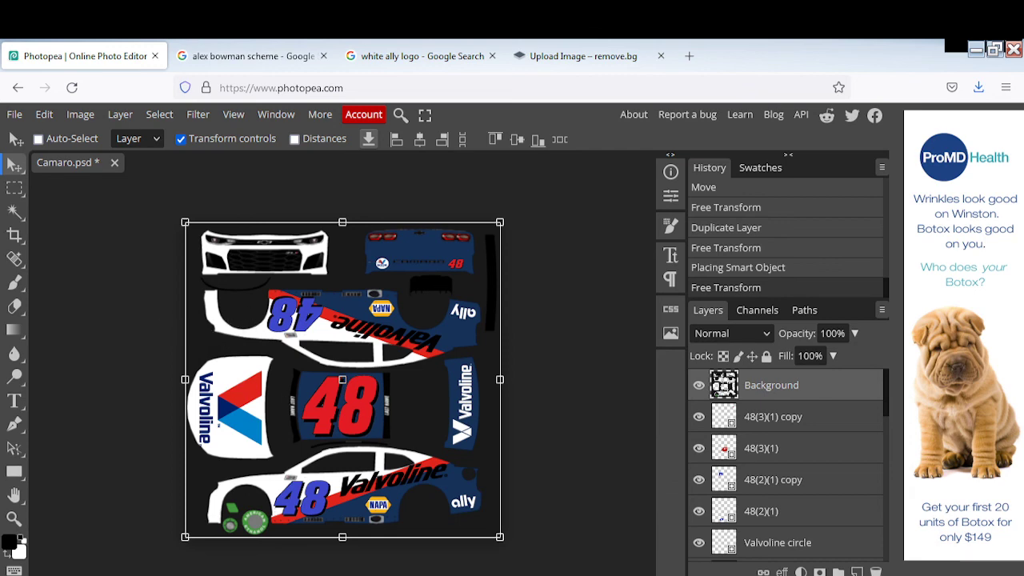
key(alt+Tab)
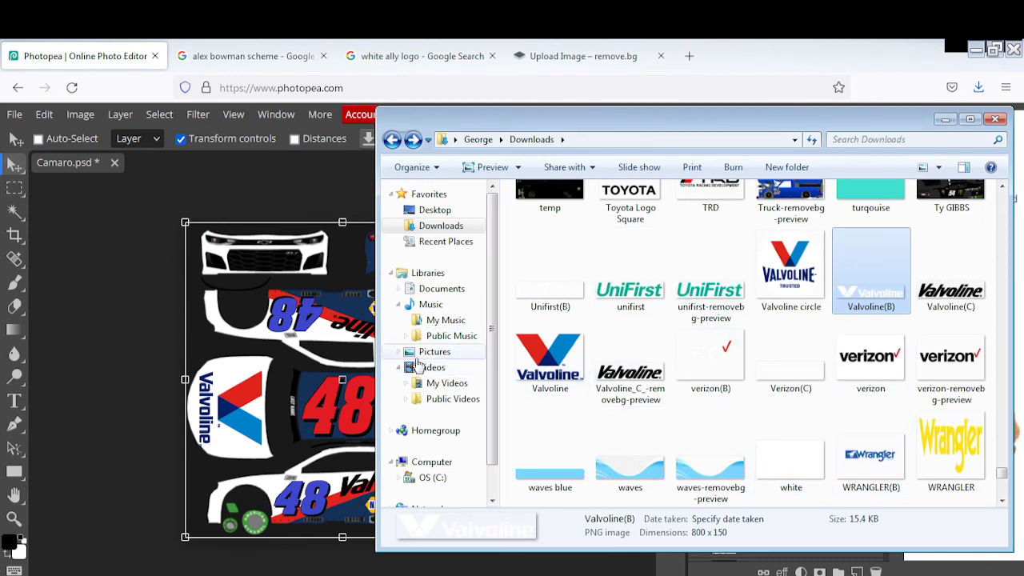
click(702, 362)
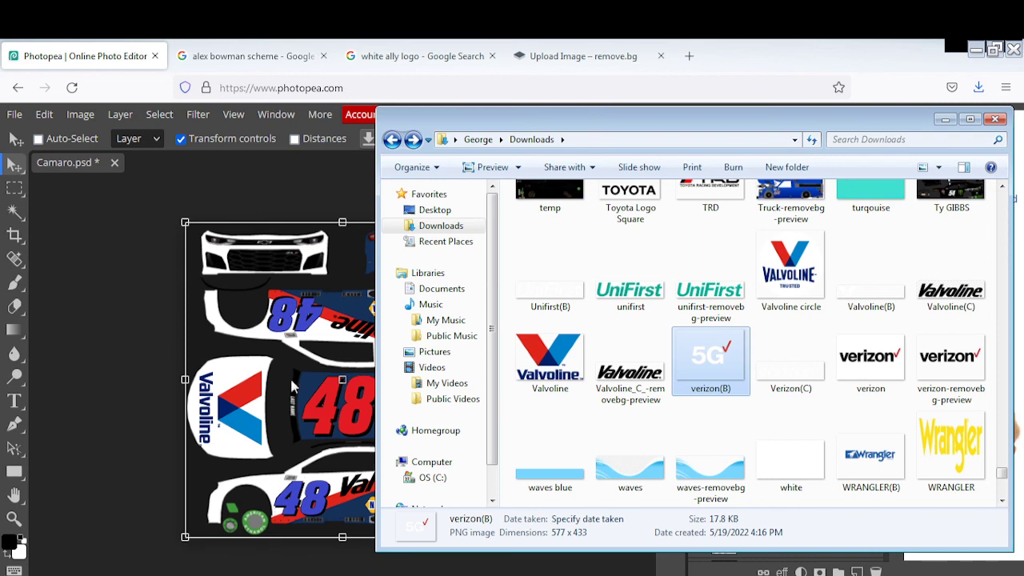
drag(300, 387, 303, 388)
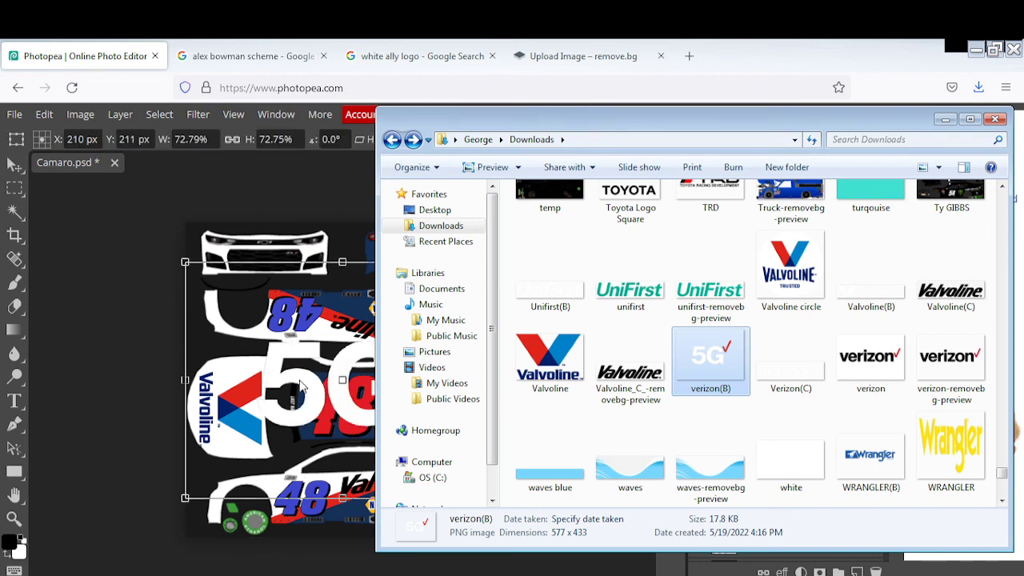
click(947, 120)
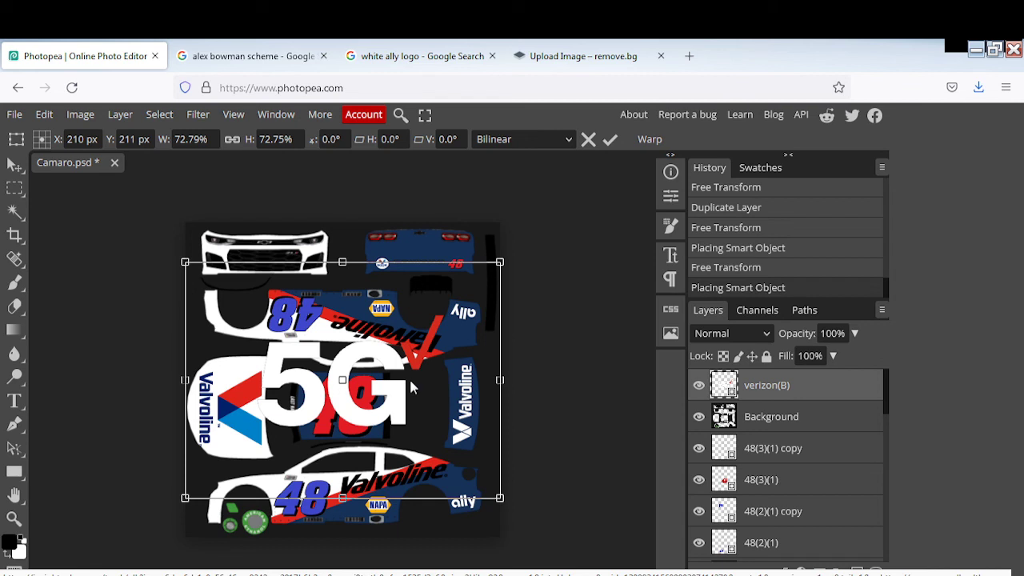
scroll(411, 383, up, 2)
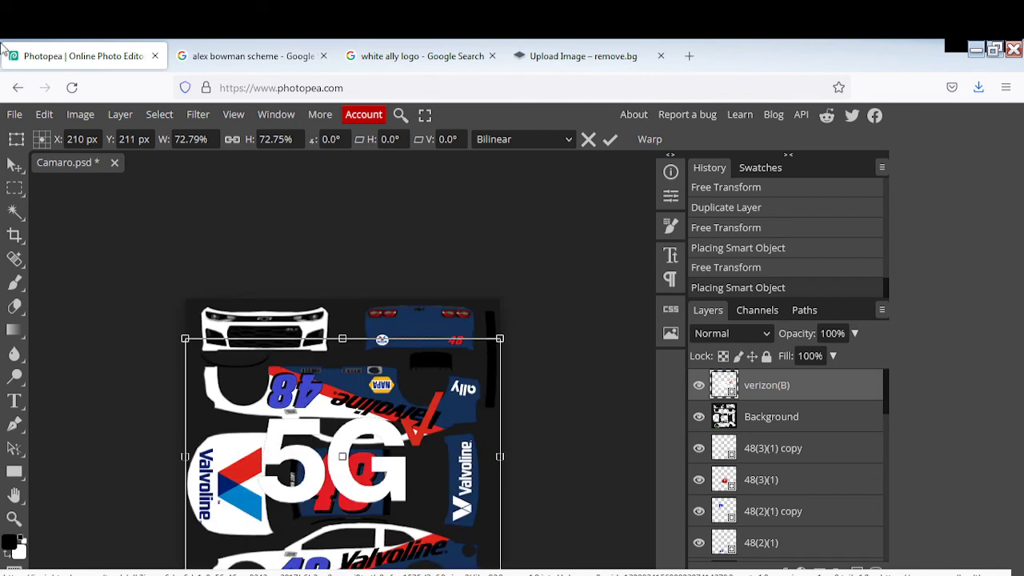
Delete the placed verizon(B) 5G logo layer from the Camaro document.
click(14, 117)
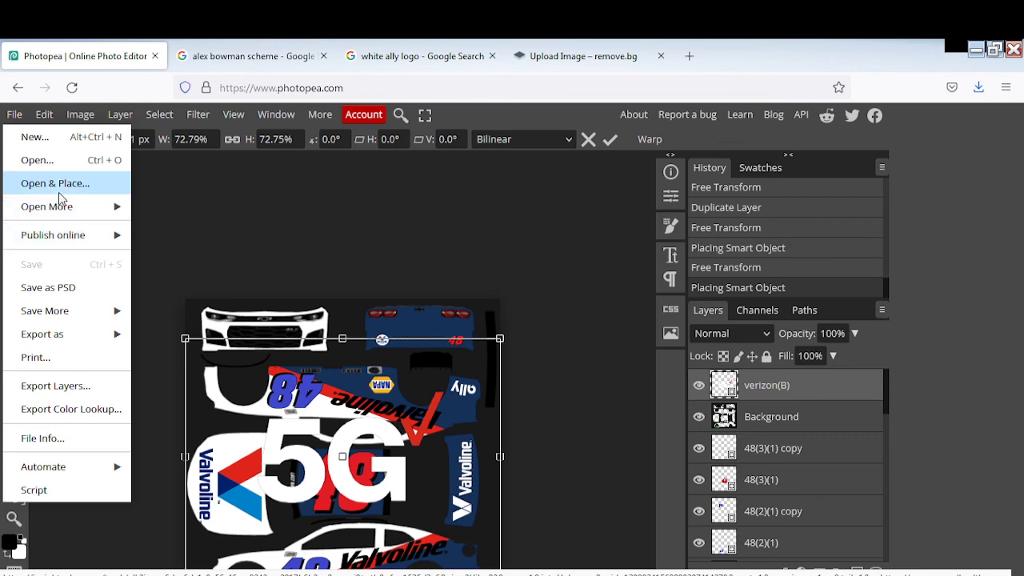
scroll(491, 338, down, 2)
click(544, 324)
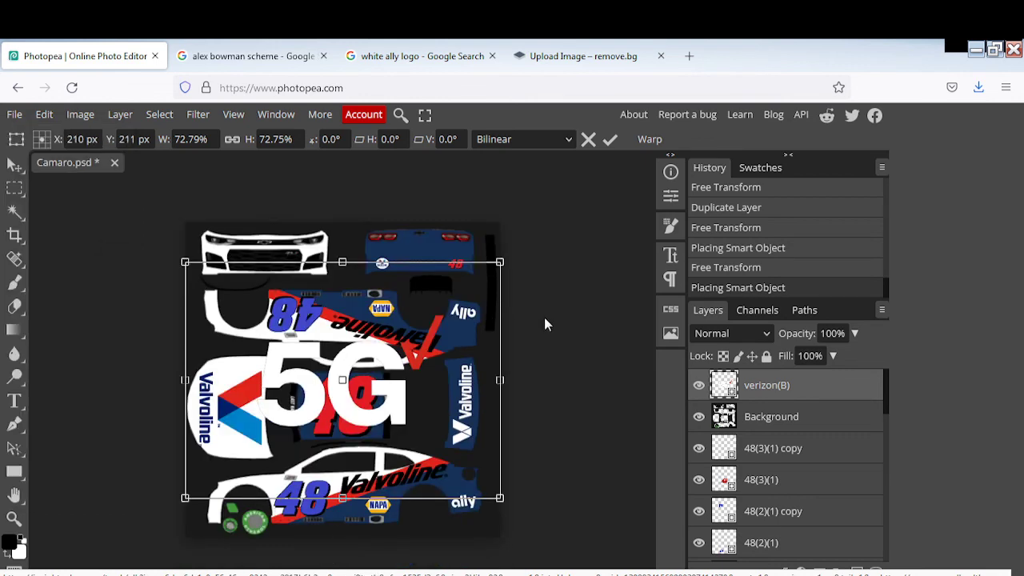
key(Delete)
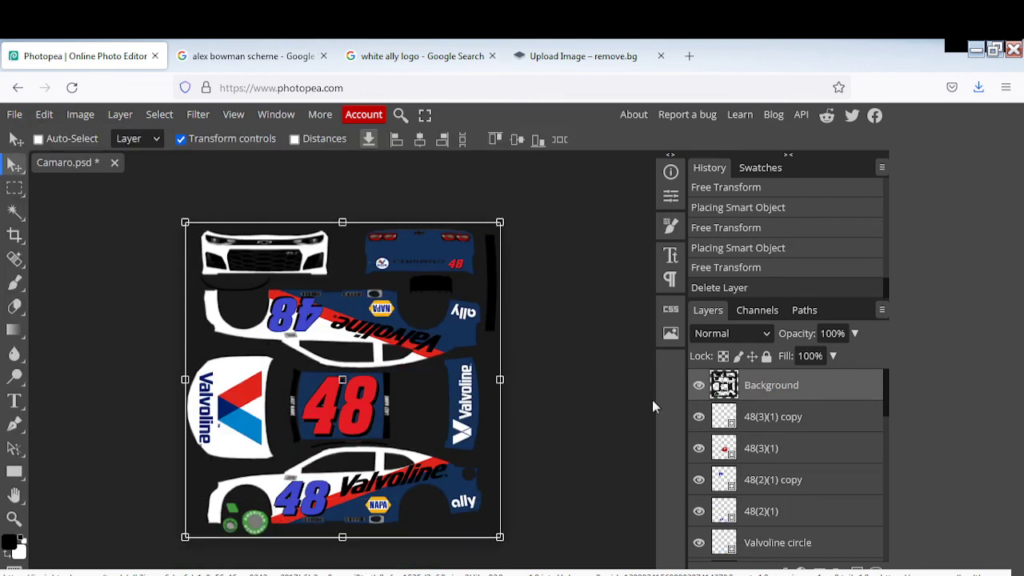
scroll(760, 424, down, 3)
scroll(864, 416, up, 3)
Export the livery as a PNG named Camaro at 420 × 420 px and 100% quality.
click(10, 117)
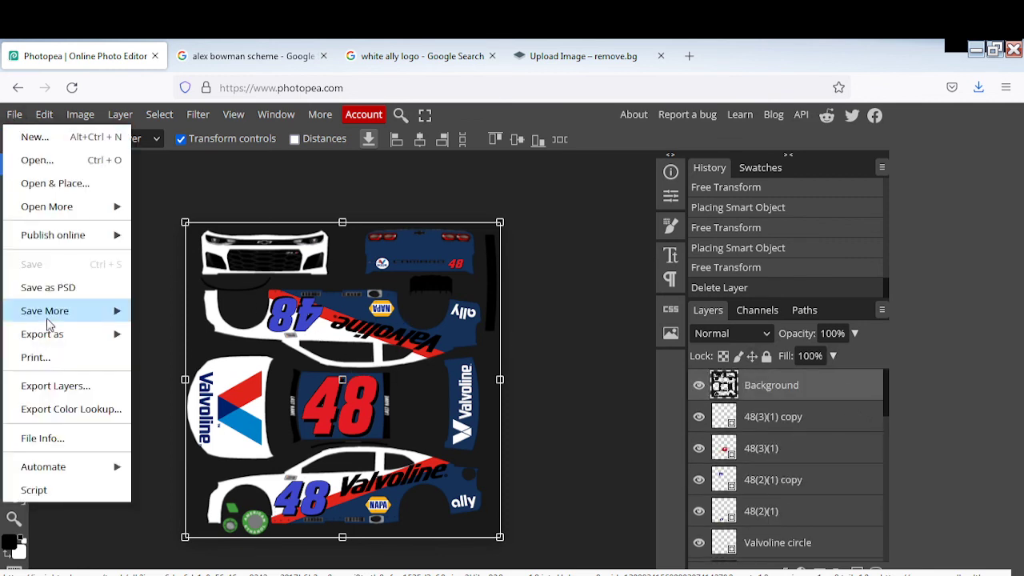
mouse_move(49, 334)
click(212, 340)
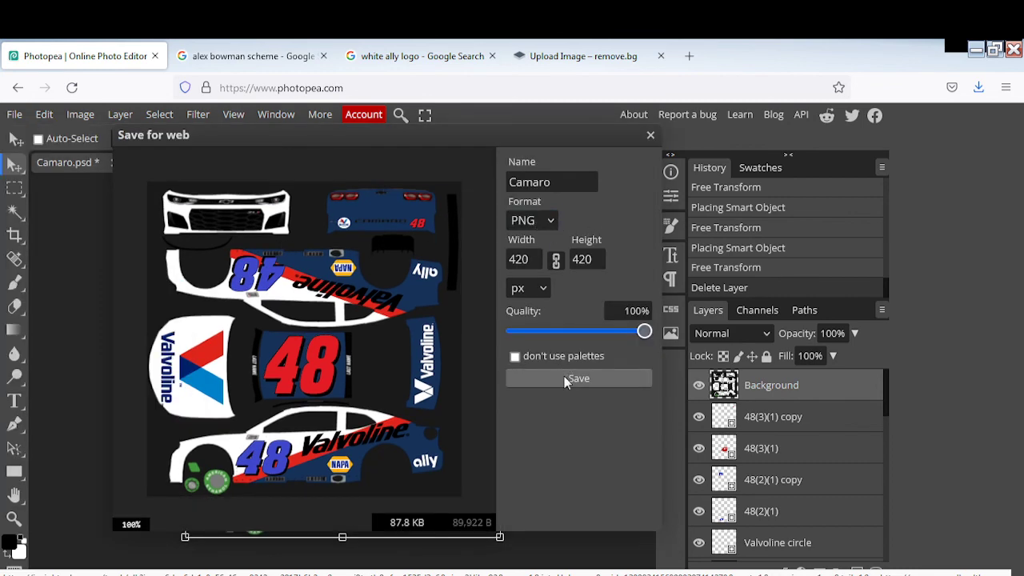
click(564, 376)
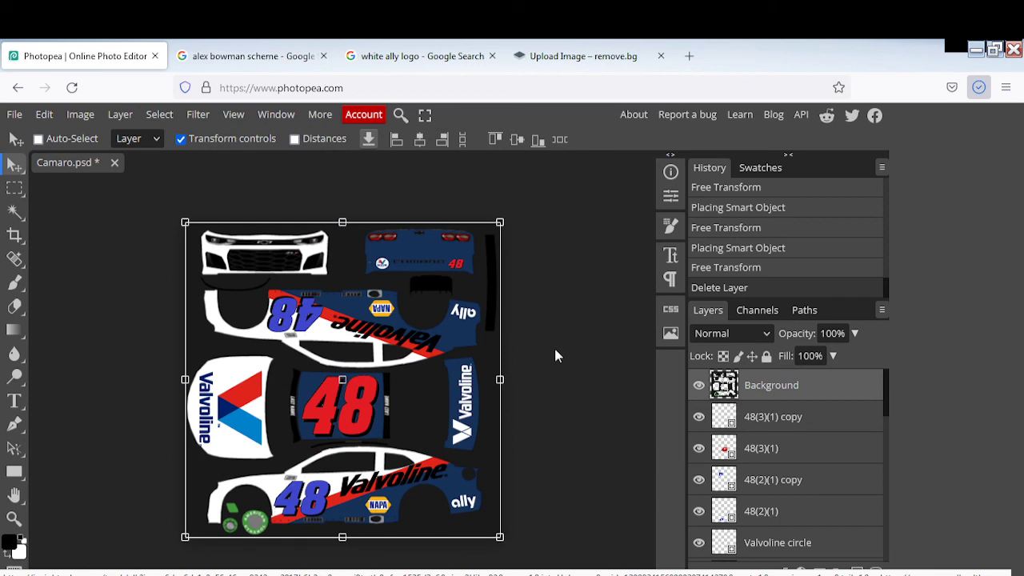